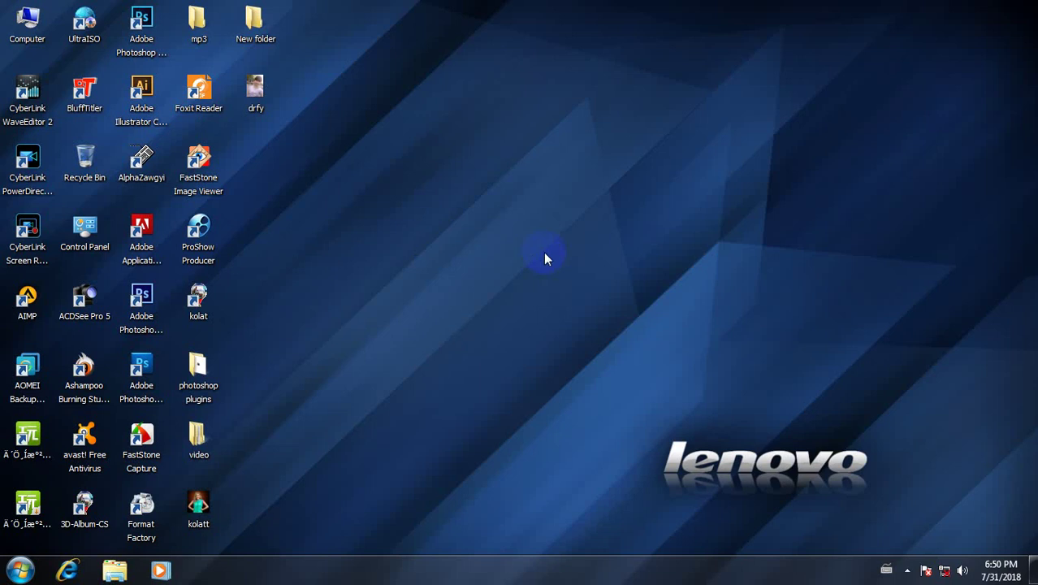
# Refresh the desktop twice from its context menu.
pyautogui.rightClick(392, 81)
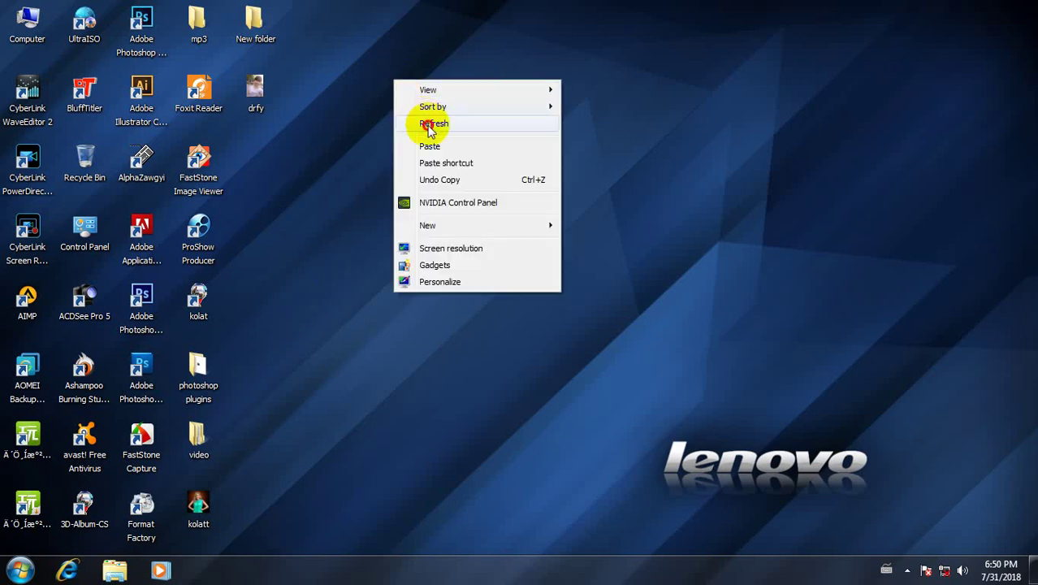
pyautogui.click(402, 122)
pyautogui.rightClick(378, 76)
pyautogui.click(411, 118)
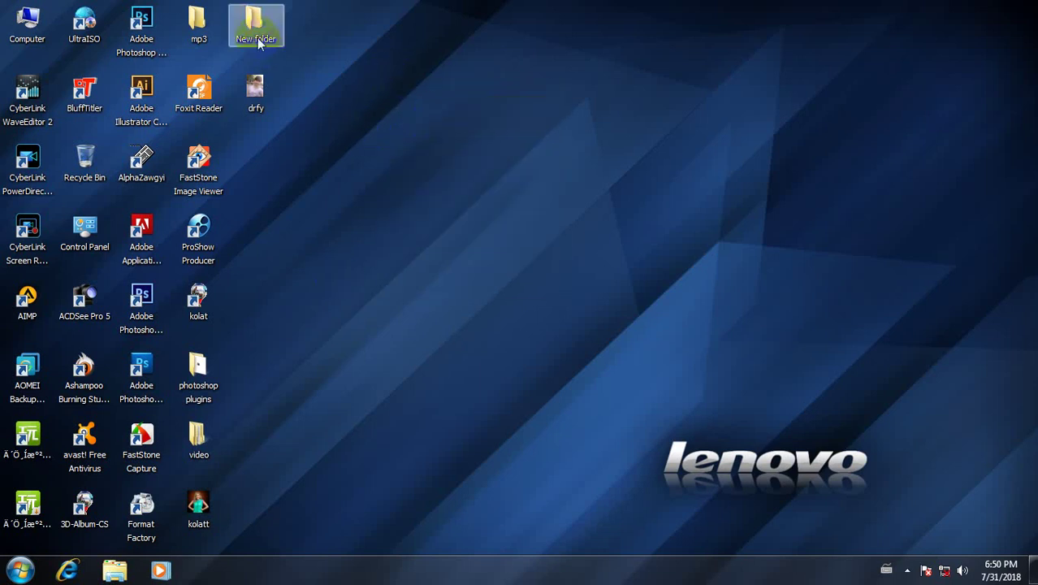
# Preview the kolatt image in the image viewer, then reposition its desktop icon.
pyautogui.click(280, 523)
pyautogui.doubleClick(210, 505)
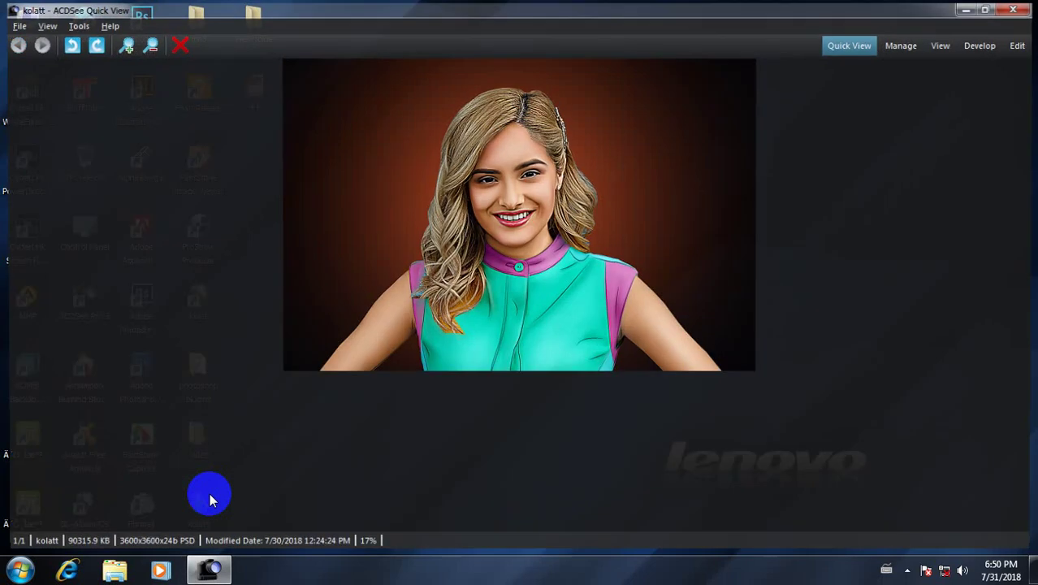
pyautogui.click(121, 43)
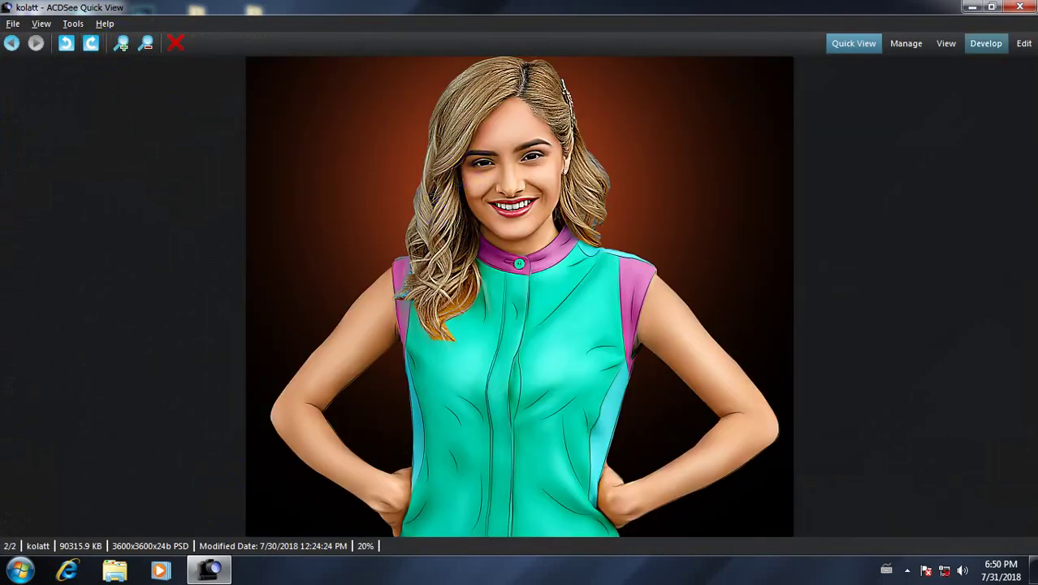
pyautogui.click(1018, 6)
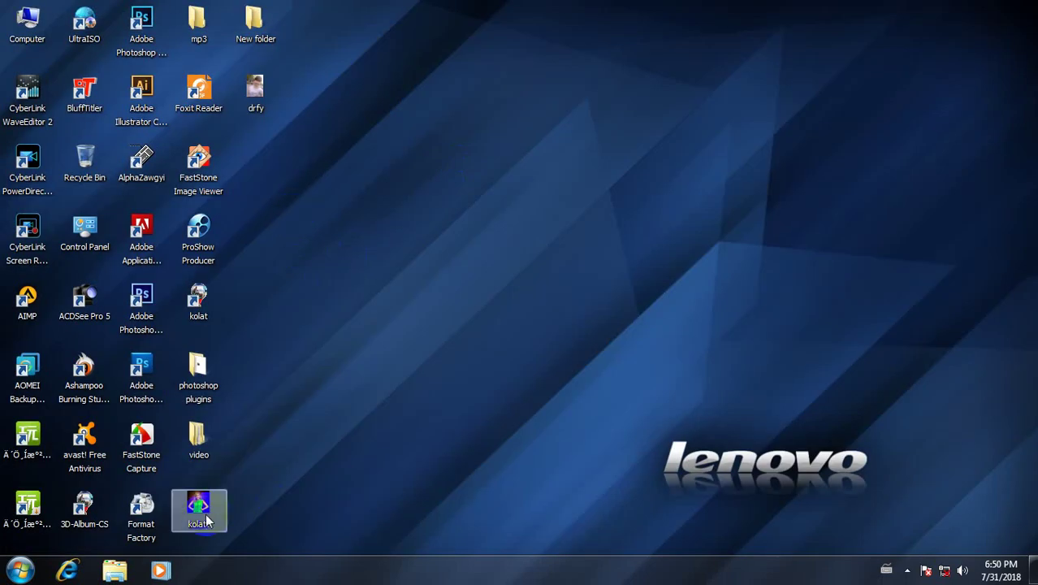
pyautogui.moveTo(206, 513)
pyautogui.mouseDown()
pyautogui.moveTo(233, 327)
pyautogui.moveTo(148, 309)
pyautogui.mouseUp()
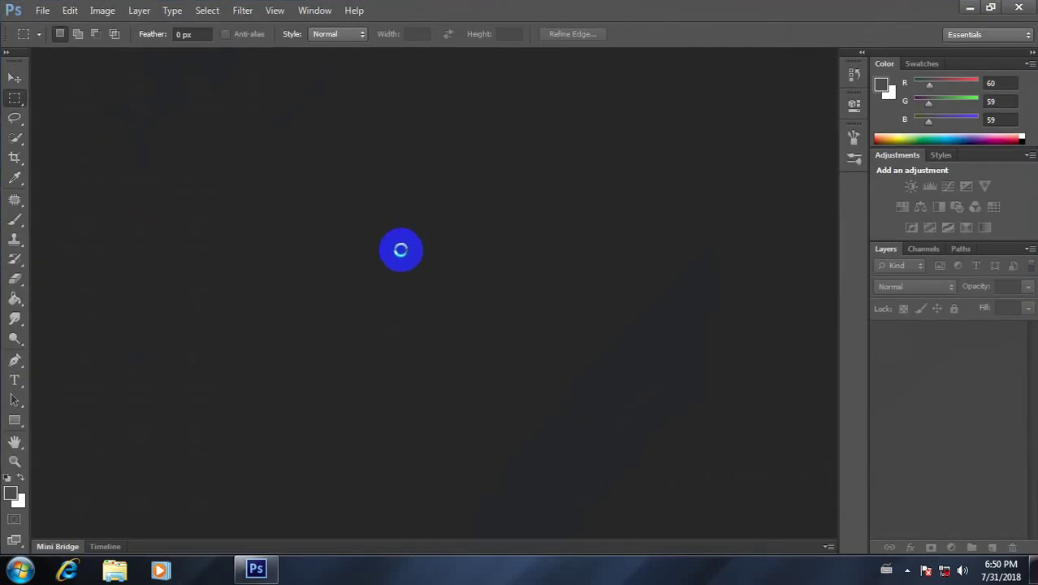
# Zoom and pan around the kolatt.psd portrait and select Layer 12.
pyautogui.scroll(5, 406, 256)
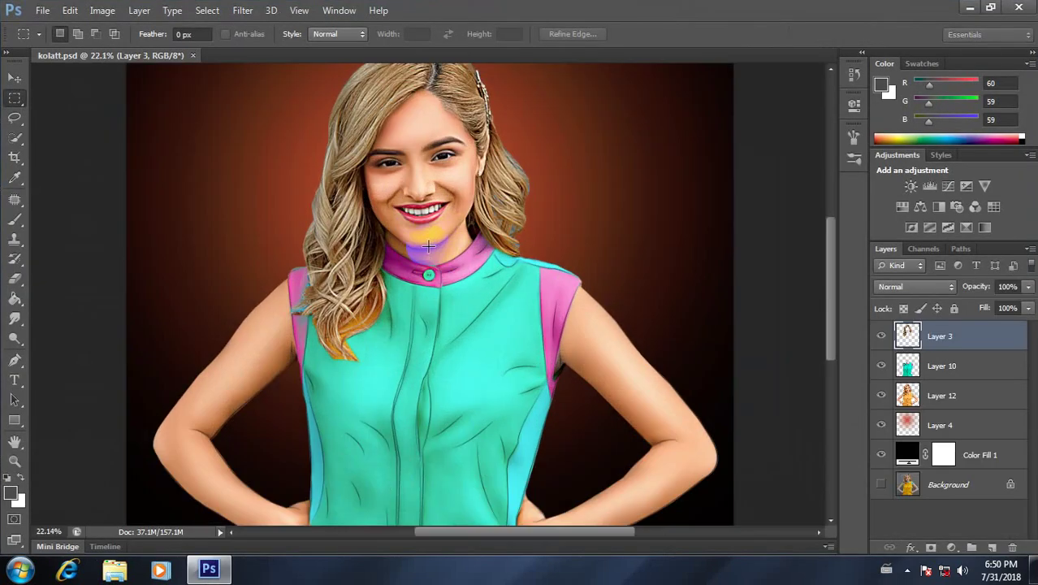
pyautogui.scroll(-3, 455, 325)
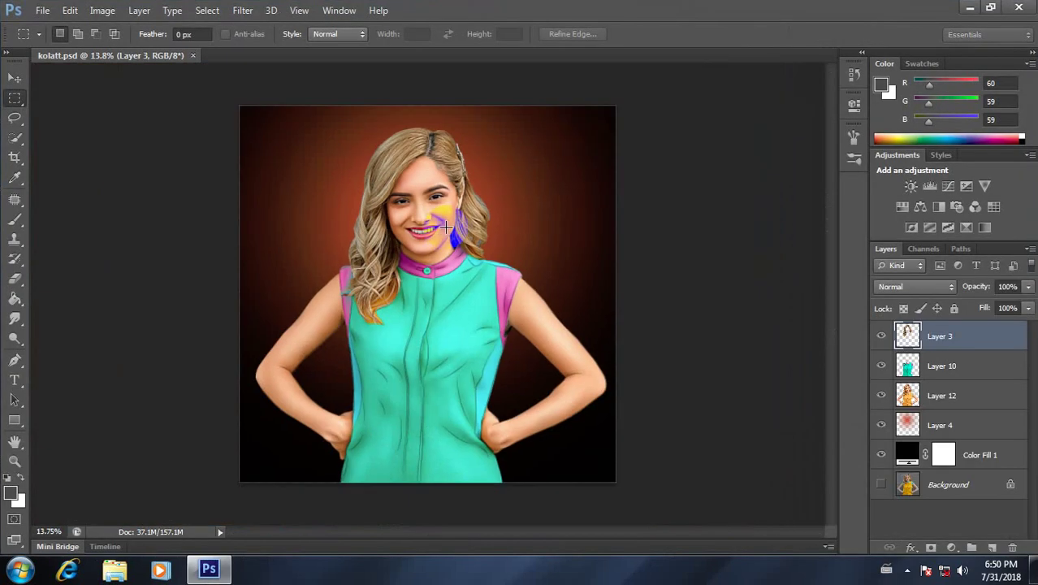
pyautogui.scroll(-1, 465, 351)
pyautogui.scroll(2, 466, 353)
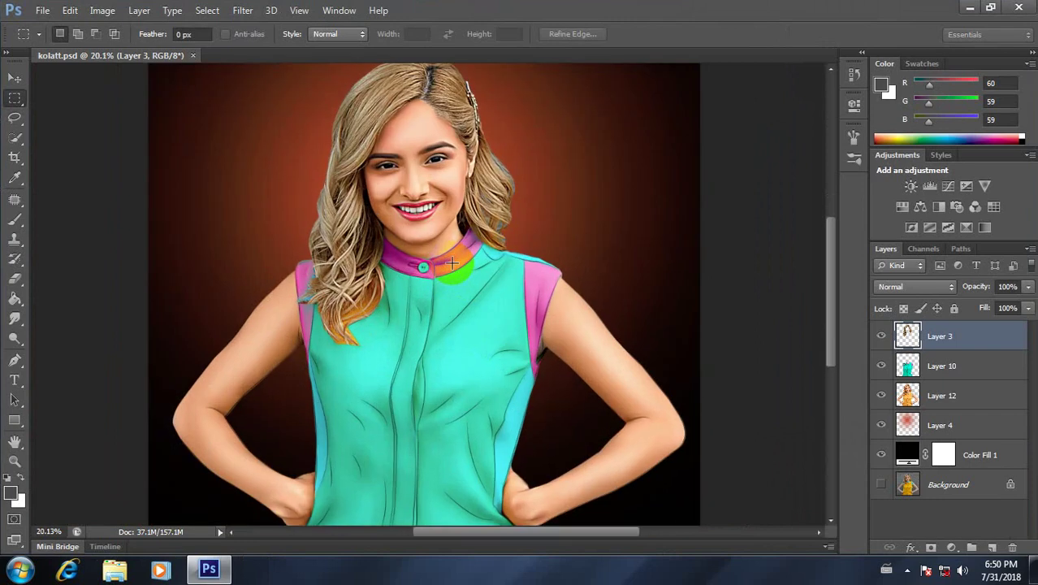
pyautogui.scroll(2, 466, 361)
pyautogui.scroll(1, 467, 372)
pyautogui.moveTo(467, 372); pyautogui.dragTo(497, 302)
pyautogui.scroll(-2, 669, 371)
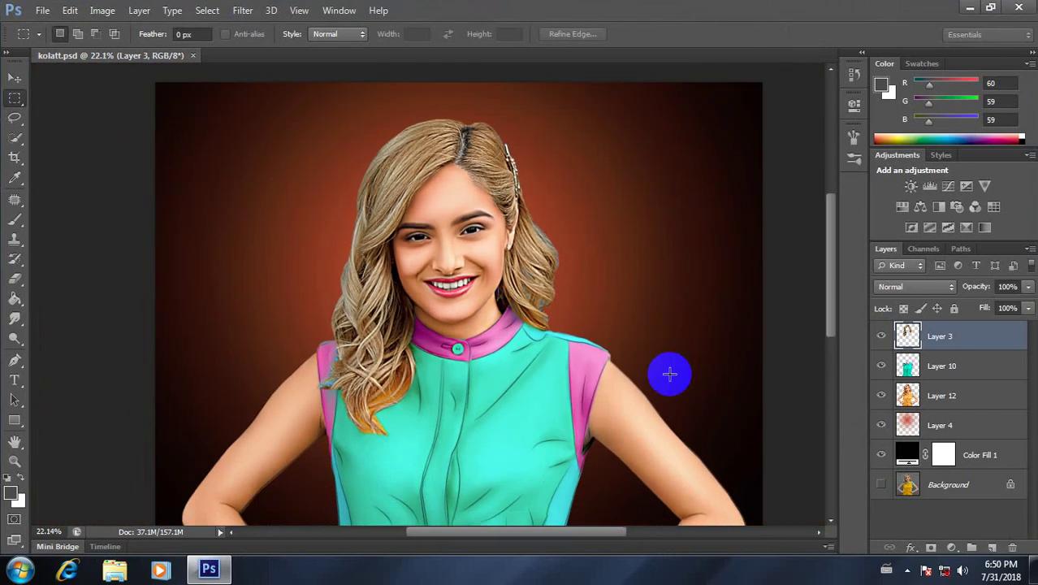
pyautogui.click(938, 396)
pyautogui.scroll(-1, 521, 334)
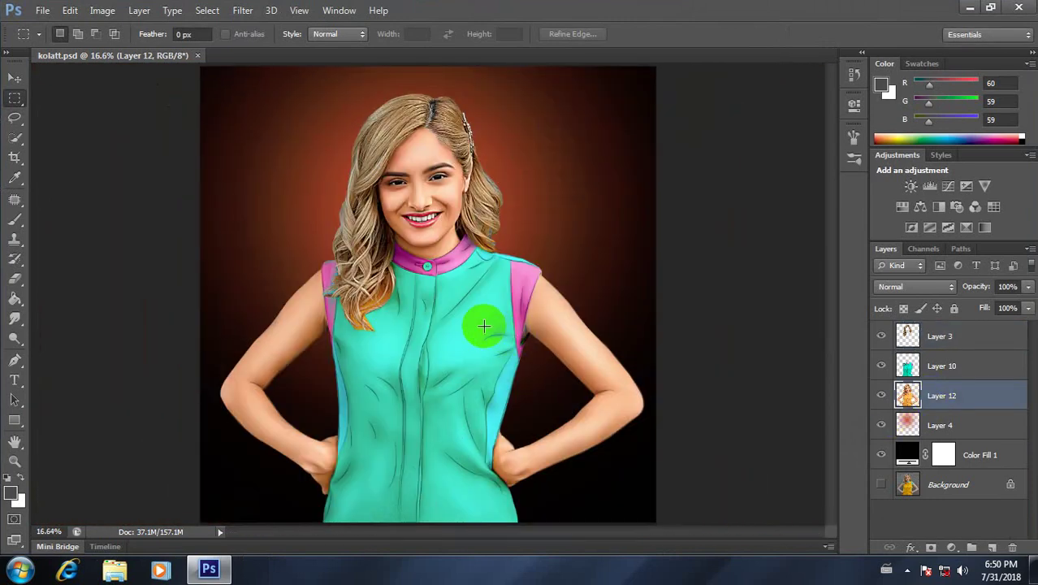
# Apply Color Balance to Layer 12 with midtone levels -18, +3 and +5.
pyautogui.hotkey('ctrl', 'b')
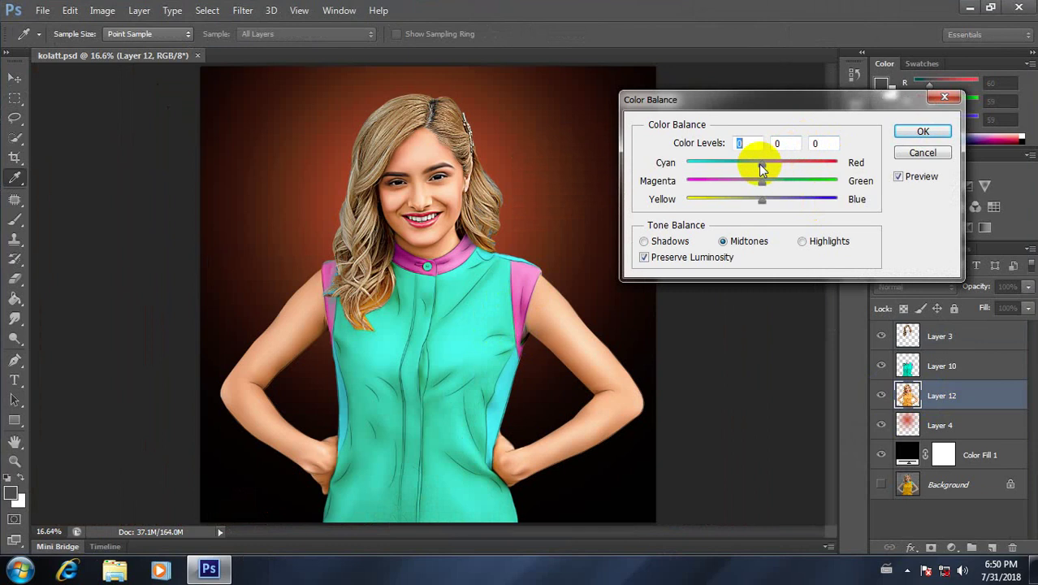
pyautogui.moveTo(761, 181); pyautogui.dragTo(768, 187)
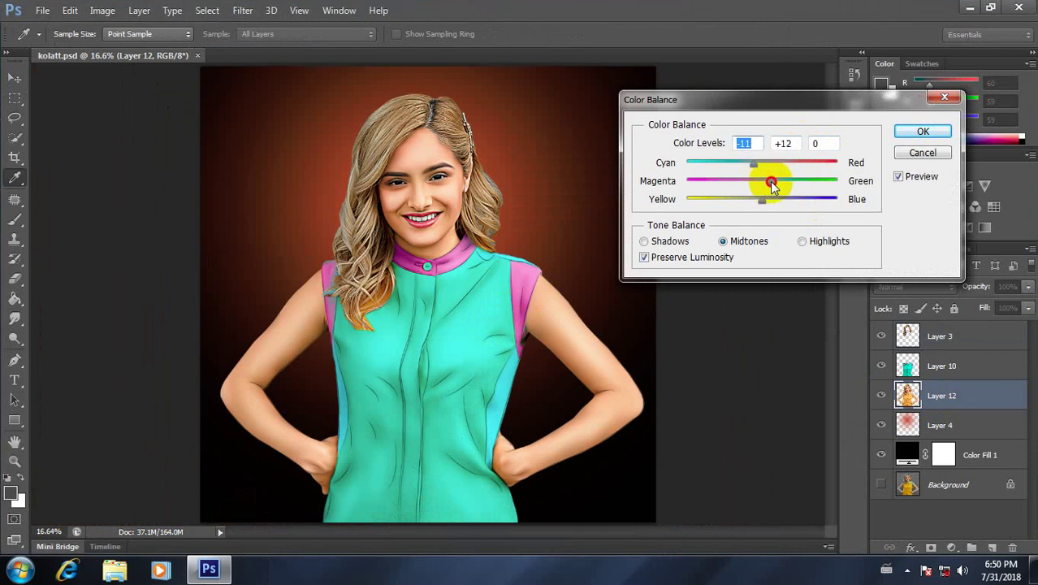
pyautogui.click(765, 181)
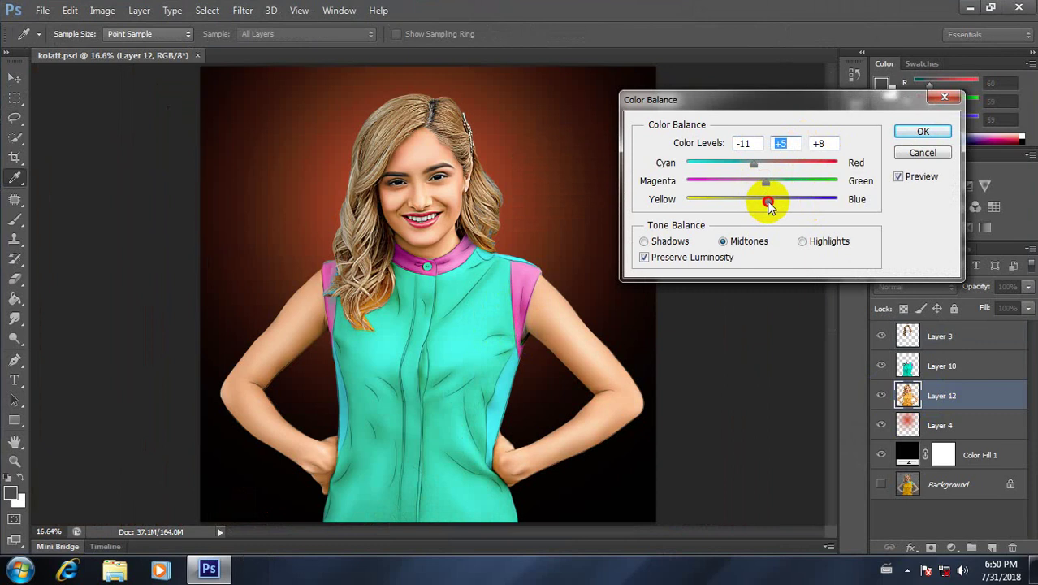
pyautogui.click(766, 201)
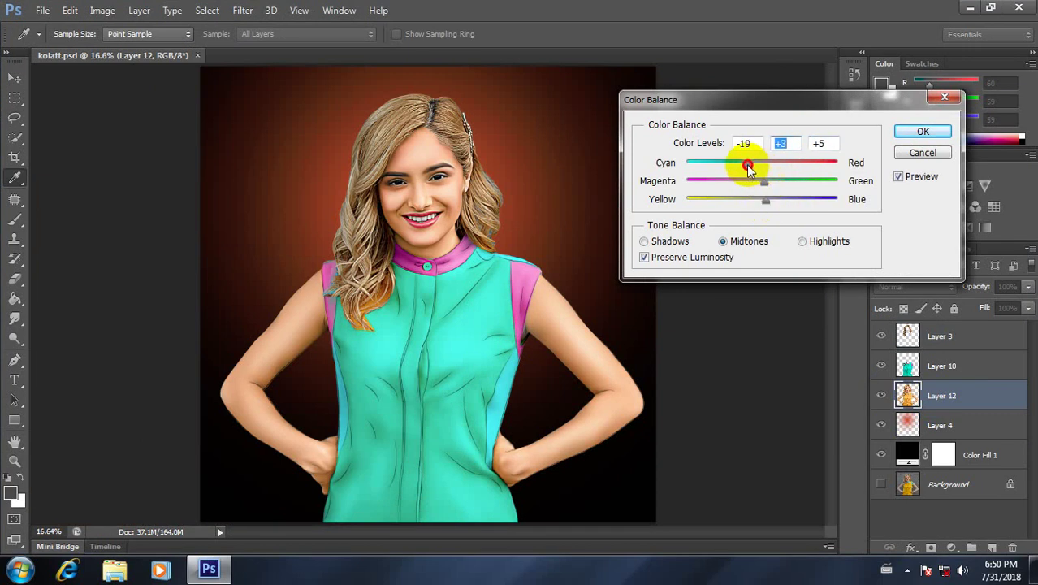
pyautogui.moveTo(745, 168)
pyautogui.mouseDown()
pyautogui.moveTo(732, 163)
pyautogui.moveTo(748, 170)
pyautogui.mouseUp()
pyautogui.click(923, 133)
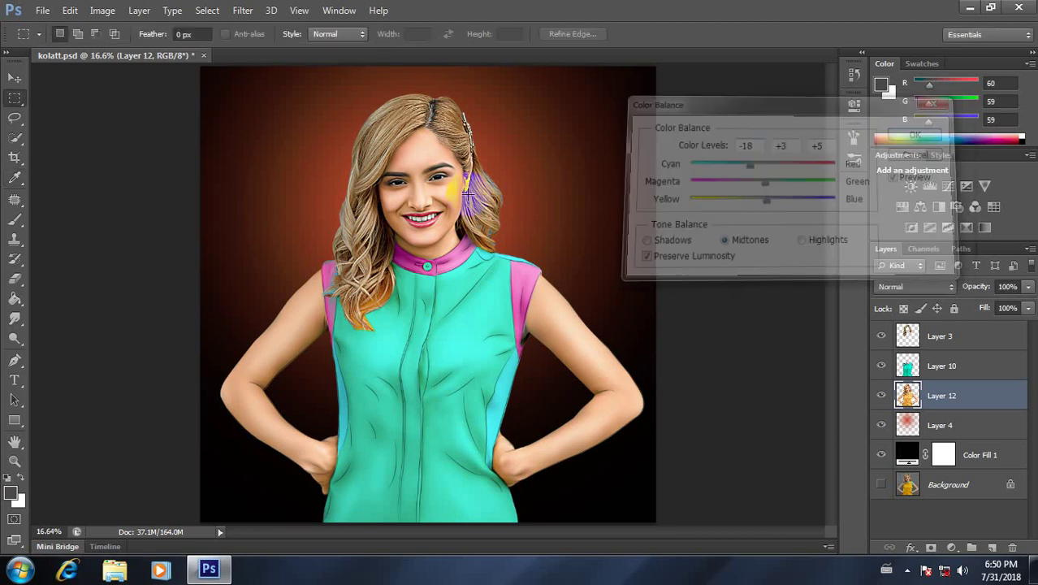
# Fit the image, check Layer 3's visibility, and duplicate it as Layer 3 copy.
pyautogui.press('m')
pyautogui.hotkey('ctrl', '0')
pyautogui.scroll(2, 413, 173)
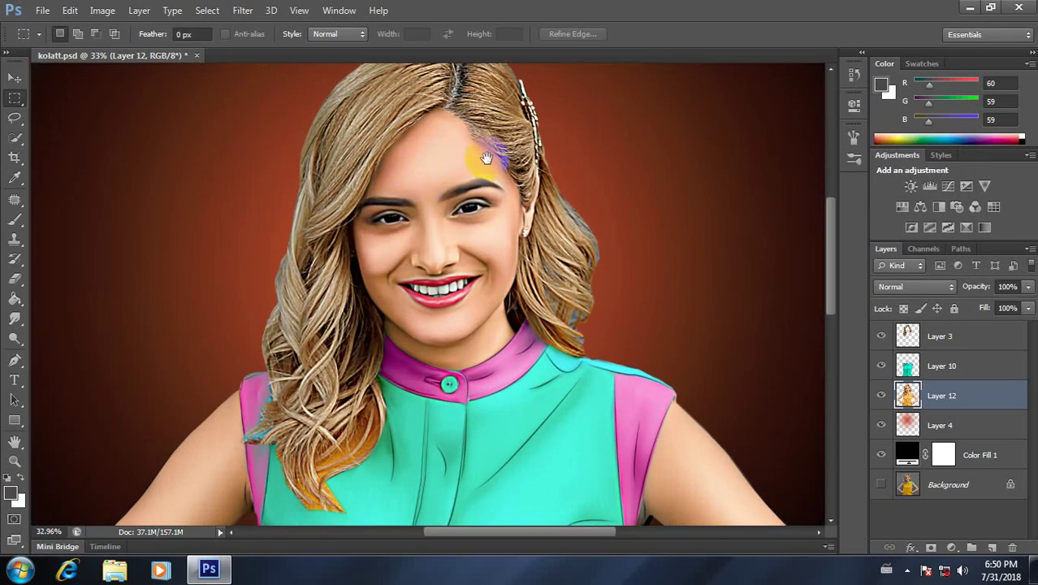
pyautogui.scroll(1, 479, 199)
pyautogui.scroll(-1, 487, 194)
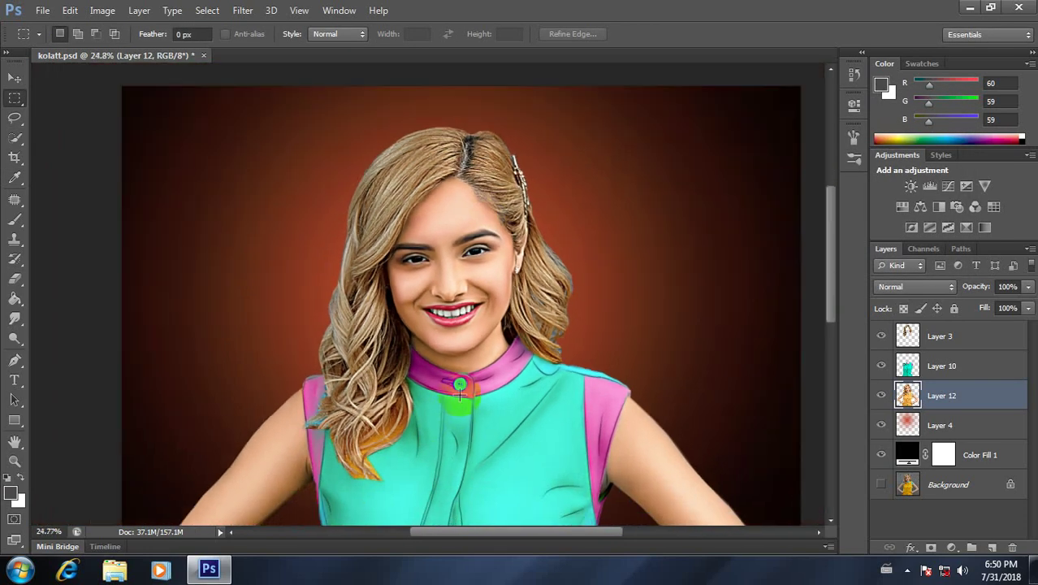
pyautogui.click(942, 336)
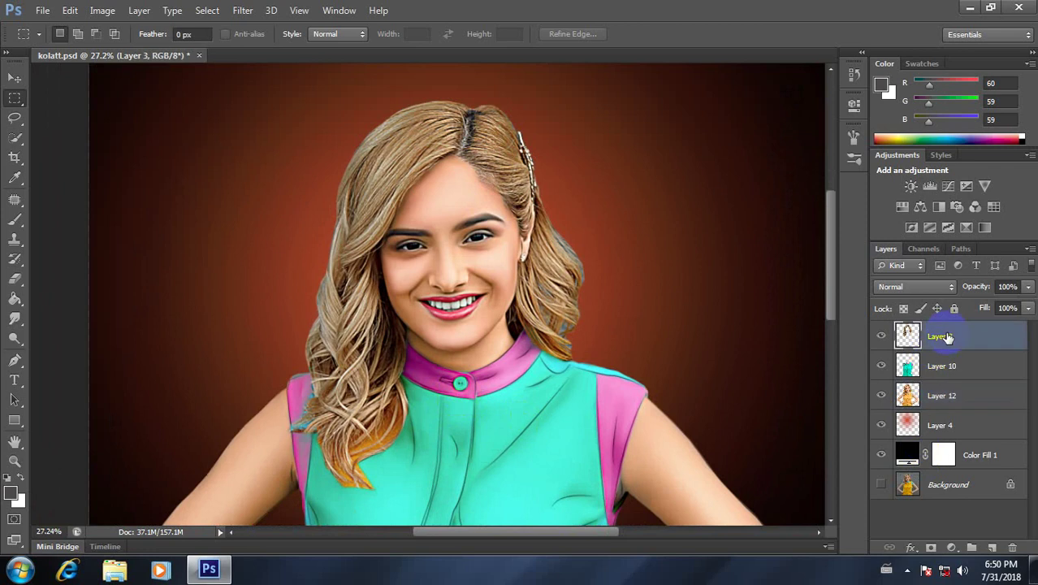
pyautogui.click(880, 335)
pyautogui.click(880, 336)
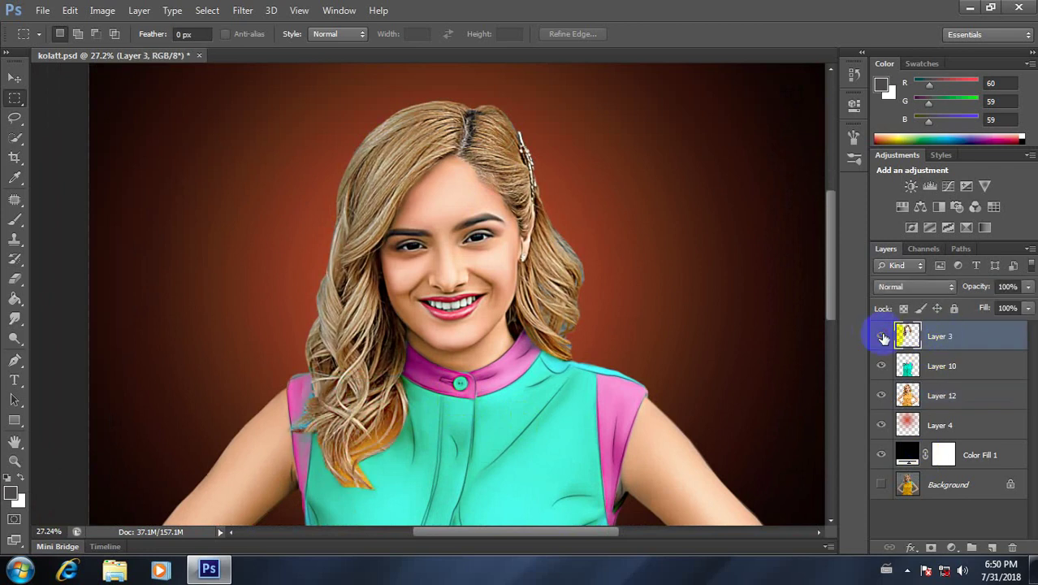
pyautogui.click(940, 337)
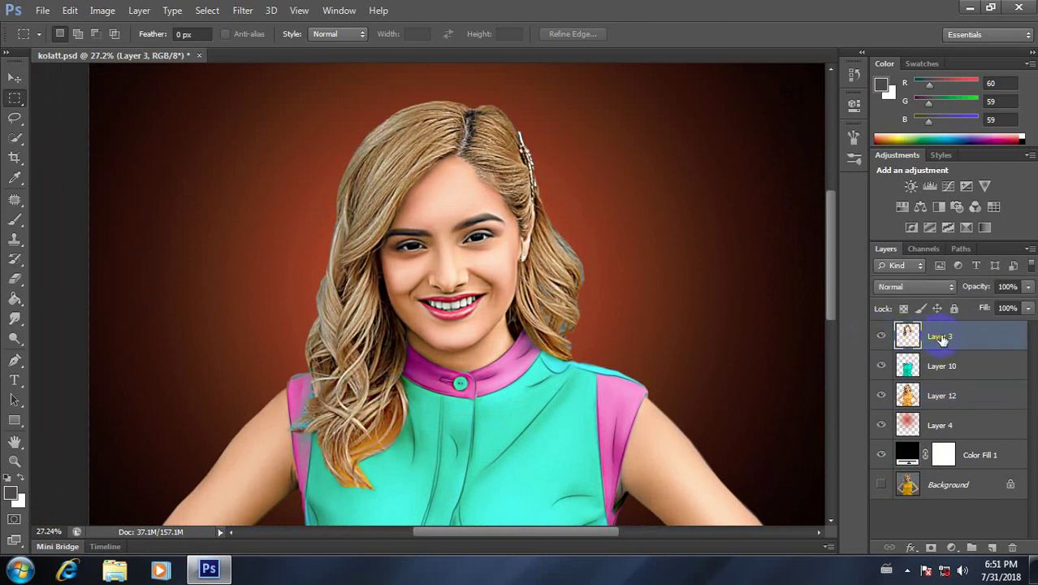
pyautogui.hotkey('ctrl', 'j')
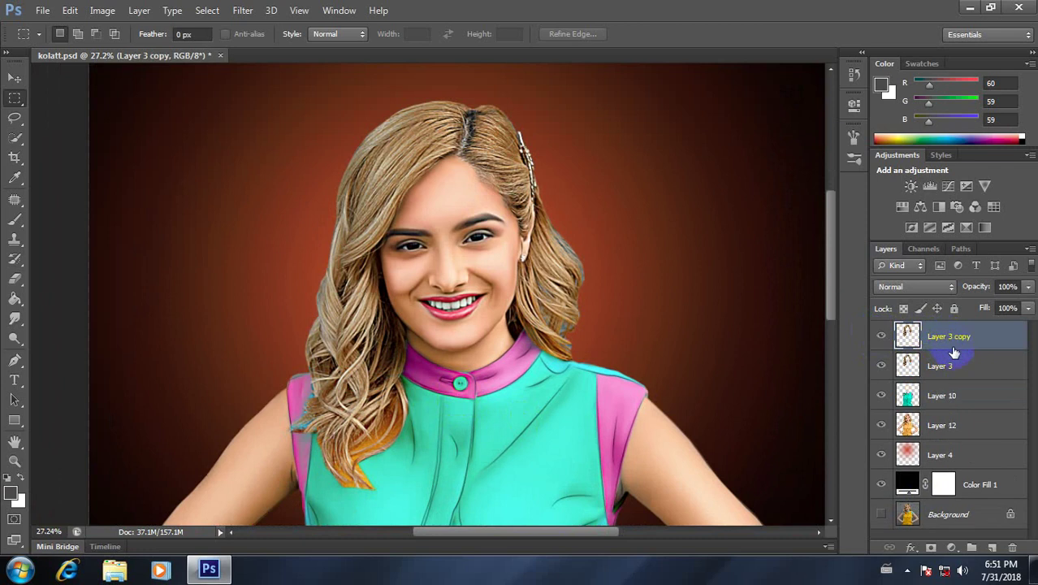
# Group Layers 10, 12, 4 and Color Fill 1 into Group 1.
pyautogui.click(955, 400)
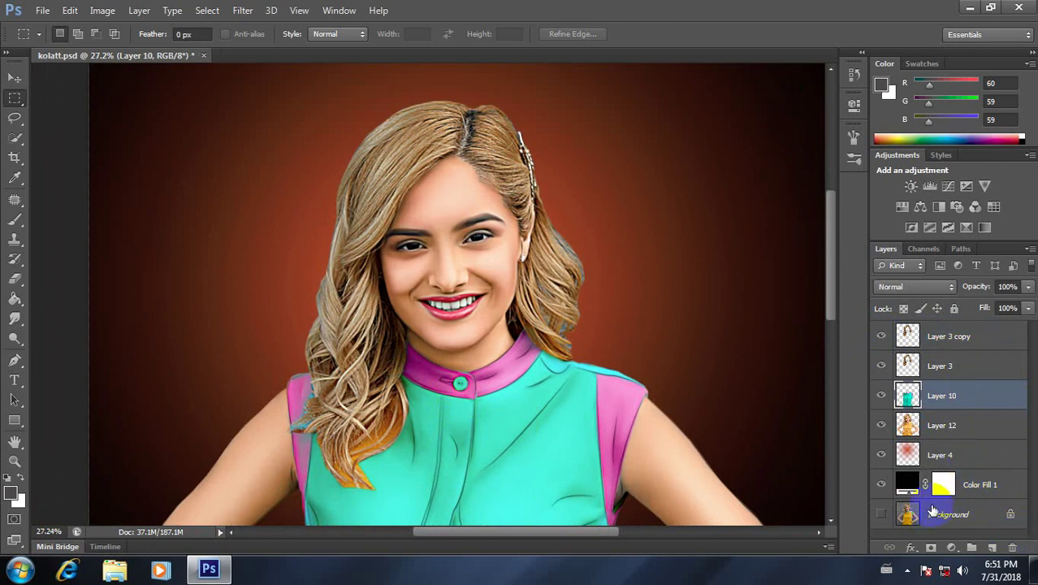
pyautogui.keyDown('ctrl'); pyautogui.click(971, 485); pyautogui.keyUp('ctrl')
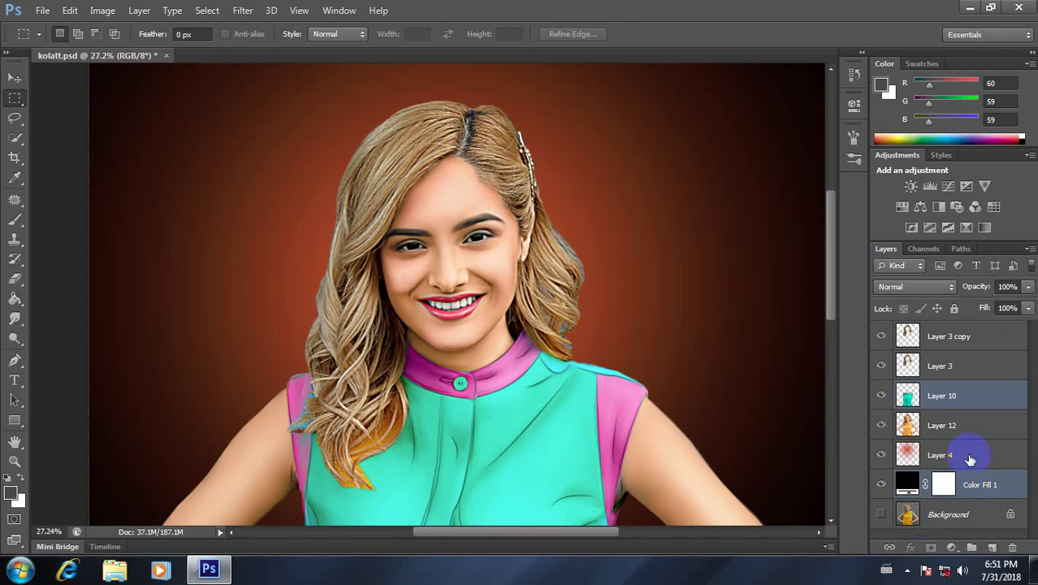
pyautogui.click(959, 398)
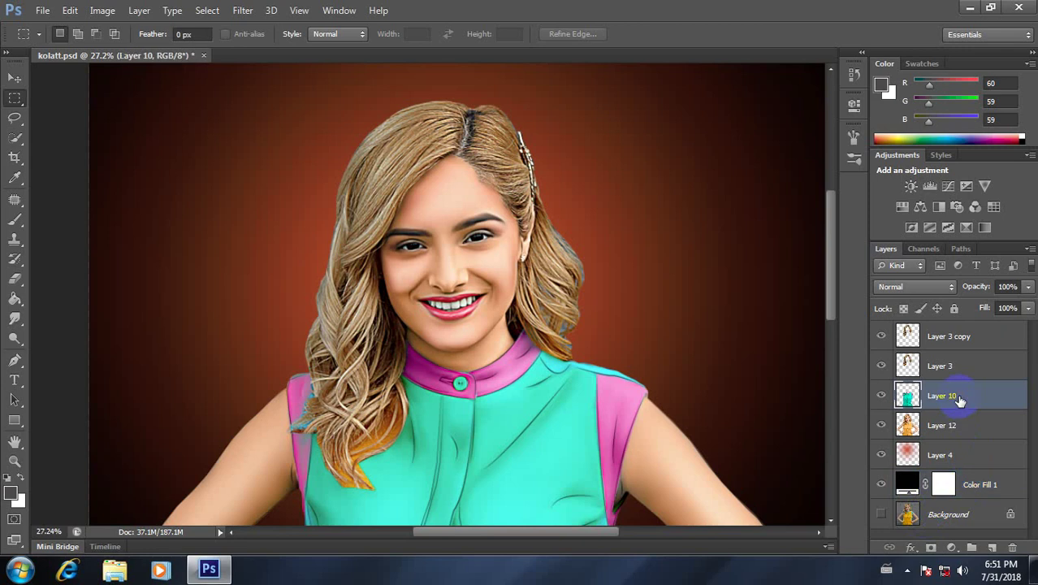
pyautogui.keyDown('shift'); pyautogui.click(980, 485); pyautogui.keyUp('shift')
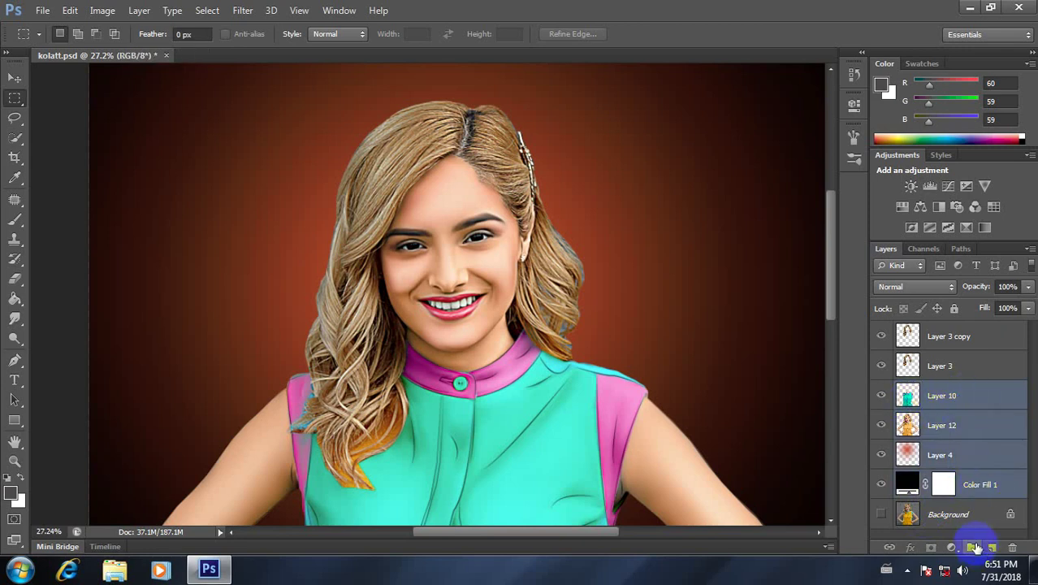
pyautogui.hotkey('ctrl', 'g')
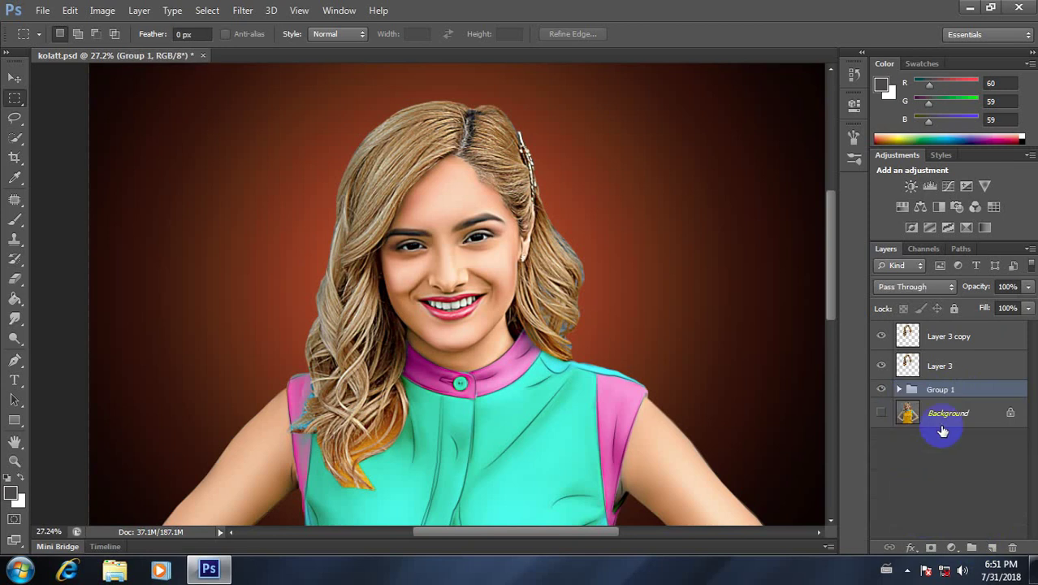
pyautogui.click(898, 389)
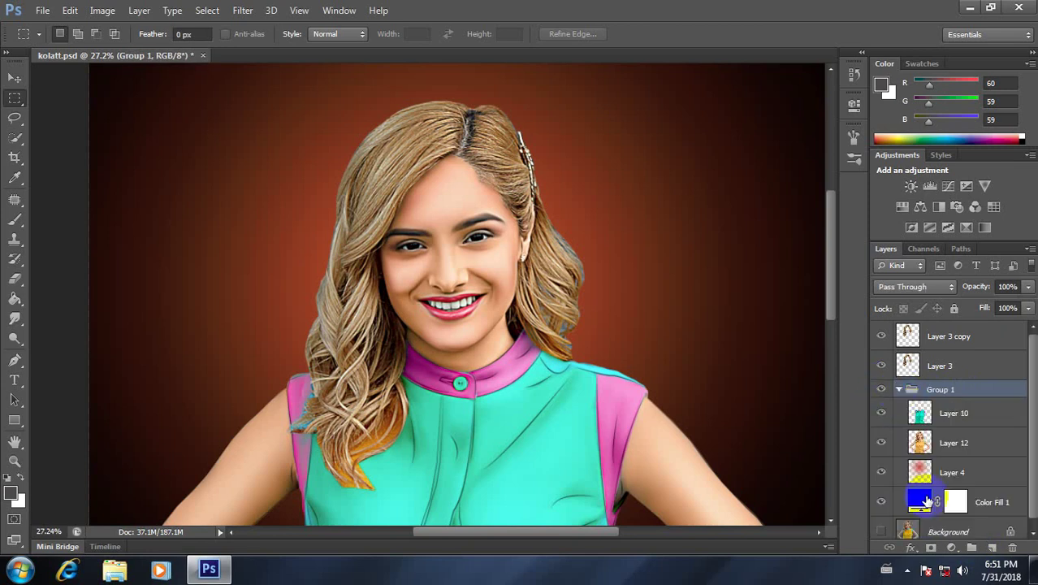
pyautogui.click(901, 391)
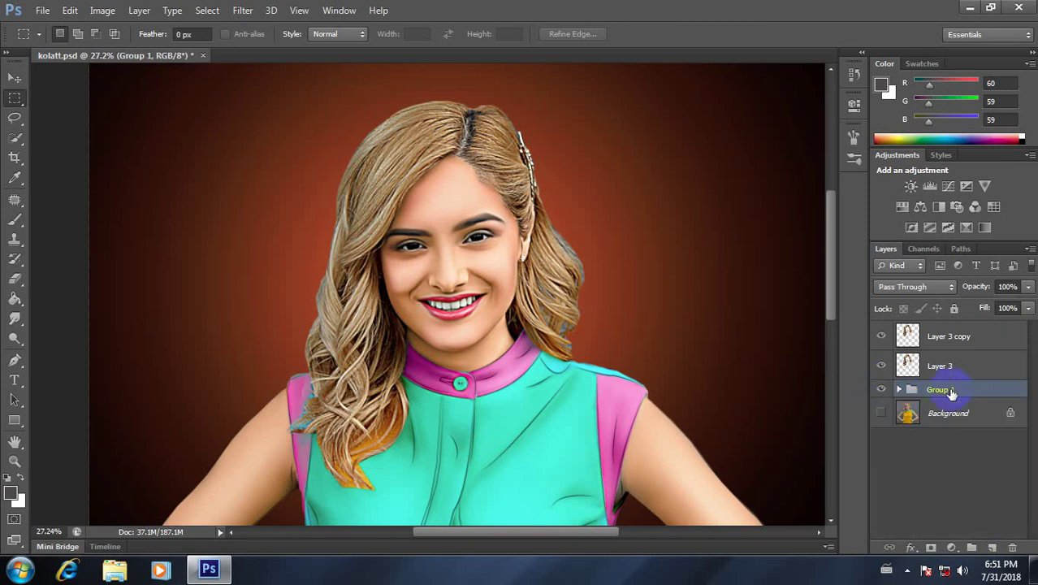
# Select Layer 3 copy, hide the original Layer 3, and zoom into the face.
pyautogui.click(943, 345)
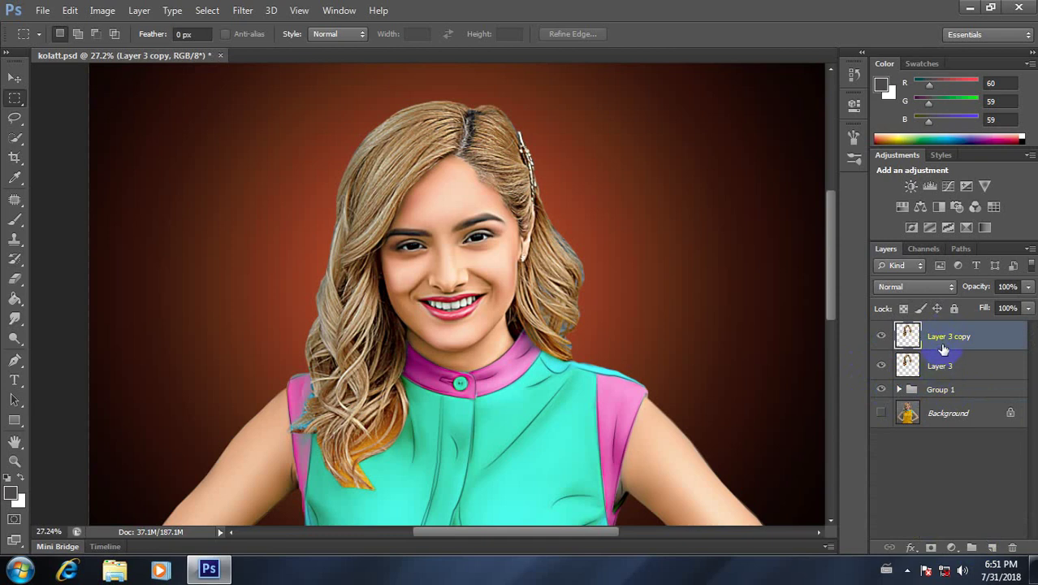
pyautogui.click(882, 336)
pyautogui.click(881, 367)
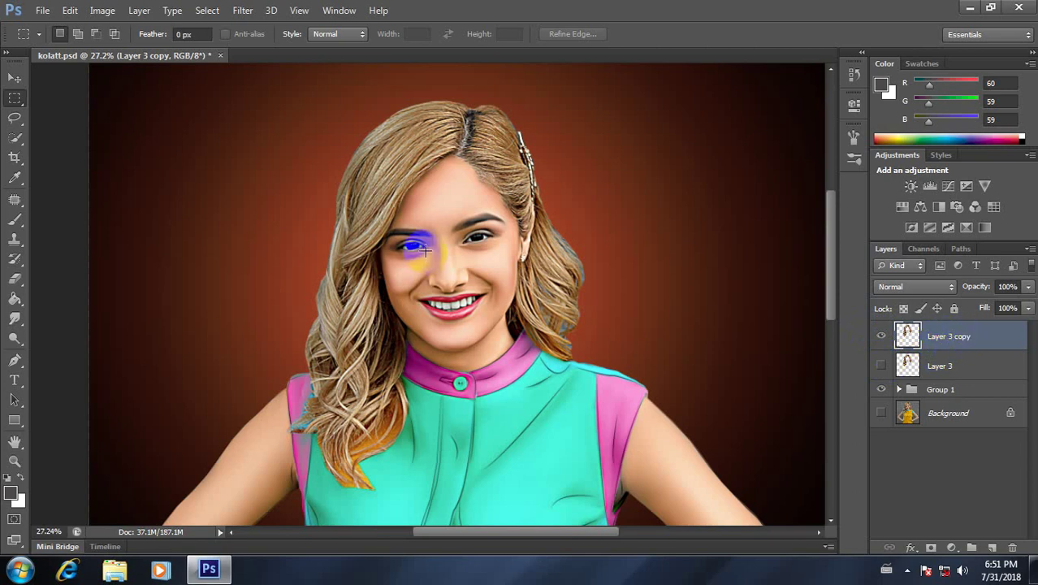
pyautogui.scroll(1, 376, 372)
pyautogui.scroll(1, 415, 313)
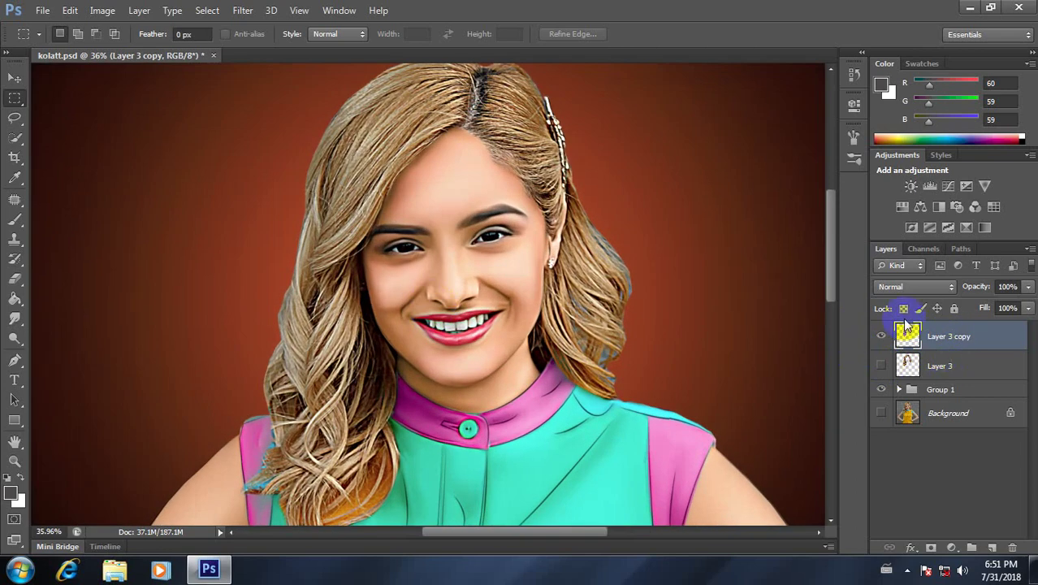
# Choose the Smudge tool with a scattered texture brush preset.
pyautogui.click(15, 318)
pyautogui.rightClick(488, 257)
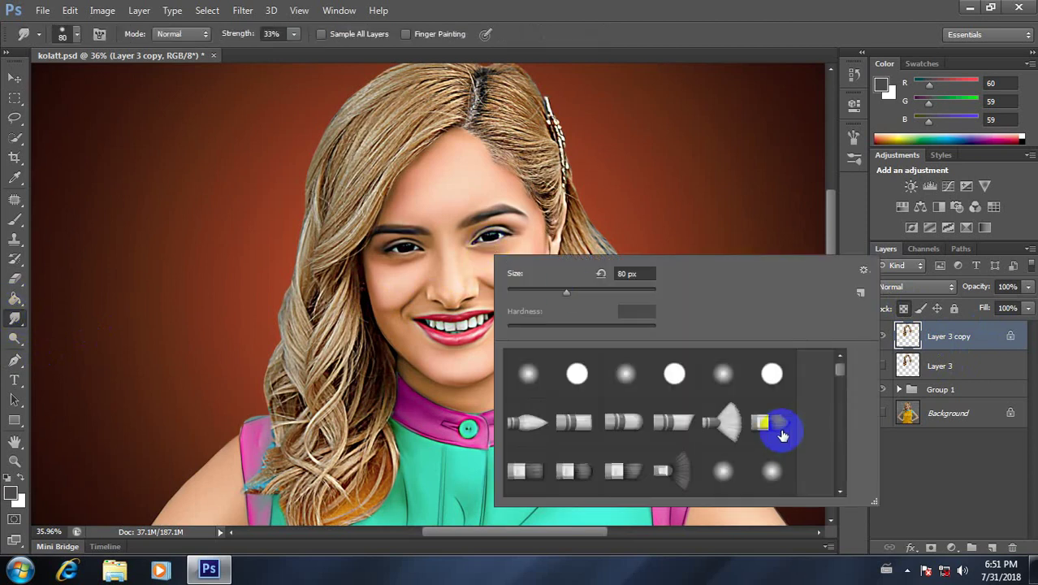
pyautogui.scroll(-2, 781, 436)
pyautogui.scroll(-2, 781, 435)
pyautogui.scroll(-2, 780, 436)
pyautogui.scroll(-2, 778, 436)
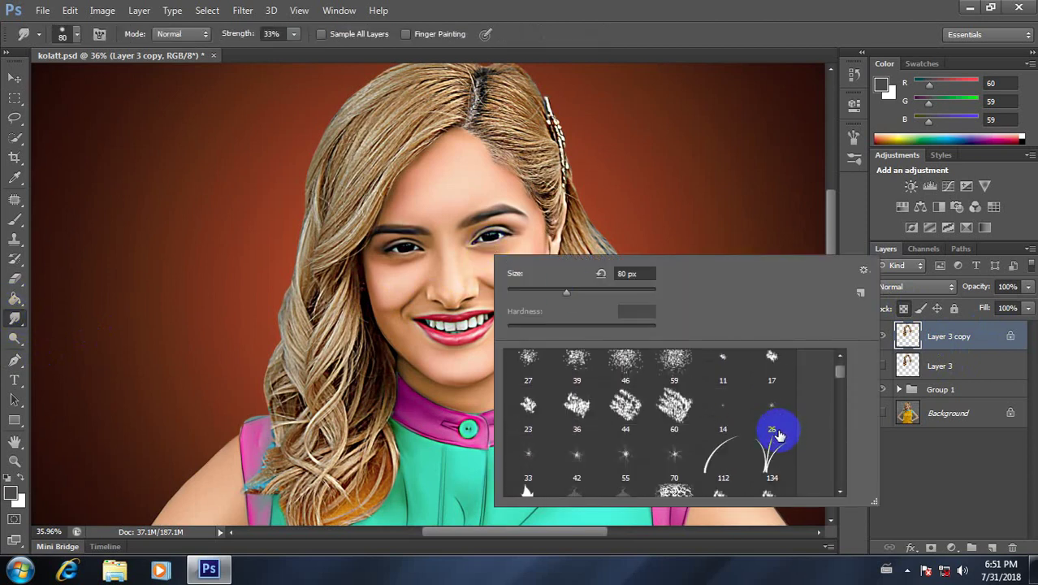
pyautogui.scroll(-1, 778, 435)
pyautogui.scroll(-1, 776, 431)
pyautogui.scroll(-1, 774, 433)
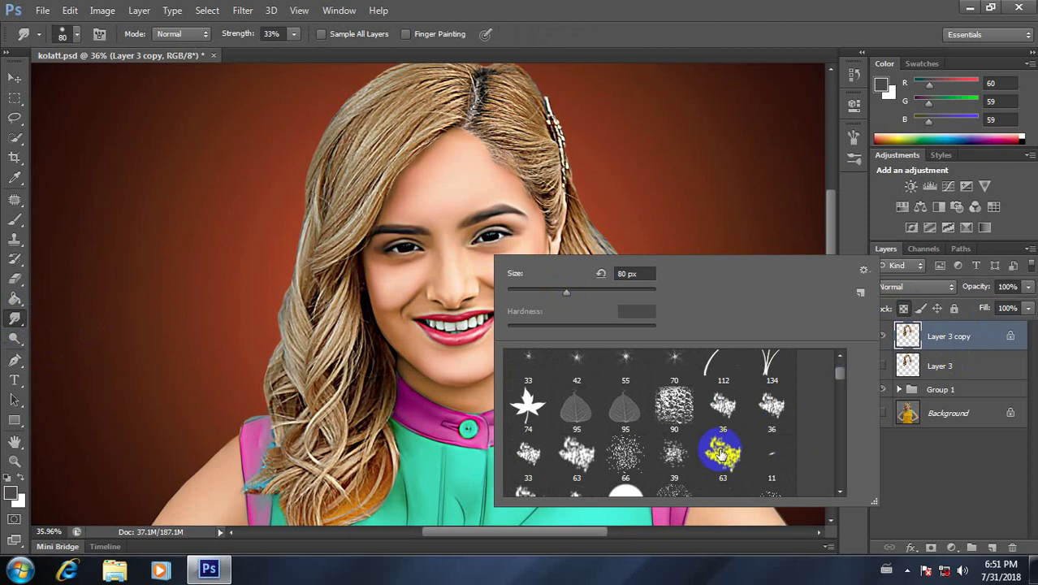
pyautogui.scroll(-1, 718, 445)
pyautogui.scroll(-2, 723, 445)
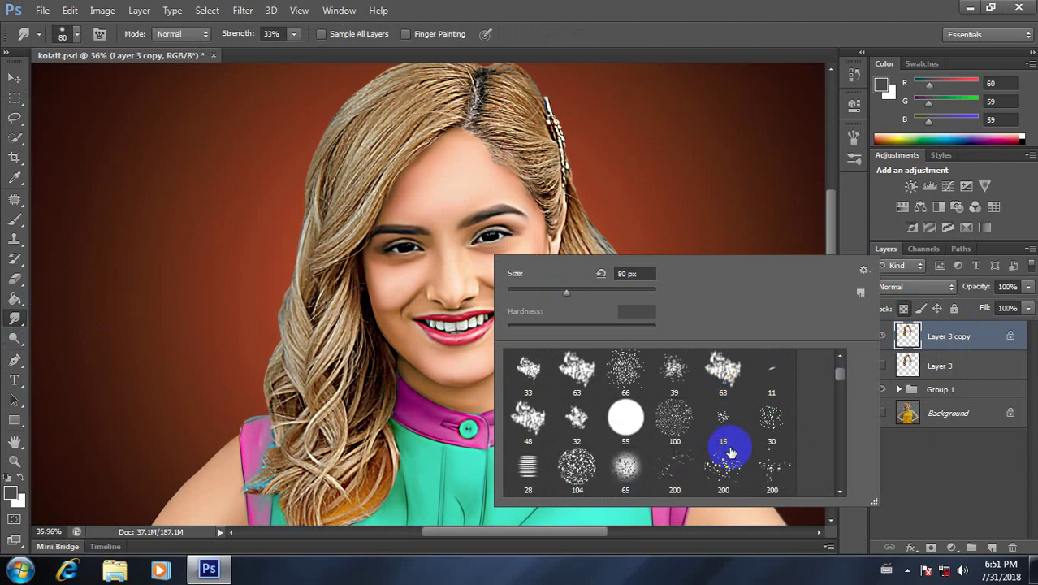
pyautogui.scroll(-1, 649, 441)
pyautogui.scroll(-1, 649, 441)
pyautogui.scroll(1, 712, 422)
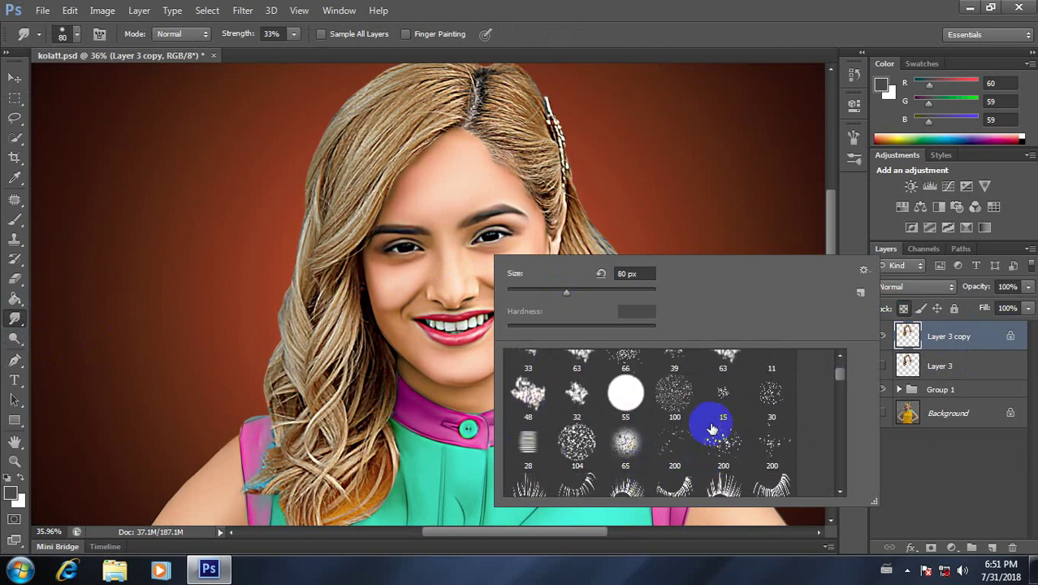
pyautogui.scroll(1, 711, 428)
pyautogui.click(728, 391)
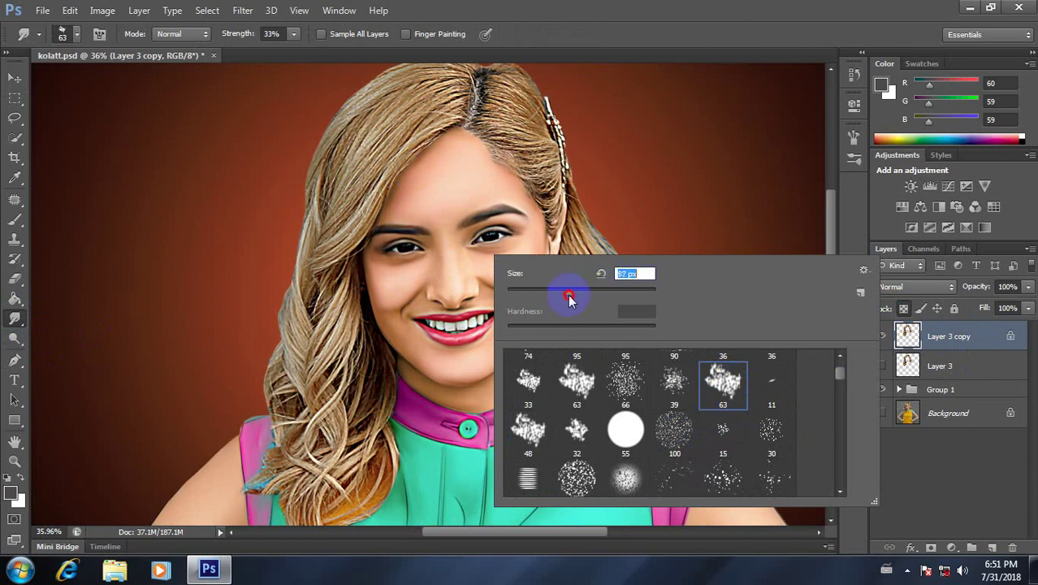
pyautogui.click(386, 144)
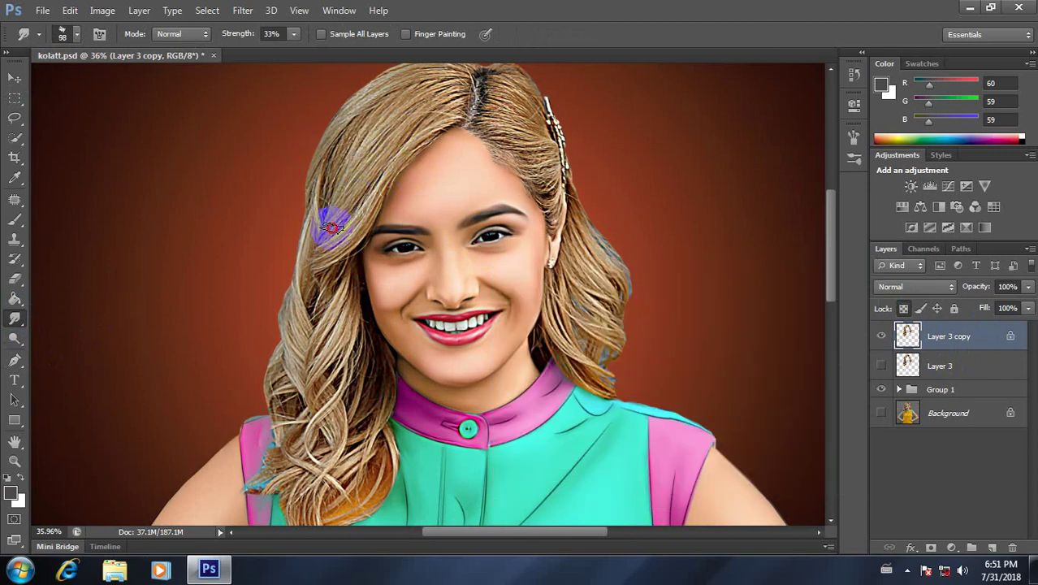
# Smudge the hair strands from the parting toward the eyebrow.
pyautogui.moveTo(467, 114); pyautogui.dragTo(392, 227)
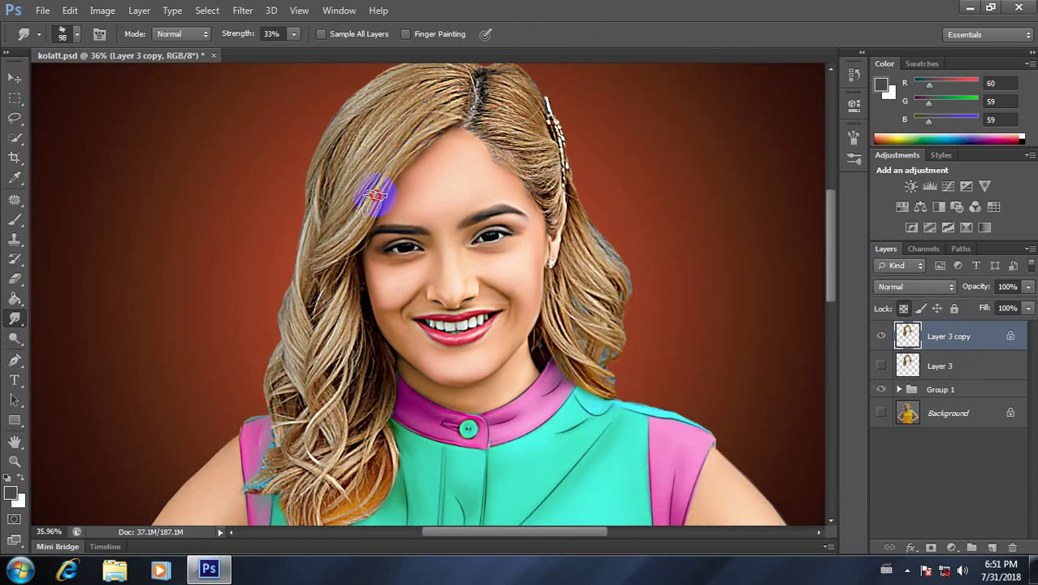
pyautogui.scroll(3, 394, 223)
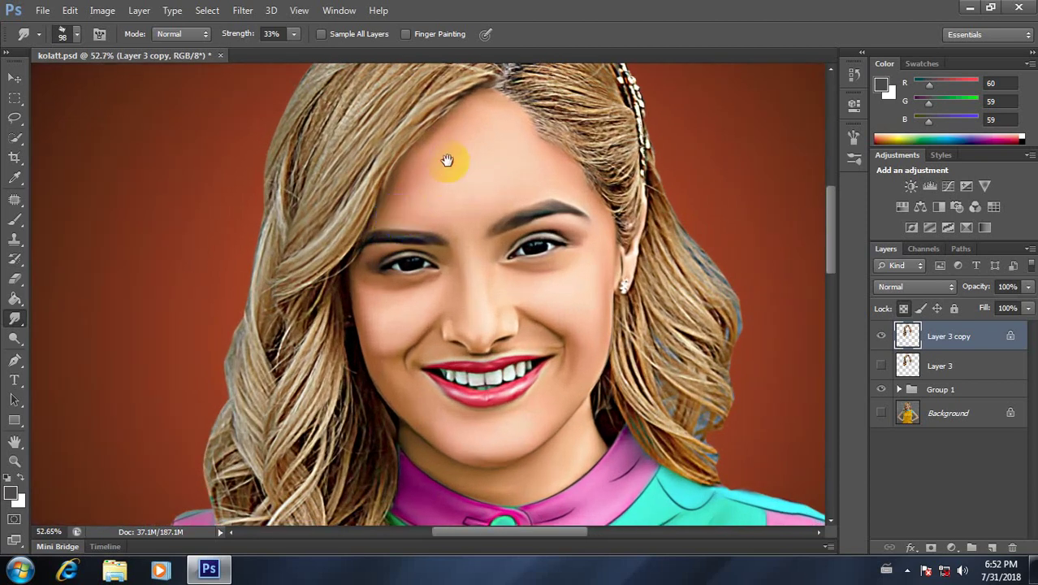
pyautogui.moveTo(446, 158); pyautogui.dragTo(446, 239)
pyautogui.moveTo(473, 164); pyautogui.dragTo(378, 232)
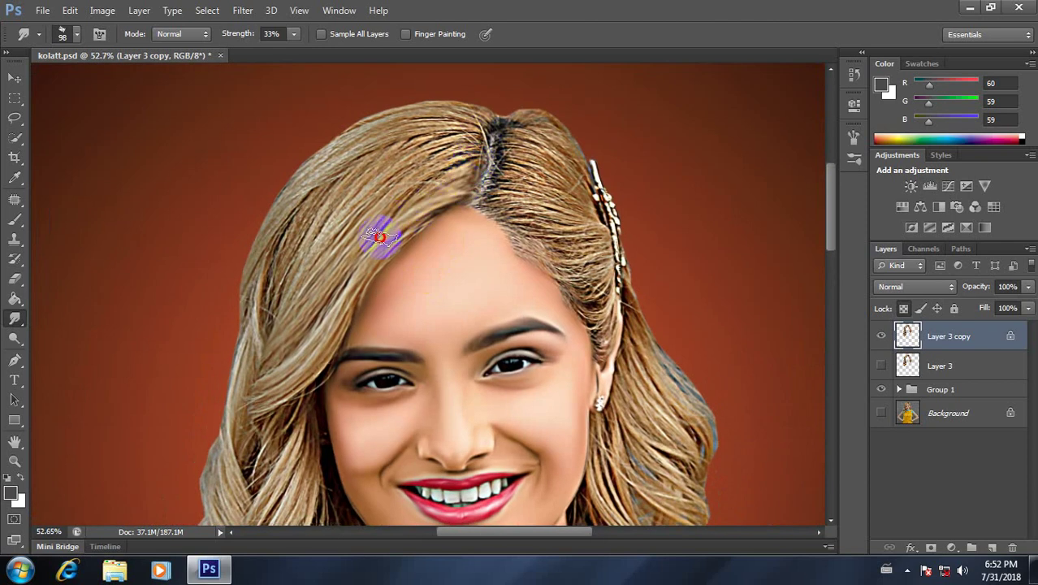
pyautogui.moveTo(475, 155); pyautogui.dragTo(394, 186)
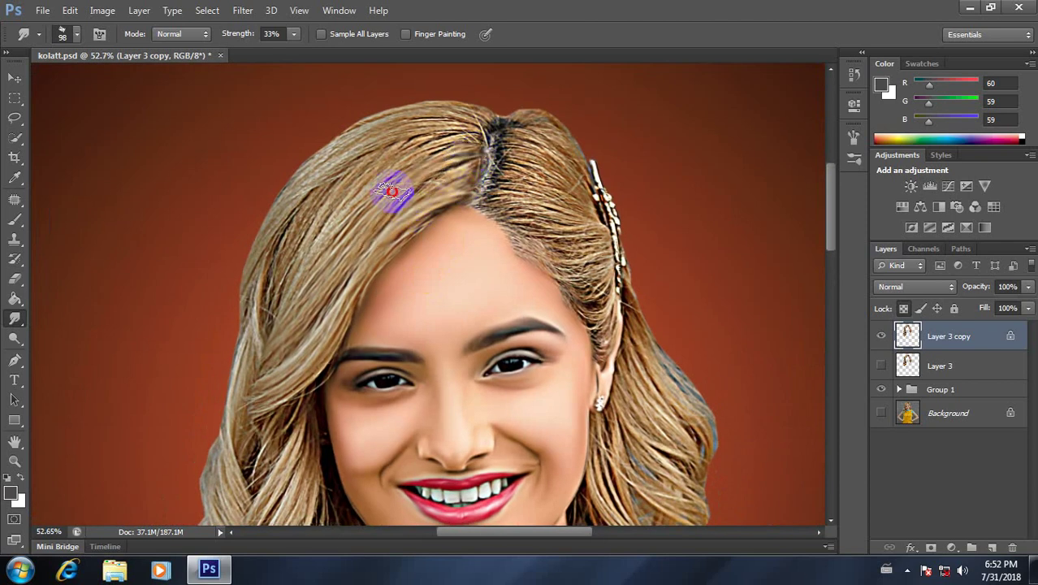
# Lower smudge strength to 23% and smudge strands down-left from the parting.
pyautogui.click(293, 33)
pyautogui.moveTo(291, 51); pyautogui.dragTo(284, 50)
pyautogui.moveTo(465, 130)
pyautogui.mouseDown()
pyautogui.moveTo(407, 144)
pyautogui.moveTo(326, 241)
pyautogui.mouseUp()
pyautogui.moveTo(479, 127)
pyautogui.mouseDown()
pyautogui.moveTo(388, 138)
pyautogui.moveTo(296, 209)
pyautogui.moveTo(260, 313)
pyautogui.mouseUp()
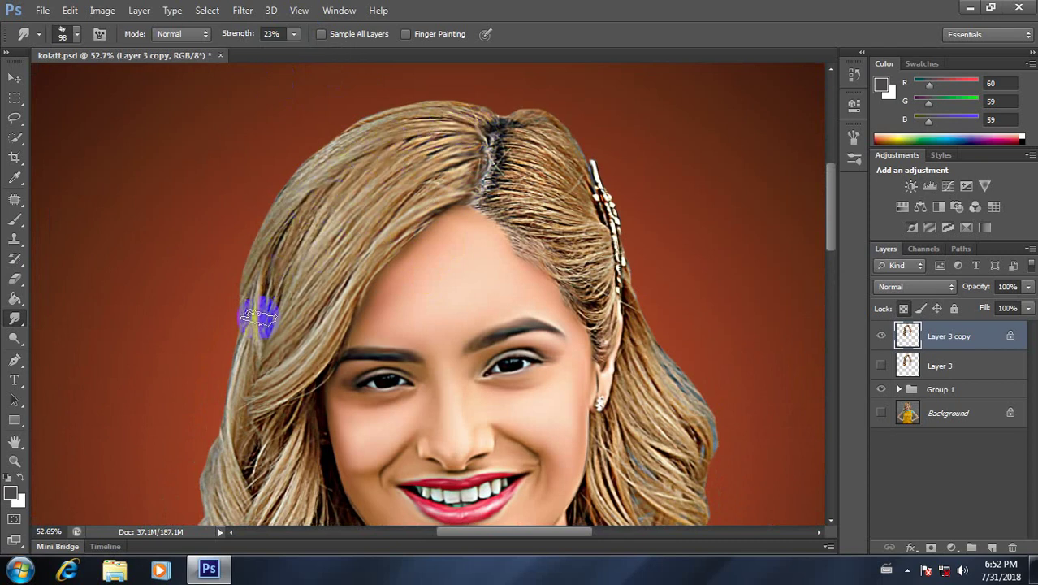
pyautogui.moveTo(497, 112)
pyautogui.mouseDown()
pyautogui.moveTo(377, 123)
pyautogui.moveTo(274, 216)
pyautogui.mouseUp()
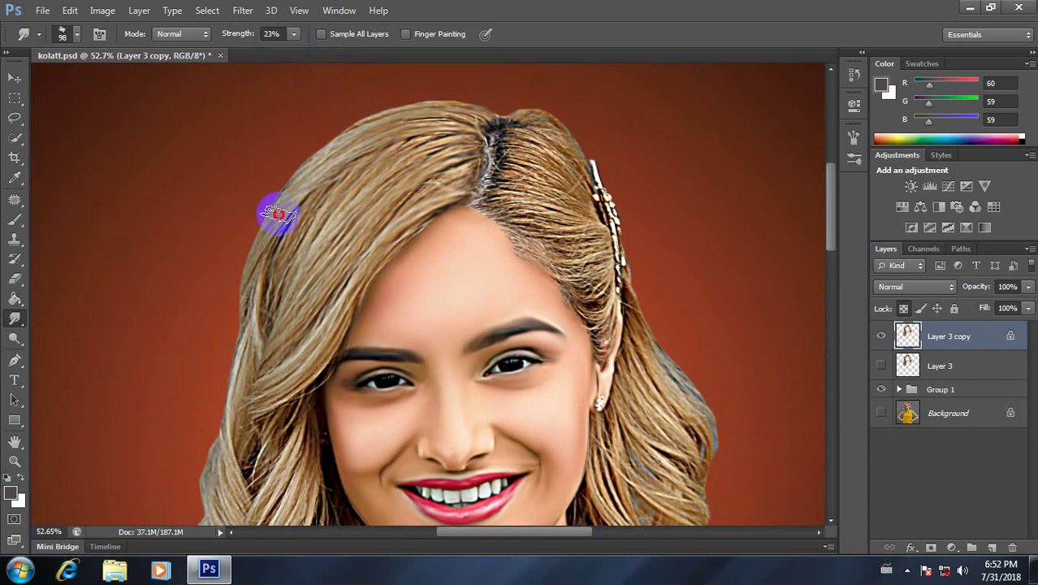
pyautogui.scroll(-3, 398, 294)
pyautogui.scroll(2, 398, 295)
pyautogui.scroll(1, 389, 297)
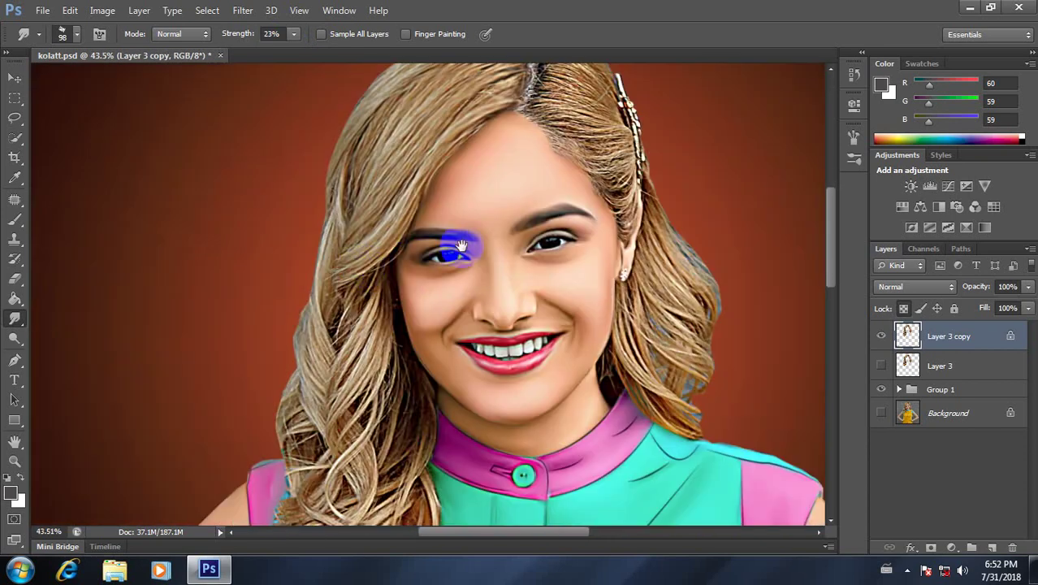
# Blend the left and lower hair strands into the sleeve, then soften the crown.
pyautogui.moveTo(354, 269); pyautogui.dragTo(350, 221)
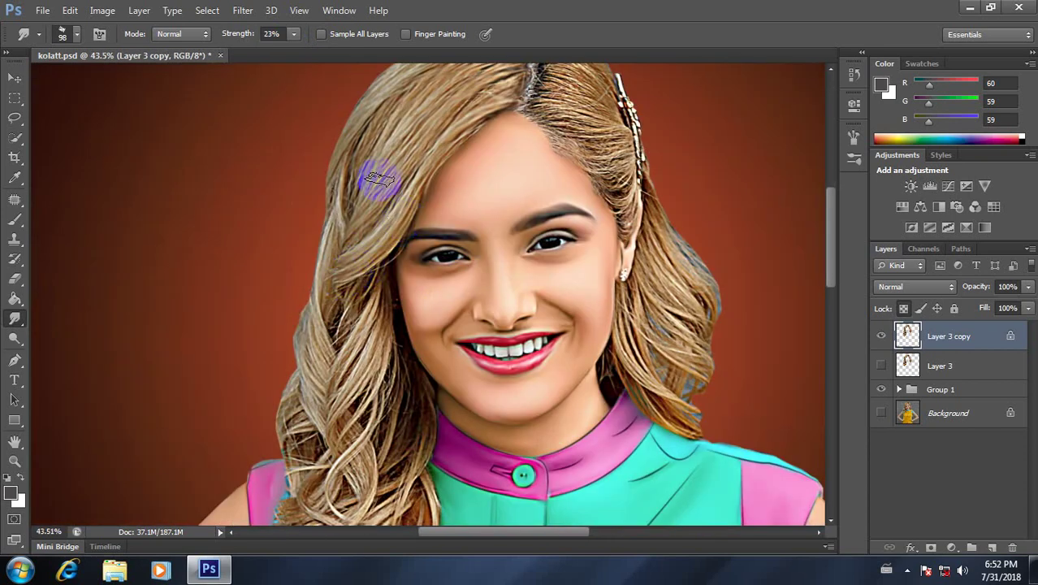
pyautogui.moveTo(379, 180)
pyautogui.mouseDown()
pyautogui.moveTo(343, 238)
pyautogui.moveTo(343, 212)
pyautogui.moveTo(320, 261)
pyautogui.moveTo(323, 340)
pyautogui.moveTo(382, 290)
pyautogui.moveTo(345, 361)
pyautogui.moveTo(366, 359)
pyautogui.moveTo(331, 423)
pyautogui.moveTo(308, 304)
pyautogui.moveTo(325, 410)
pyautogui.moveTo(350, 417)
pyautogui.moveTo(331, 433)
pyautogui.moveTo(365, 413)
pyautogui.moveTo(336, 451)
pyautogui.moveTo(365, 491)
pyautogui.moveTo(410, 424)
pyautogui.moveTo(403, 296)
pyautogui.mouseUp()
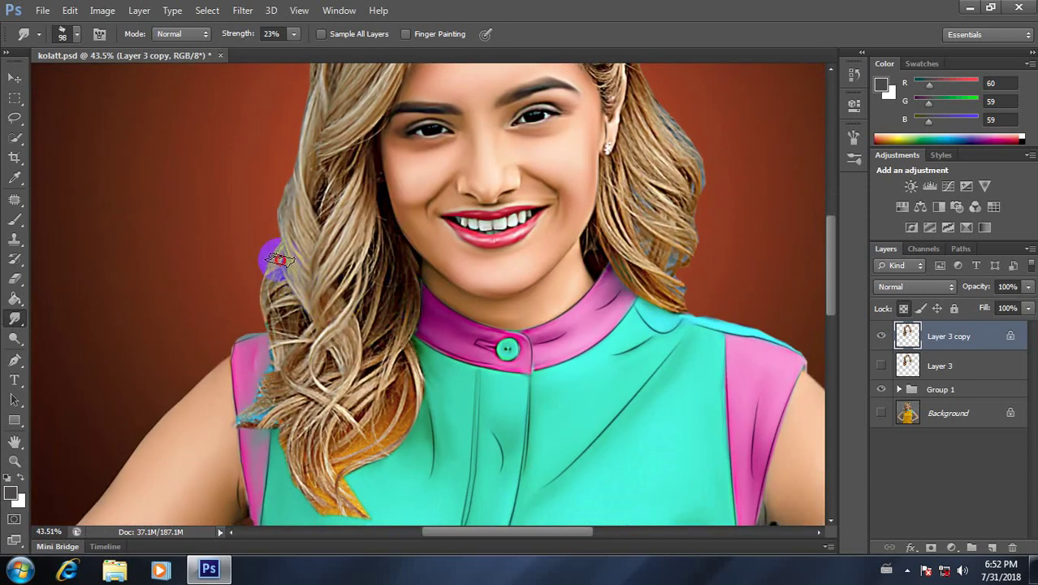
pyautogui.moveTo(278, 260)
pyautogui.mouseDown()
pyautogui.moveTo(280, 355)
pyautogui.moveTo(285, 318)
pyautogui.moveTo(307, 339)
pyautogui.moveTo(252, 415)
pyautogui.mouseUp()
pyautogui.moveTo(294, 363); pyautogui.dragTo(260, 406)
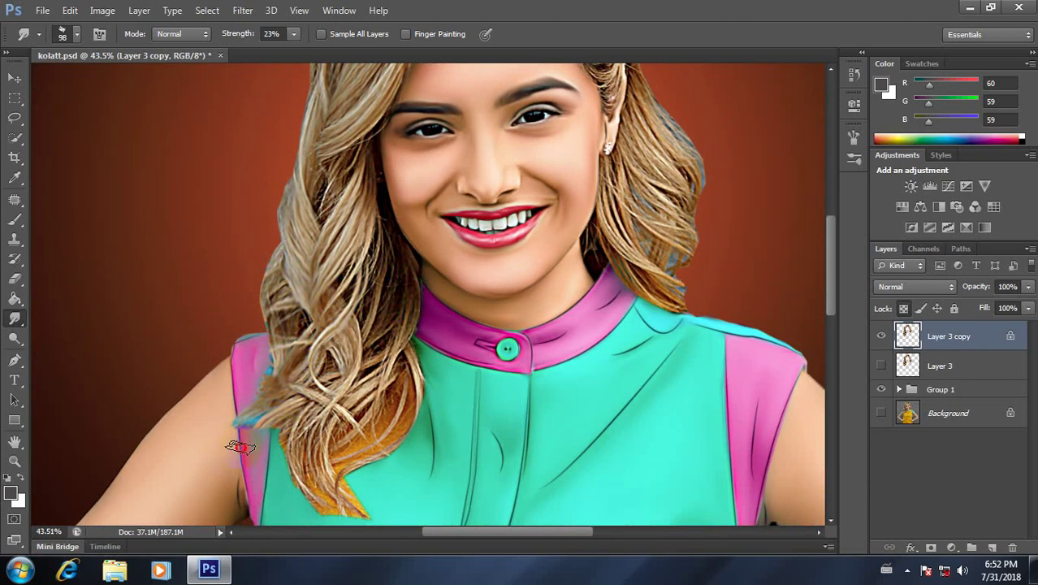
pyautogui.moveTo(276, 443)
pyautogui.mouseDown()
pyautogui.moveTo(294, 452)
pyautogui.moveTo(301, 431)
pyautogui.moveTo(306, 453)
pyautogui.moveTo(308, 435)
pyautogui.moveTo(328, 448)
pyautogui.moveTo(338, 422)
pyautogui.moveTo(357, 445)
pyautogui.moveTo(405, 366)
pyautogui.moveTo(335, 472)
pyautogui.moveTo(383, 418)
pyautogui.moveTo(394, 344)
pyautogui.moveTo(342, 417)
pyautogui.moveTo(398, 325)
pyautogui.moveTo(386, 248)
pyautogui.moveTo(357, 335)
pyautogui.moveTo(378, 162)
pyautogui.moveTo(399, 318)
pyautogui.moveTo(352, 166)
pyautogui.moveTo(324, 197)
pyautogui.moveTo(357, 155)
pyautogui.moveTo(320, 162)
pyautogui.moveTo(371, 231)
pyautogui.moveTo(313, 312)
pyautogui.moveTo(348, 356)
pyautogui.moveTo(289, 383)
pyautogui.moveTo(320, 370)
pyautogui.moveTo(348, 297)
pyautogui.moveTo(309, 446)
pyautogui.mouseUp()
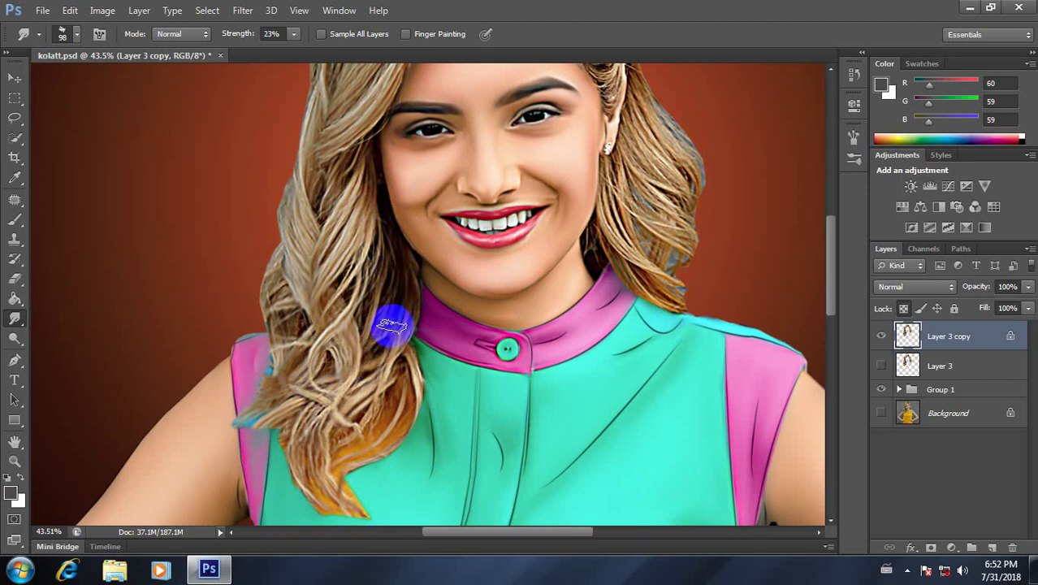
pyautogui.scroll(-5, 390, 317)
pyautogui.scroll(6, 444, 202)
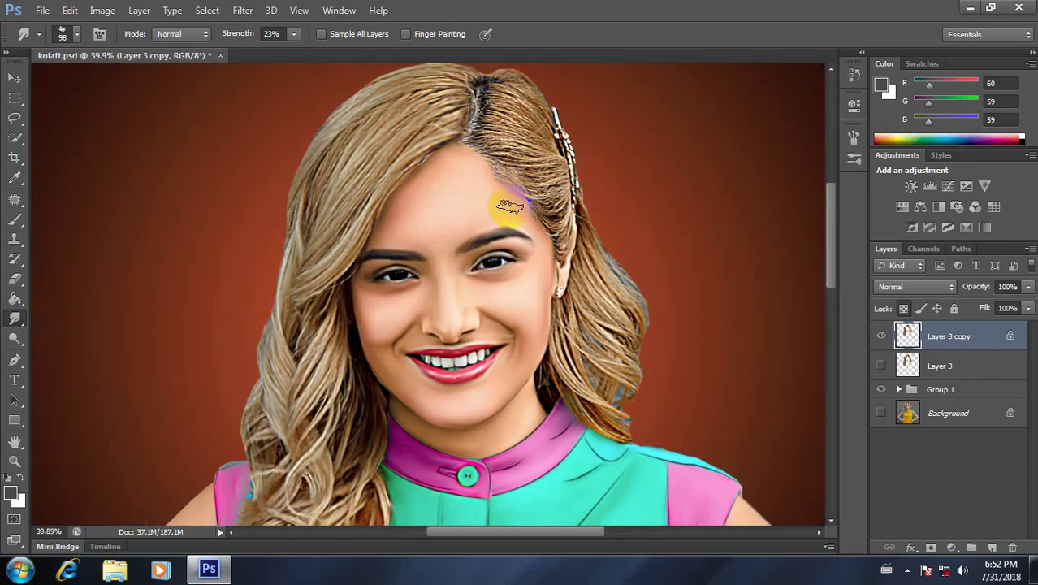
pyautogui.scroll(-2, 452, 244)
pyautogui.moveTo(389, 126)
pyautogui.mouseDown()
pyautogui.moveTo(421, 116)
pyautogui.moveTo(419, 150)
pyautogui.moveTo(402, 149)
pyautogui.moveTo(440, 174)
pyautogui.moveTo(385, 163)
pyautogui.moveTo(440, 185)
pyautogui.moveTo(386, 168)
pyautogui.moveTo(451, 197)
pyautogui.moveTo(438, 174)
pyautogui.moveTo(383, 200)
pyautogui.moveTo(399, 209)
pyautogui.moveTo(464, 198)
pyautogui.moveTo(394, 220)
pyautogui.moveTo(445, 218)
pyautogui.moveTo(423, 236)
pyautogui.moveTo(459, 269)
pyautogui.moveTo(464, 260)
pyautogui.moveTo(451, 296)
pyautogui.moveTo(498, 296)
pyautogui.moveTo(556, 375)
pyautogui.moveTo(544, 343)
pyautogui.moveTo(483, 315)
pyautogui.moveTo(546, 415)
pyautogui.moveTo(459, 312)
pyautogui.moveTo(528, 390)
pyautogui.moveTo(539, 420)
pyautogui.moveTo(464, 352)
pyautogui.moveTo(522, 398)
pyautogui.moveTo(500, 398)
pyautogui.moveTo(514, 438)
pyautogui.moveTo(464, 433)
pyautogui.moveTo(475, 416)
pyautogui.moveTo(503, 466)
pyautogui.moveTo(440, 440)
pyautogui.moveTo(456, 355)
pyautogui.moveTo(479, 372)
pyautogui.moveTo(528, 459)
pyautogui.mouseUp()
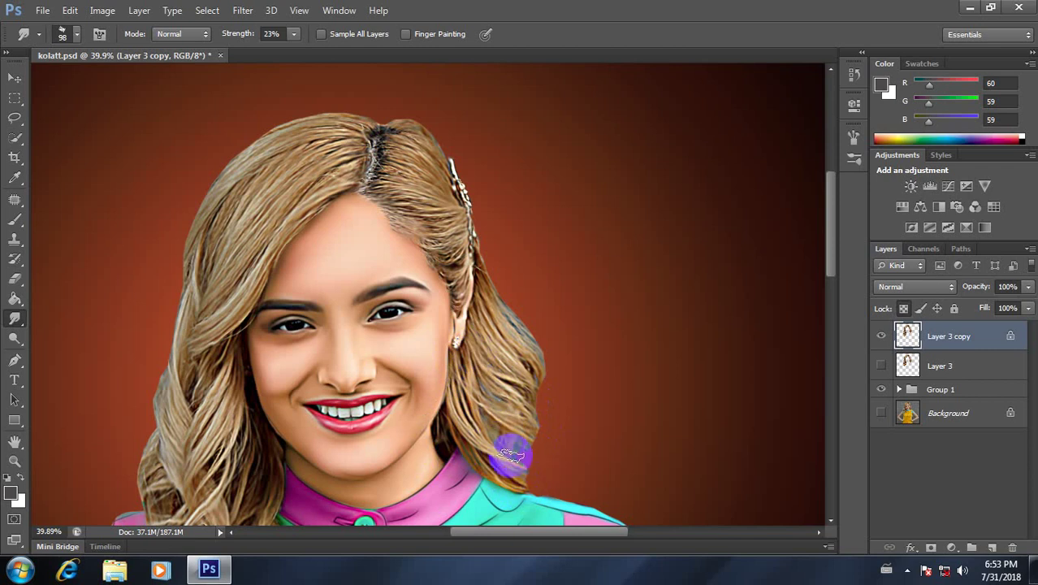
# Soften the hairline above the forehead and smudge up through the parting.
pyautogui.scroll(-3, 454, 243)
pyautogui.scroll(2, 413, 236)
pyautogui.scroll(1, 412, 235)
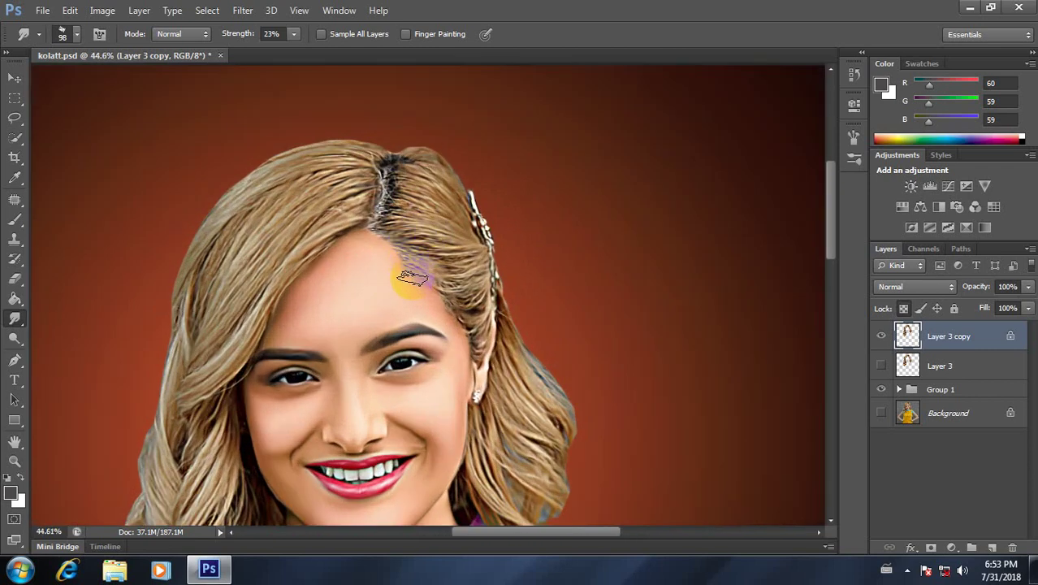
pyautogui.moveTo(448, 269)
pyautogui.mouseDown()
pyautogui.moveTo(389, 231)
pyautogui.moveTo(475, 325)
pyautogui.moveTo(505, 331)
pyautogui.moveTo(418, 248)
pyautogui.mouseUp()
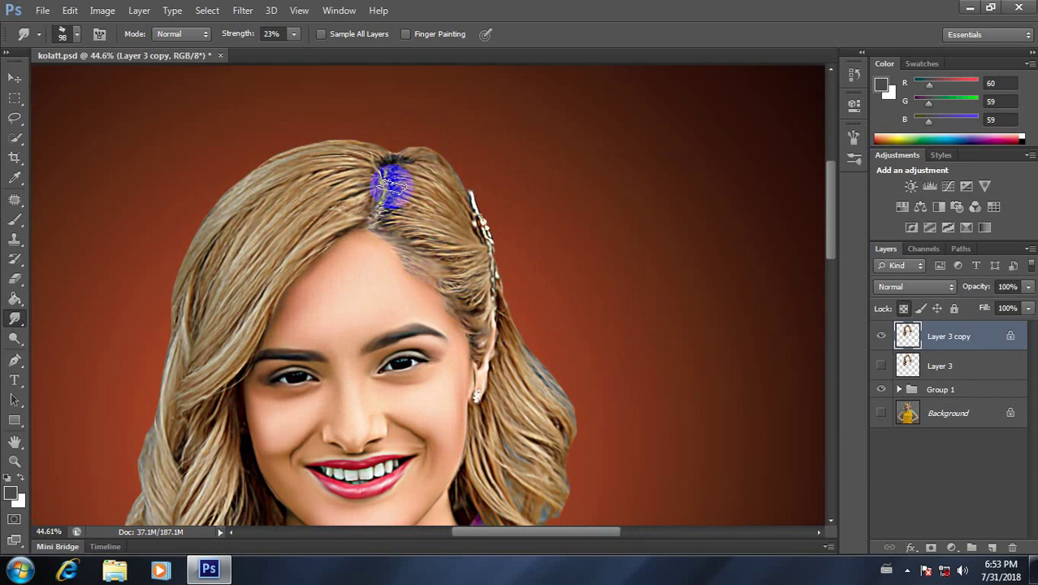
pyautogui.moveTo(384, 213); pyautogui.dragTo(388, 182)
pyautogui.scroll(1, 388, 183)
# Shrink the smudge brush, blend the hair parting, then undo the last stroke.
pyautogui.press('[')
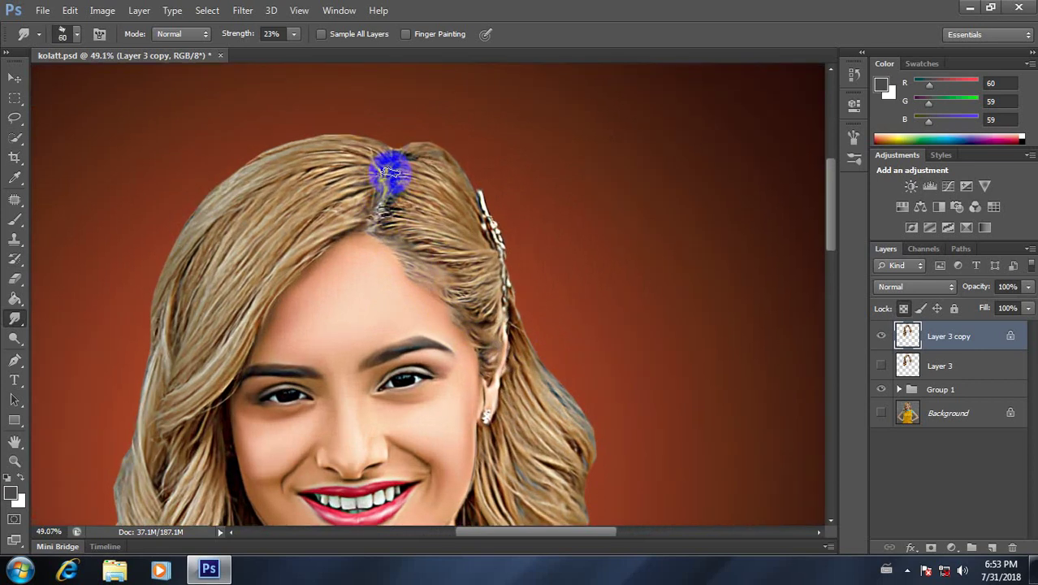
pyautogui.moveTo(386, 191)
pyautogui.mouseDown()
pyautogui.moveTo(394, 167)
pyautogui.moveTo(376, 219)
pyautogui.moveTo(398, 144)
pyautogui.moveTo(398, 153)
pyautogui.moveTo(252, 192)
pyautogui.moveTo(227, 173)
pyautogui.moveTo(198, 252)
pyautogui.mouseUp()
pyautogui.scroll(-3, 321, 285)
pyautogui.scroll(-2, 322, 285)
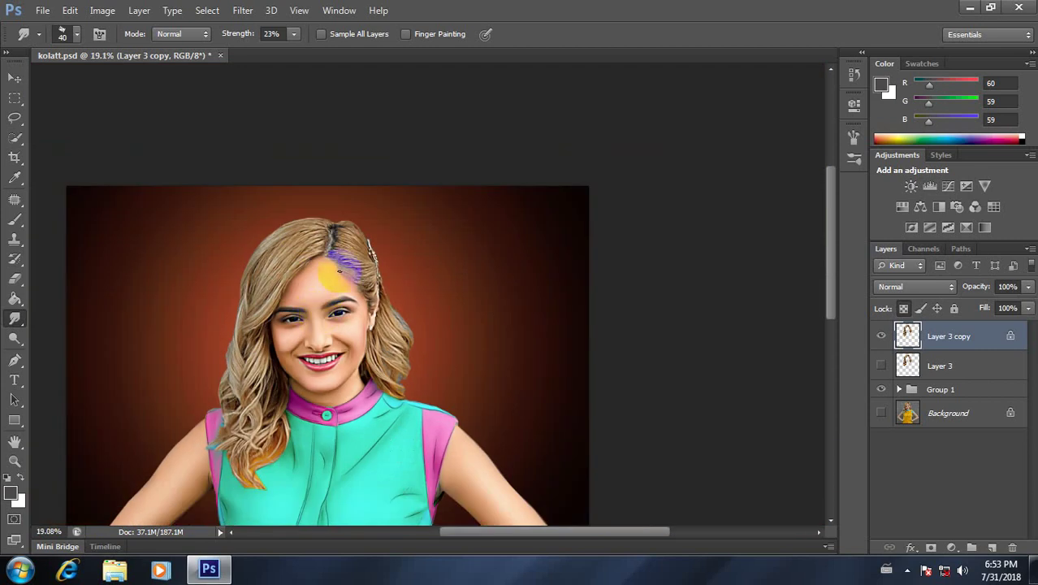
pyautogui.scroll(-2, 325, 276)
pyautogui.scroll(3, 422, 203)
pyautogui.scroll(2, 462, 165)
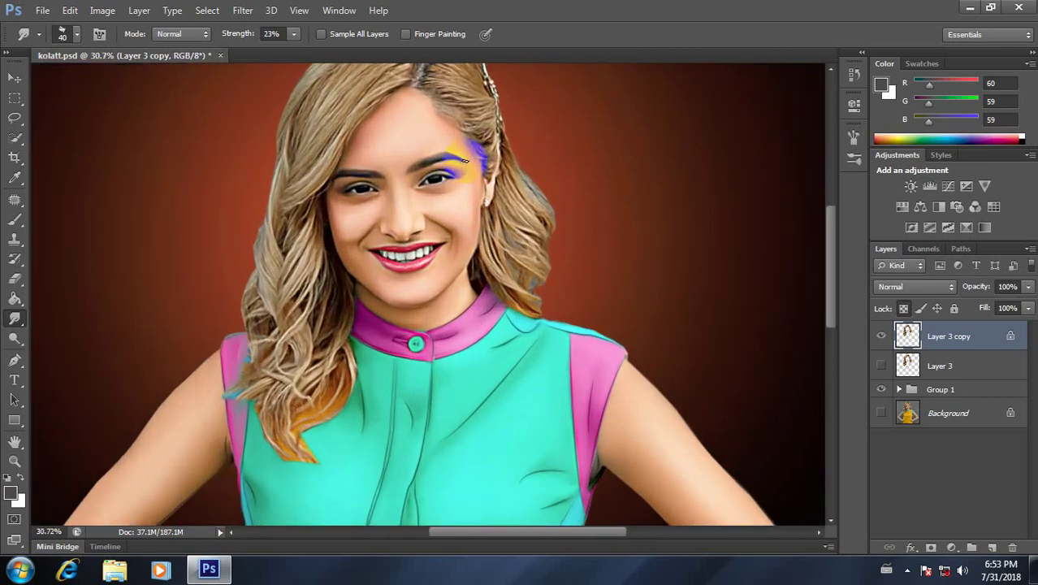
pyautogui.scroll(-1, 465, 160)
pyautogui.scroll(-1, 465, 160)
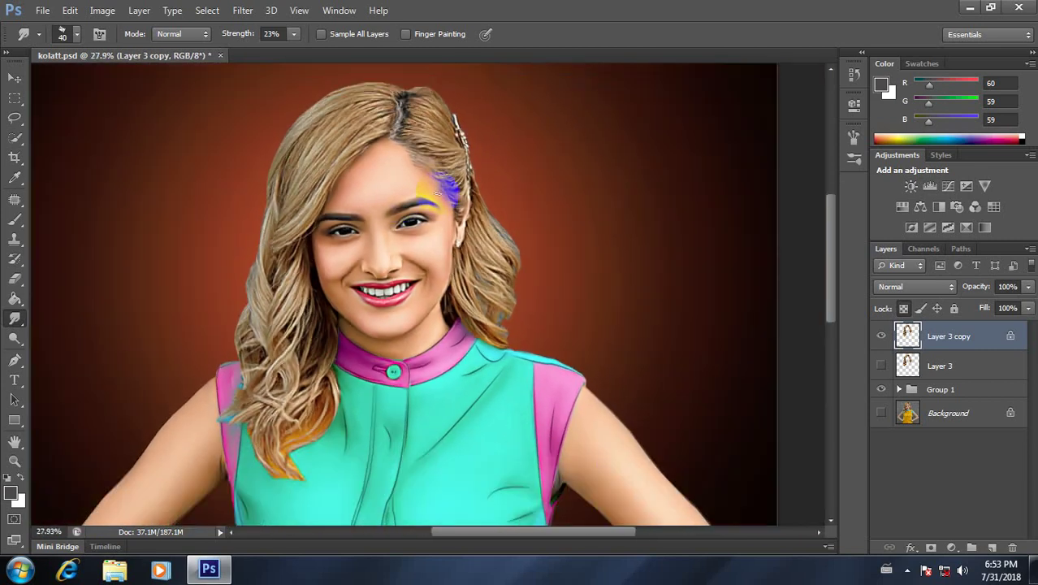
pyautogui.hotkey('ctrl', 'z')
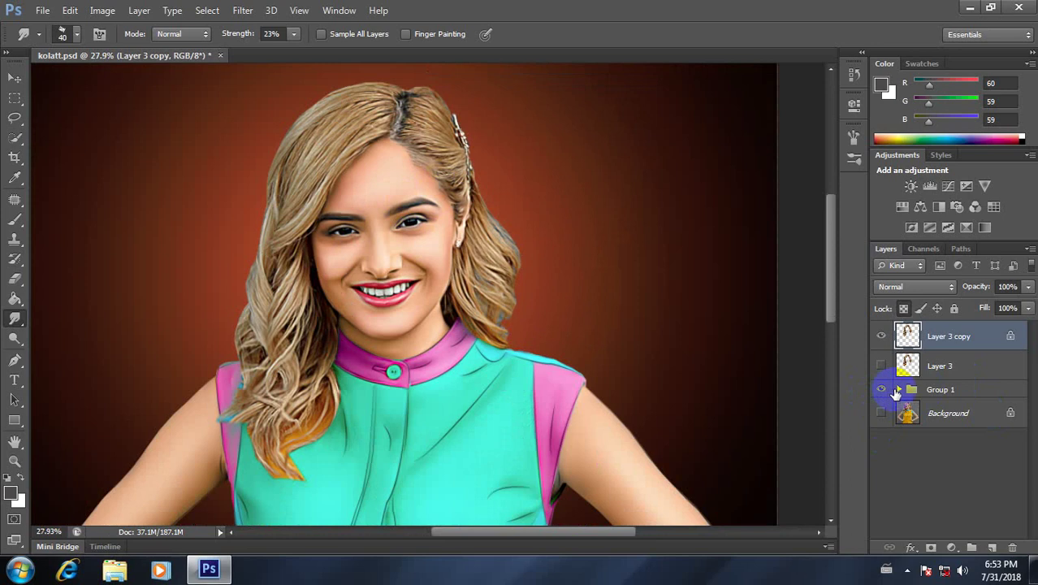
# Expand Group 1 and toggle Layer 12 and Layer 3 copy visibility to compare edits.
pyautogui.click(897, 389)
pyautogui.click(881, 445)
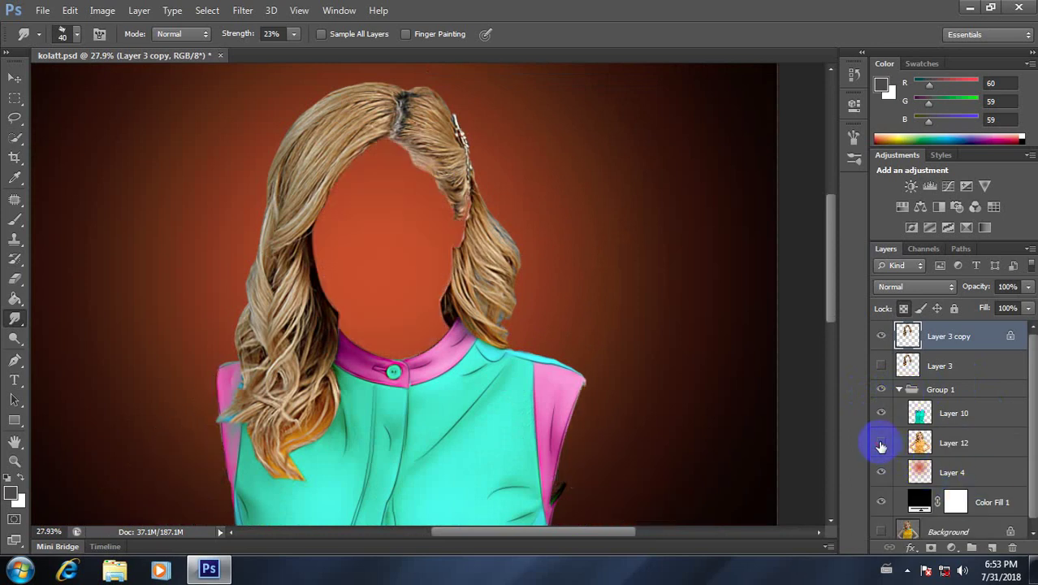
pyautogui.click(881, 443)
pyautogui.click(881, 444)
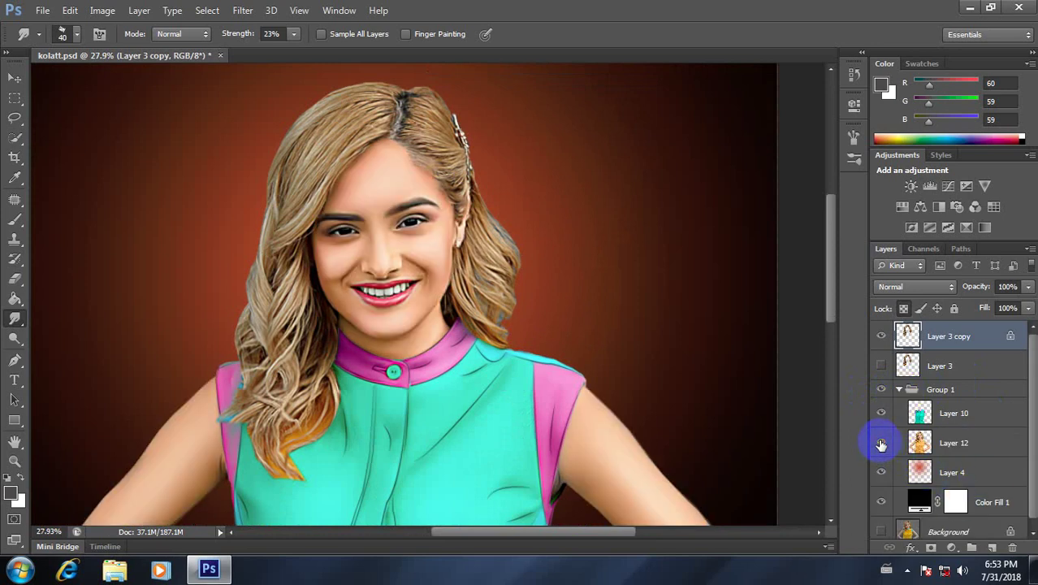
pyautogui.click(881, 336)
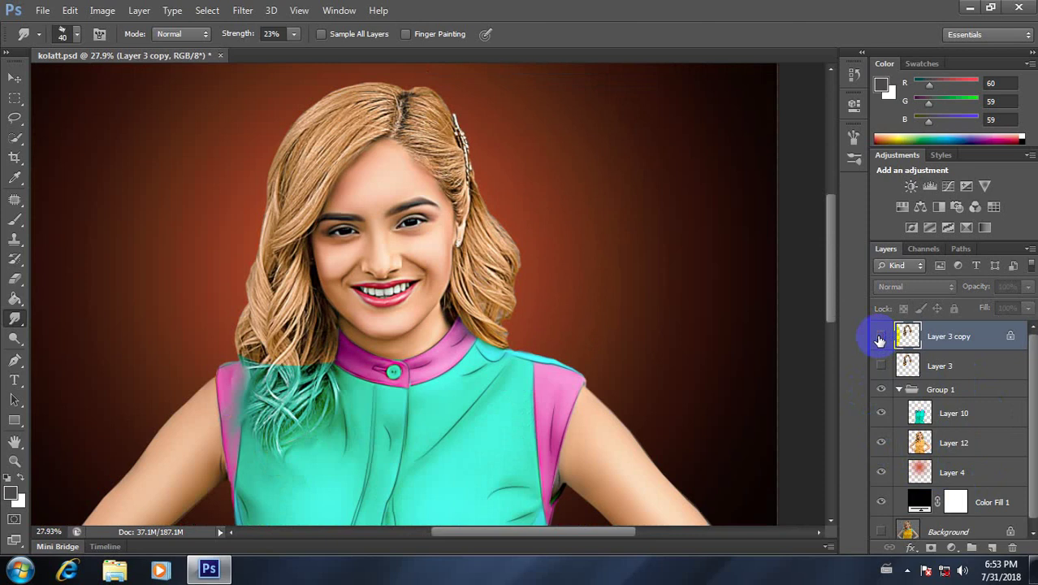
pyautogui.click(880, 336)
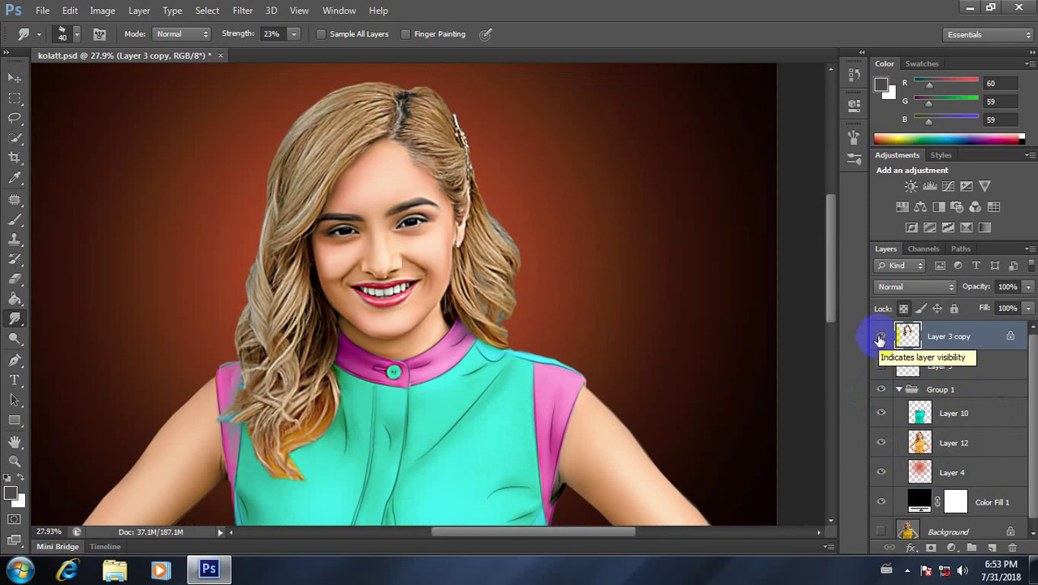
pyautogui.click(881, 444)
pyautogui.click(881, 443)
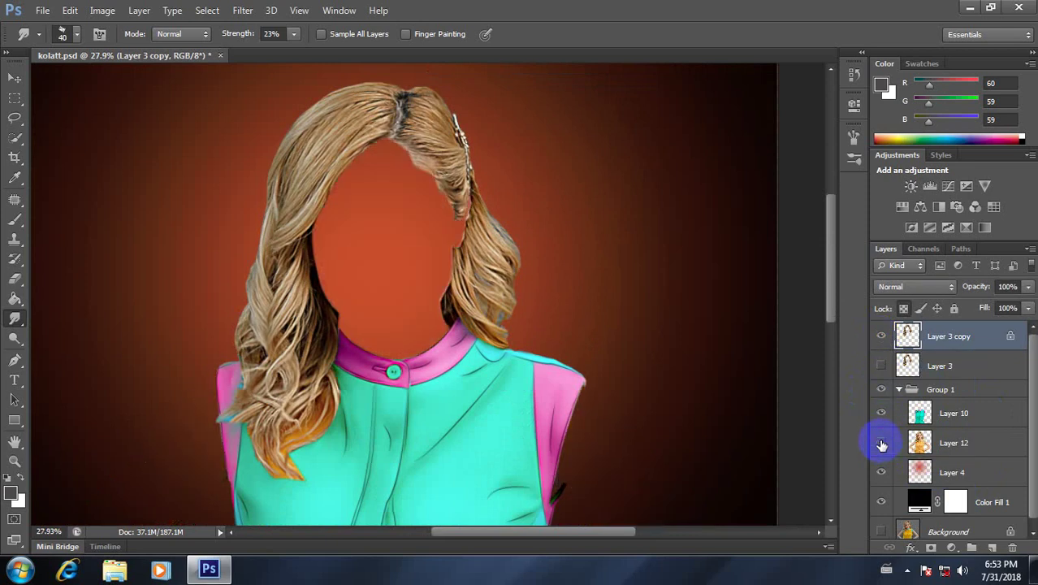
pyautogui.click(881, 443)
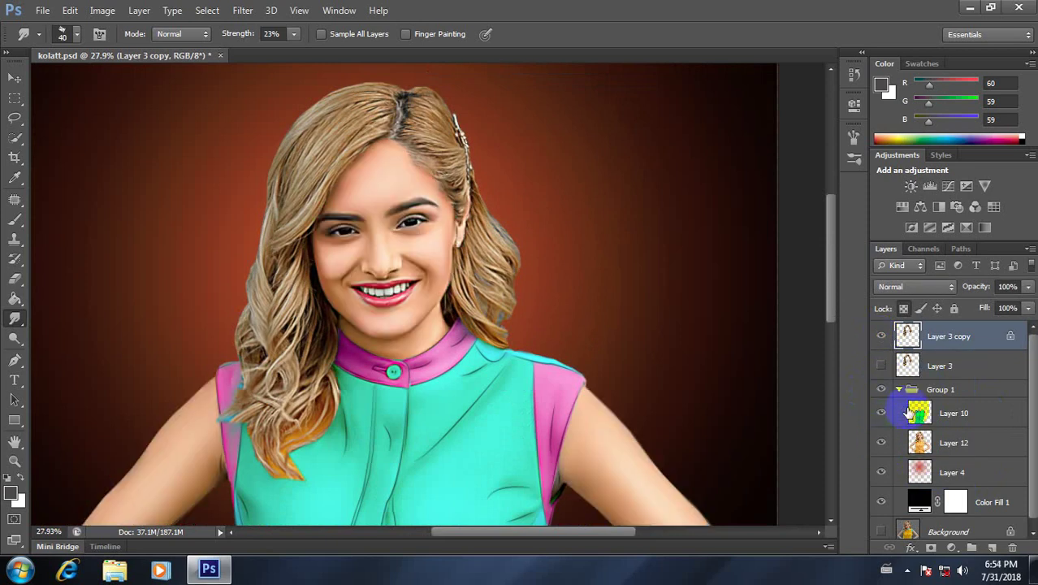
pyautogui.click(879, 337)
pyautogui.click(881, 337)
pyautogui.click(881, 337)
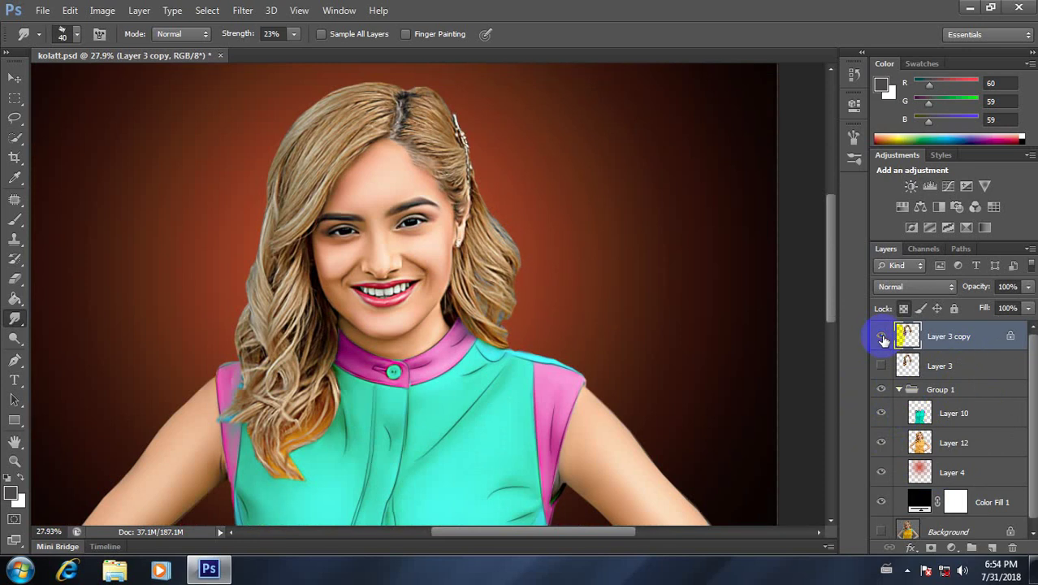
pyautogui.click(881, 337)
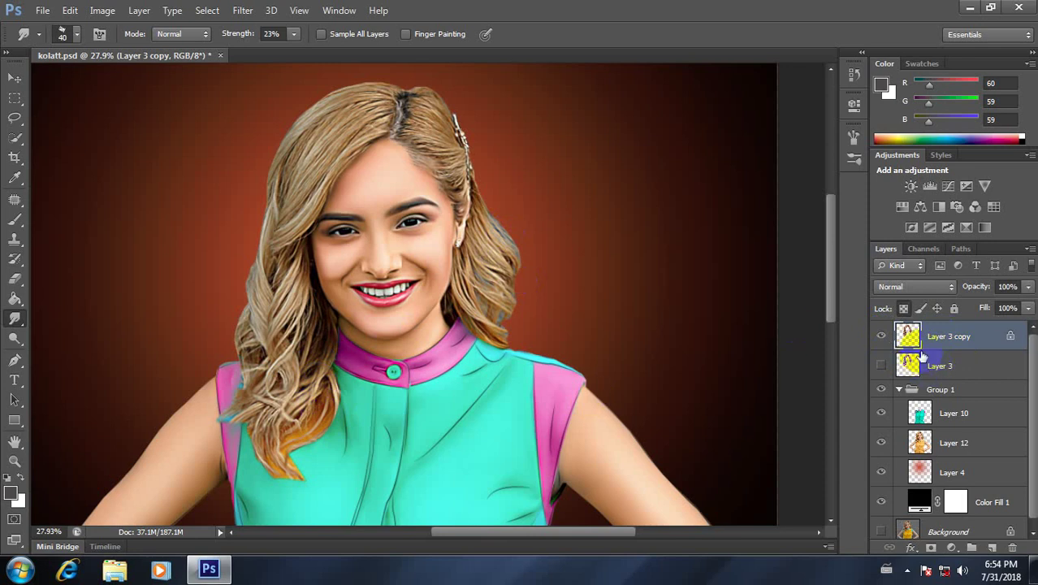
# With the Eraser, remove hair strands lying over the teal shirt on the shoulder.
pyautogui.scroll(2, 348, 343)
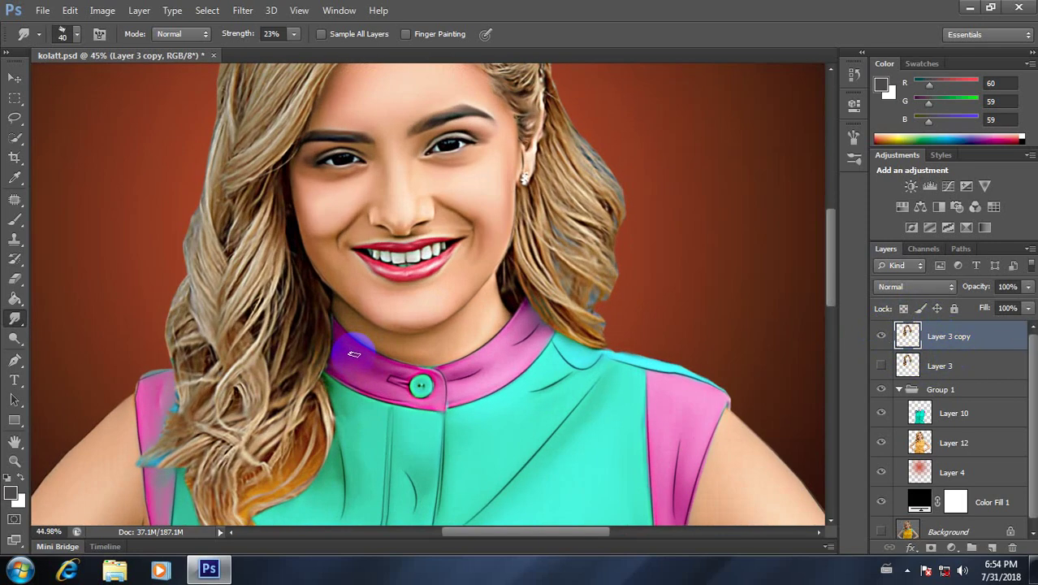
pyautogui.scroll(2, 398, 341)
pyautogui.scroll(1, 441, 286)
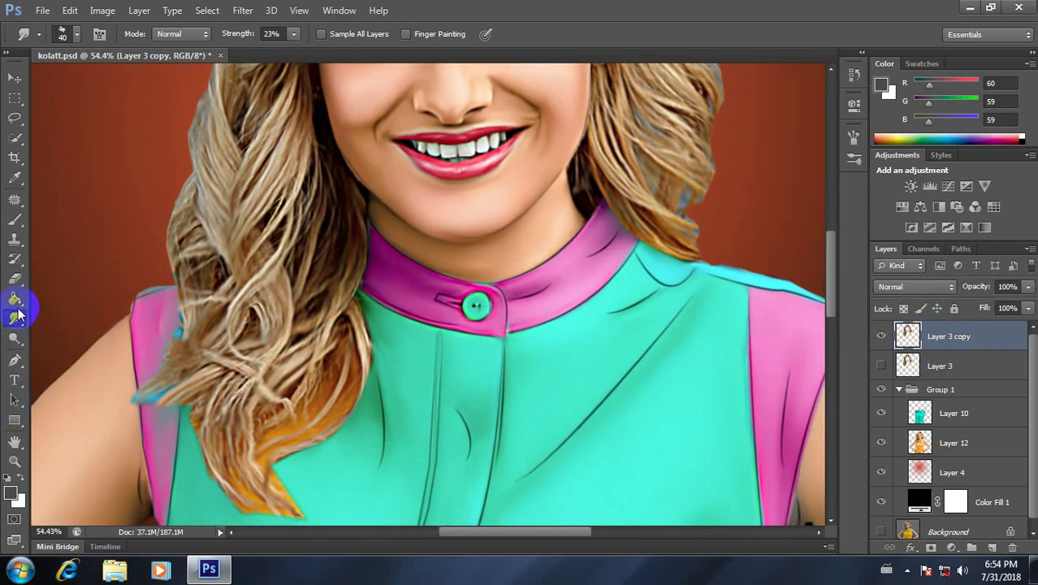
pyautogui.click(15, 279)
pyautogui.scroll(1, 288, 406)
pyautogui.scroll(1, 308, 406)
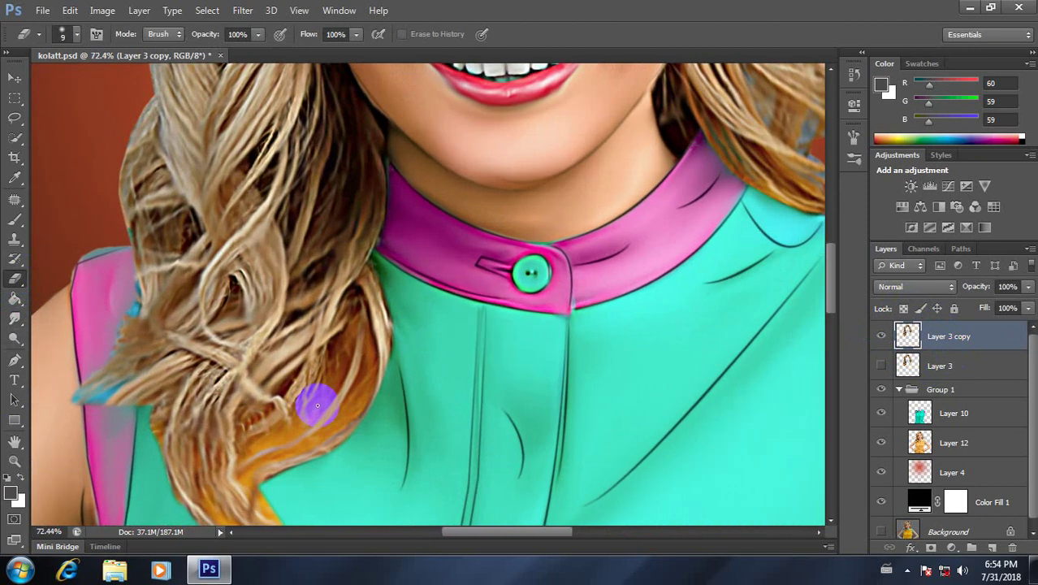
pyautogui.moveTo(315, 401)
pyautogui.mouseDown()
pyautogui.moveTo(338, 363)
pyautogui.moveTo(256, 455)
pyautogui.mouseUp()
pyautogui.moveTo(359, 352)
pyautogui.mouseDown()
pyautogui.moveTo(343, 398)
pyautogui.moveTo(359, 339)
pyautogui.moveTo(365, 380)
pyautogui.moveTo(322, 432)
pyautogui.mouseUp()
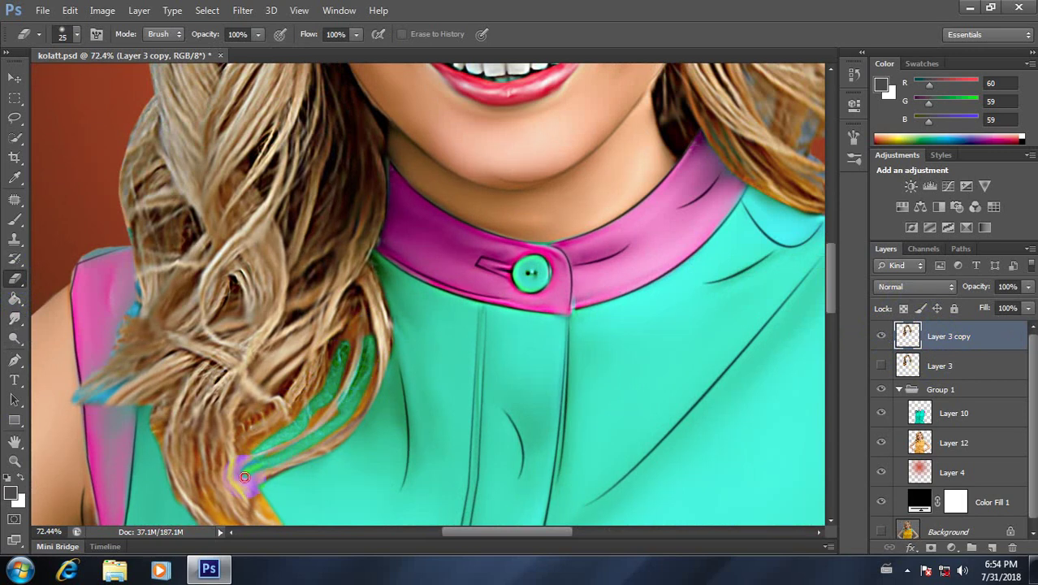
# Erase the lower strand's orange tip, undo one stroke, and clean the shoulder edge.
pyautogui.scroll(2, 268, 474)
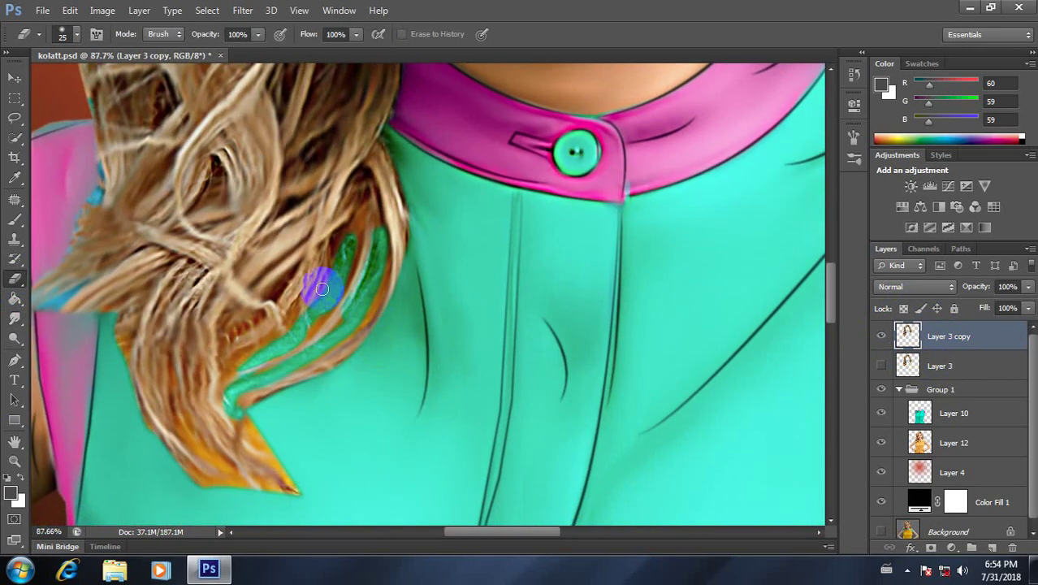
pyautogui.moveTo(321, 281); pyautogui.dragTo(231, 369)
pyautogui.moveTo(238, 423)
pyautogui.mouseDown()
pyautogui.moveTo(271, 440)
pyautogui.moveTo(302, 487)
pyautogui.moveTo(199, 443)
pyautogui.moveTo(241, 493)
pyautogui.moveTo(204, 471)
pyautogui.moveTo(224, 494)
pyautogui.moveTo(244, 494)
pyautogui.moveTo(235, 476)
pyautogui.moveTo(319, 510)
pyautogui.moveTo(259, 428)
pyautogui.moveTo(294, 484)
pyautogui.moveTo(240, 484)
pyautogui.mouseUp()
pyautogui.hotkey('ctrl', 'z')
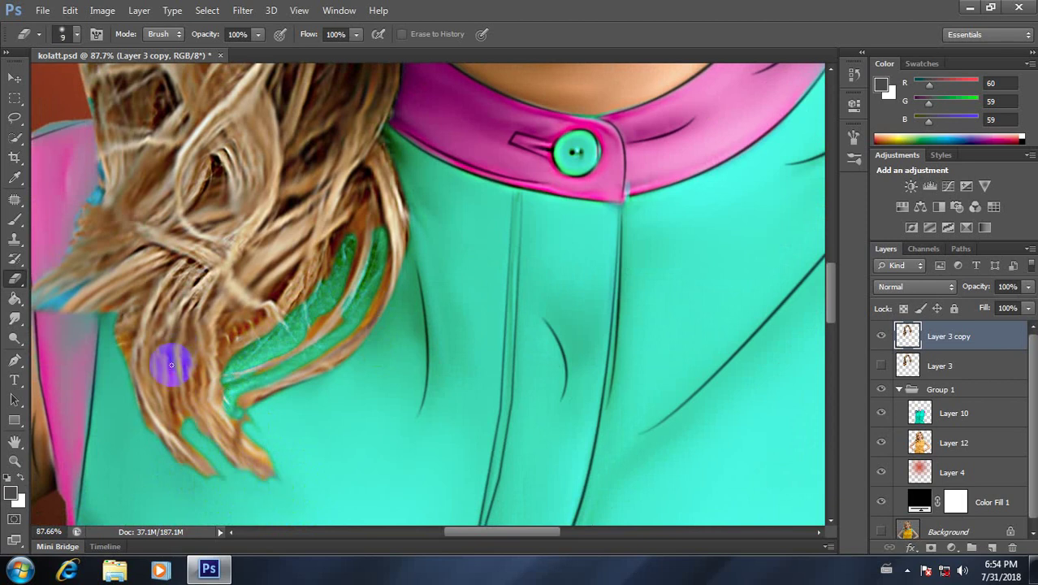
pyautogui.moveTo(171, 365)
pyautogui.mouseDown()
pyautogui.moveTo(174, 413)
pyautogui.moveTo(181, 389)
pyautogui.moveTo(174, 399)
pyautogui.moveTo(133, 333)
pyautogui.mouseUp()
pyautogui.keyDown('alt'); pyautogui.scroll(-4, 260, 329); pyautogui.keyUp('alt')
pyautogui.keyDown('alt'); pyautogui.scroll(2, 365, 308); pyautogui.keyUp('alt')
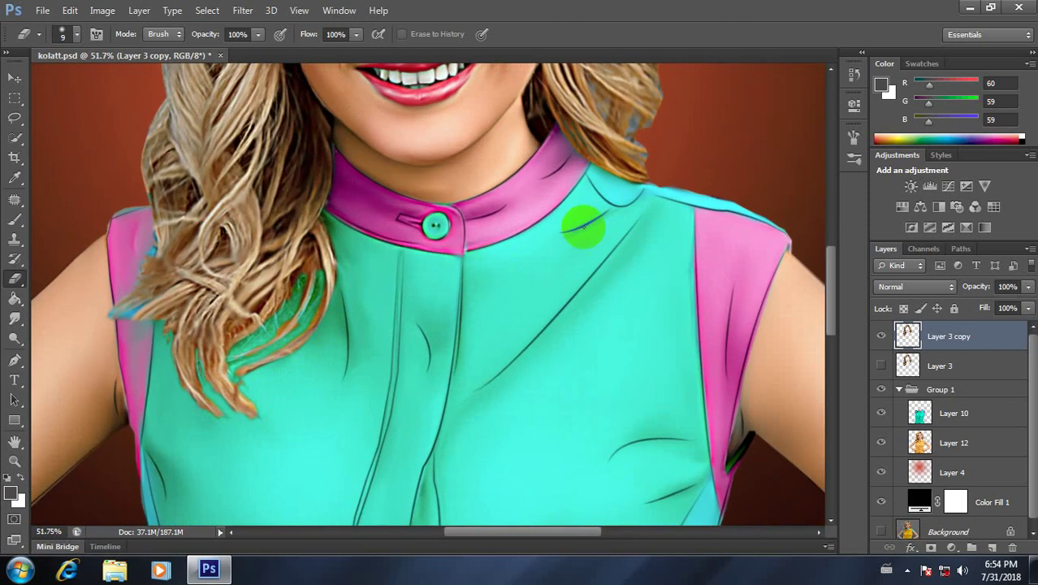
pyautogui.keyDown('alt'); pyautogui.scroll(-2, 584, 211); pyautogui.keyUp('alt')
pyautogui.keyDown('alt'); pyautogui.scroll(4, 619, 167); pyautogui.keyUp('alt')
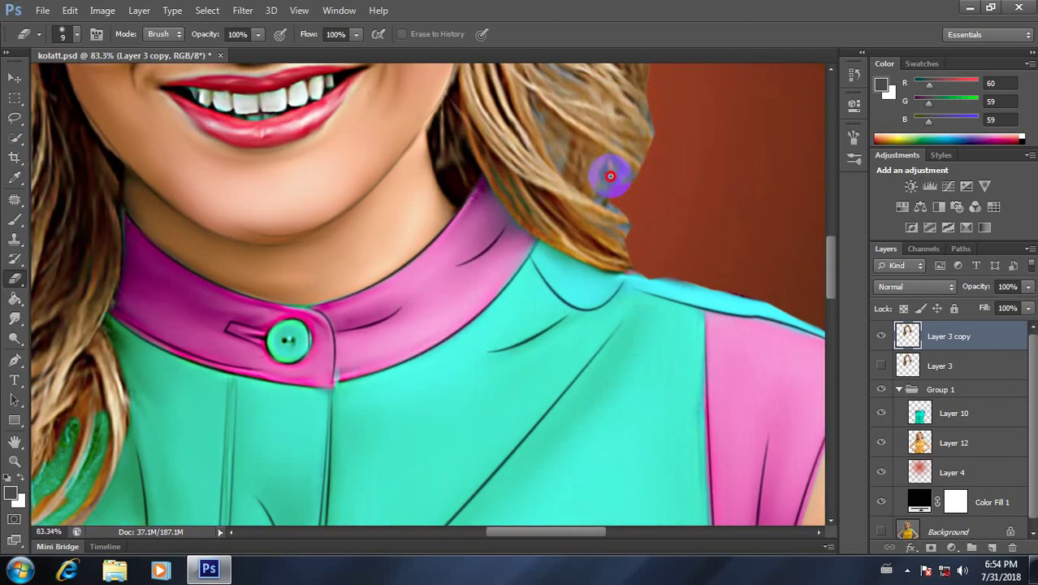
pyautogui.keyDown('alt'); pyautogui.scroll(-2, 716, 304); pyautogui.keyUp('alt')
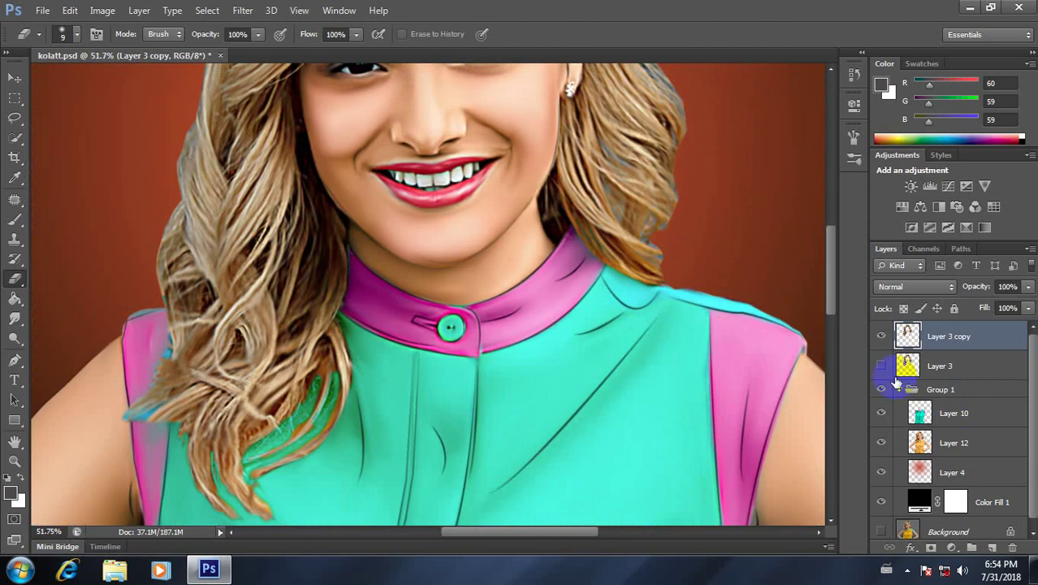
# Toggle Layer 3 copy, Layer 12 and Layer 10 visibility to compare the teal hair and shirt.
pyautogui.click(881, 336)
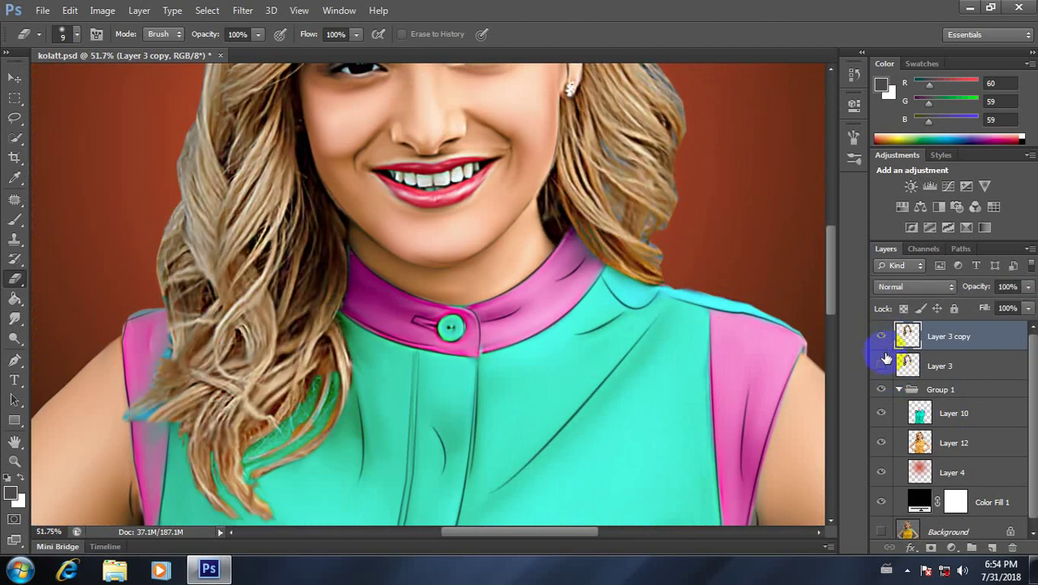
pyautogui.click(893, 443)
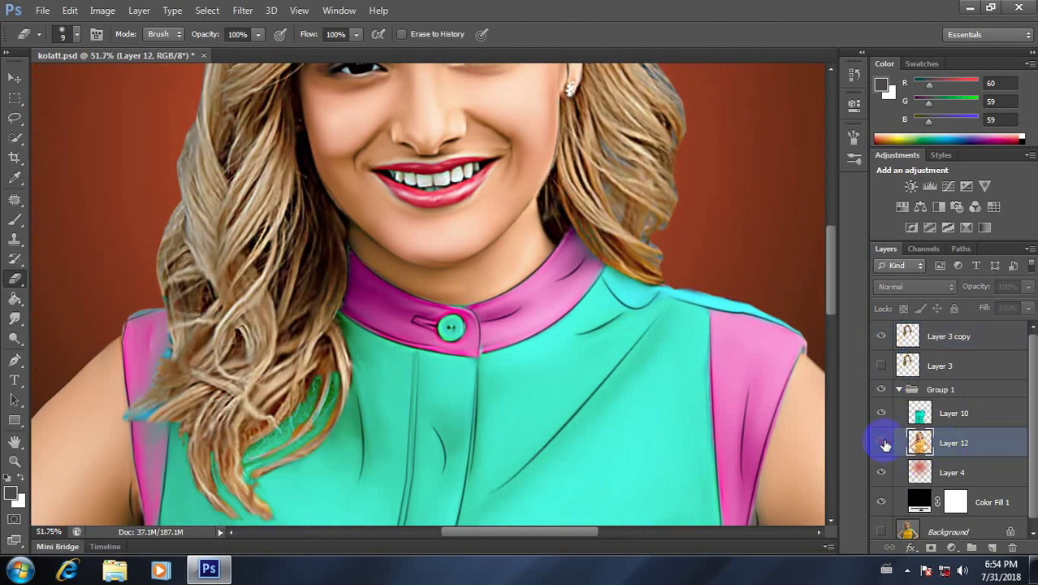
pyautogui.click(883, 443)
pyautogui.click(882, 442)
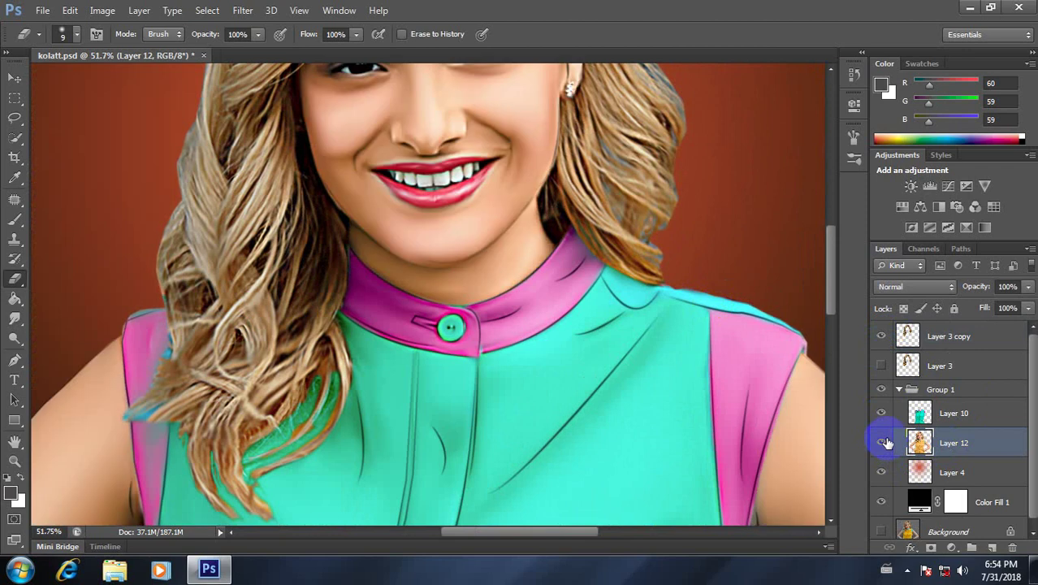
pyautogui.click(882, 336)
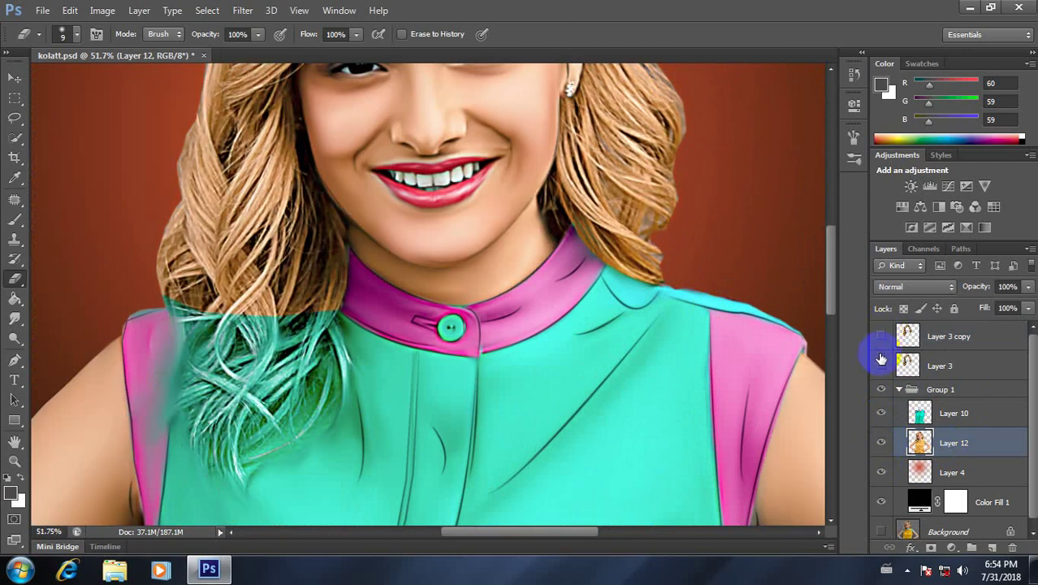
pyautogui.click(930, 418)
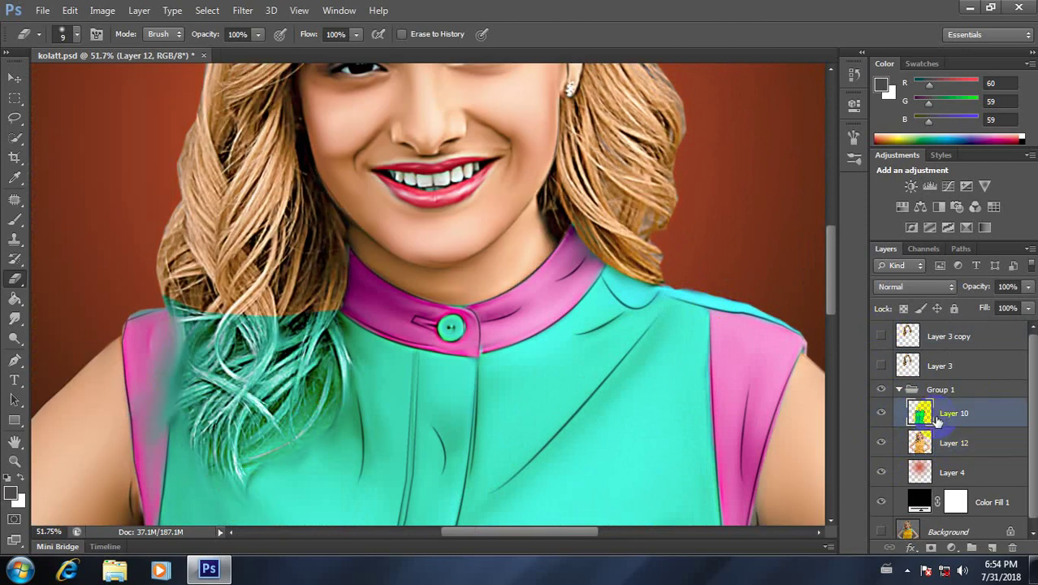
pyautogui.click(880, 415)
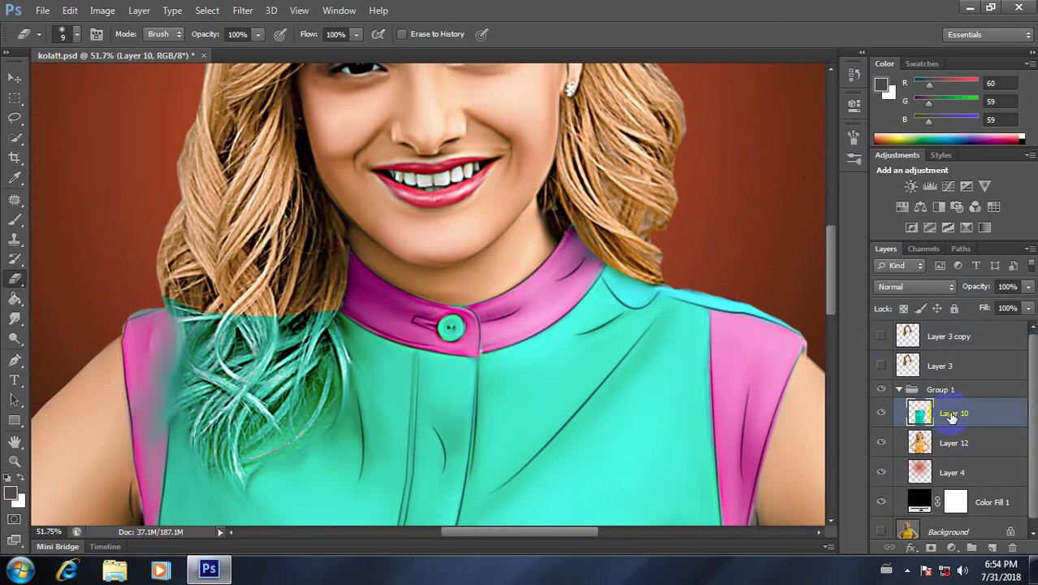
# Switch to the Smudge tool with the 65 px scattered brush preset.
pyautogui.click(15, 318)
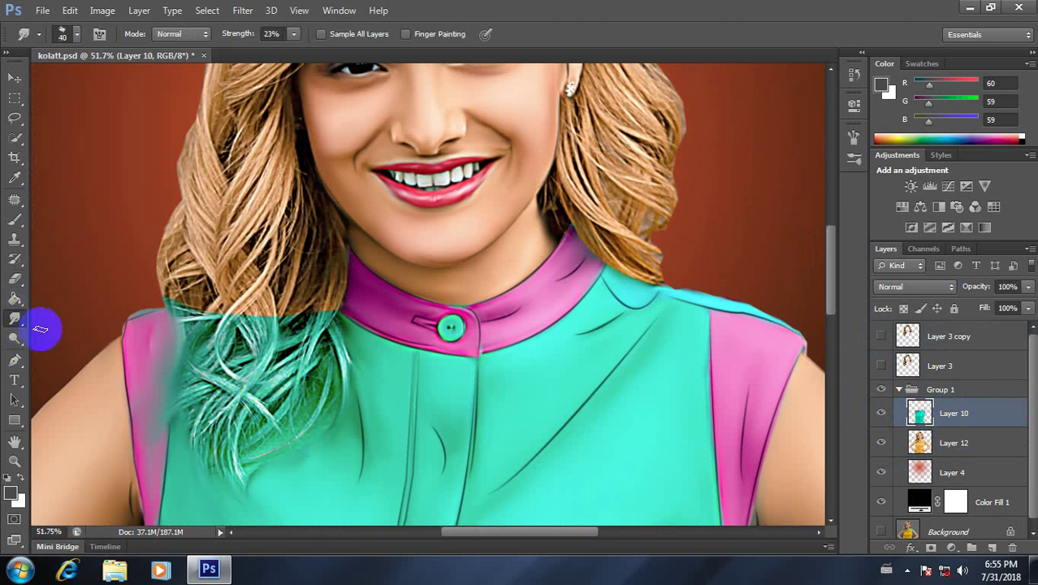
pyautogui.rightClick(414, 325)
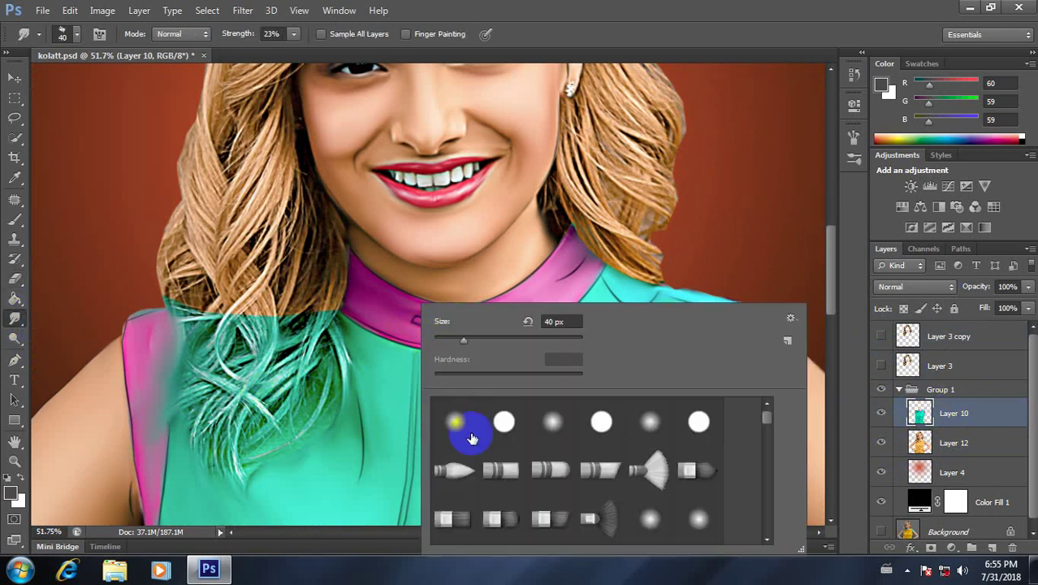
pyautogui.scroll(-2, 605, 463)
pyautogui.scroll(-2, 607, 463)
pyautogui.scroll(-2, 600, 470)
pyautogui.scroll(-2, 598, 469)
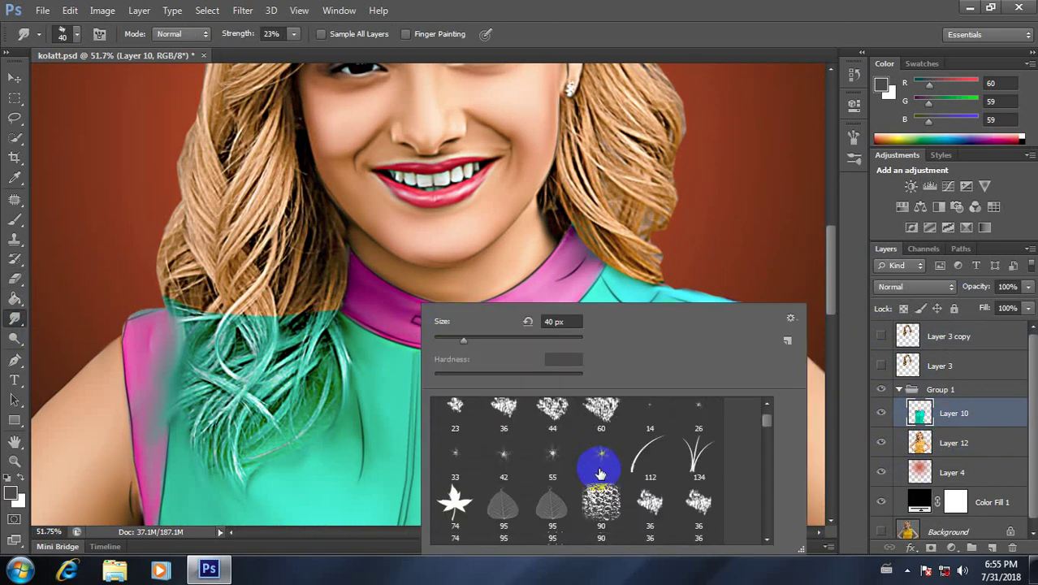
pyautogui.scroll(-2, 593, 439)
pyautogui.click(554, 528)
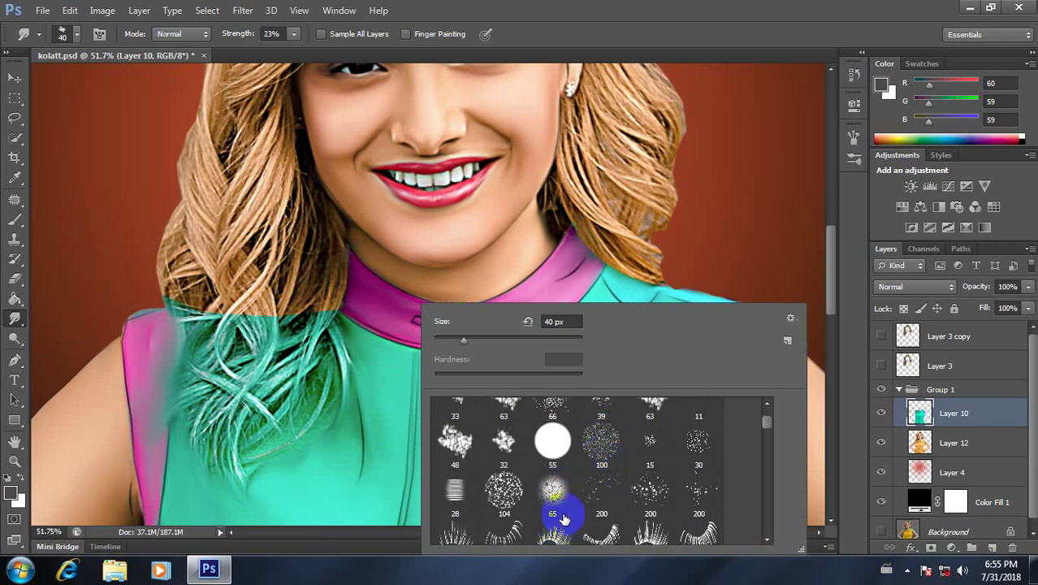
pyautogui.click(291, 339)
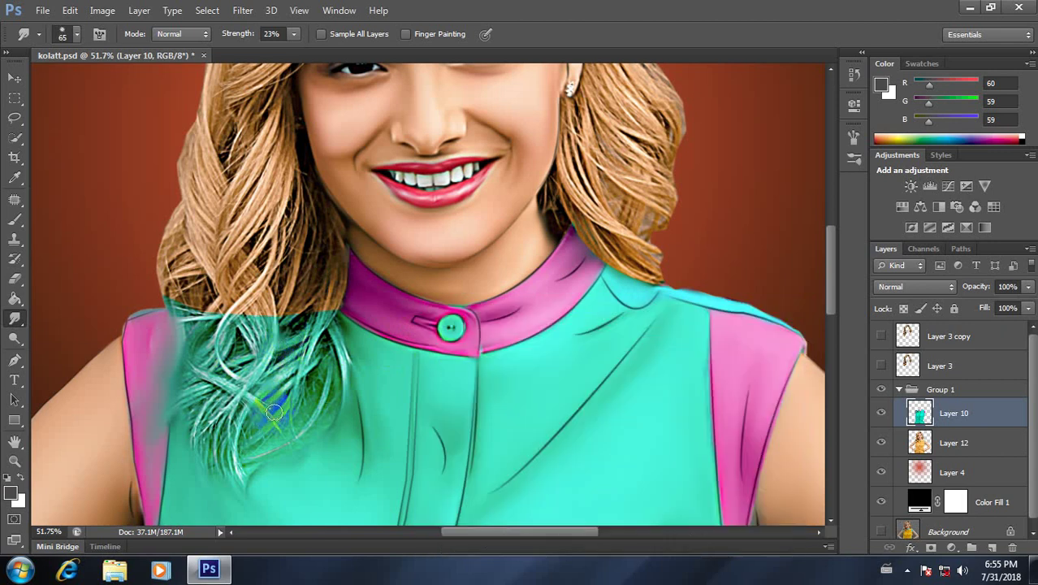
# Resize the smudge brush to 125 and smear the teal hair strands into the shirt.
pyautogui.press(']')
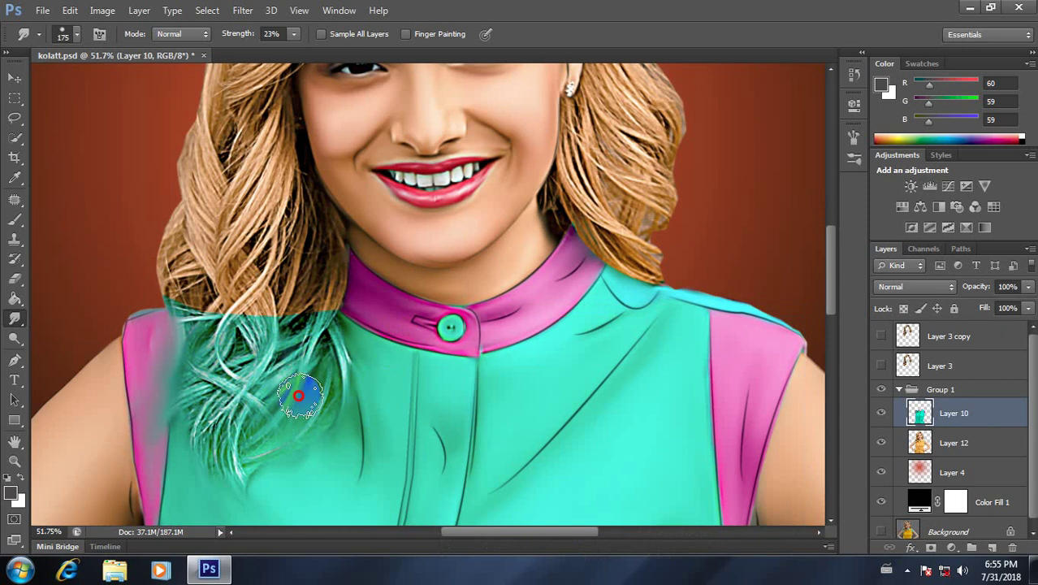
pyautogui.press(']')
pyautogui.press(']')
pyautogui.press('[')
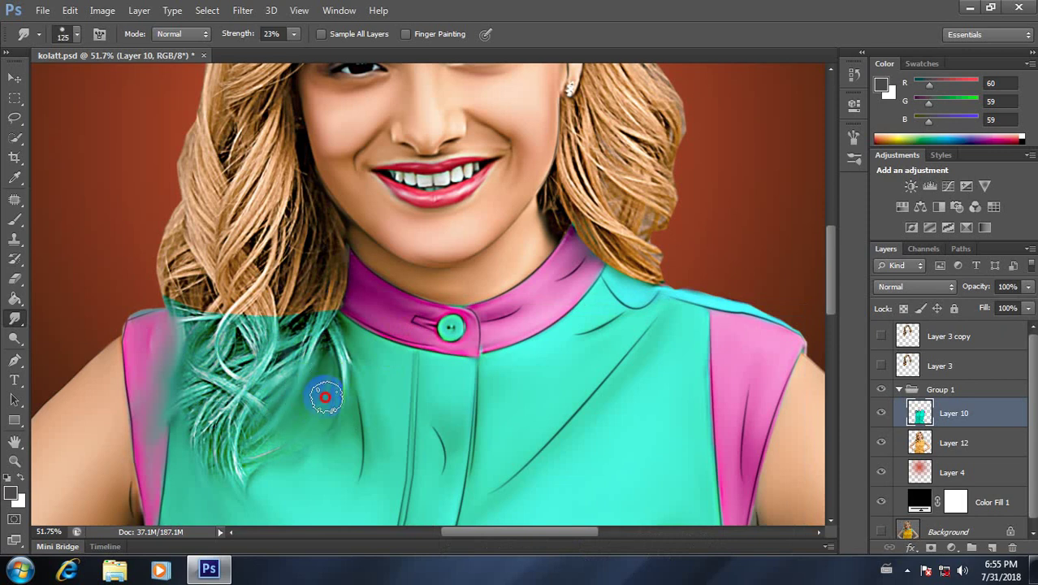
pyautogui.moveTo(328, 354)
pyautogui.mouseDown()
pyautogui.moveTo(326, 336)
pyautogui.moveTo(293, 369)
pyautogui.moveTo(282, 431)
pyautogui.moveTo(232, 487)
pyautogui.moveTo(318, 430)
pyautogui.mouseUp()
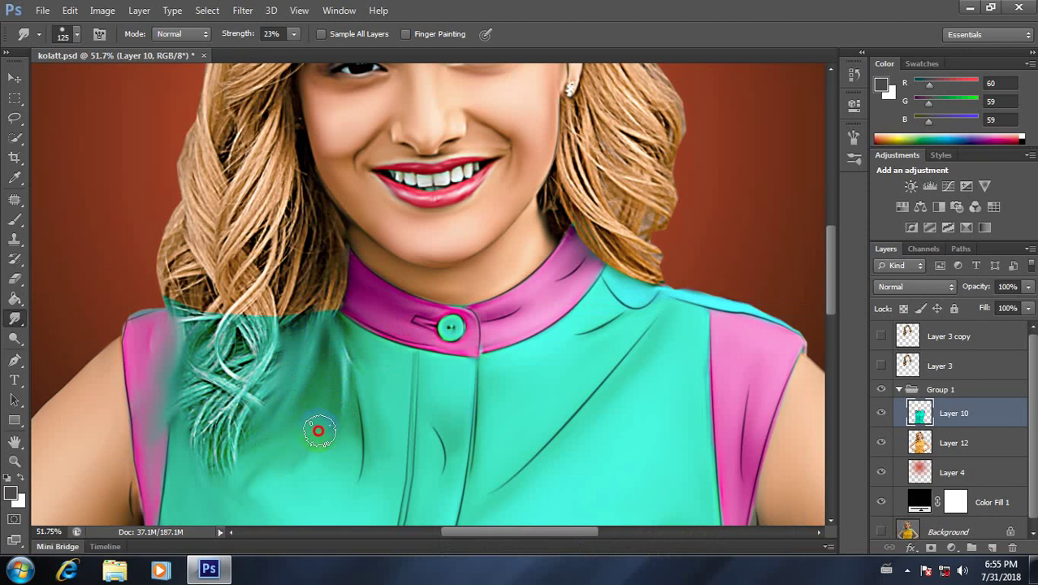
pyautogui.moveTo(252, 448); pyautogui.dragTo(216, 423)
pyautogui.moveTo(216, 464)
pyautogui.mouseDown()
pyautogui.moveTo(186, 328)
pyautogui.moveTo(209, 325)
pyautogui.moveTo(239, 417)
pyautogui.moveTo(198, 407)
pyautogui.mouseUp()
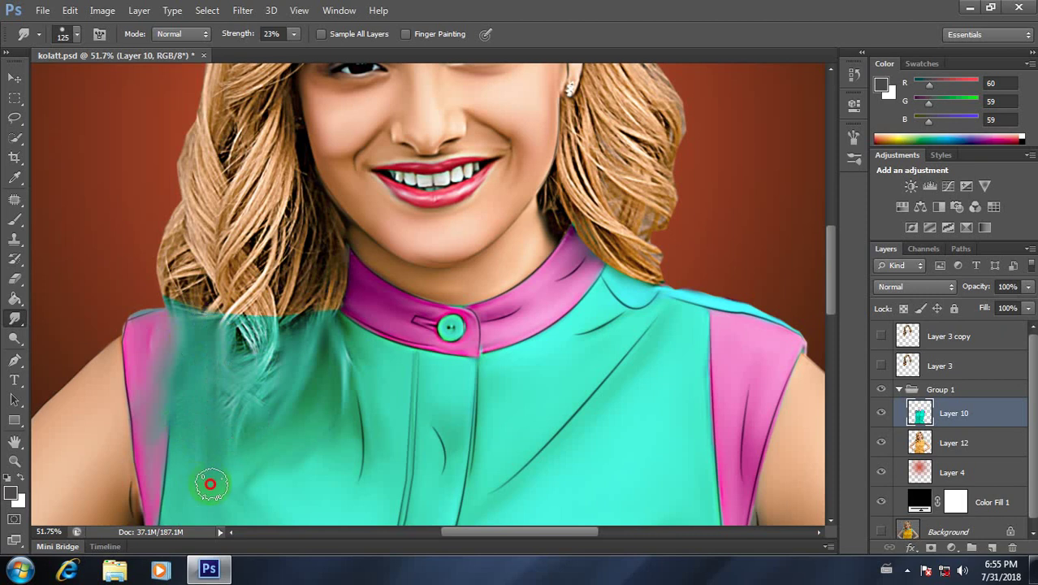
# Set smudge strength to 32% and blend the teal shirt edge beside the hair further.
pyautogui.click(257, 33)
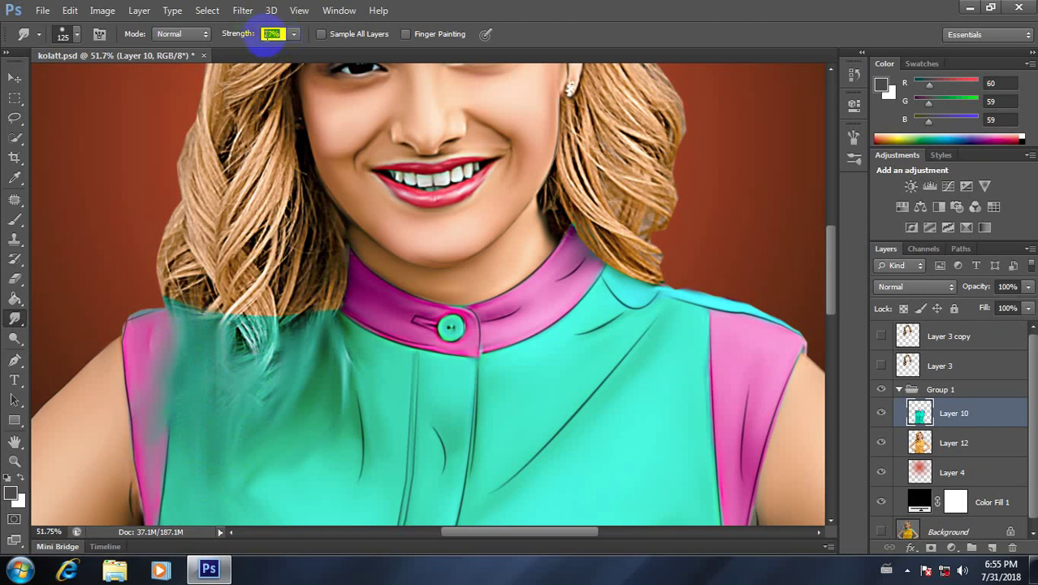
pyautogui.write('32')
pyautogui.press('Return')
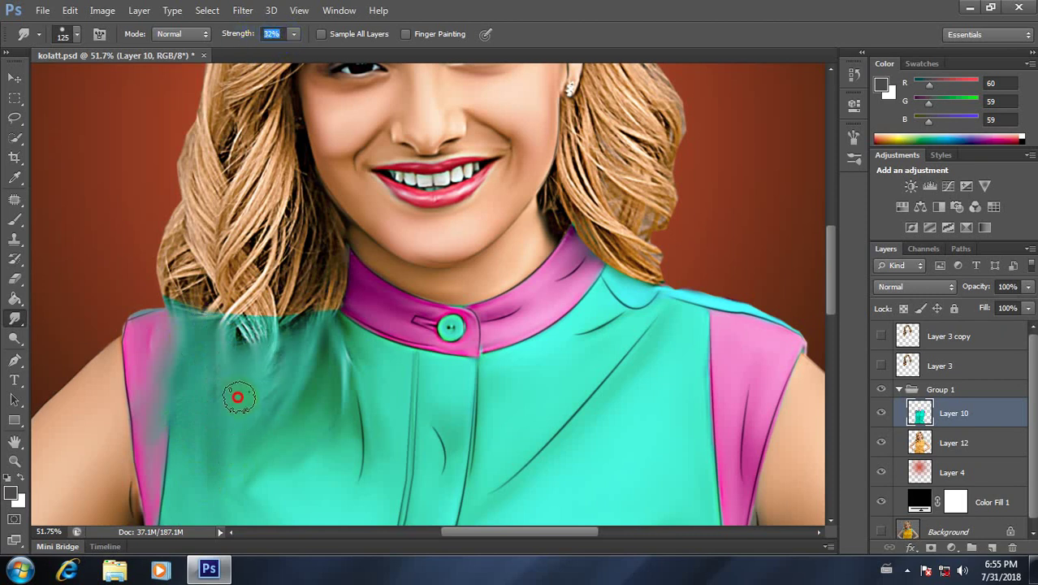
pyautogui.moveTo(227, 342)
pyautogui.mouseDown()
pyautogui.moveTo(296, 301)
pyautogui.moveTo(241, 324)
pyautogui.mouseUp()
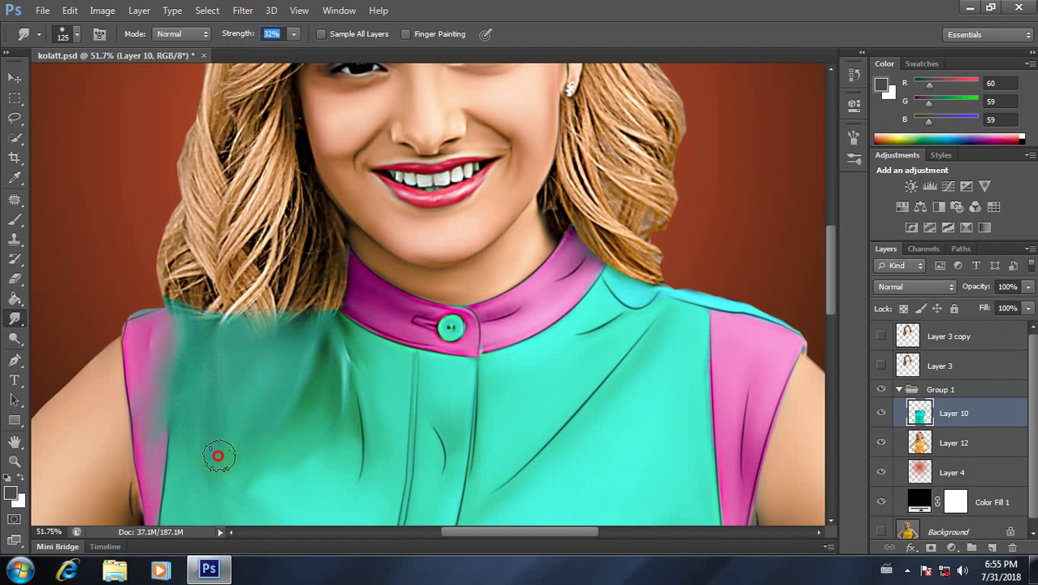
pyautogui.moveTo(218, 457)
pyautogui.mouseDown()
pyautogui.moveTo(335, 372)
pyautogui.moveTo(329, 405)
pyautogui.moveTo(324, 320)
pyautogui.moveTo(307, 335)
pyautogui.mouseUp()
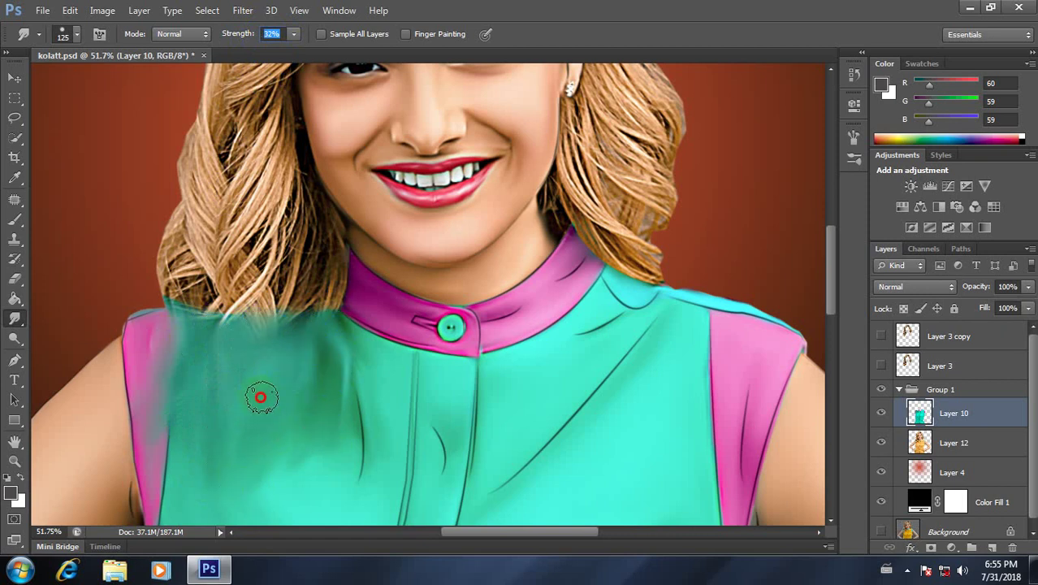
pyautogui.scroll(-2, 219, 410)
pyautogui.scroll(-2, 260, 418)
# Show the curly hair layers over the portrait, then hide and delete Layer 3.
pyautogui.scroll(1, 276, 435)
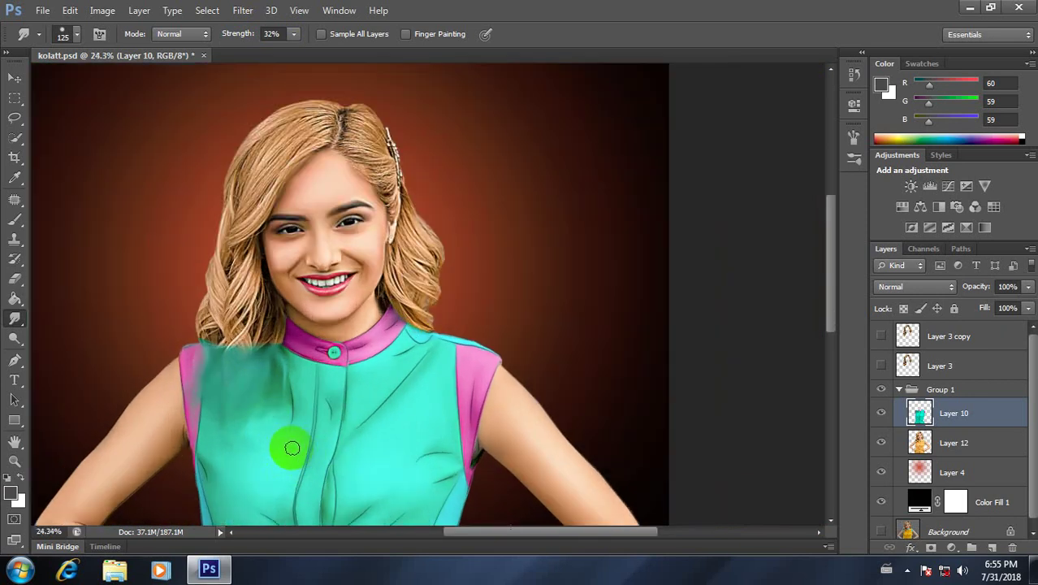
pyautogui.click(880, 365)
pyautogui.click(898, 389)
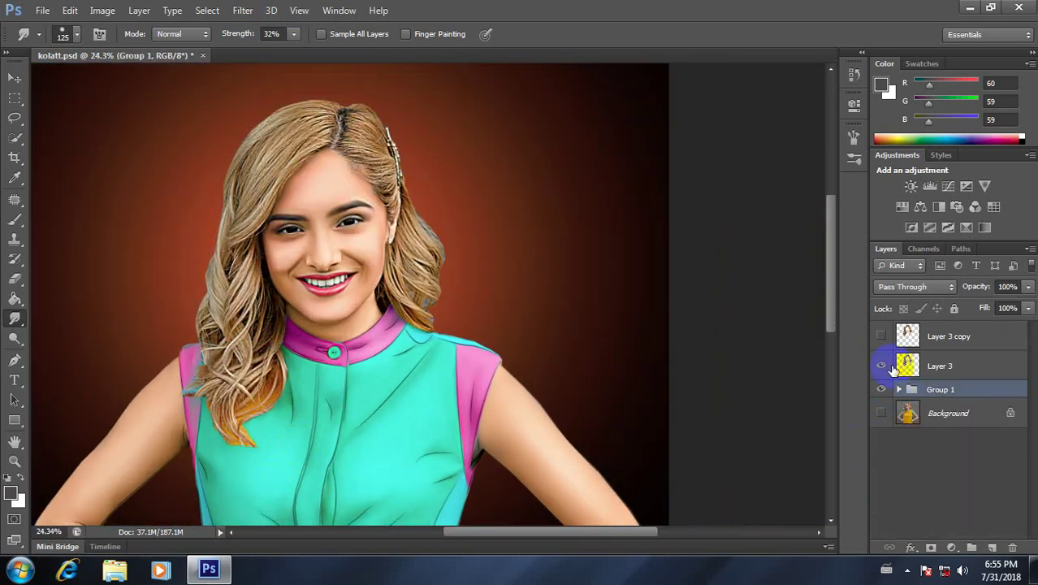
pyautogui.click(881, 336)
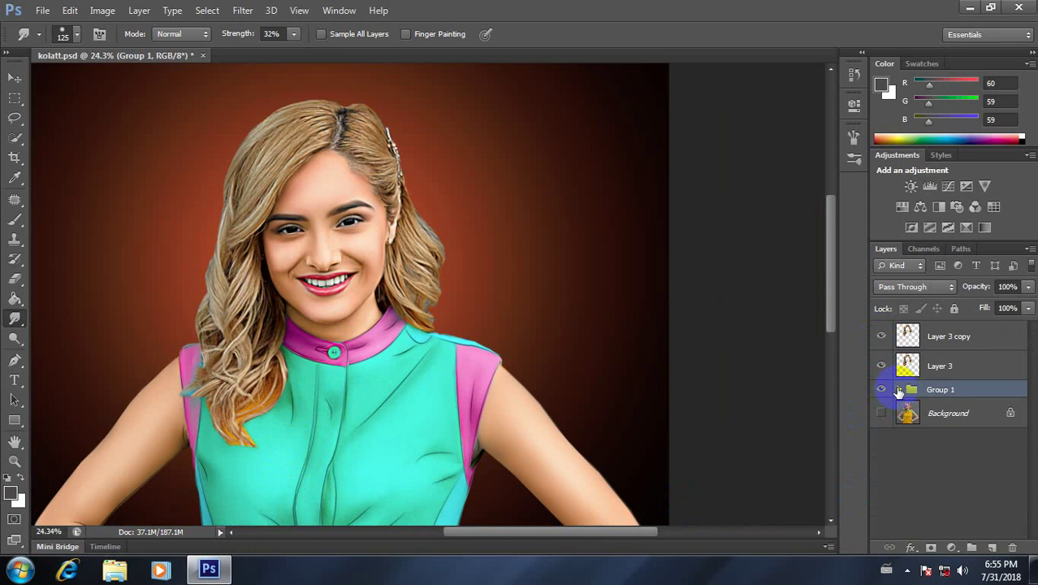
pyautogui.click(898, 389)
pyautogui.click(881, 442)
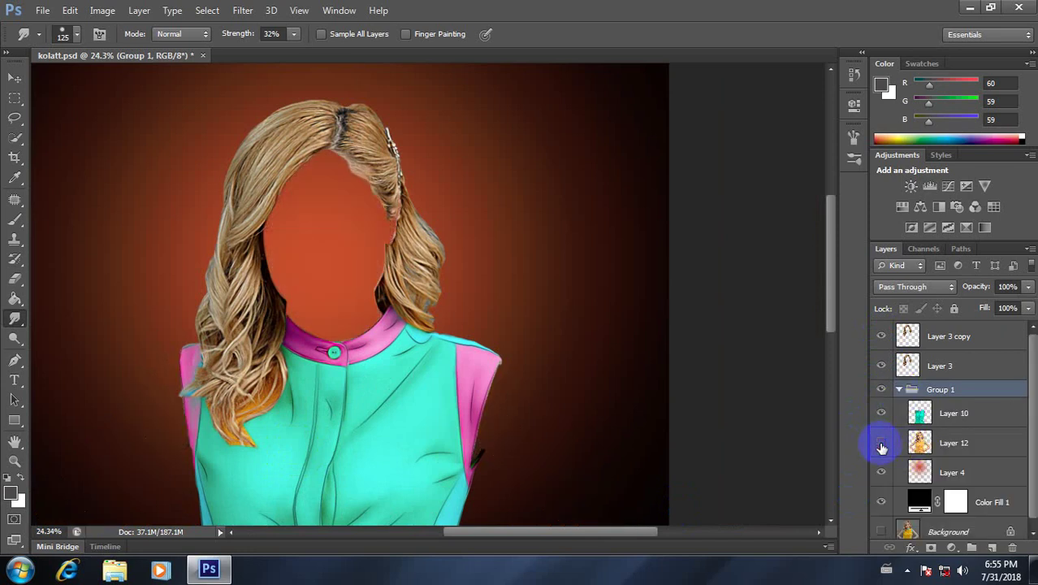
pyautogui.click(942, 365)
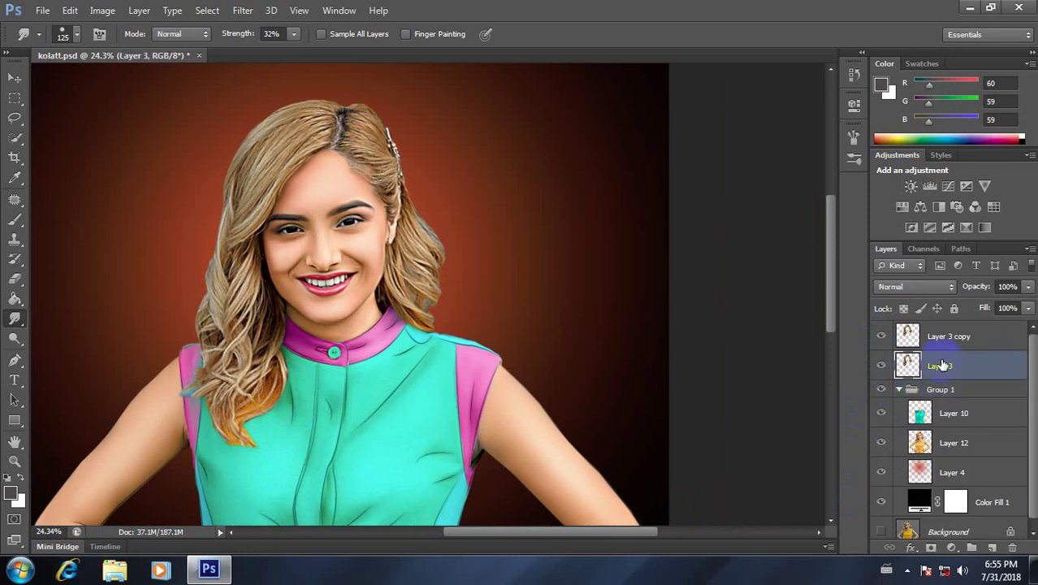
pyautogui.click(882, 367)
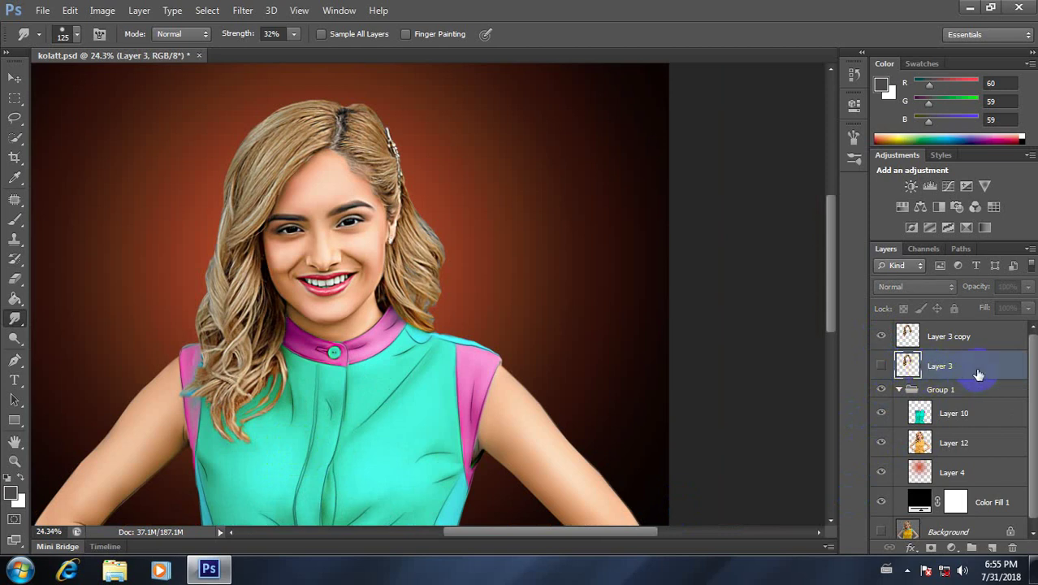
pyautogui.moveTo(996, 377); pyautogui.dragTo(1012, 548)
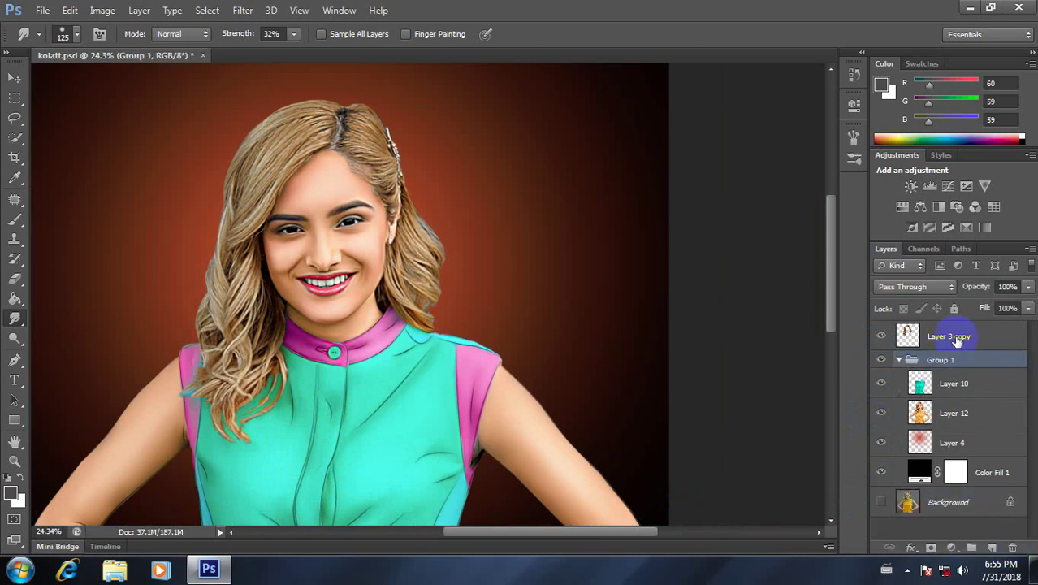
# Duplicate Layer 3 copy with Ctrl+J into Layer 3 copy 2 and hide the original.
pyautogui.click(922, 339)
pyautogui.click(895, 363)
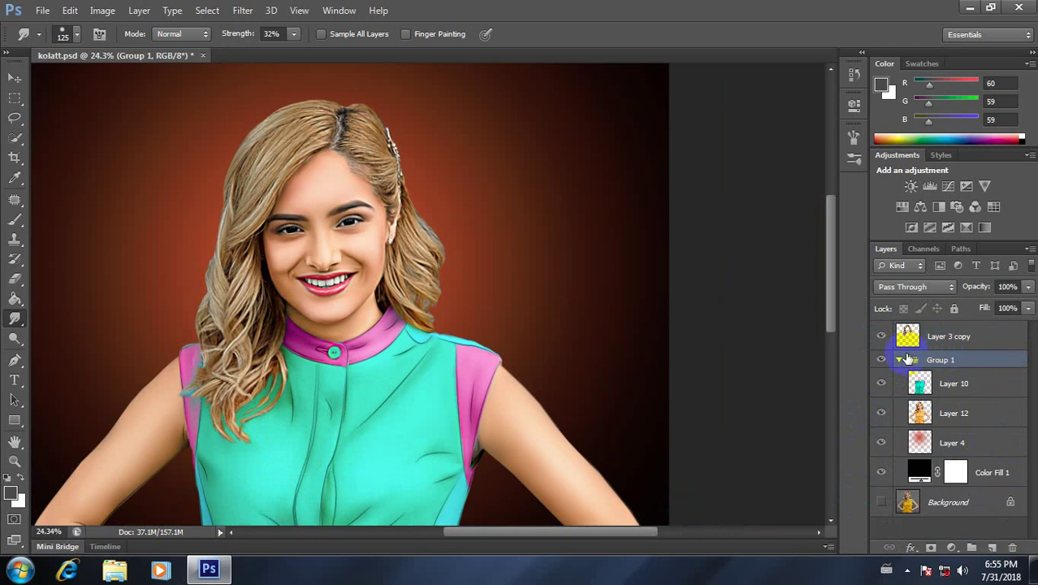
pyautogui.click(901, 359)
pyautogui.click(940, 338)
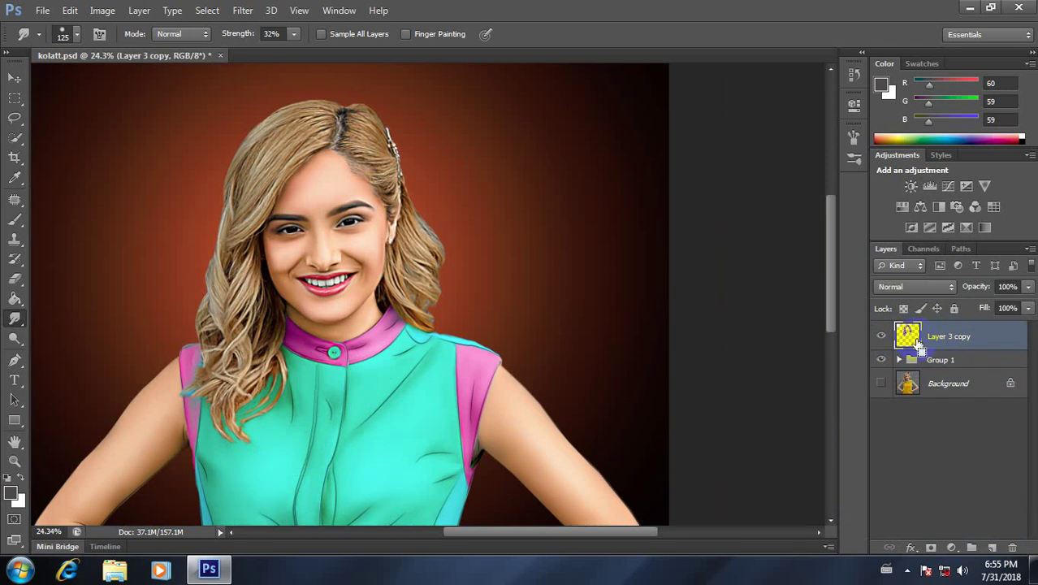
pyautogui.hotkey('ctrl', 'j')
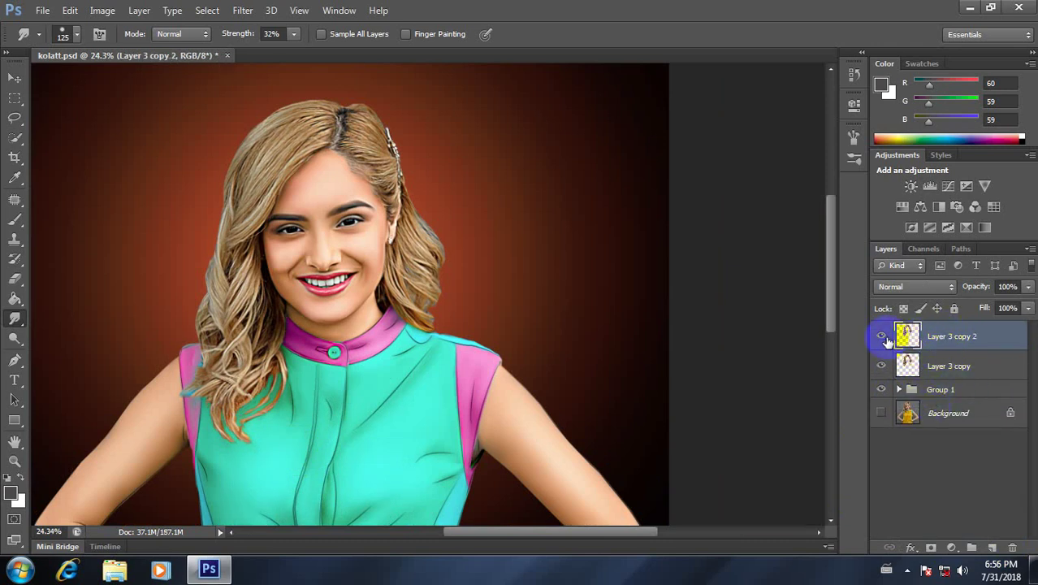
pyautogui.click(877, 365)
# Select the Eraser tool and zoom in on the hair and left shoulder edge.
pyautogui.scroll(2, 343, 254)
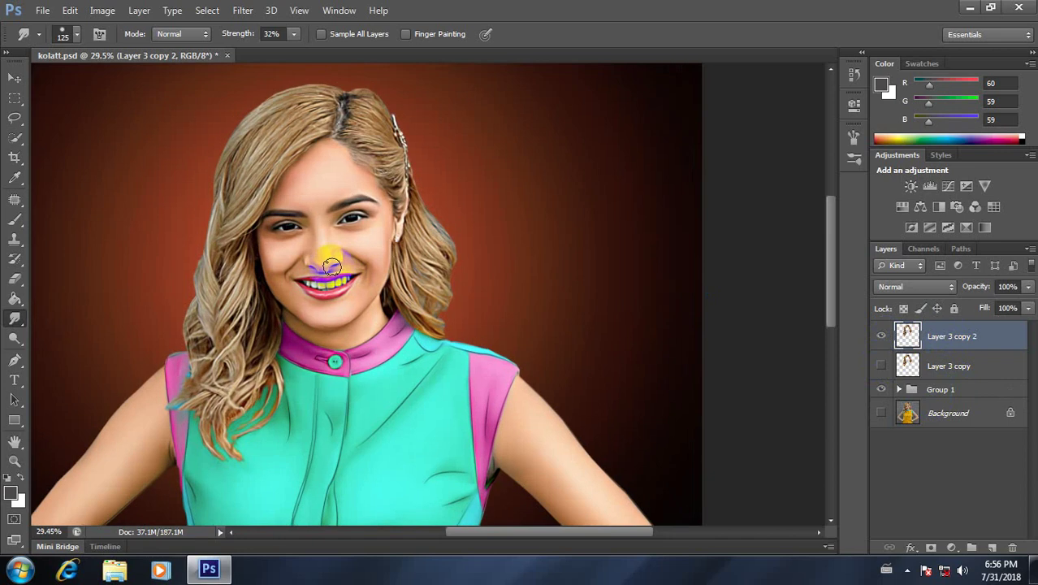
pyautogui.scroll(2, 345, 250)
pyautogui.scroll(1, 505, 250)
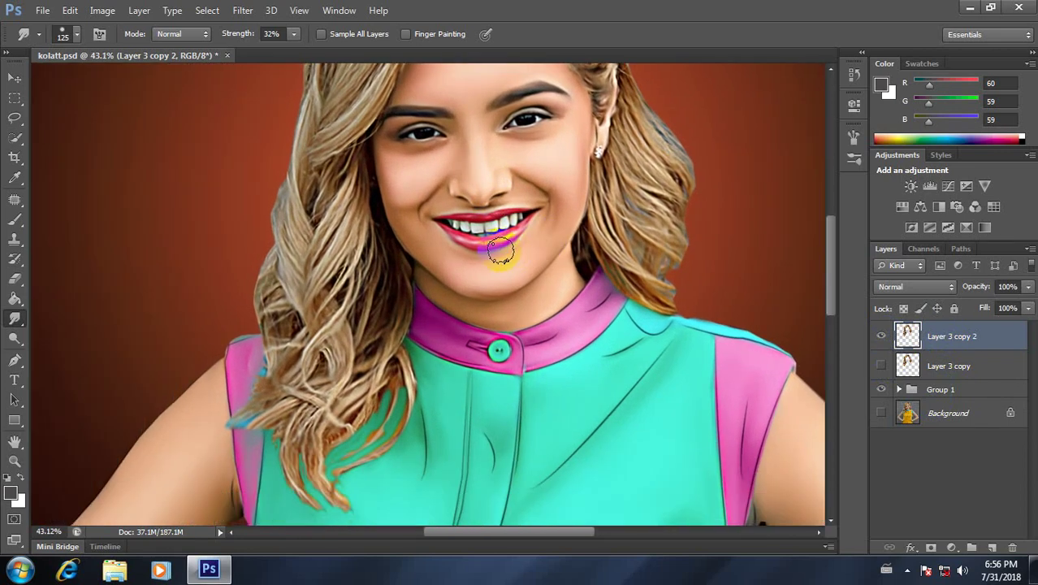
pyautogui.click(14, 277)
pyautogui.scroll(2, 216, 431)
pyautogui.scroll(1, 209, 424)
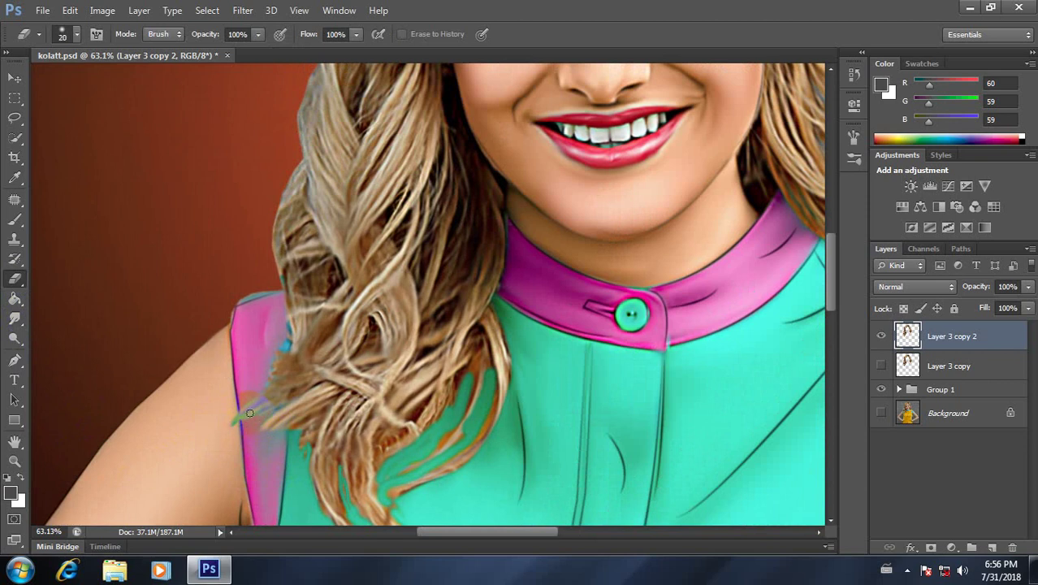
# Set the eraser opacity to 55%, trying 18% first.
pyautogui.rightClick(369, 209)
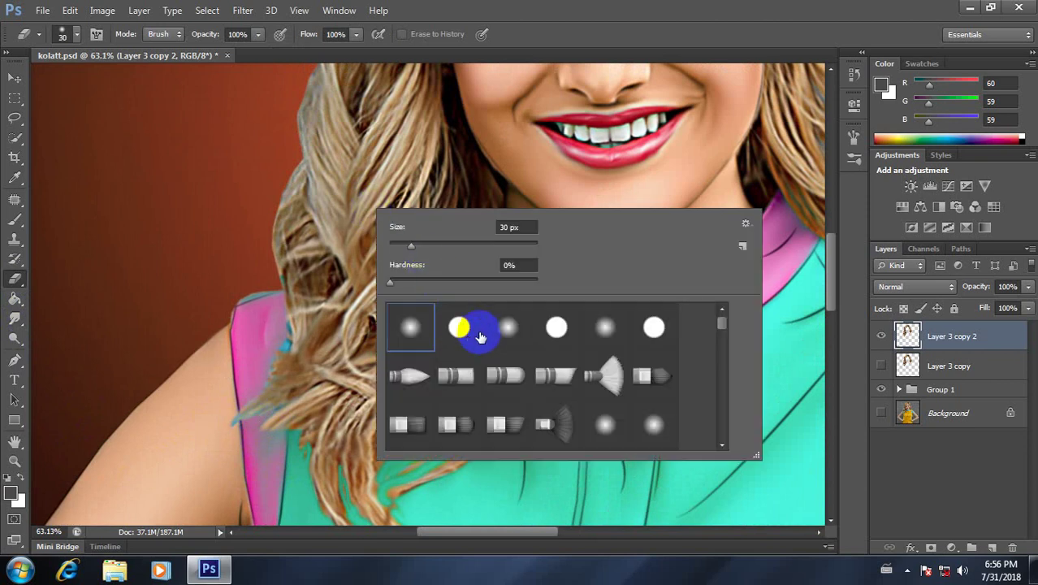
pyautogui.click(258, 34)
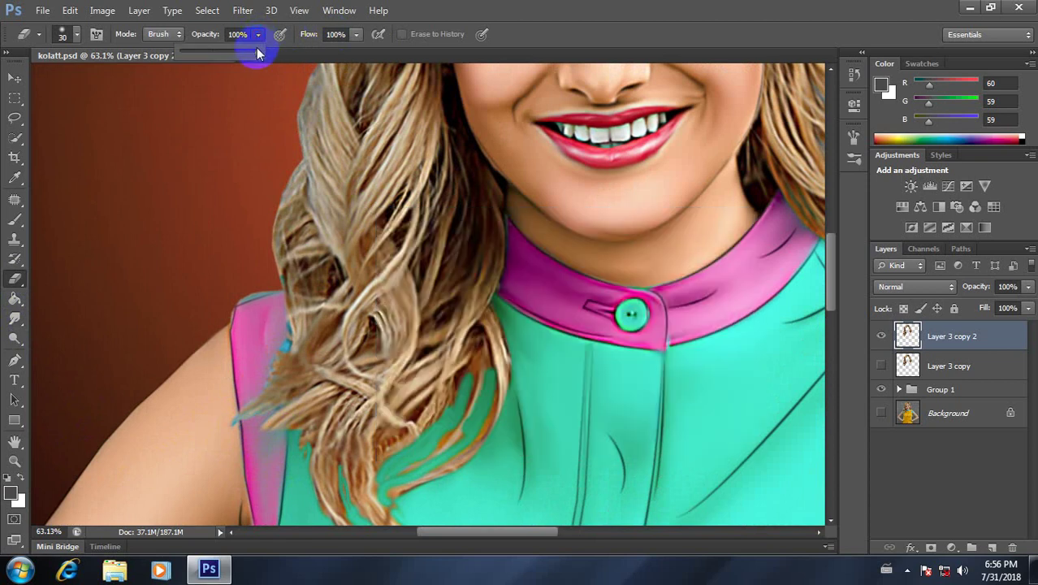
pyautogui.moveTo(259, 48); pyautogui.dragTo(205, 114)
pyautogui.click(237, 418)
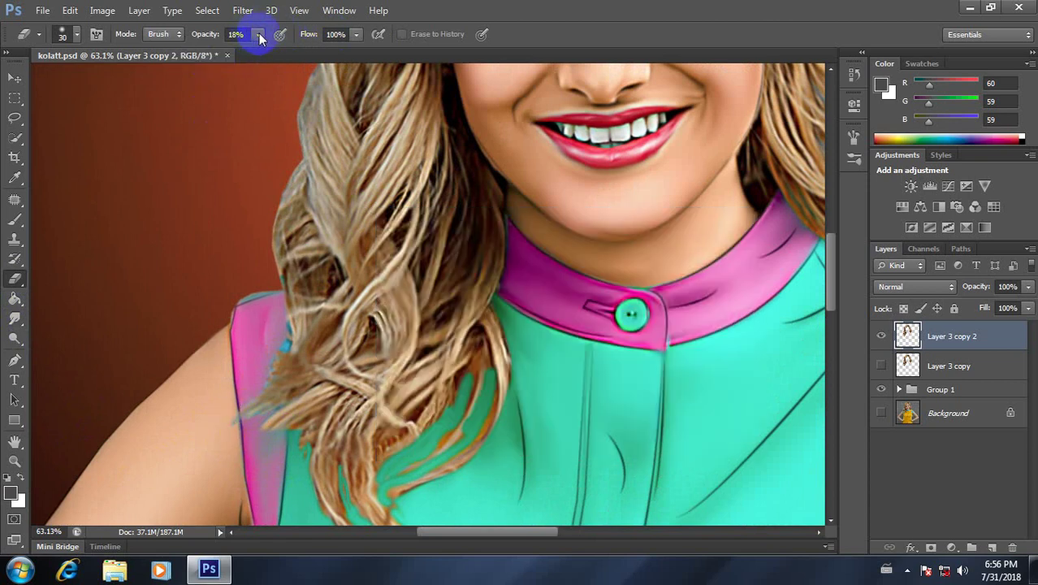
pyautogui.moveTo(293, 52); pyautogui.dragTo(288, 53)
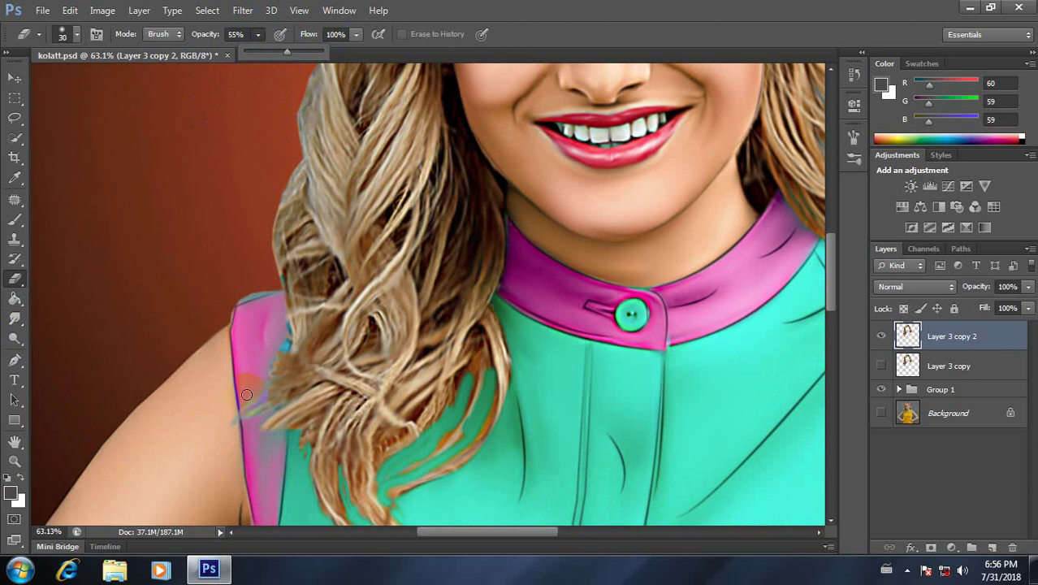
pyautogui.click(221, 429)
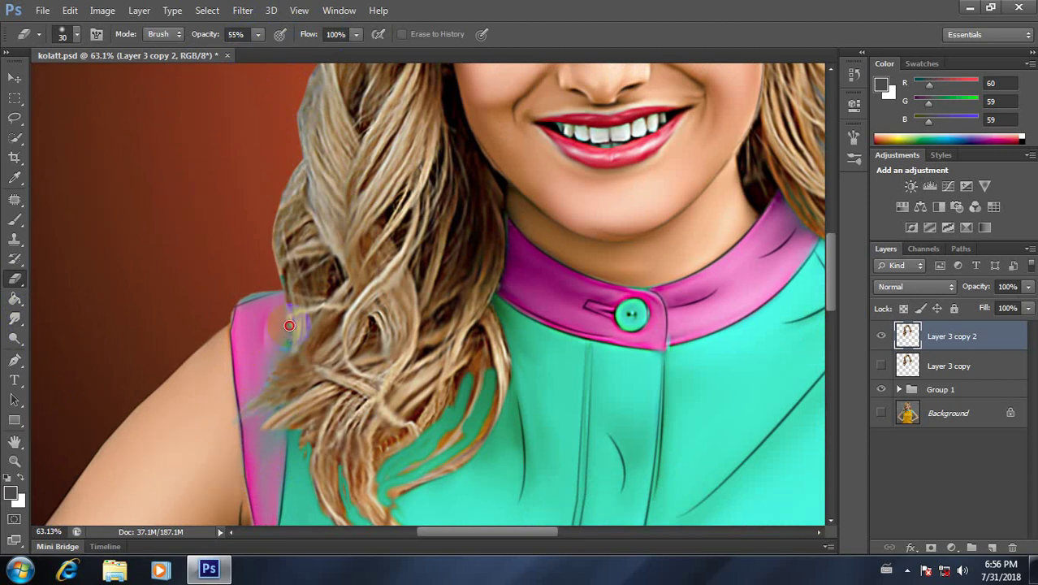
pyautogui.scroll(-3, 325, 324)
pyautogui.scroll(2, 455, 430)
# Erase stray hair pixels along the edges over the shirt and collar, then fit the image with Ctrl+0.
pyautogui.moveTo(454, 431)
pyautogui.mouseDown()
pyautogui.moveTo(438, 369)
pyautogui.moveTo(454, 322)
pyautogui.mouseUp()
pyautogui.hotkey('ctrl', 'z')
pyautogui.moveTo(451, 357)
pyautogui.mouseDown()
pyautogui.moveTo(438, 371)
pyautogui.moveTo(378, 372)
pyautogui.moveTo(387, 439)
pyautogui.moveTo(378, 470)
pyautogui.moveTo(405, 480)
pyautogui.moveTo(389, 436)
pyautogui.moveTo(382, 475)
pyautogui.moveTo(419, 478)
pyautogui.moveTo(318, 460)
pyautogui.moveTo(424, 498)
pyautogui.moveTo(322, 449)
pyautogui.moveTo(392, 485)
pyautogui.moveTo(472, 448)
pyautogui.mouseUp()
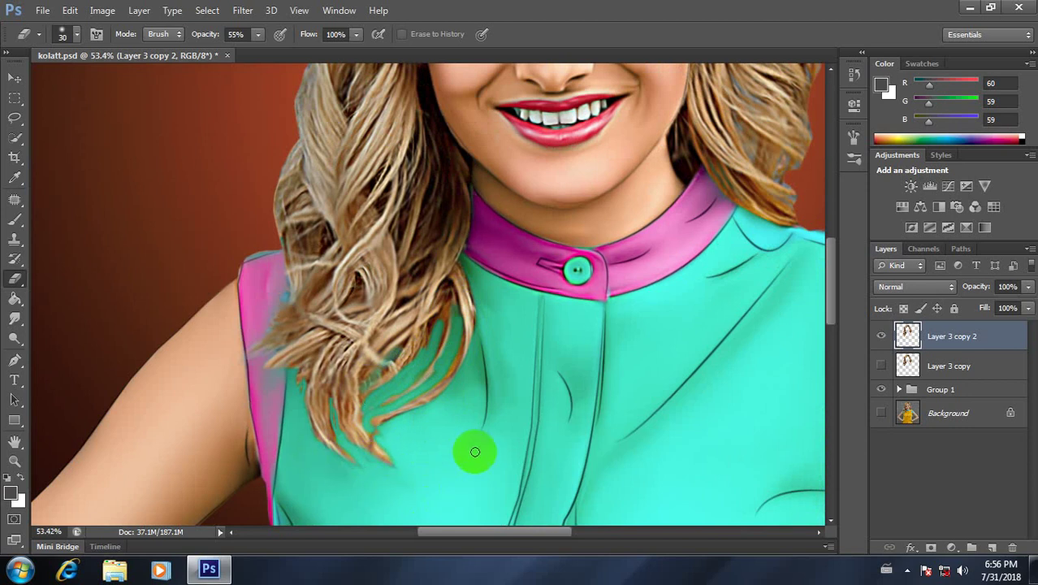
pyautogui.moveTo(661, 382)
pyautogui.mouseDown()
pyautogui.moveTo(533, 347)
pyautogui.moveTo(368, 397)
pyautogui.mouseUp()
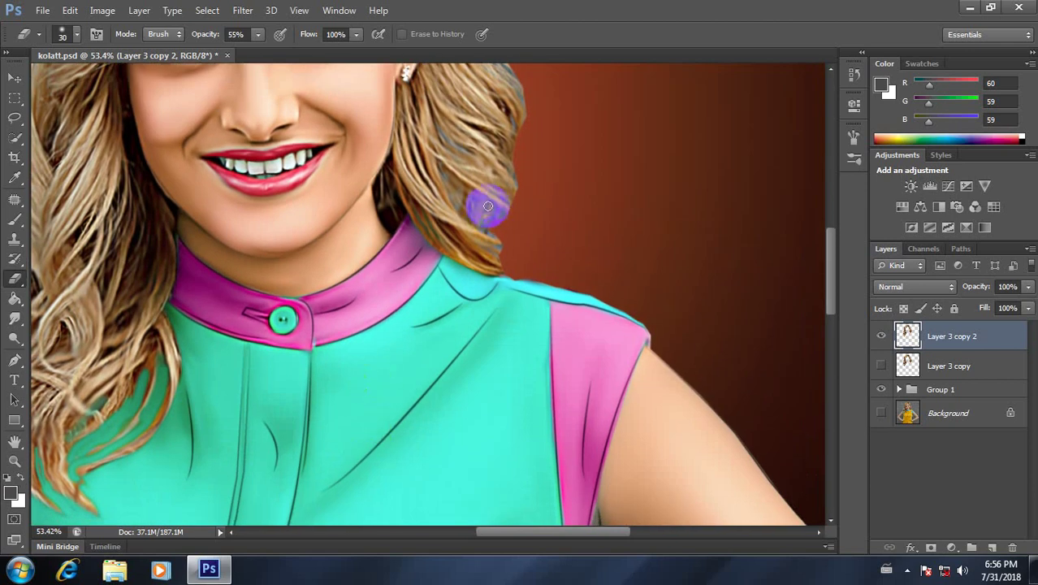
pyautogui.moveTo(487, 206); pyautogui.dragTo(481, 223)
pyautogui.moveTo(490, 214); pyautogui.dragTo(509, 242)
pyautogui.moveTo(495, 169); pyautogui.dragTo(460, 270)
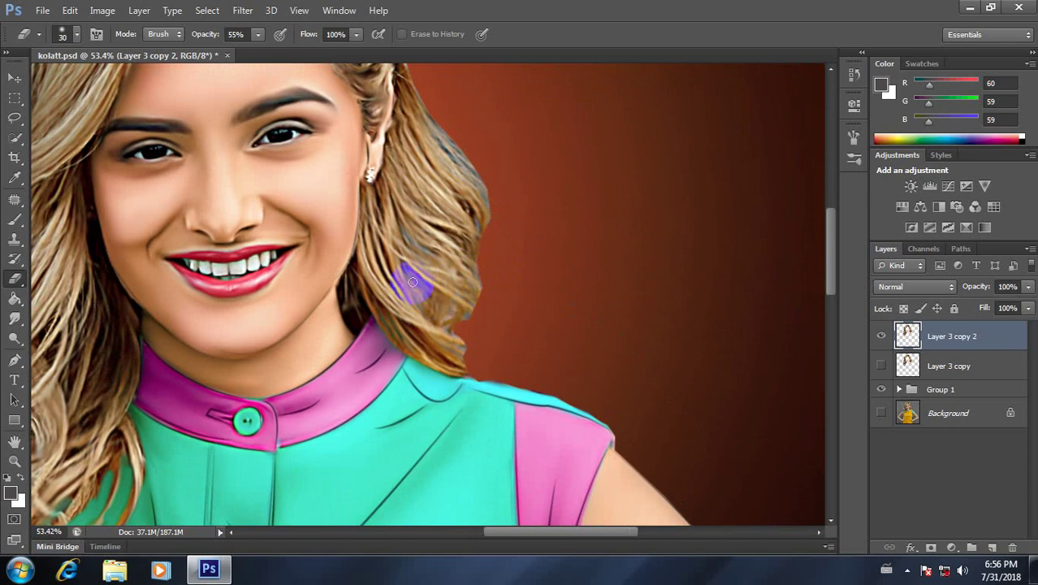
pyautogui.moveTo(418, 290); pyautogui.dragTo(394, 224)
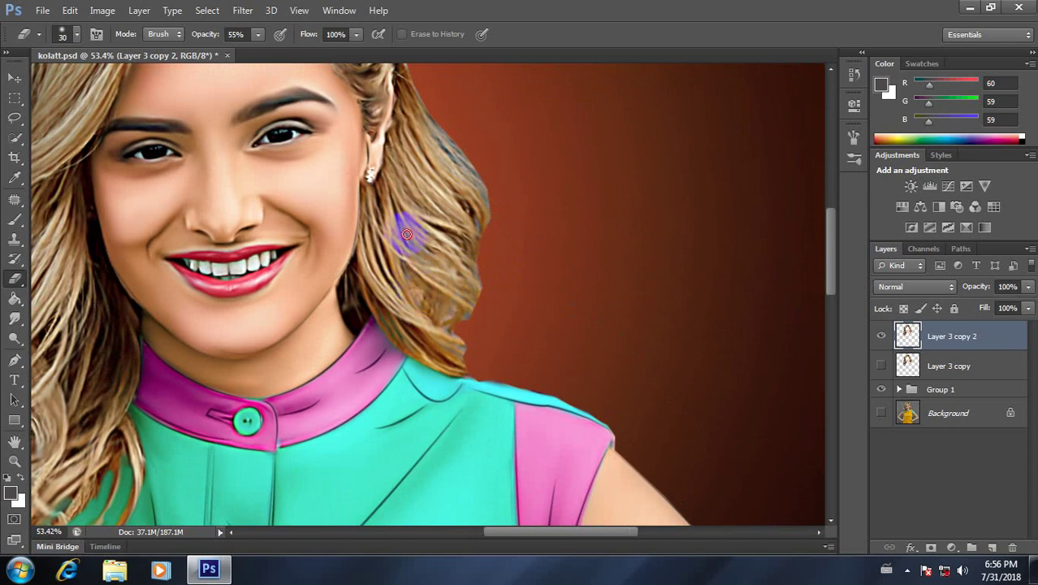
pyautogui.moveTo(474, 209)
pyautogui.mouseDown()
pyautogui.moveTo(436, 128)
pyautogui.moveTo(475, 163)
pyautogui.moveTo(493, 216)
pyautogui.moveTo(481, 287)
pyautogui.moveTo(458, 312)
pyautogui.moveTo(457, 340)
pyautogui.moveTo(452, 308)
pyautogui.moveTo(413, 272)
pyautogui.mouseUp()
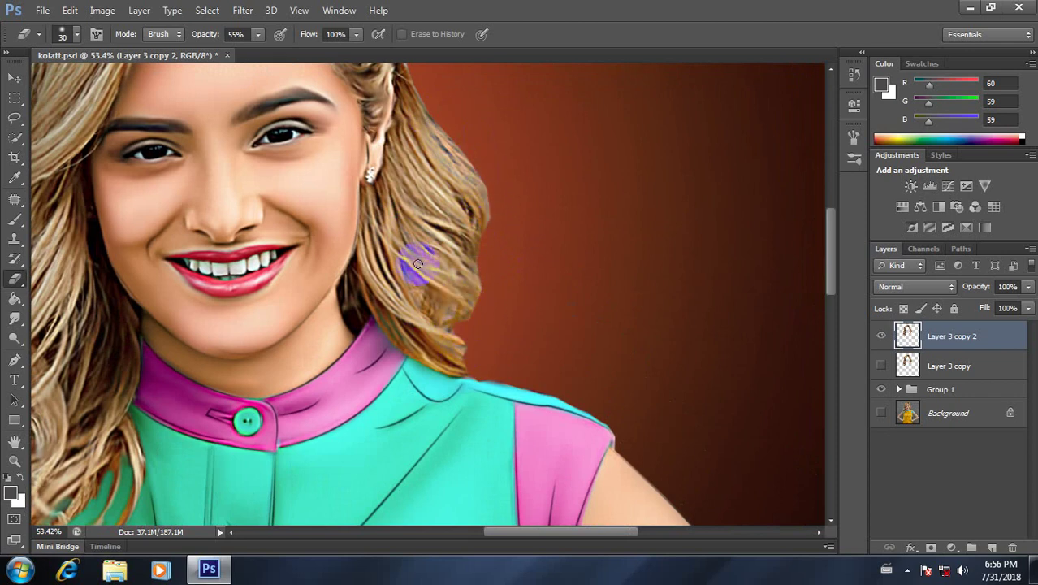
pyautogui.hotkey('ctrl', '0')
pyautogui.scroll(2, 412, 221)
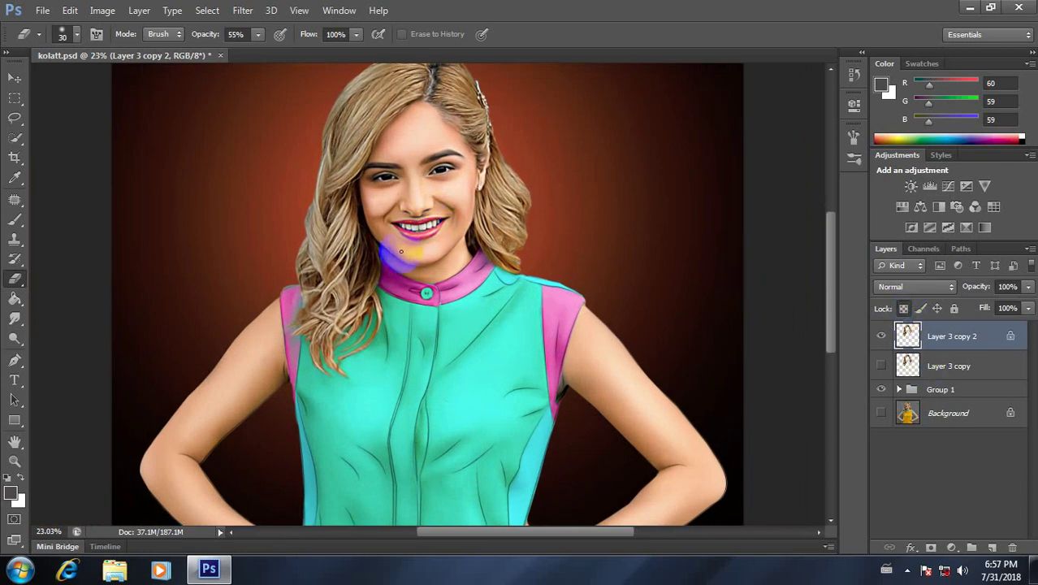
# Switch to smudging on Layer 3 copy 2, unlock transparent pixels, and smear hair near the ear and shoulder.
pyautogui.click(882, 367)
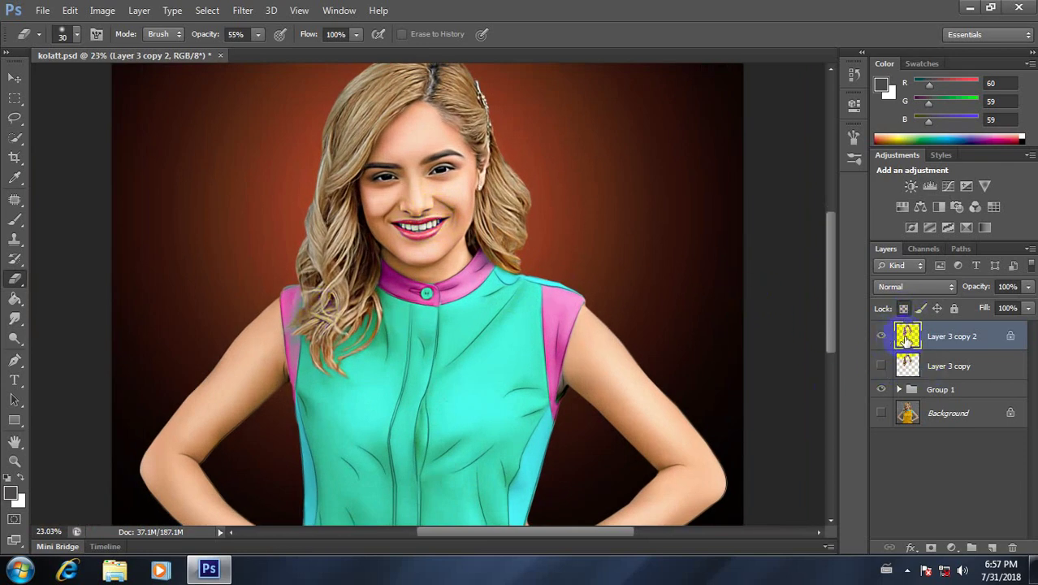
pyautogui.click(15, 318)
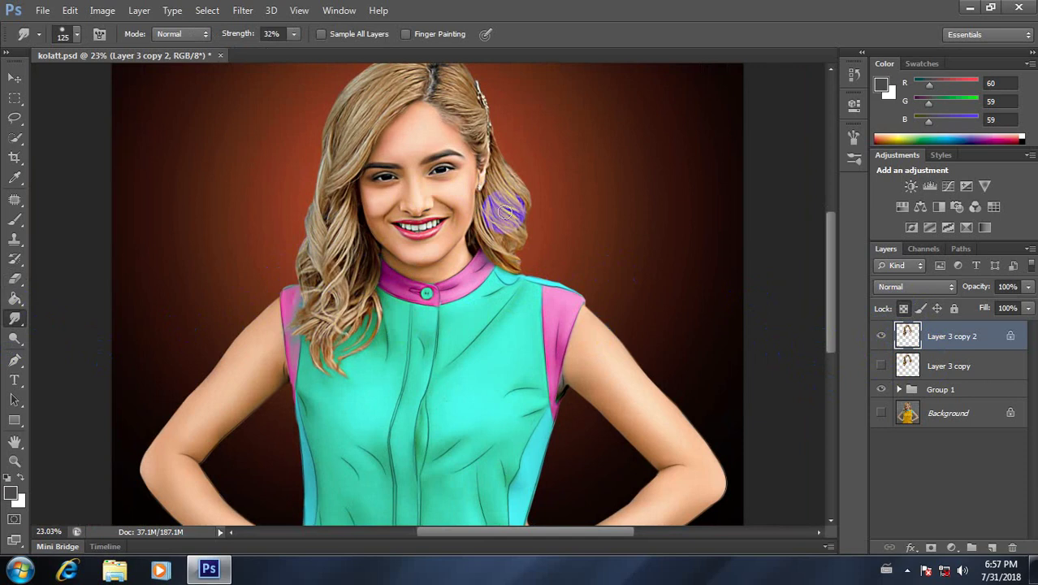
pyautogui.scroll(2, 505, 212)
pyautogui.moveTo(514, 204)
pyautogui.mouseDown()
pyautogui.moveTo(509, 152)
pyautogui.moveTo(534, 198)
pyautogui.moveTo(499, 215)
pyautogui.moveTo(532, 250)
pyautogui.moveTo(478, 197)
pyautogui.moveTo(509, 283)
pyautogui.moveTo(460, 241)
pyautogui.moveTo(527, 301)
pyautogui.moveTo(528, 280)
pyautogui.moveTo(533, 296)
pyautogui.moveTo(537, 284)
pyautogui.mouseUp()
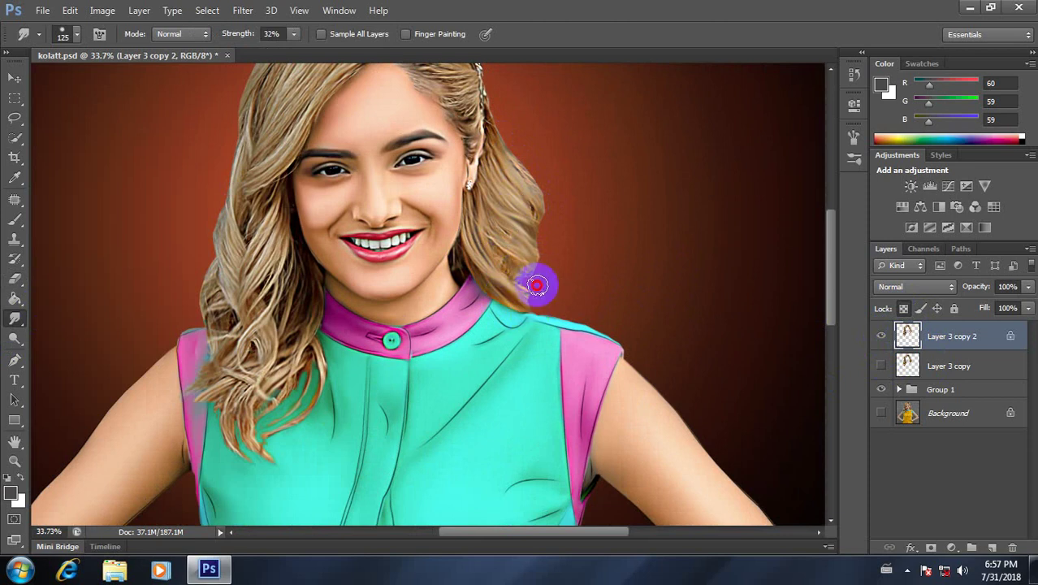
pyautogui.click(882, 337)
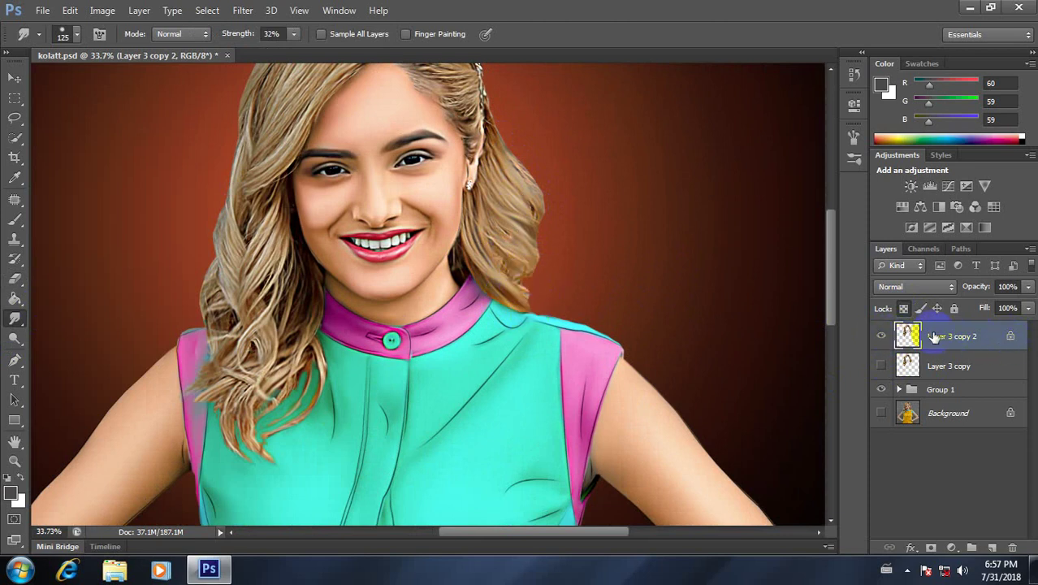
pyautogui.click(901, 310)
pyautogui.moveTo(475, 258)
pyautogui.mouseDown()
pyautogui.moveTo(543, 294)
pyautogui.moveTo(528, 293)
pyautogui.moveTo(533, 179)
pyautogui.moveTo(495, 245)
pyautogui.mouseUp()
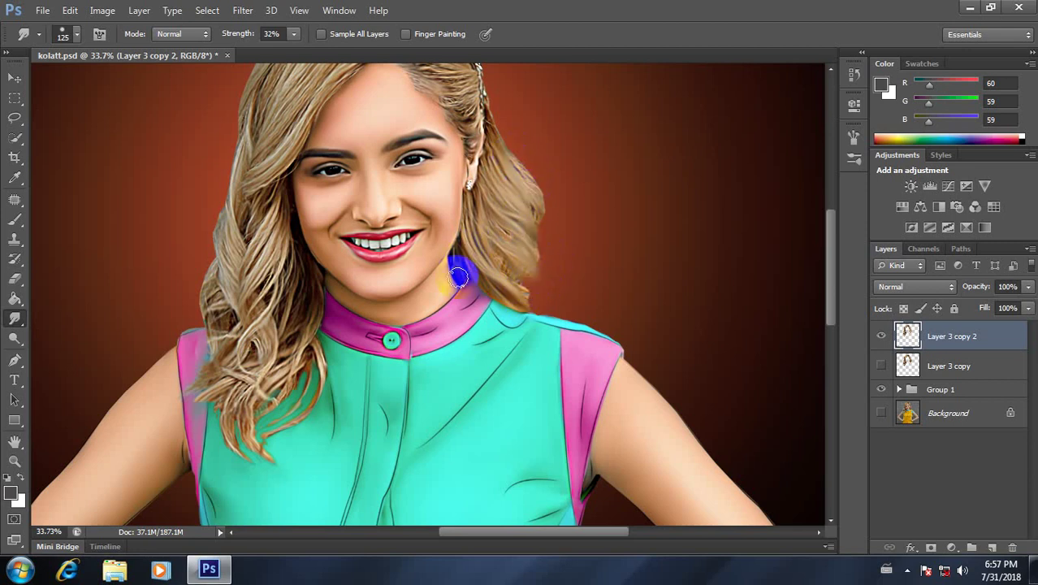
# Smear the left hair edge and lower curls into soft streaks up to the temple.
pyautogui.moveTo(278, 231)
pyautogui.mouseDown()
pyautogui.moveTo(243, 302)
pyautogui.moveTo(283, 231)
pyautogui.moveTo(225, 220)
pyautogui.mouseUp()
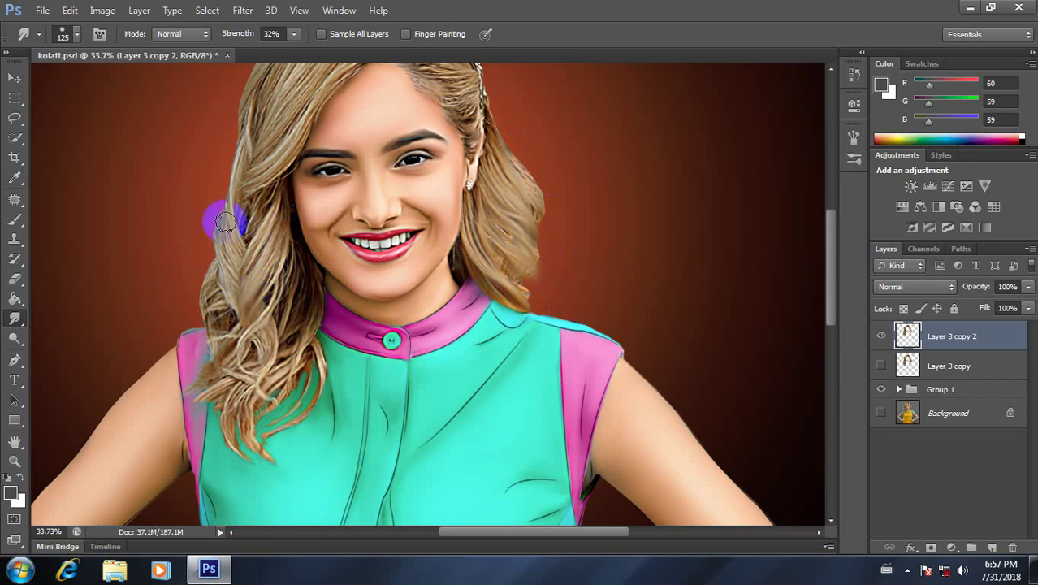
pyautogui.moveTo(232, 270); pyautogui.dragTo(255, 349)
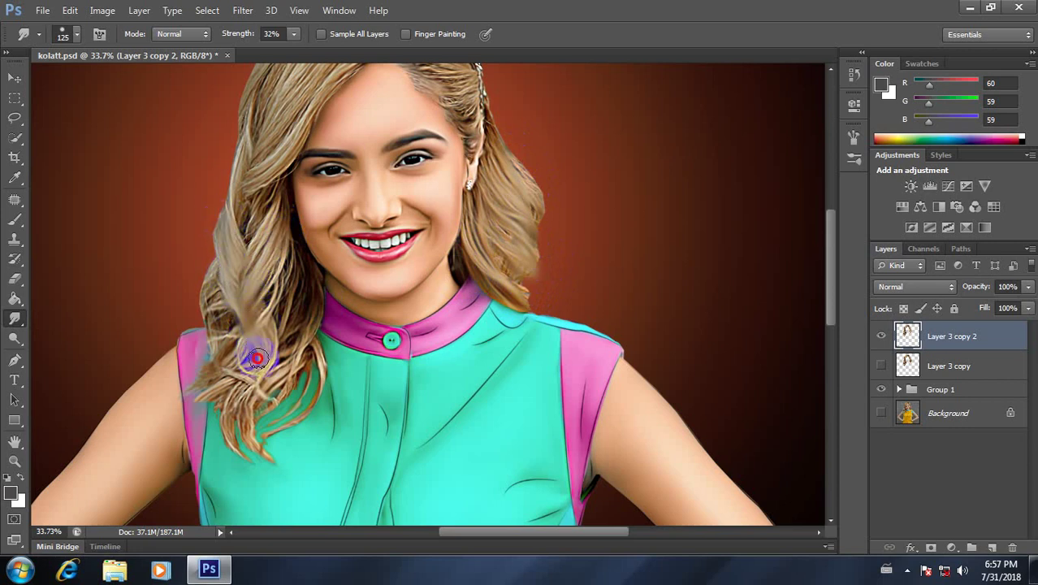
pyautogui.moveTo(246, 457); pyautogui.dragTo(266, 463)
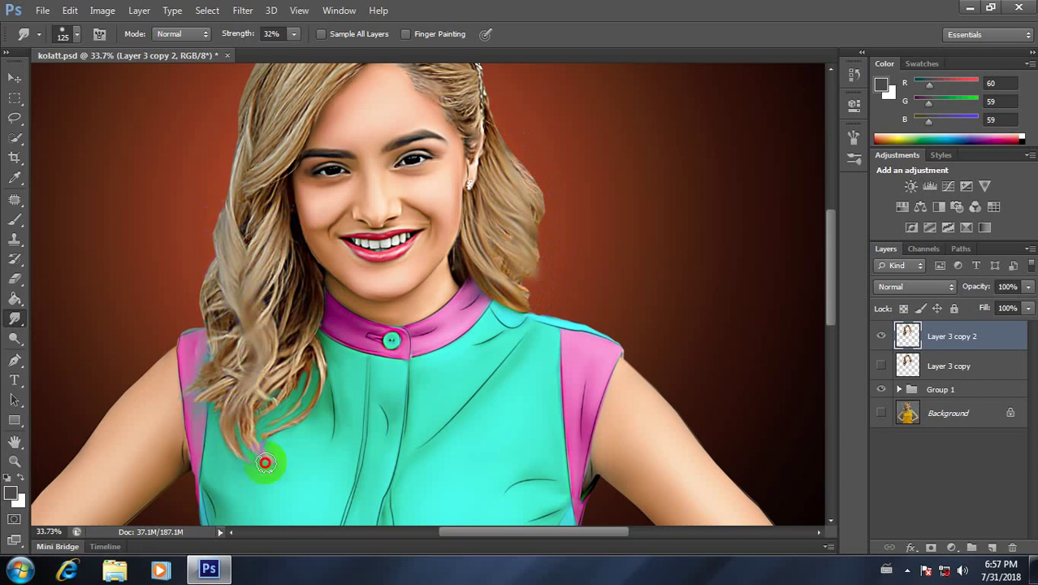
pyautogui.moveTo(284, 350)
pyautogui.mouseDown()
pyautogui.moveTo(290, 225)
pyautogui.moveTo(290, 348)
pyautogui.moveTo(315, 377)
pyautogui.mouseUp()
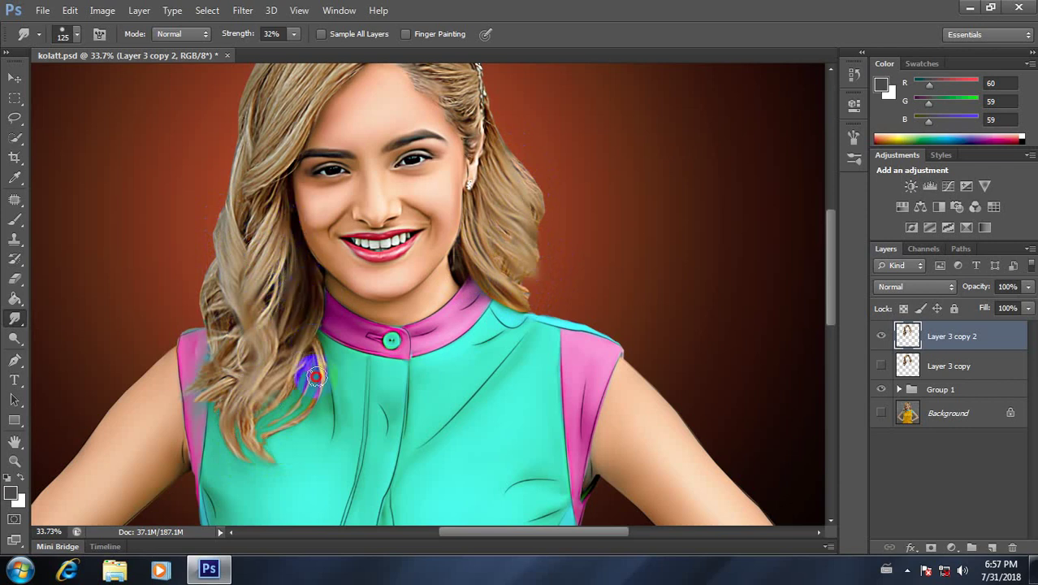
pyautogui.moveTo(300, 412)
pyautogui.mouseDown()
pyautogui.moveTo(220, 352)
pyautogui.moveTo(212, 308)
pyautogui.moveTo(208, 333)
pyautogui.mouseUp()
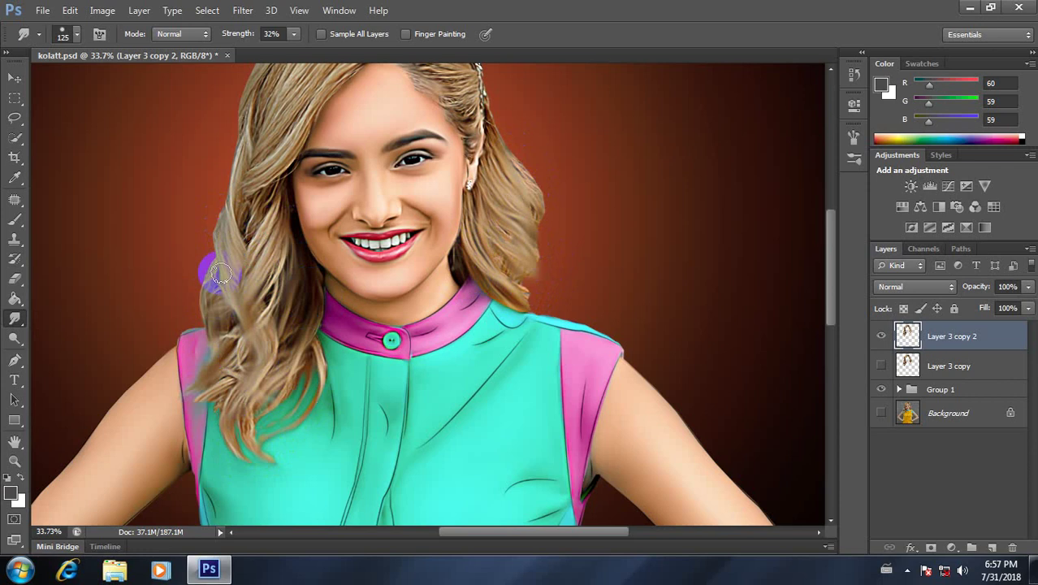
pyautogui.moveTo(209, 272)
pyautogui.mouseDown()
pyautogui.moveTo(288, 107)
pyautogui.moveTo(262, 186)
pyautogui.mouseUp()
# Sweep hair strands down from the crown, between the part and clip, and by the ear.
pyautogui.scroll(1, 294, 225)
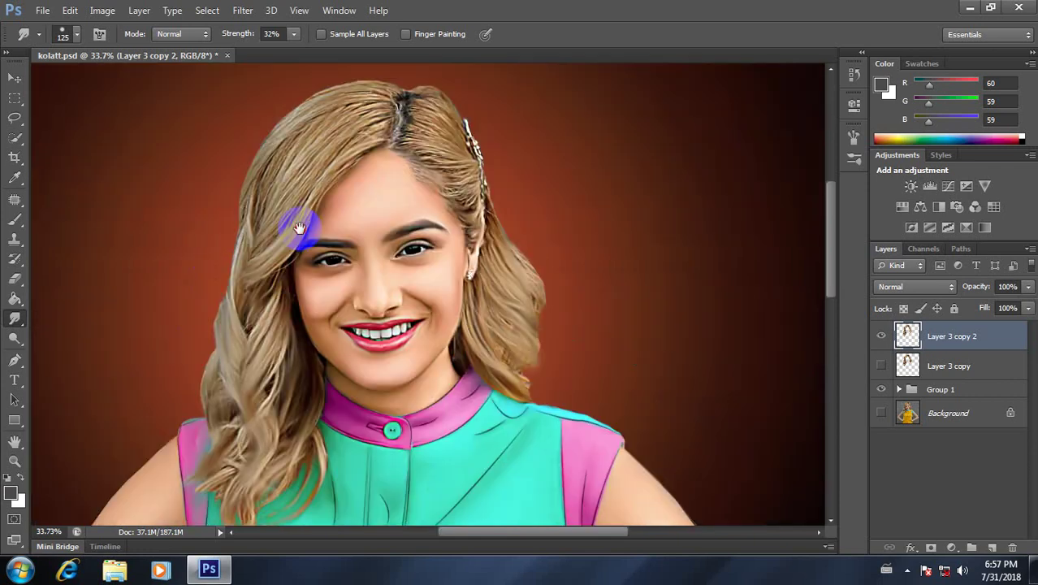
pyautogui.scroll(3, 368, 204)
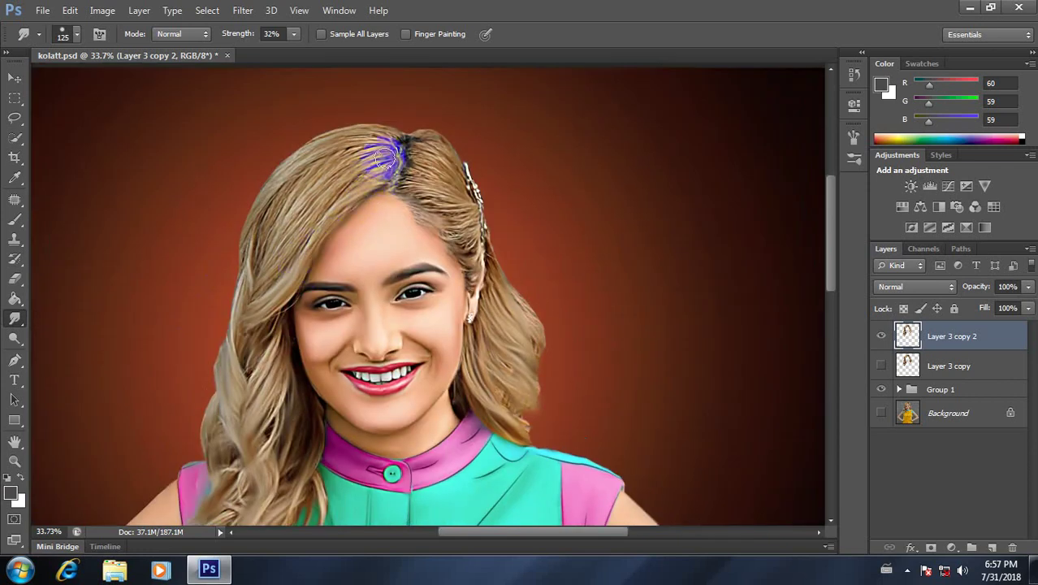
pyautogui.moveTo(371, 140); pyautogui.dragTo(285, 214)
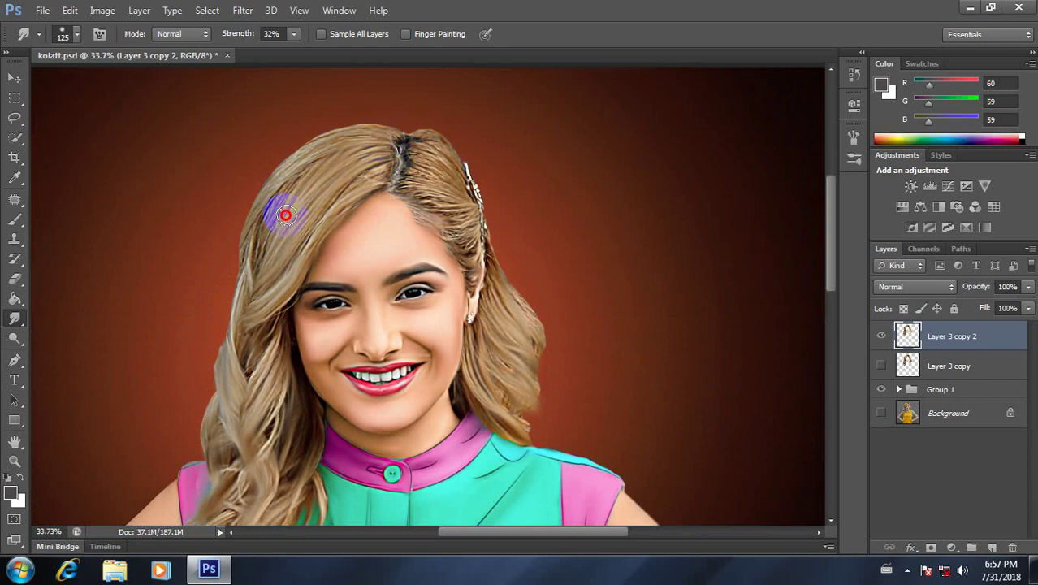
pyautogui.moveTo(375, 159)
pyautogui.mouseDown()
pyautogui.moveTo(340, 139)
pyautogui.moveTo(271, 190)
pyautogui.moveTo(241, 246)
pyautogui.mouseUp()
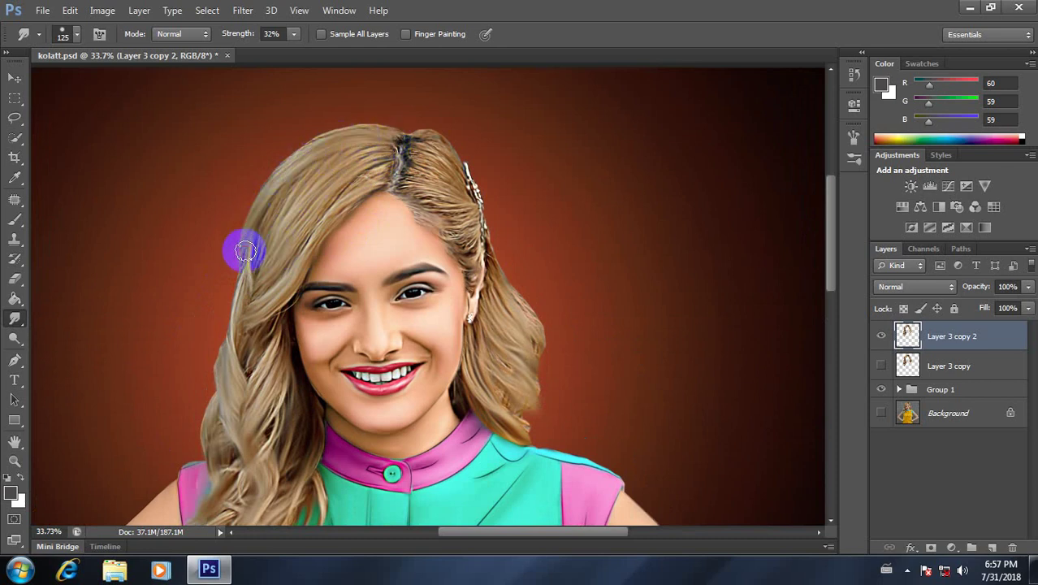
pyautogui.moveTo(399, 134)
pyautogui.mouseDown()
pyautogui.moveTo(331, 133)
pyautogui.moveTo(271, 176)
pyautogui.moveTo(267, 242)
pyautogui.moveTo(243, 278)
pyautogui.mouseUp()
pyautogui.click(398, 188)
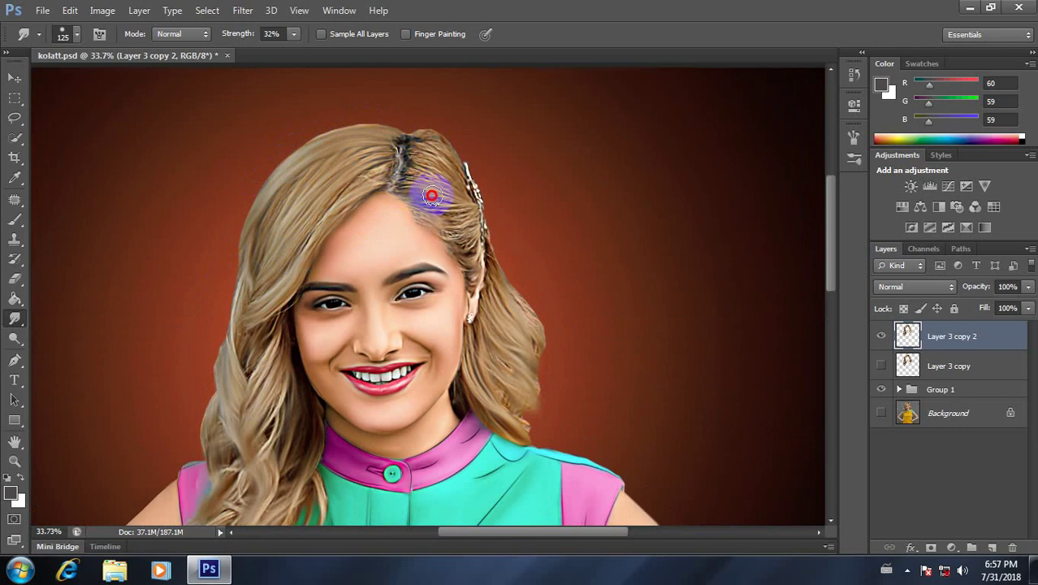
pyautogui.moveTo(455, 197)
pyautogui.mouseDown()
pyautogui.moveTo(405, 157)
pyautogui.moveTo(459, 179)
pyautogui.moveTo(405, 134)
pyautogui.moveTo(456, 162)
pyautogui.moveTo(417, 120)
pyautogui.moveTo(463, 170)
pyautogui.moveTo(466, 231)
pyautogui.mouseUp()
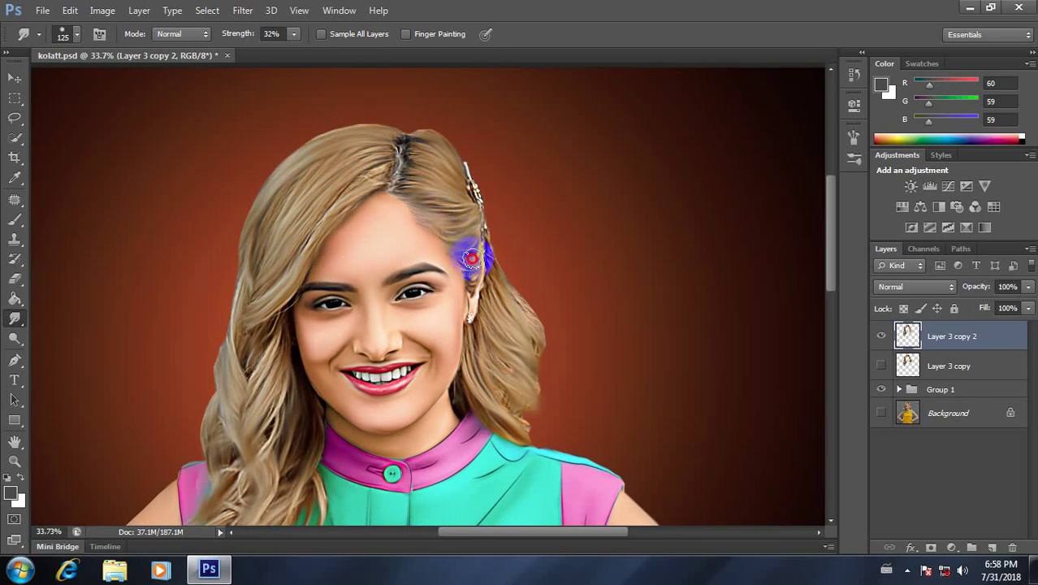
pyautogui.moveTo(472, 258)
pyautogui.mouseDown()
pyautogui.moveTo(537, 320)
pyautogui.moveTo(486, 234)
pyautogui.moveTo(497, 312)
pyautogui.mouseUp()
pyautogui.scroll(-3, 498, 312)
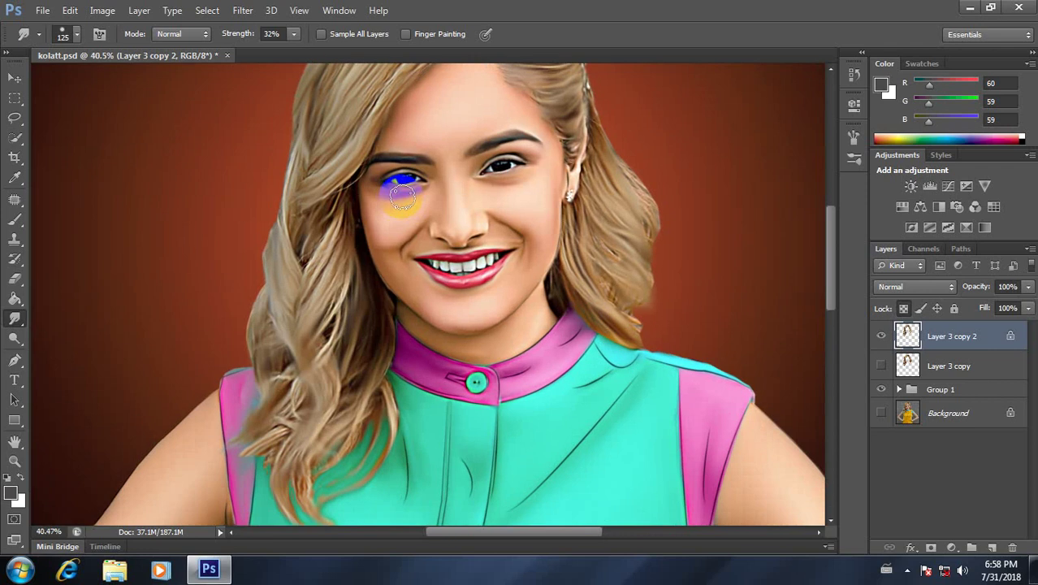
pyautogui.scroll(-2, 435, 268)
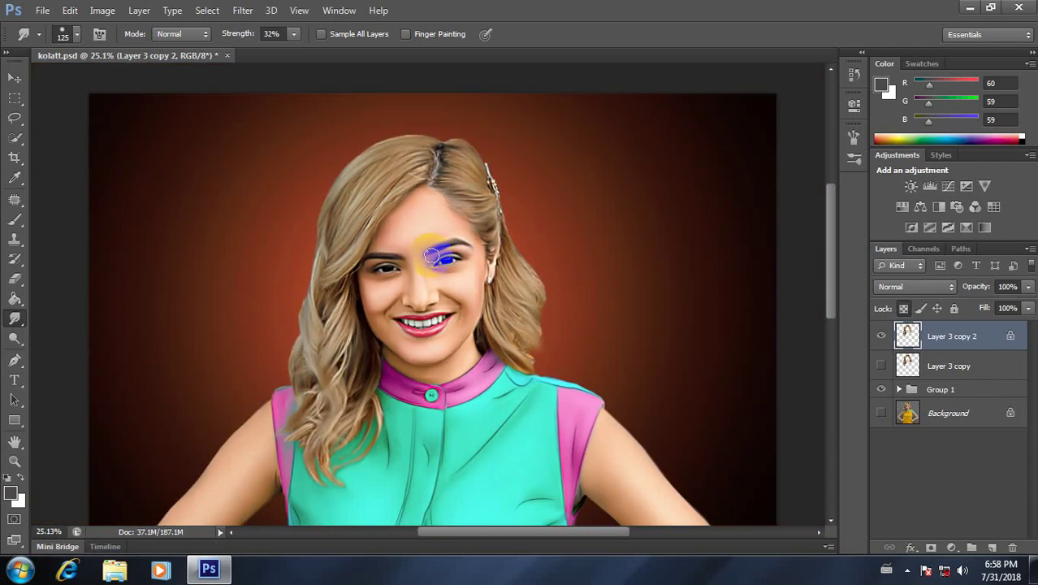
pyautogui.scroll(-1, 431, 255)
pyautogui.scroll(-3, 431, 246)
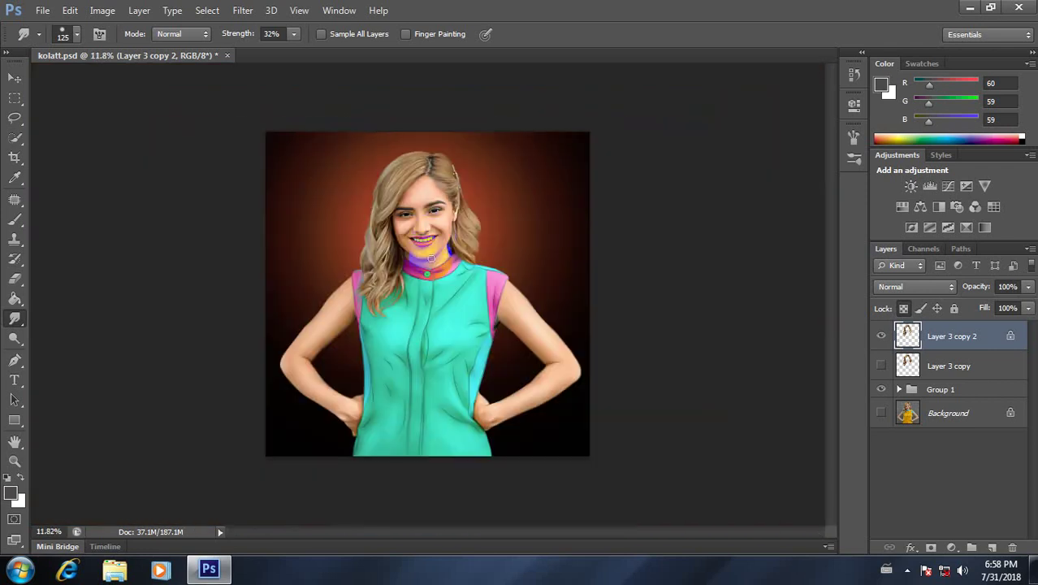
pyautogui.scroll(3, 433, 210)
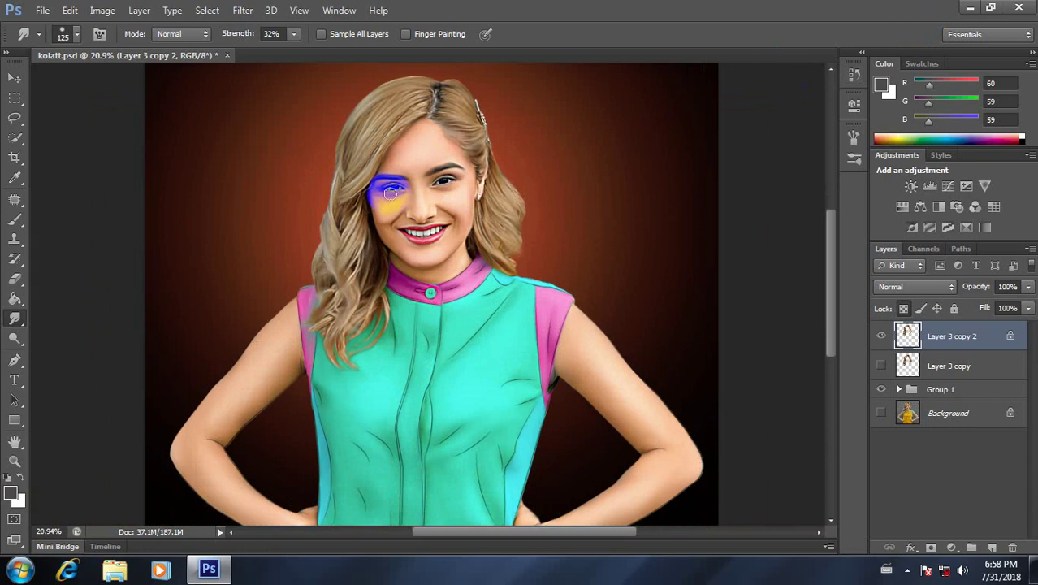
# Minimise Photoshop and briefly preview the drfy image on the desktop.
pyautogui.click(968, 8)
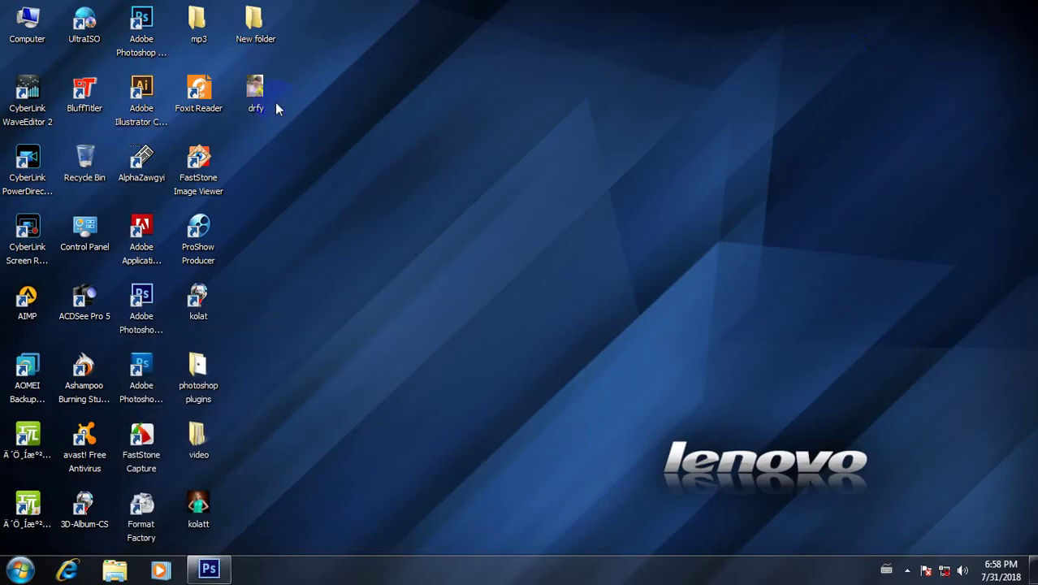
pyautogui.click(250, 97)
pyautogui.doubleClick(264, 95)
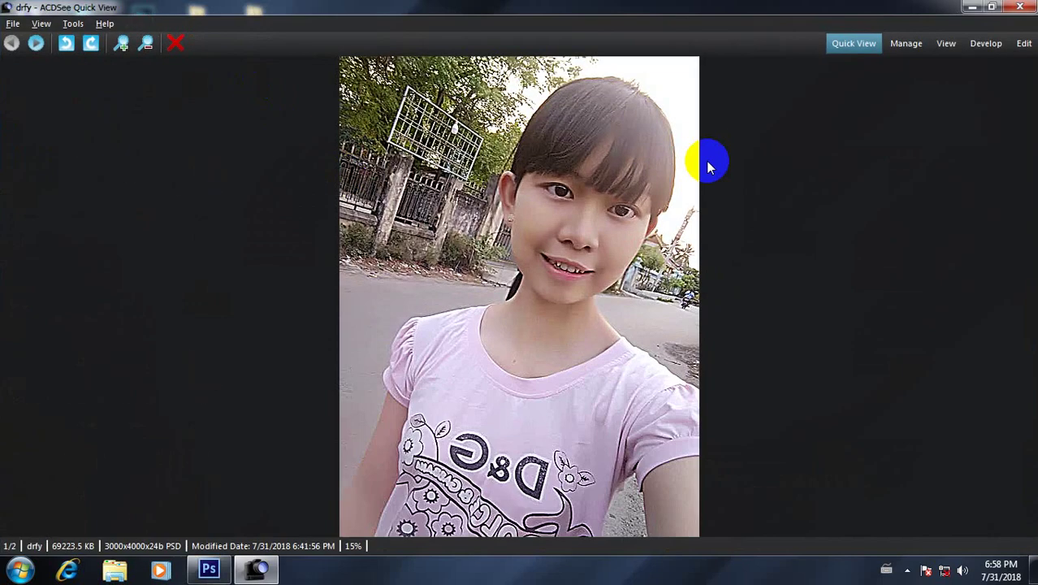
pyautogui.press('Escape')
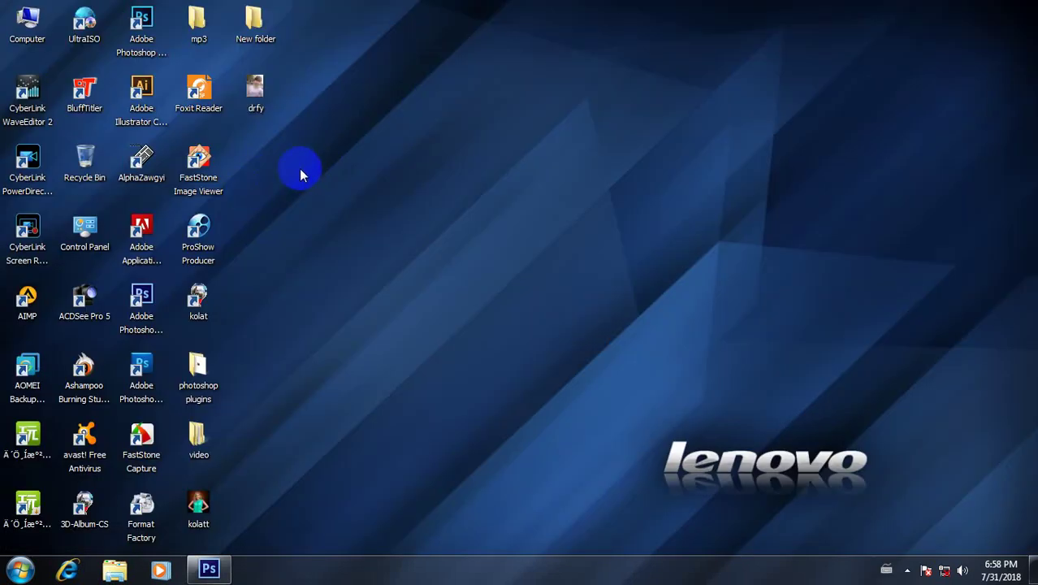
# View the bnm, photo from E:\kolat photo's New folder, then return to kolatt.psd.
pyautogui.doubleClick(27, 31)
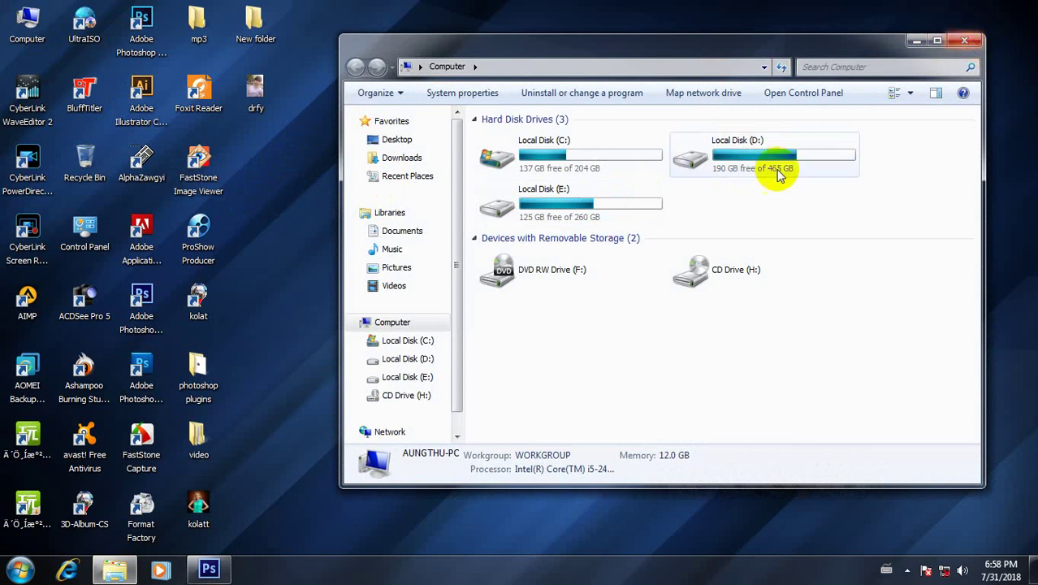
pyautogui.doubleClick(560, 210)
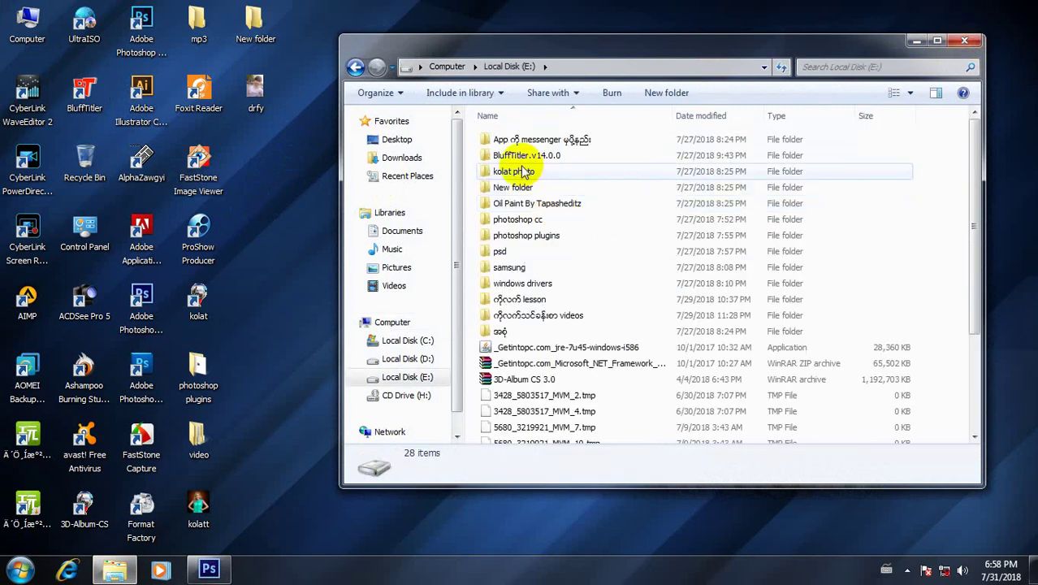
pyautogui.doubleClick(523, 171)
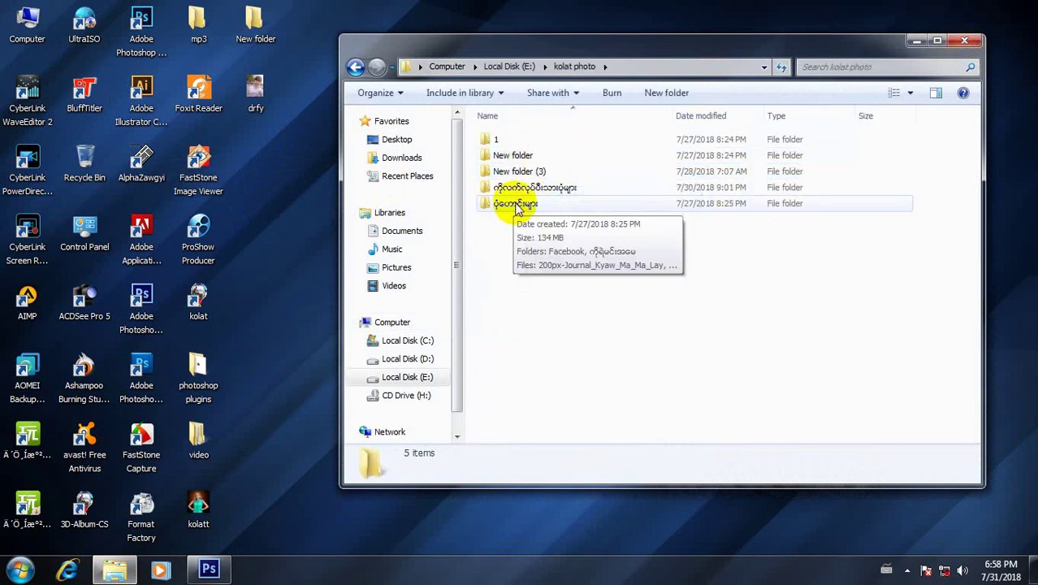
pyautogui.click(573, 190)
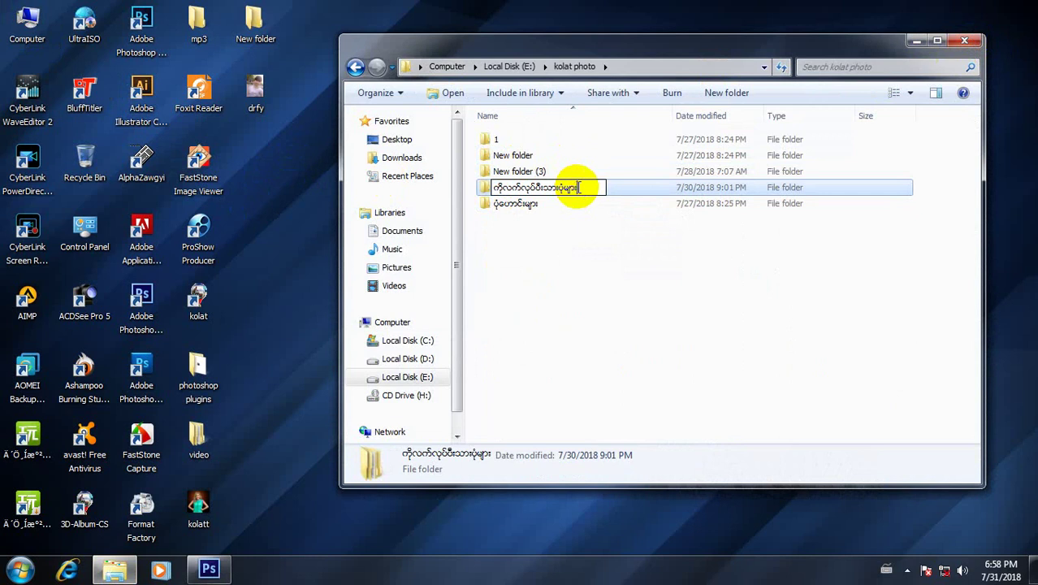
pyautogui.doubleClick(571, 188)
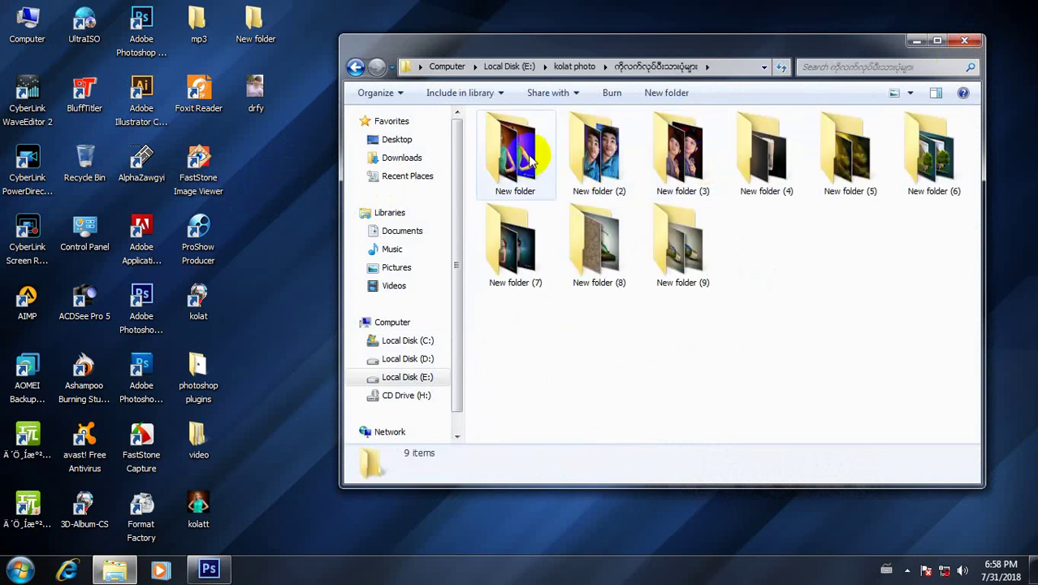
pyautogui.doubleClick(512, 158)
pyautogui.click(598, 165)
pyautogui.doubleClick(598, 165)
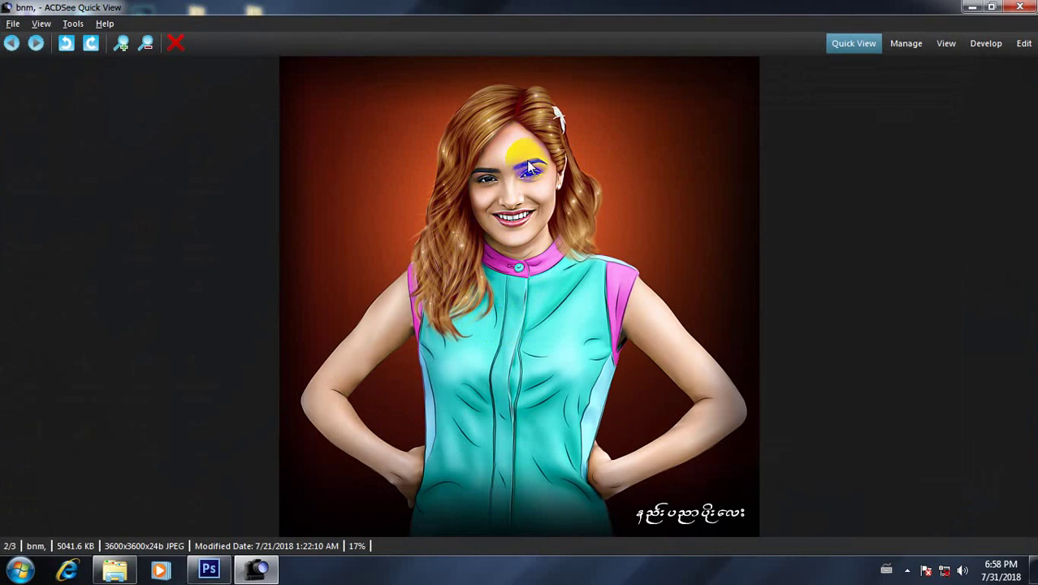
pyautogui.click(1019, 7)
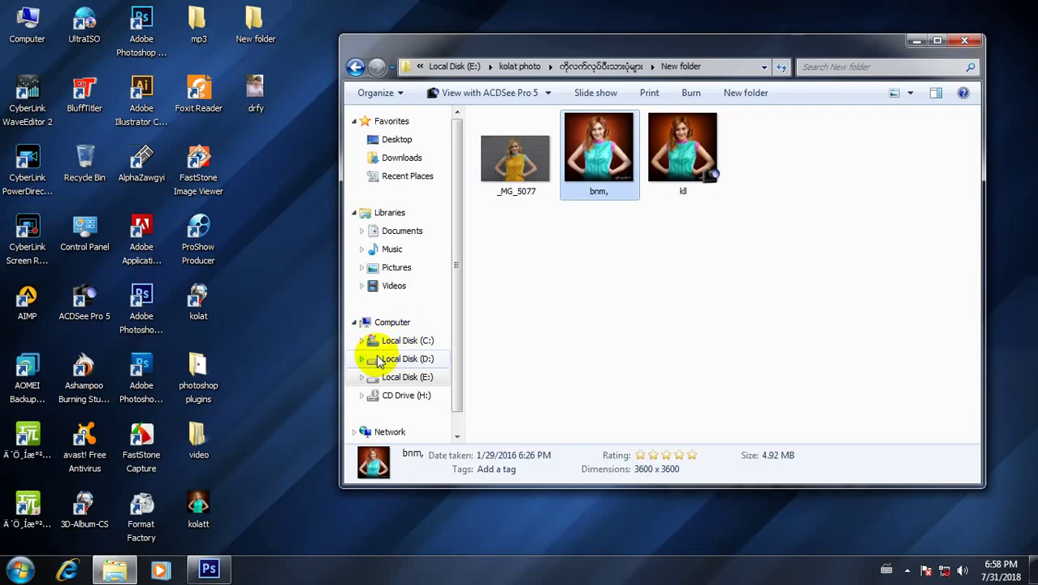
pyautogui.click(208, 569)
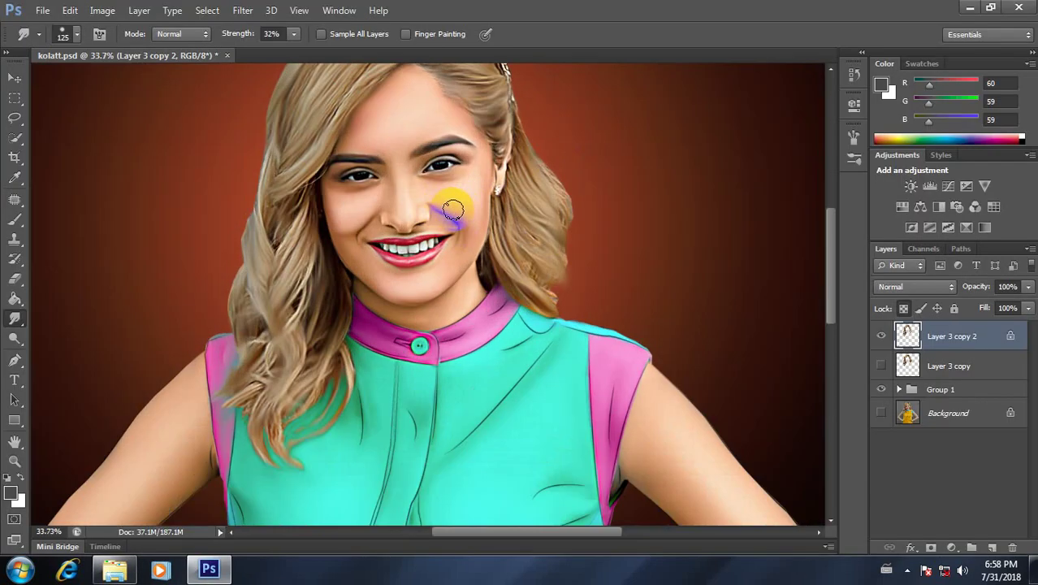
# Select Layer 12 in Group 1 and smudge the hair strands along the cheek and side edge.
pyautogui.moveTo(452, 209)
pyautogui.mouseDown()
pyautogui.moveTo(530, 307)
pyautogui.moveTo(538, 343)
pyautogui.mouseUp()
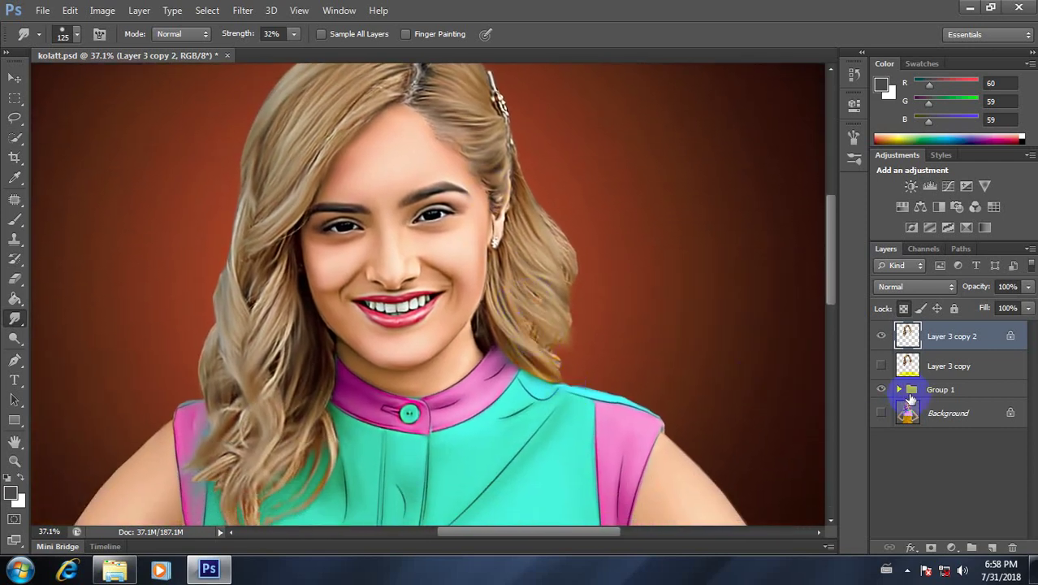
pyautogui.click(899, 390)
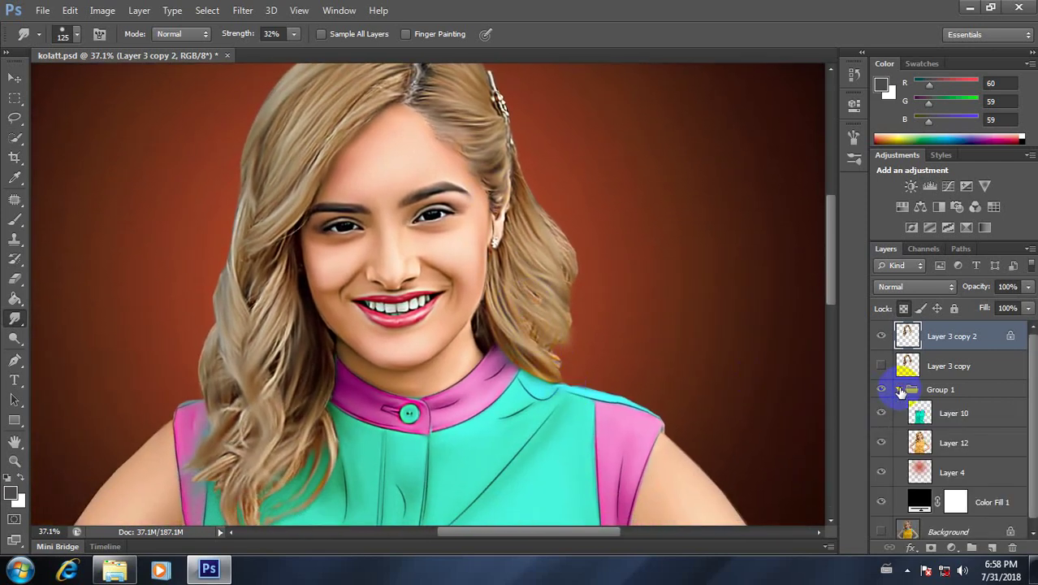
pyautogui.click(925, 444)
pyautogui.moveTo(497, 299); pyautogui.dragTo(532, 301)
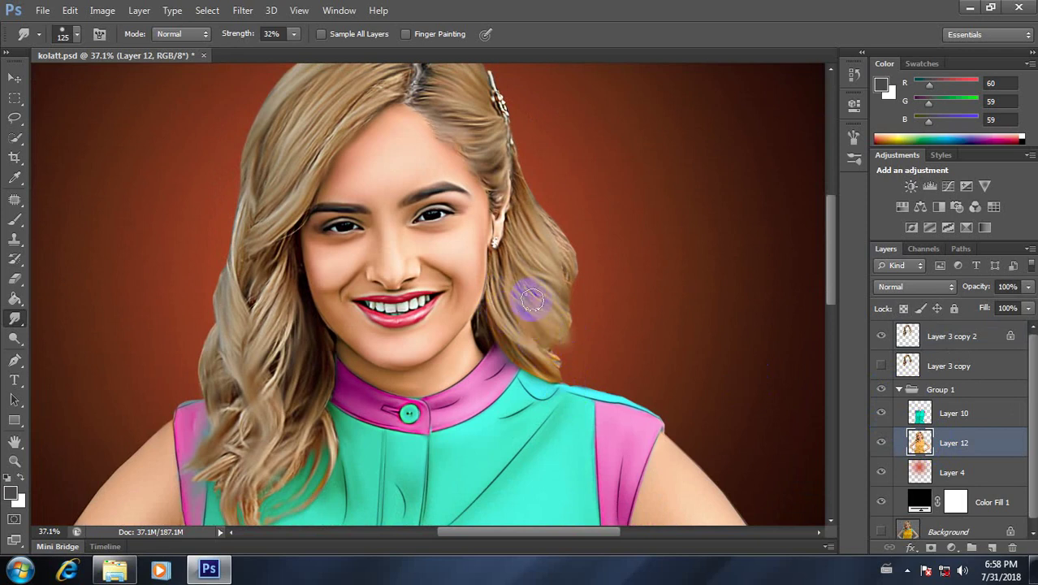
pyautogui.moveTo(543, 226)
pyautogui.mouseDown()
pyautogui.moveTo(544, 213)
pyautogui.moveTo(564, 277)
pyautogui.moveTo(556, 352)
pyautogui.moveTo(557, 327)
pyautogui.mouseUp()
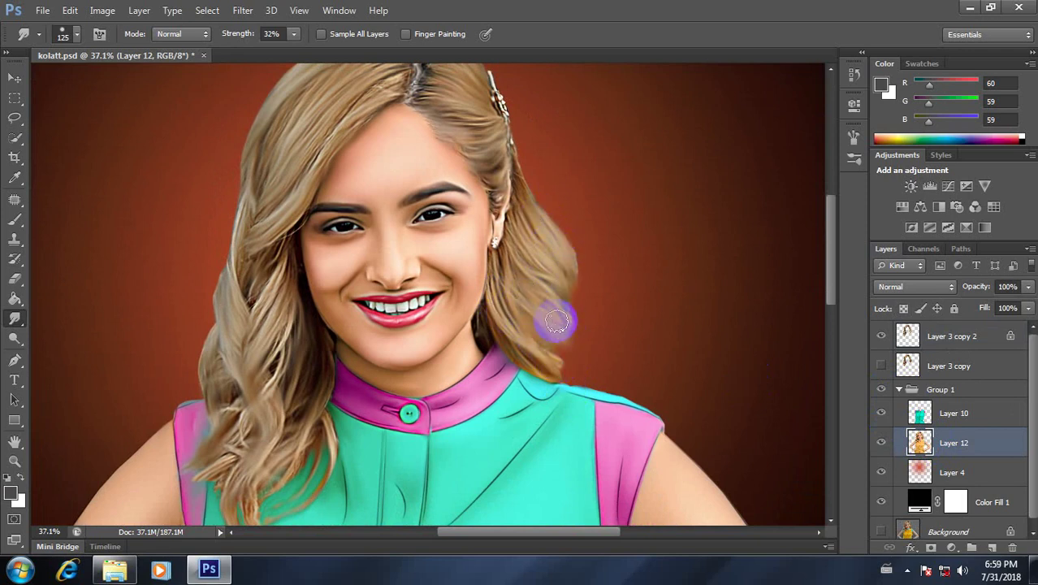
pyautogui.moveTo(285, 395)
pyautogui.mouseDown()
pyautogui.moveTo(232, 424)
pyautogui.moveTo(227, 385)
pyautogui.moveTo(234, 434)
pyautogui.mouseUp()
pyautogui.moveTo(247, 526)
pyautogui.mouseDown()
pyautogui.moveTo(311, 455)
pyautogui.moveTo(299, 403)
pyautogui.moveTo(274, 364)
pyautogui.moveTo(291, 293)
pyautogui.moveTo(243, 255)
pyautogui.moveTo(294, 93)
pyautogui.moveTo(257, 219)
pyautogui.moveTo(345, 120)
pyautogui.mouseUp()
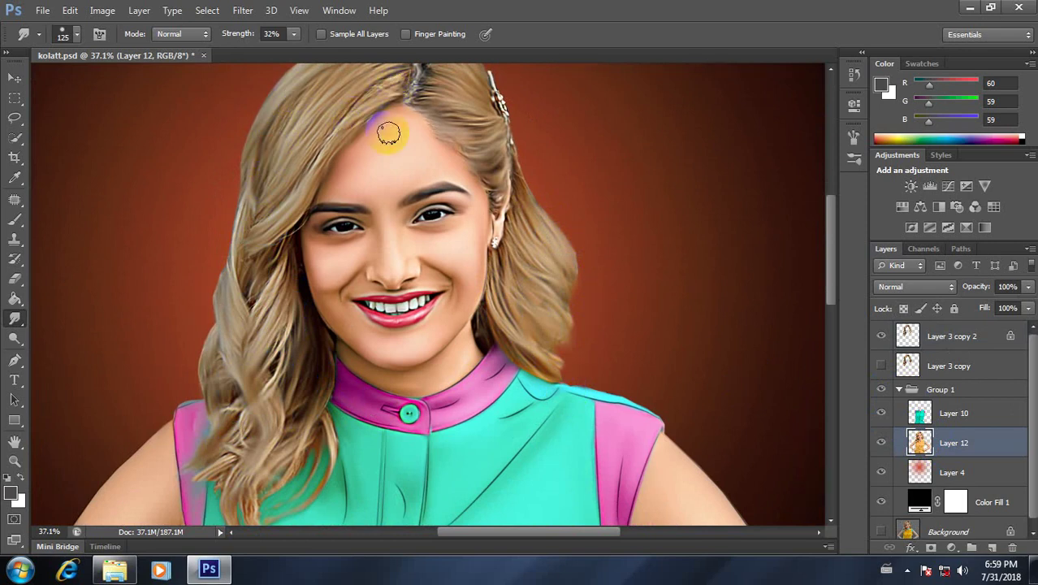
# Smudge the hair at the parting and shrink the smudge brush to 70.
pyautogui.scroll(-1, 388, 133)
pyautogui.scroll(2, 405, 139)
pyautogui.moveTo(399, 185)
pyautogui.mouseDown()
pyautogui.moveTo(402, 199)
pyautogui.moveTo(405, 127)
pyautogui.moveTo(397, 172)
pyautogui.mouseUp()
pyautogui.press('[')
pyautogui.press('[')
pyautogui.press('[')
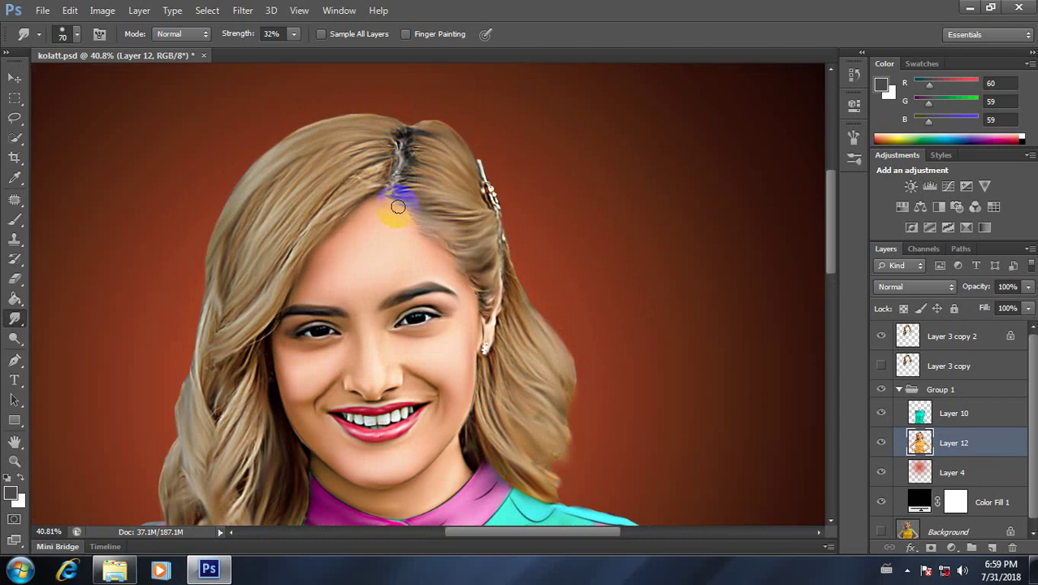
pyautogui.scroll(-2, 398, 206)
pyautogui.scroll(-1, 382, 231)
pyautogui.moveTo(865, 450); pyautogui.dragTo(901, 396)
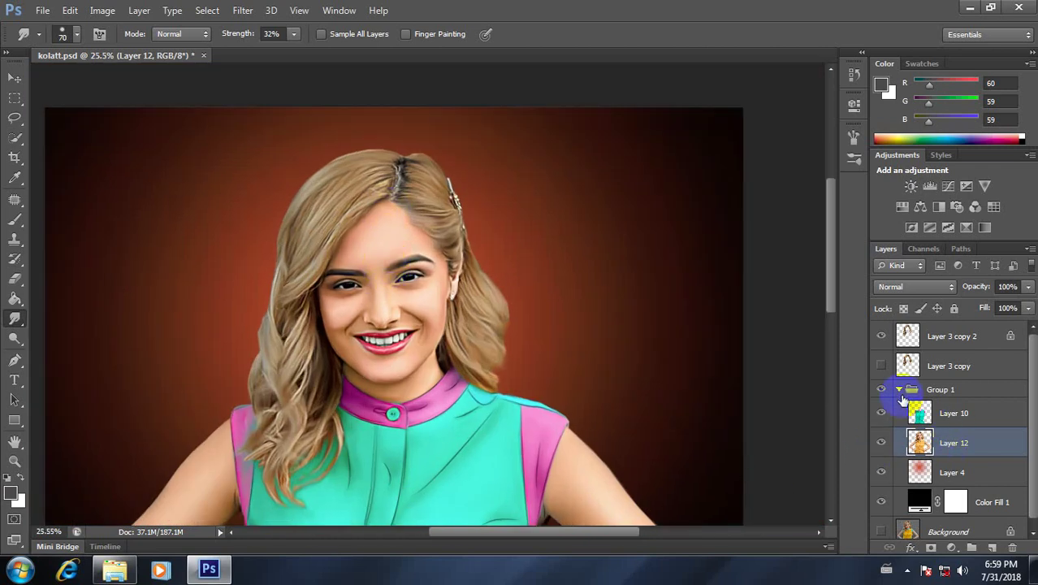
# Select Layer 3 copy 2, switch to the 150 px Brush tool, and show the brush preset library menu.
pyautogui.click(899, 390)
pyautogui.click(906, 335)
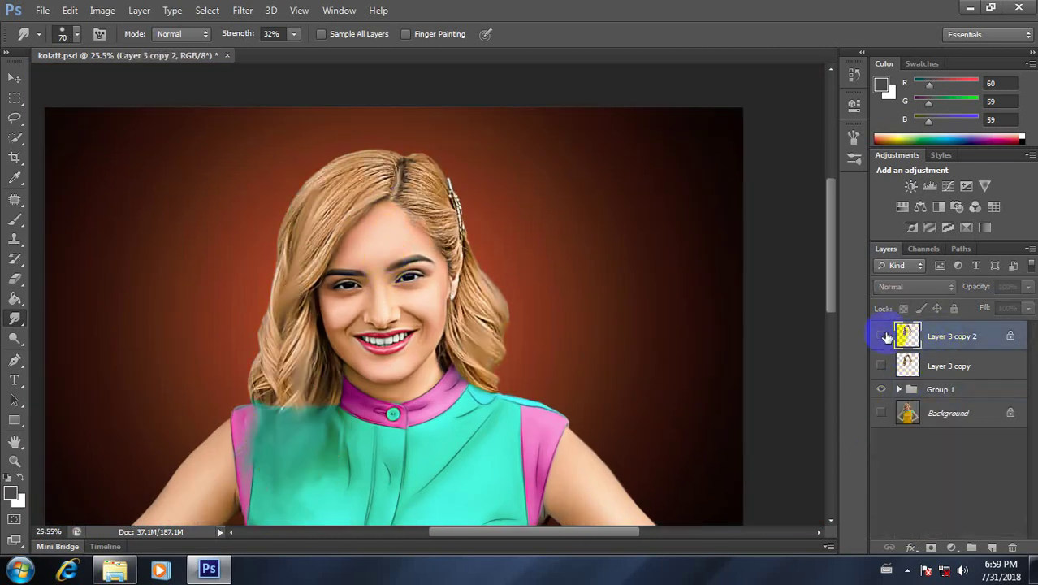
pyautogui.click(882, 335)
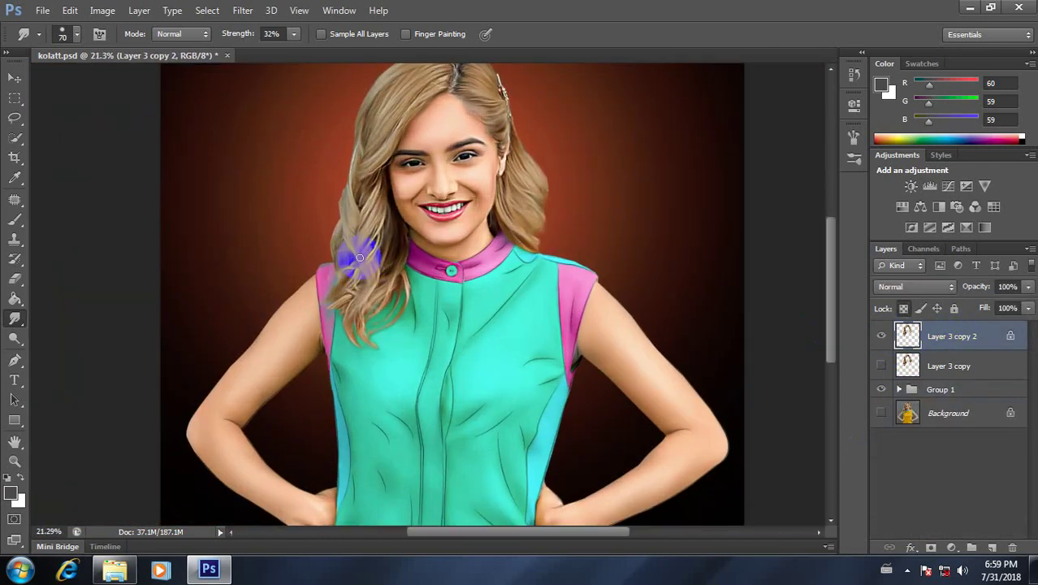
pyautogui.click(16, 219)
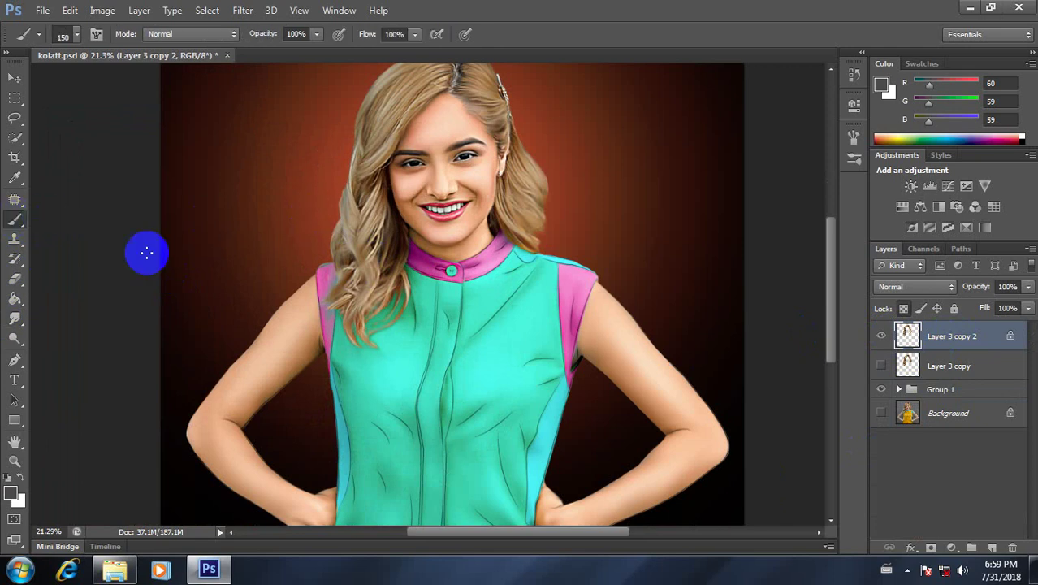
pyautogui.rightClick(512, 217)
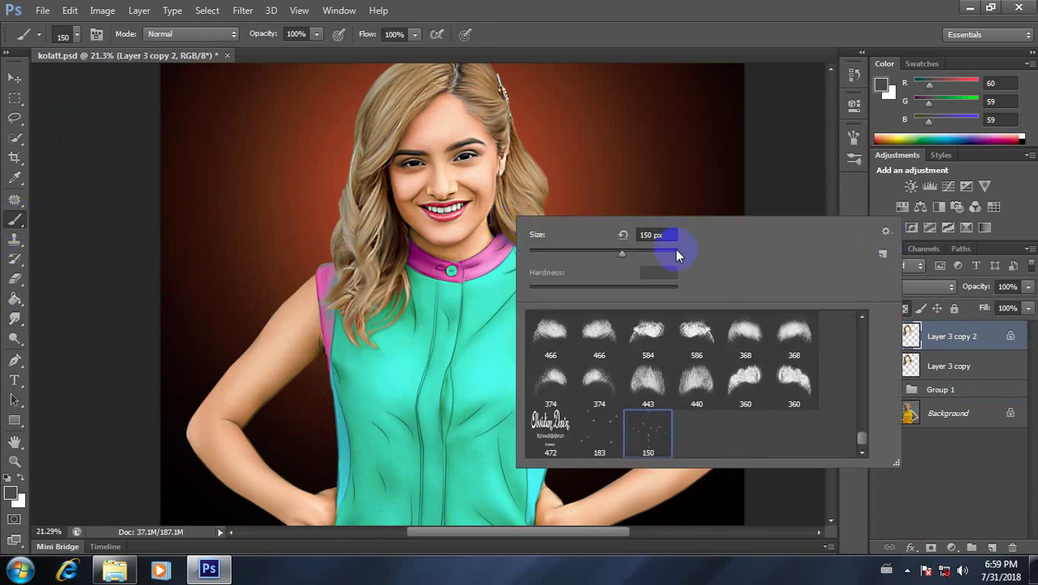
pyautogui.click(886, 233)
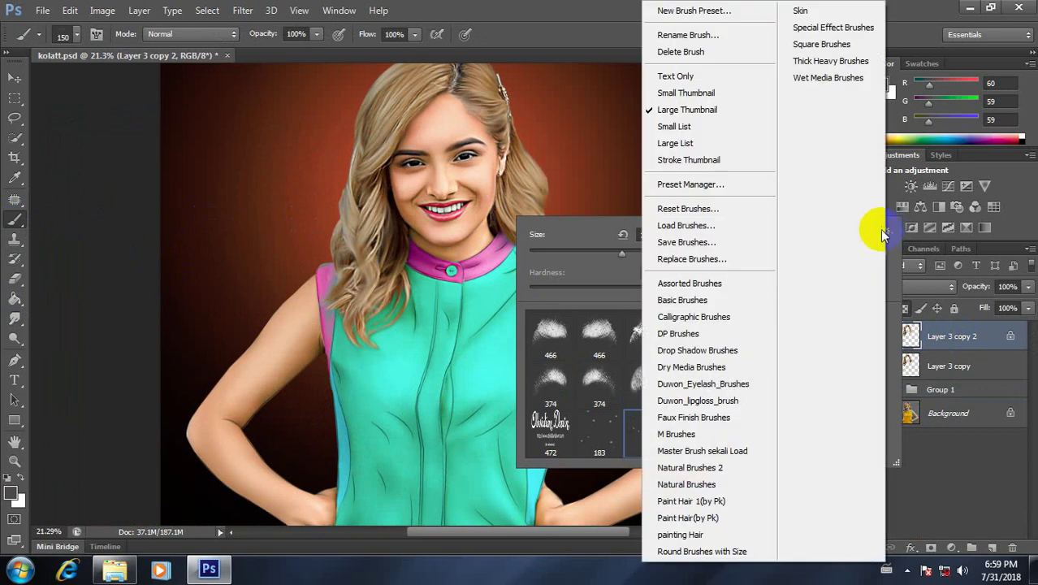
# Browse the Desktop and Local Disk (D:) for a brush file to load.
pyautogui.click(700, 231)
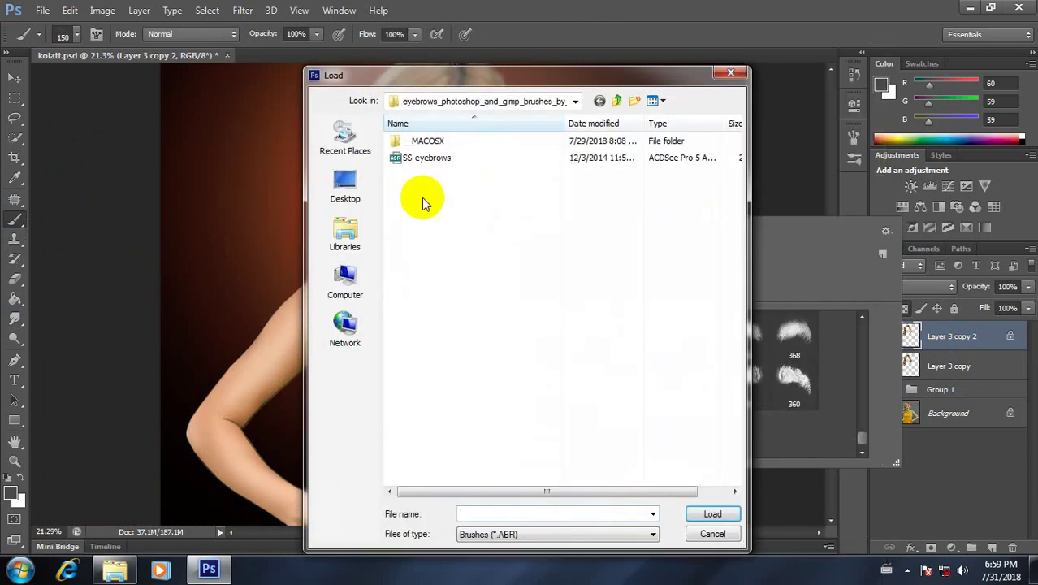
pyautogui.click(349, 186)
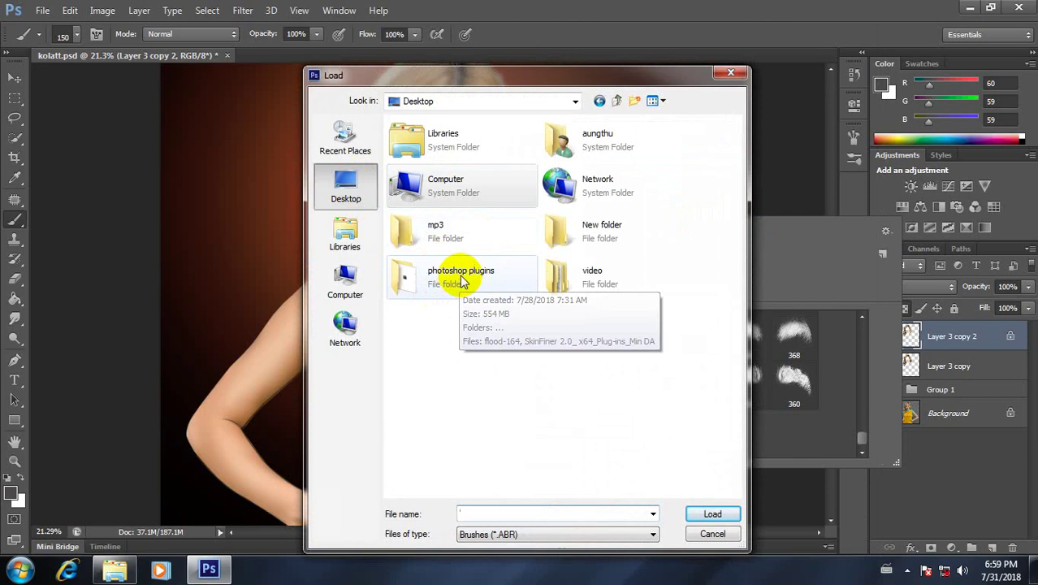
pyautogui.doubleClick(611, 225)
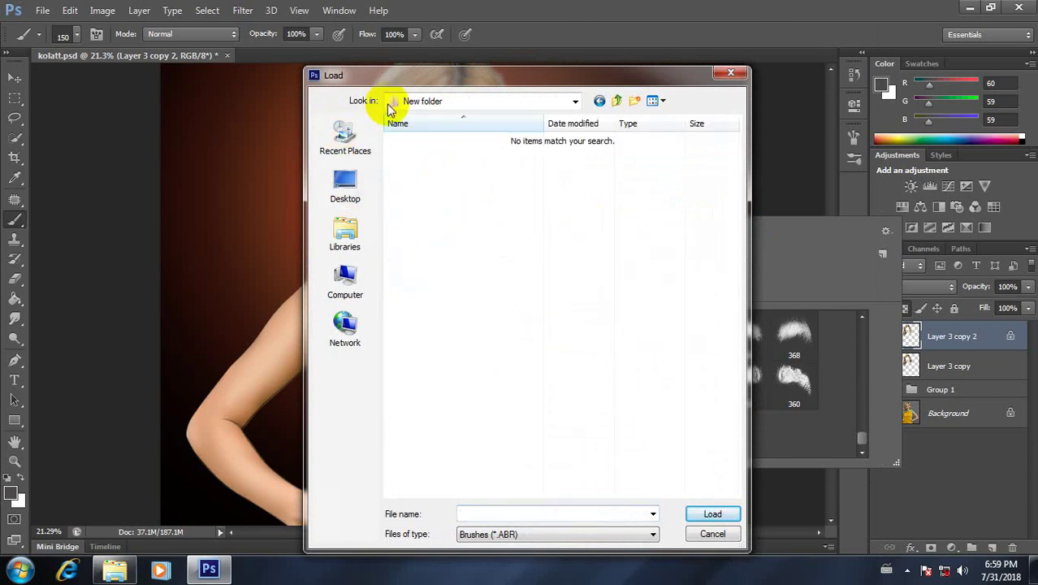
pyautogui.click(598, 101)
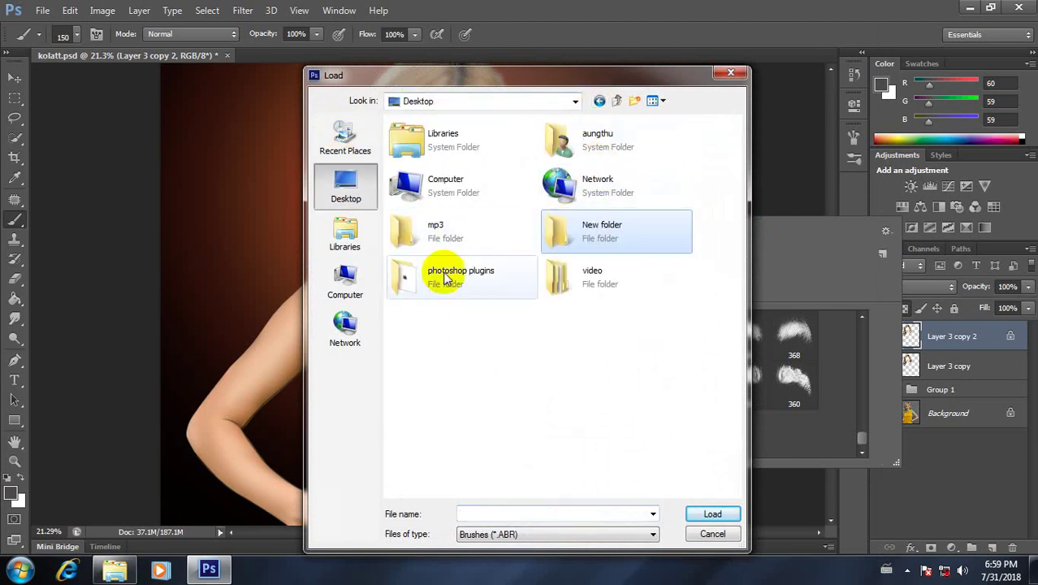
pyautogui.click(349, 281)
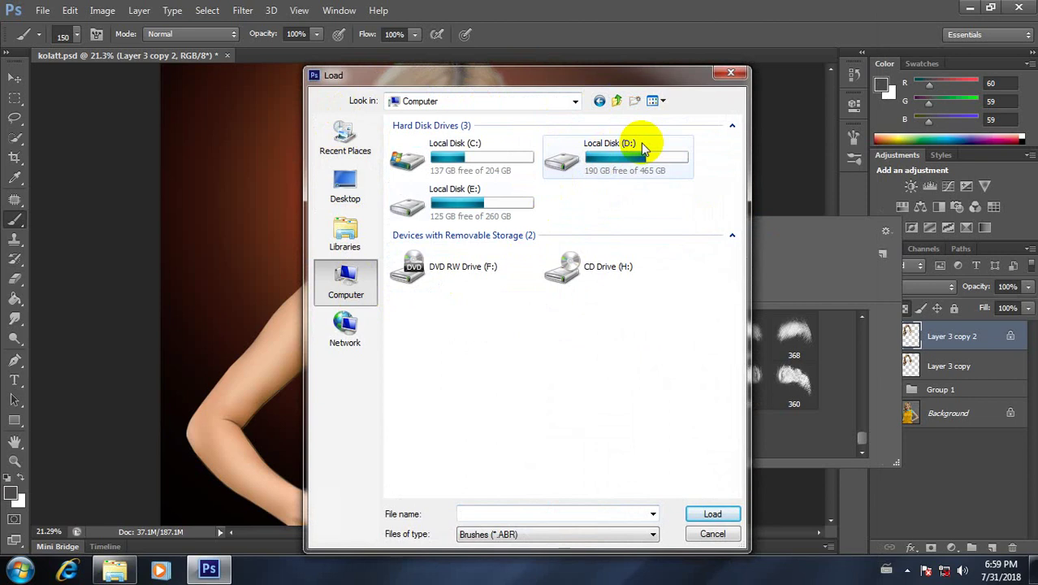
pyautogui.click(621, 156)
pyautogui.doubleClick(598, 165)
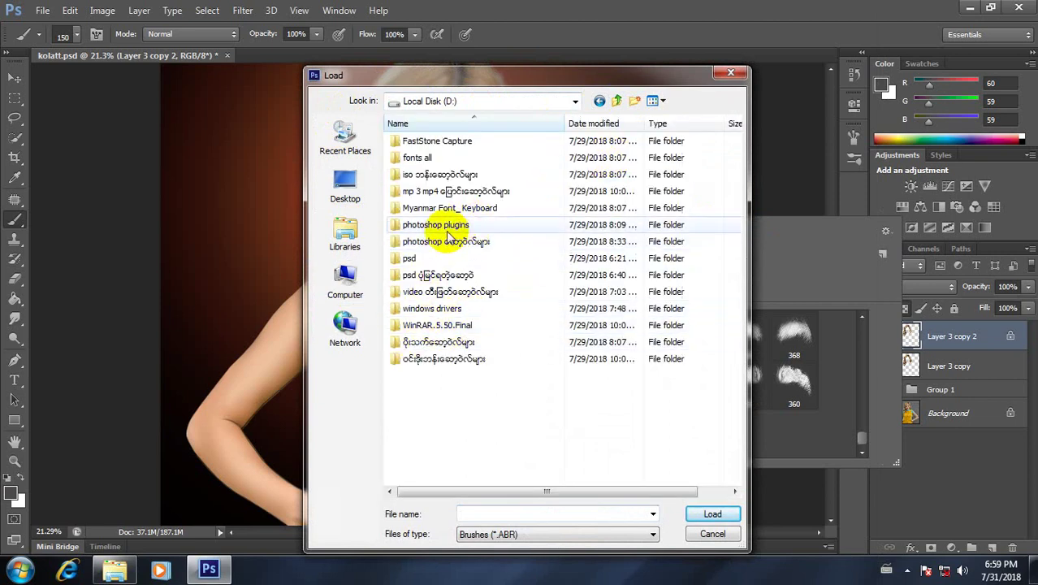
# Load the Rain Brush set from photoshop plugins > Brushes > Brush Rain.
pyautogui.doubleClick(438, 225)
pyautogui.doubleClick(418, 158)
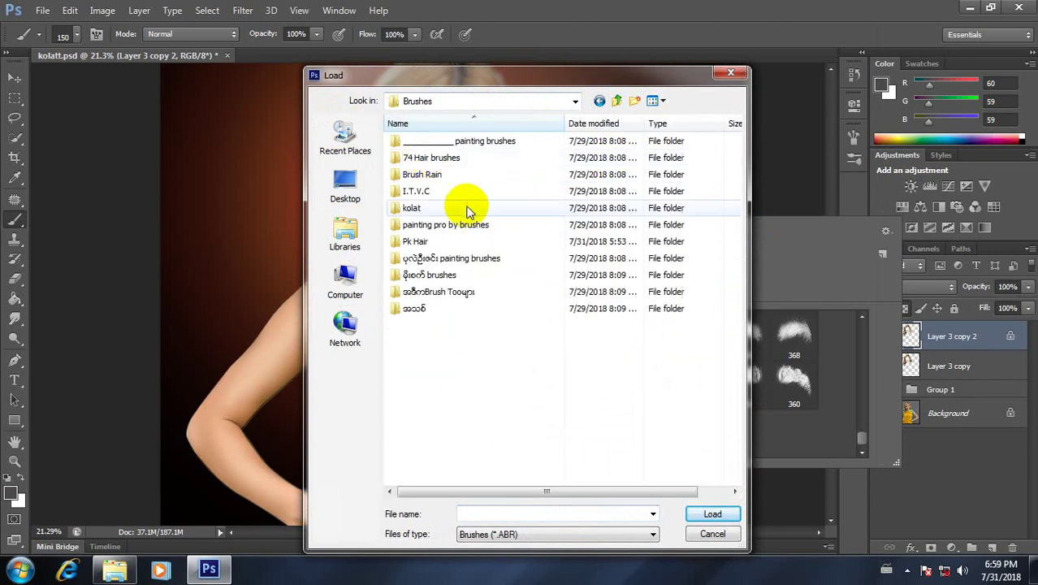
pyautogui.doubleClick(429, 175)
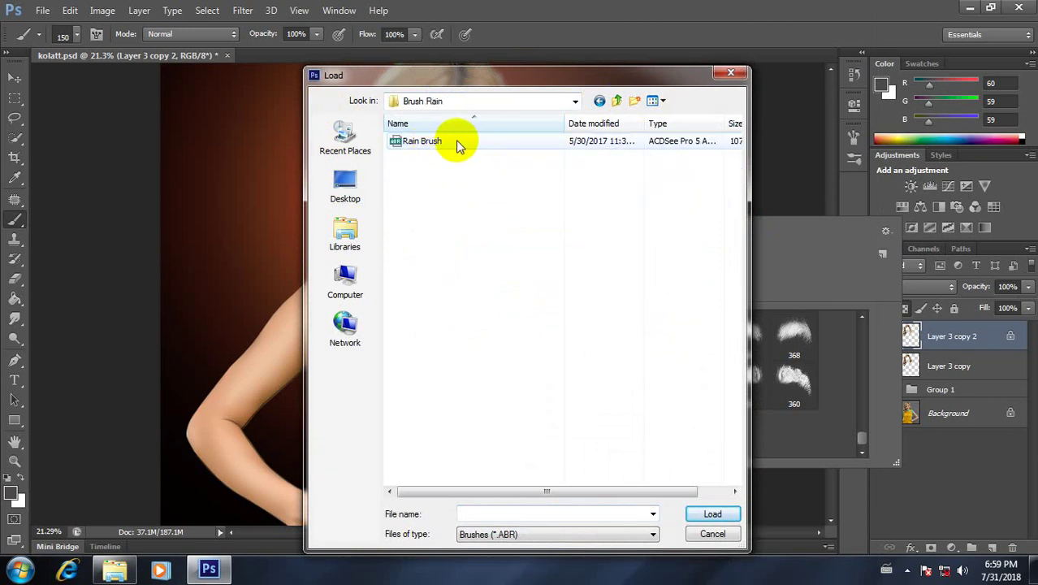
pyautogui.click(445, 145)
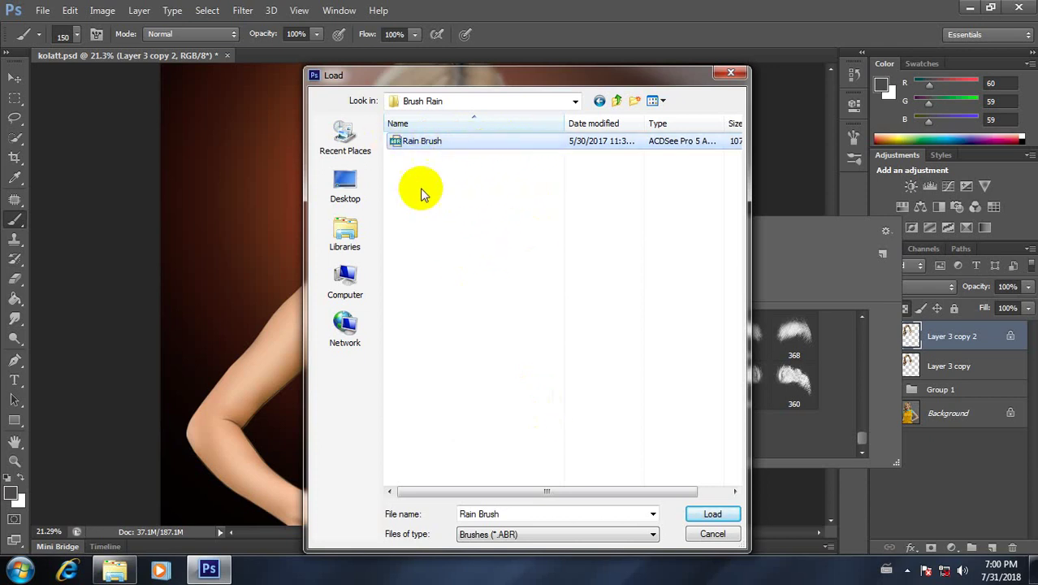
pyautogui.click(424, 142)
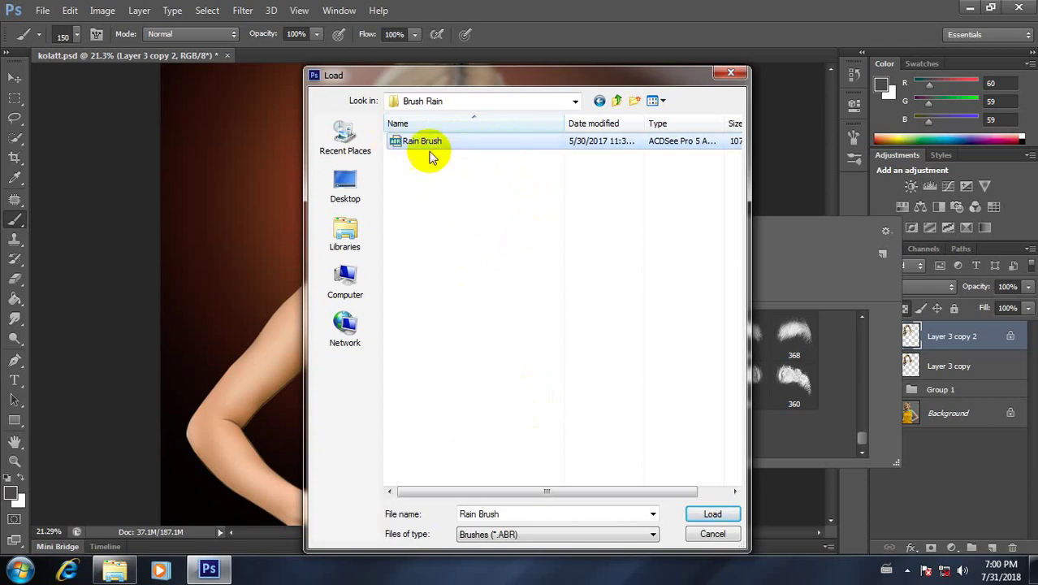
pyautogui.click(708, 517)
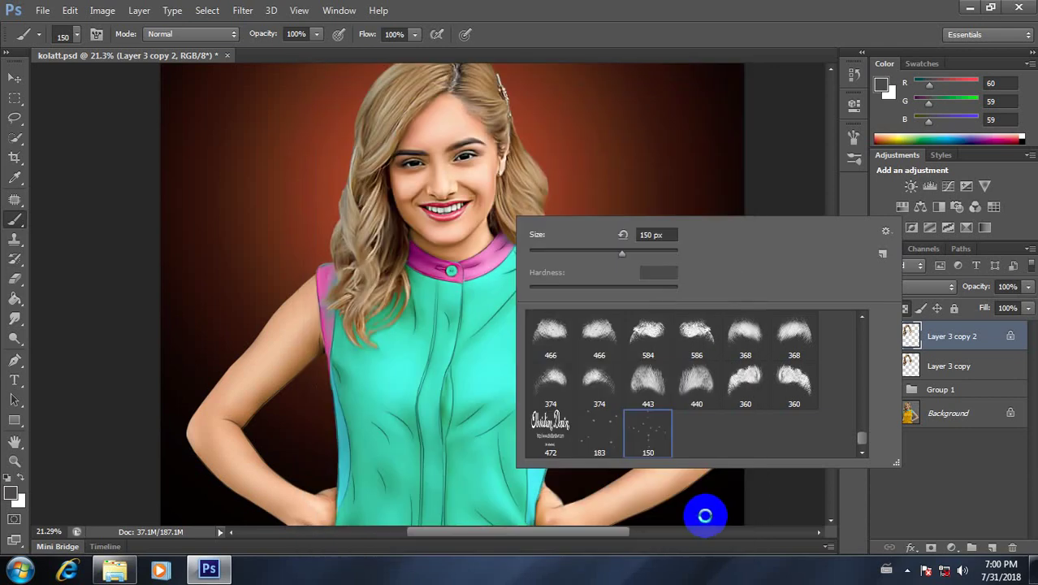
# Try the 150 px and 2500 px rain texture brush presets.
pyautogui.scroll(-1, 755, 445)
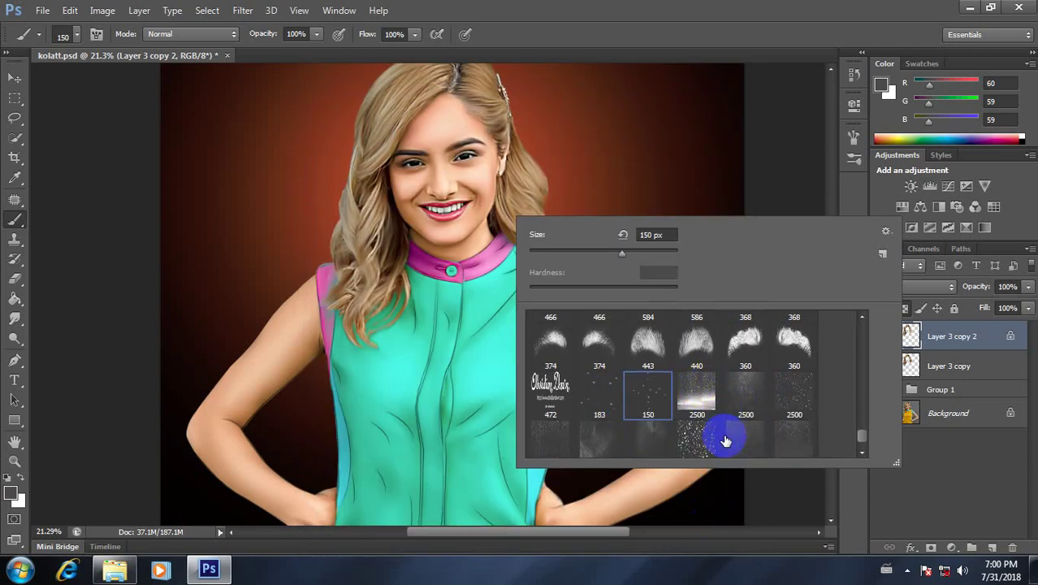
pyautogui.scroll(-2, 751, 407)
pyautogui.scroll(-1, 759, 406)
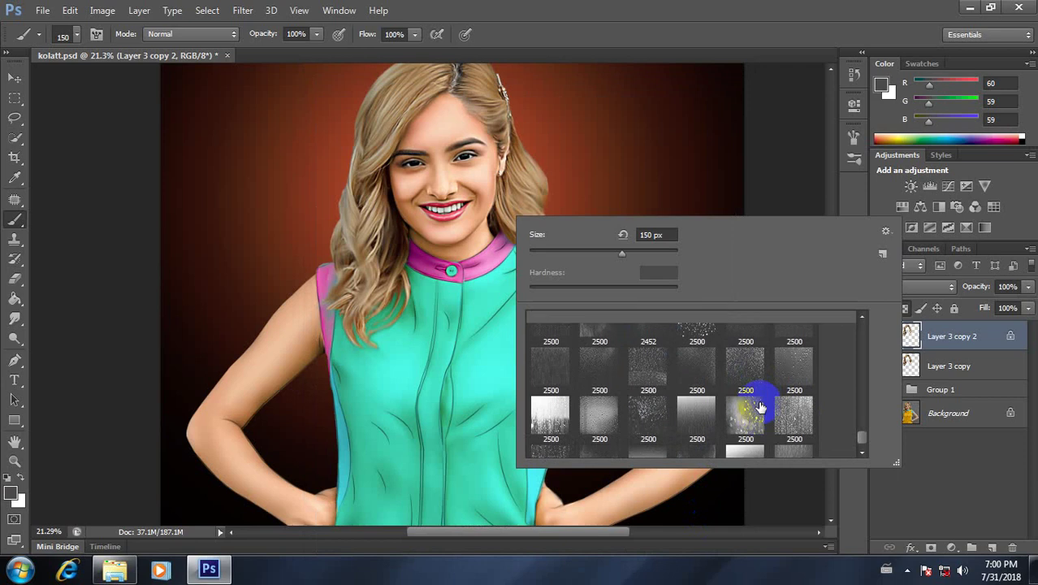
pyautogui.scroll(2, 754, 406)
pyautogui.click(649, 362)
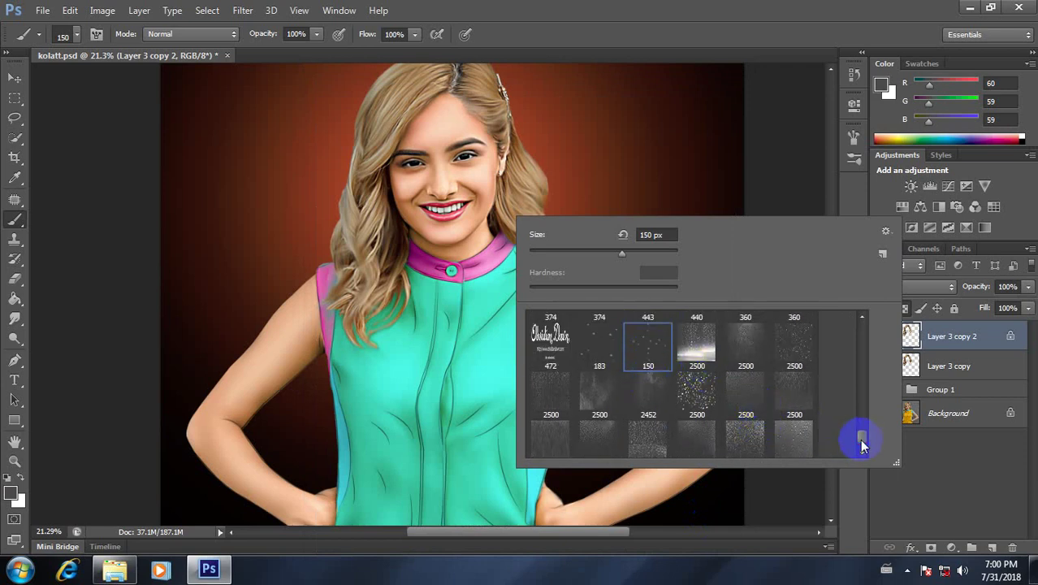
pyautogui.moveTo(861, 437); pyautogui.dragTo(864, 453)
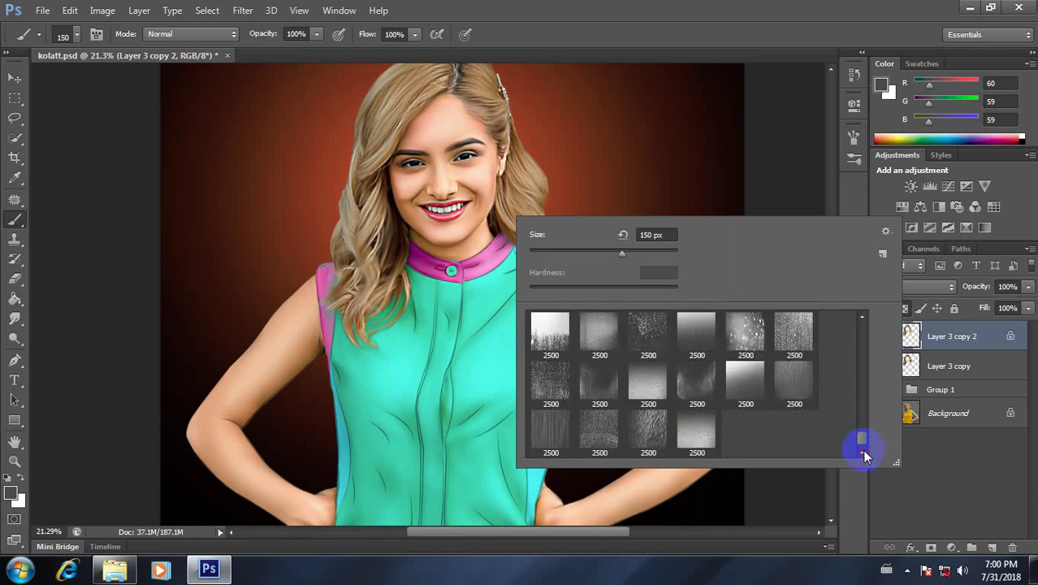
pyautogui.click(752, 341)
pyautogui.click(394, 220)
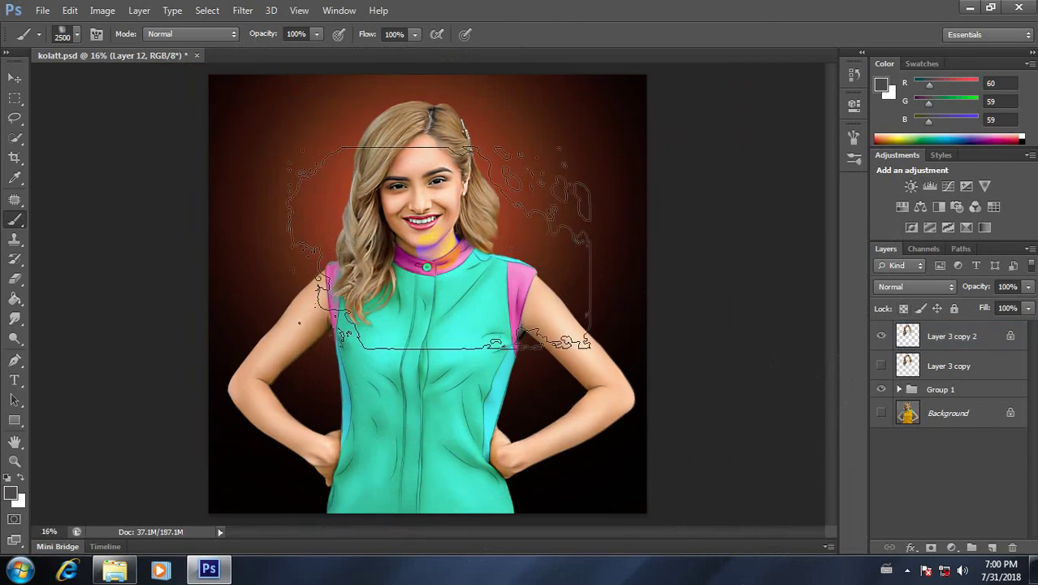
# Try the 150 px sparkle brush preset from the canvas brush picker.
pyautogui.rightClick(427, 231)
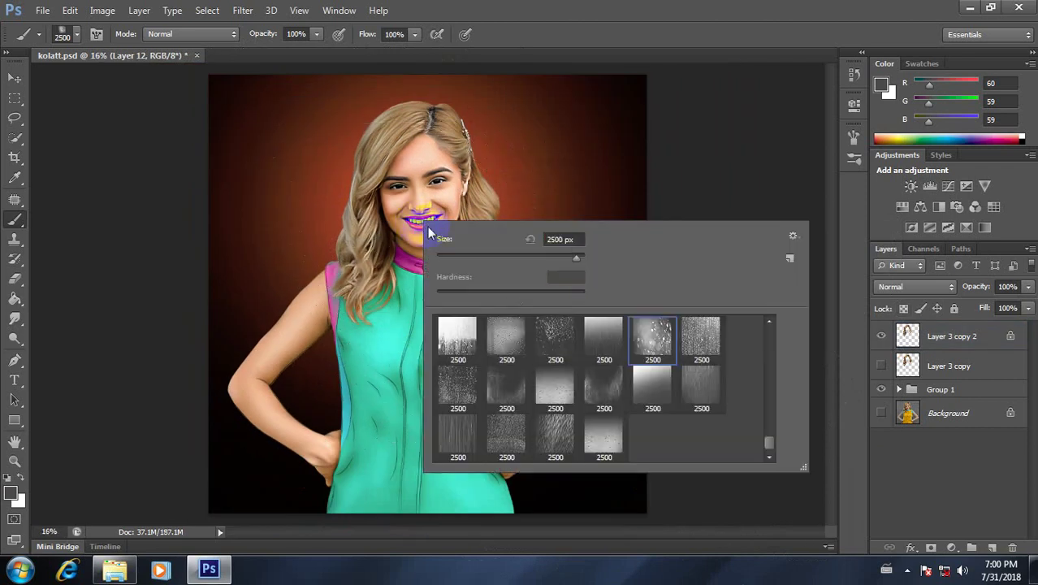
pyautogui.scroll(2, 642, 414)
pyautogui.scroll(1, 646, 415)
pyautogui.scroll(1, 646, 415)
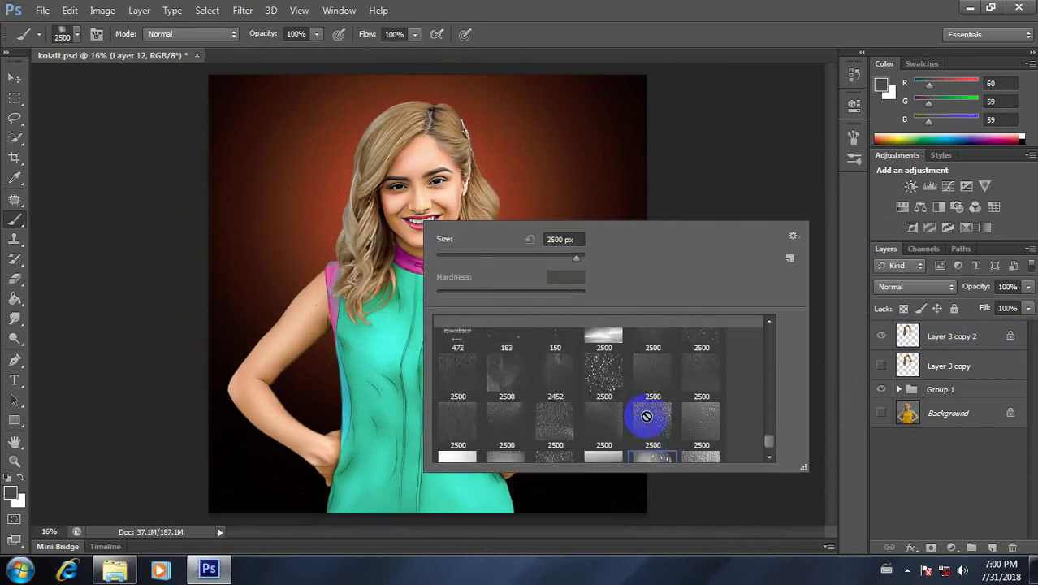
pyautogui.scroll(1, 646, 416)
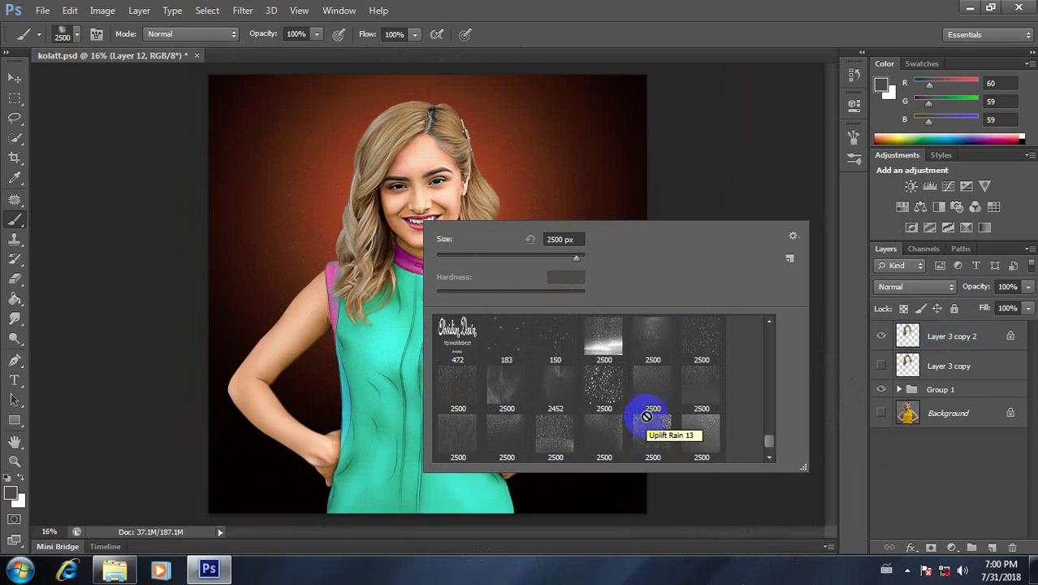
pyautogui.scroll(1, 647, 416)
pyautogui.click(552, 406)
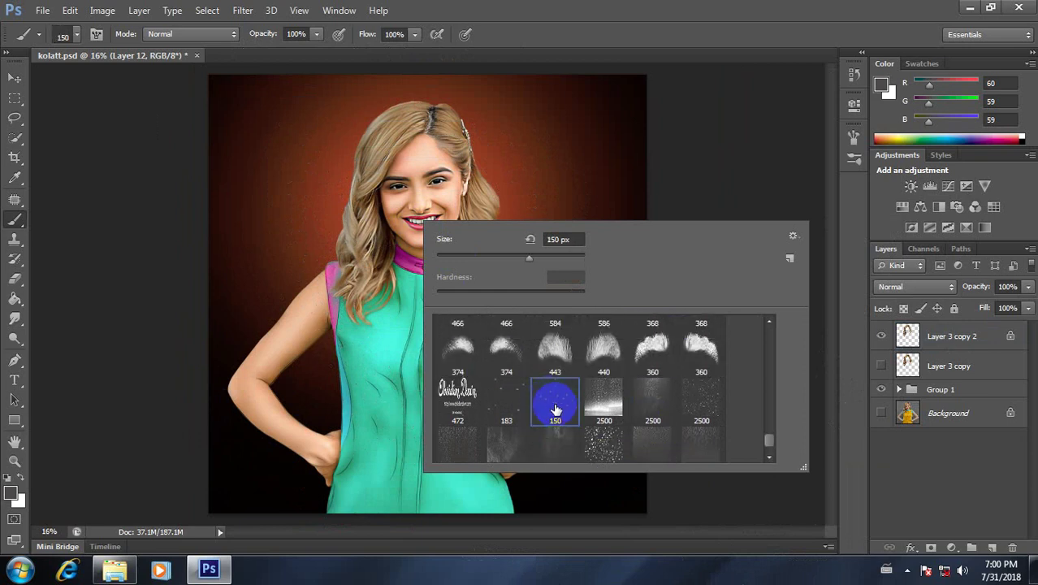
pyautogui.scroll(1, 559, 412)
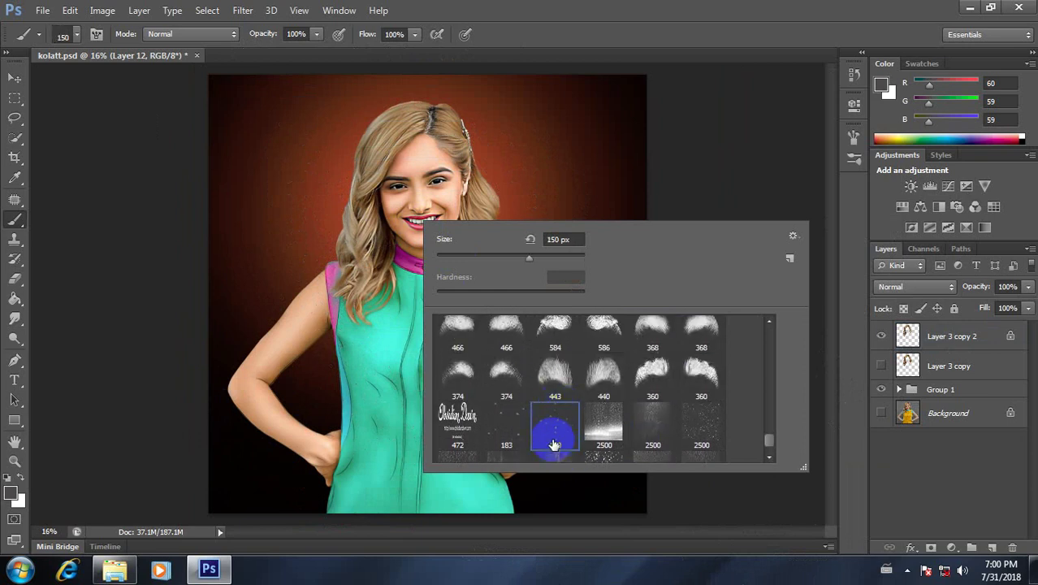
pyautogui.moveTo(769, 444); pyautogui.dragTo(767, 331)
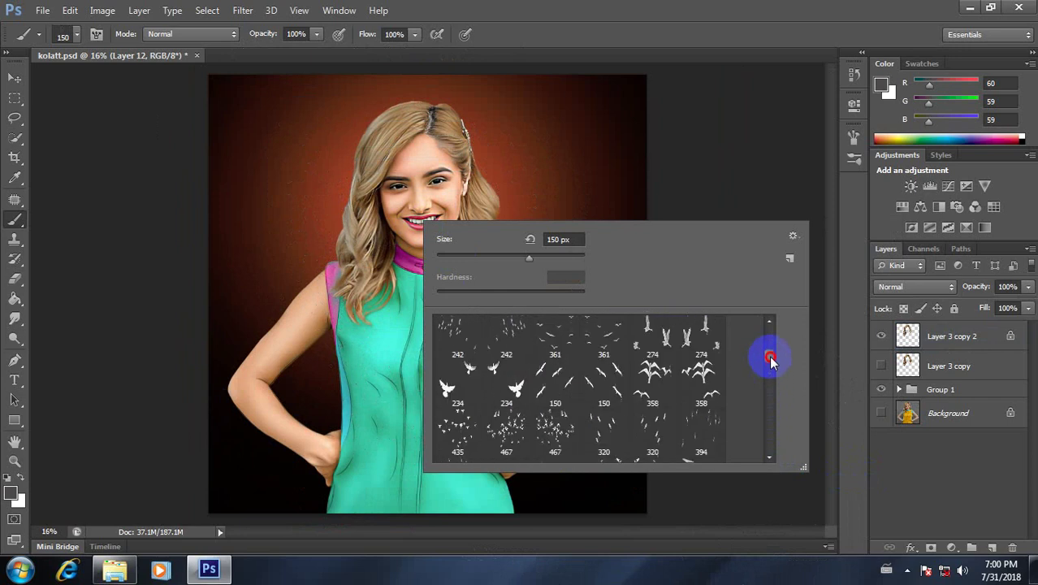
# Choose the 200 px speckled scatter brush preset, then switch to the pen tool.
pyautogui.scroll(-2, 652, 395)
pyautogui.scroll(-3, 652, 395)
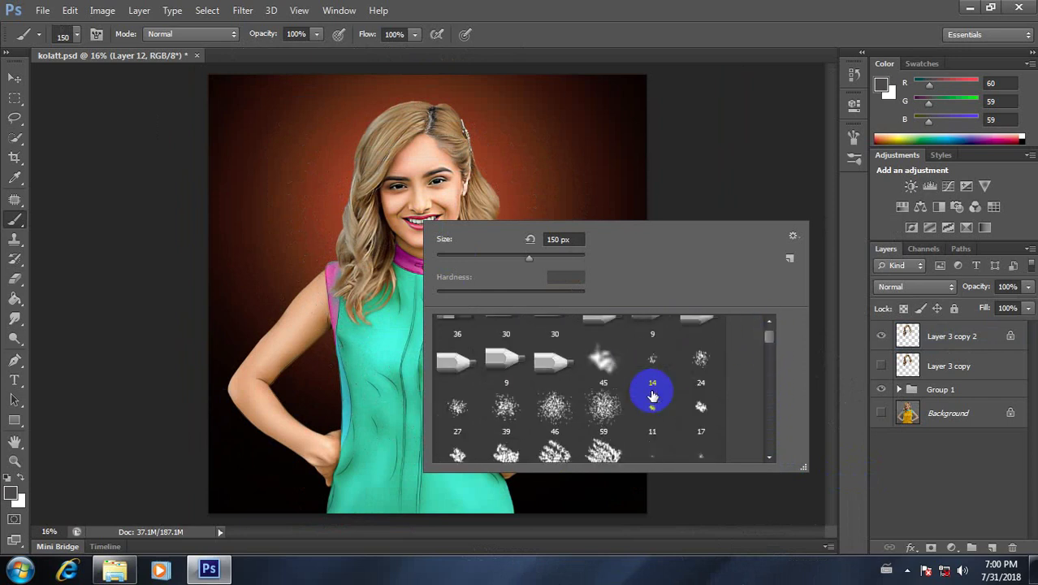
pyautogui.scroll(-2, 652, 395)
pyautogui.scroll(-2, 652, 395)
pyautogui.scroll(-2, 652, 396)
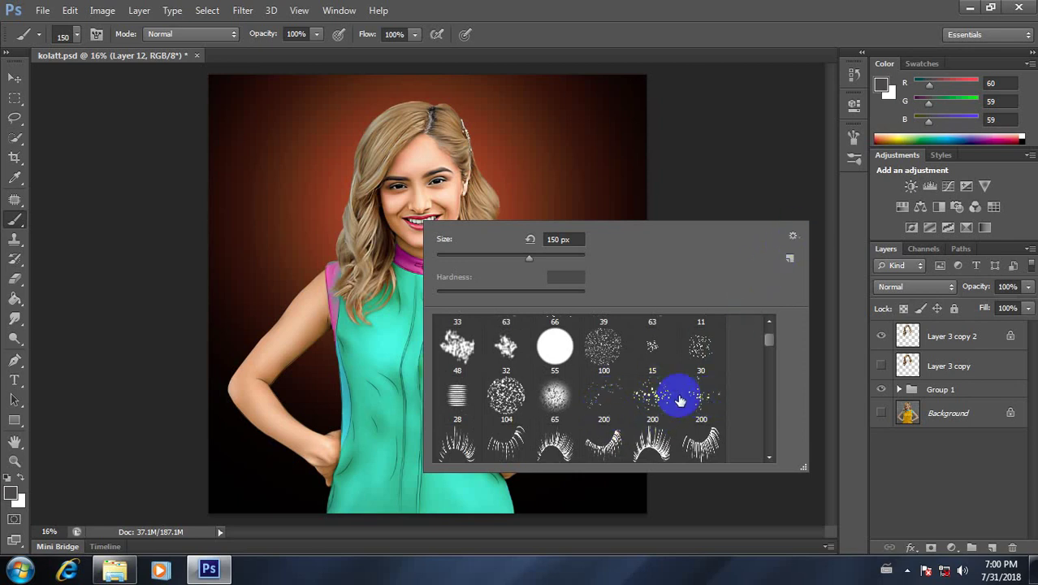
pyautogui.click(604, 399)
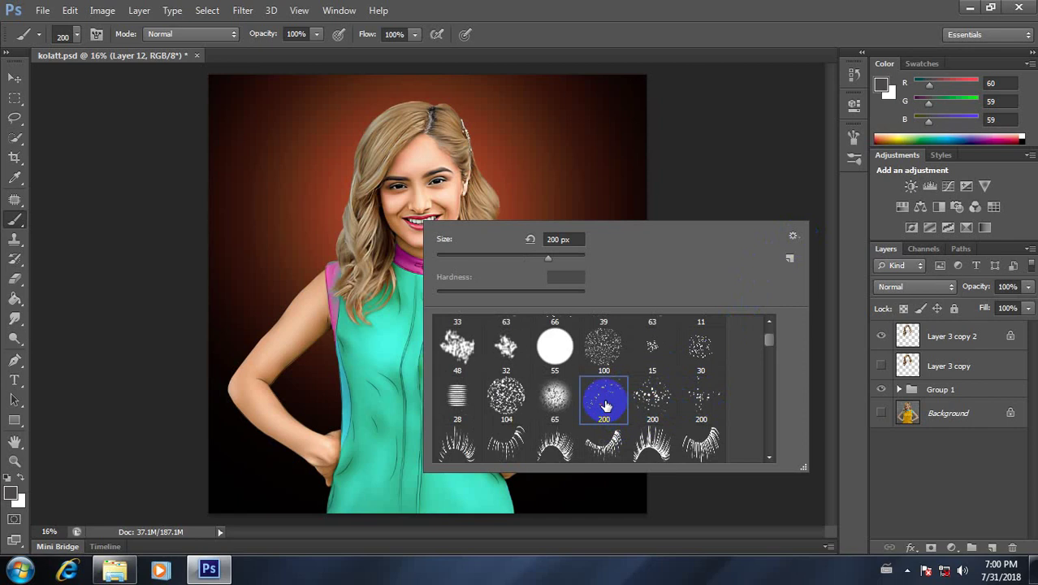
pyautogui.click(14, 219)
pyautogui.click(14, 360)
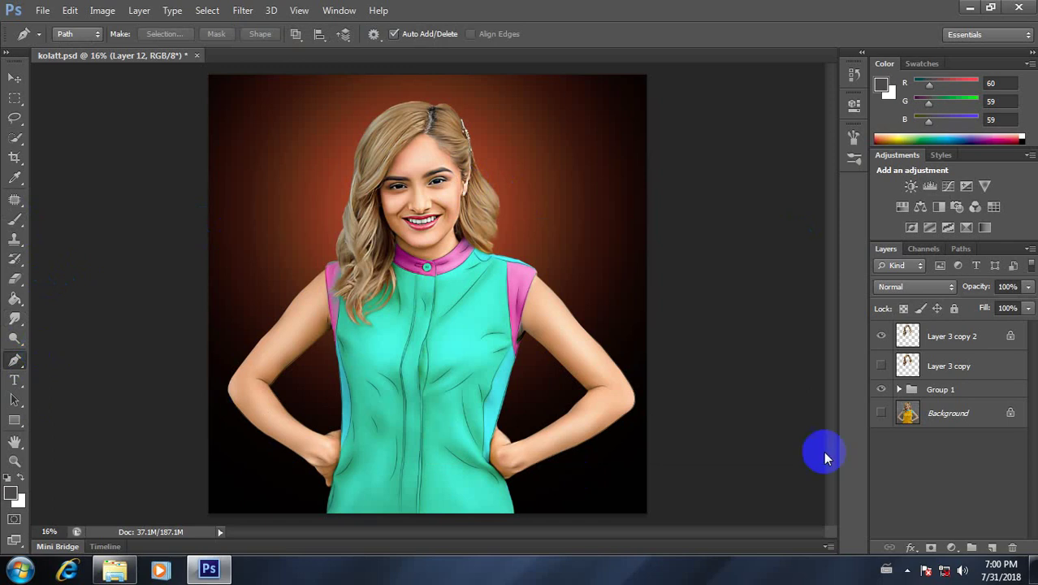
# Add a new empty layer above Layer 3 copy 2 for hair strands.
pyautogui.click(15, 219)
pyautogui.rightClick(484, 230)
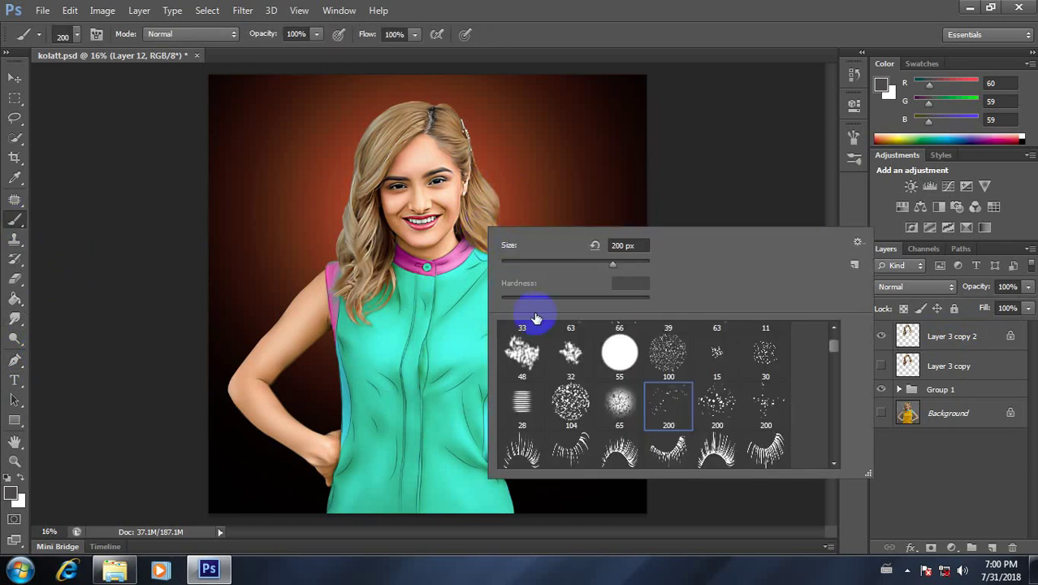
pyautogui.click(723, 191)
pyautogui.scroll(5, 479, 231)
pyautogui.moveTo(457, 194); pyautogui.dragTo(500, 286)
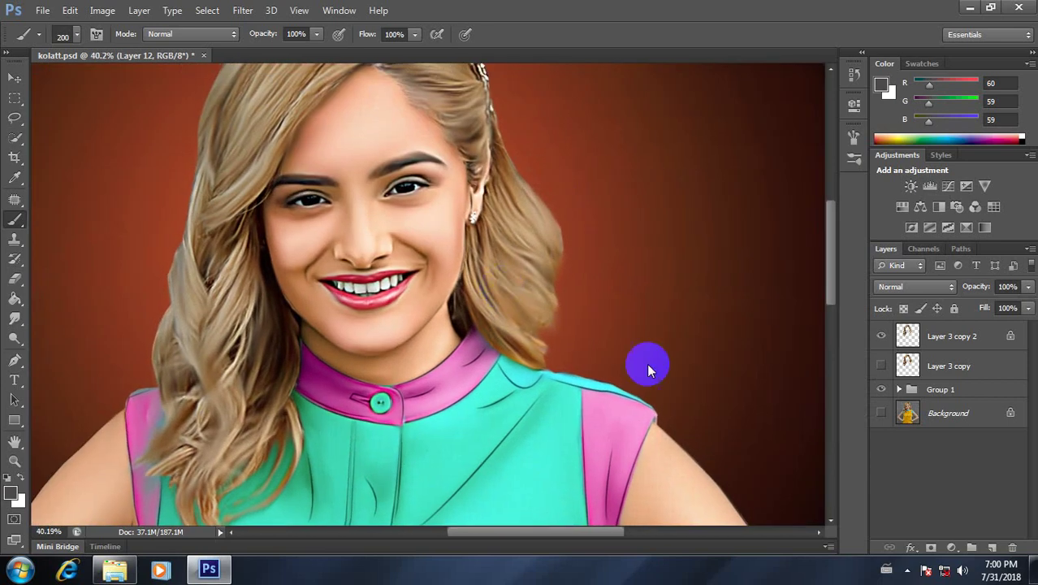
pyautogui.click(968, 341)
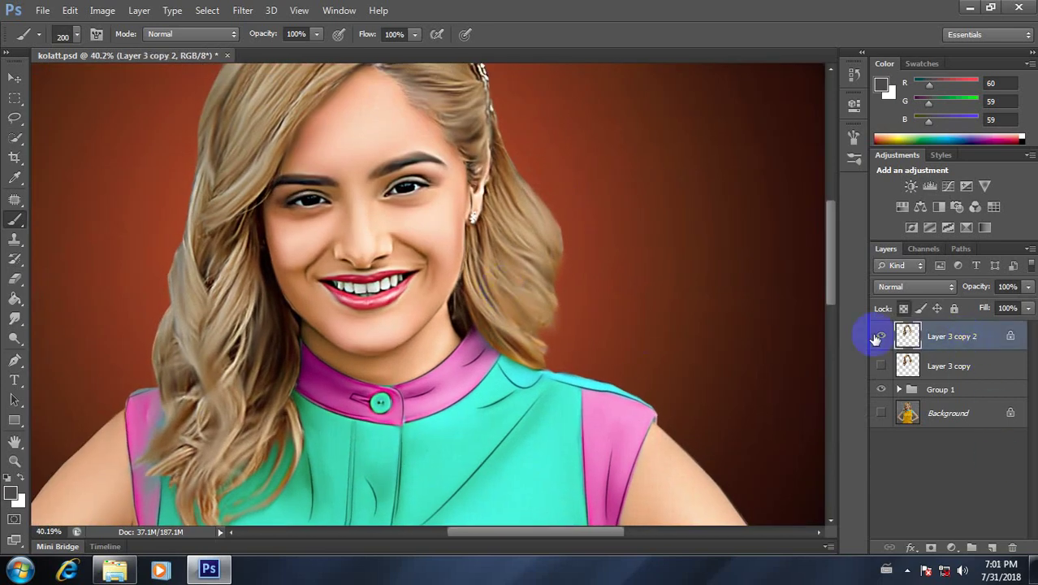
pyautogui.click(992, 548)
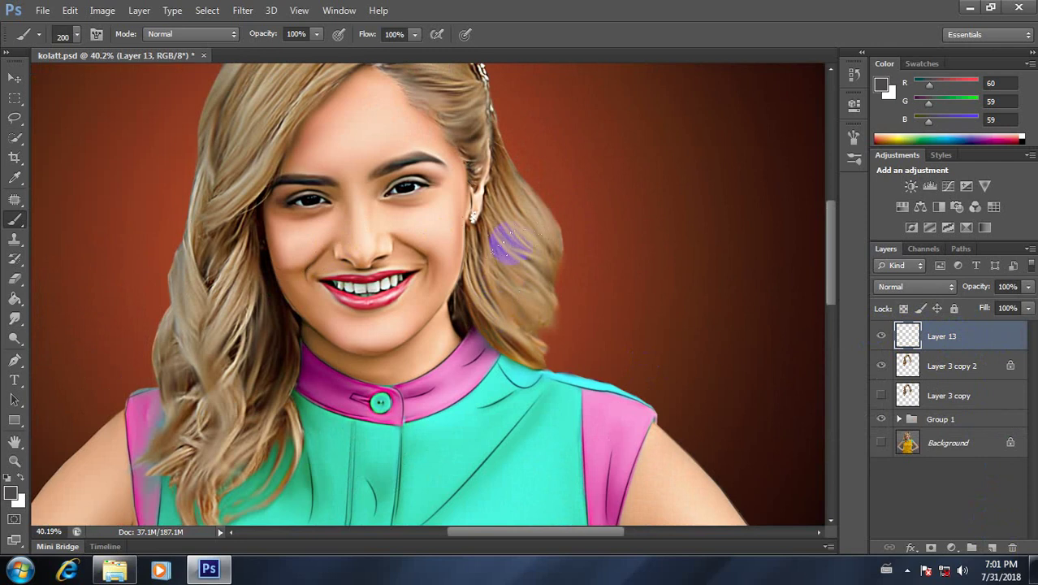
# Paint trial strands along the right side of the hair, undoing each attempt.
pyautogui.moveTo(508, 244)
pyautogui.mouseDown()
pyautogui.moveTo(526, 251)
pyautogui.moveTo(560, 340)
pyautogui.moveTo(524, 280)
pyautogui.mouseUp()
pyautogui.scroll(2, 523, 278)
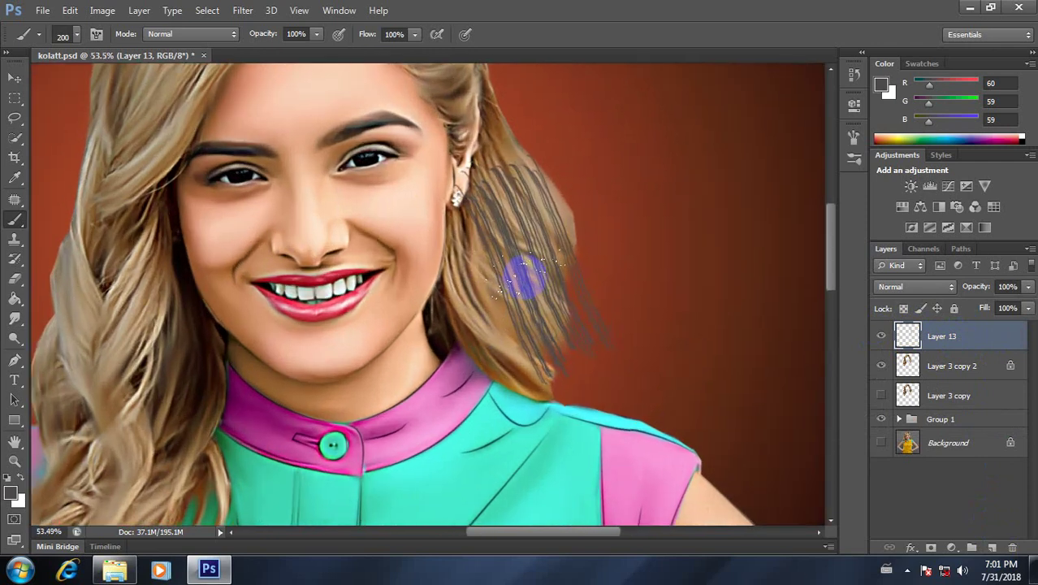
pyautogui.hotkey('ctrl', 'z')
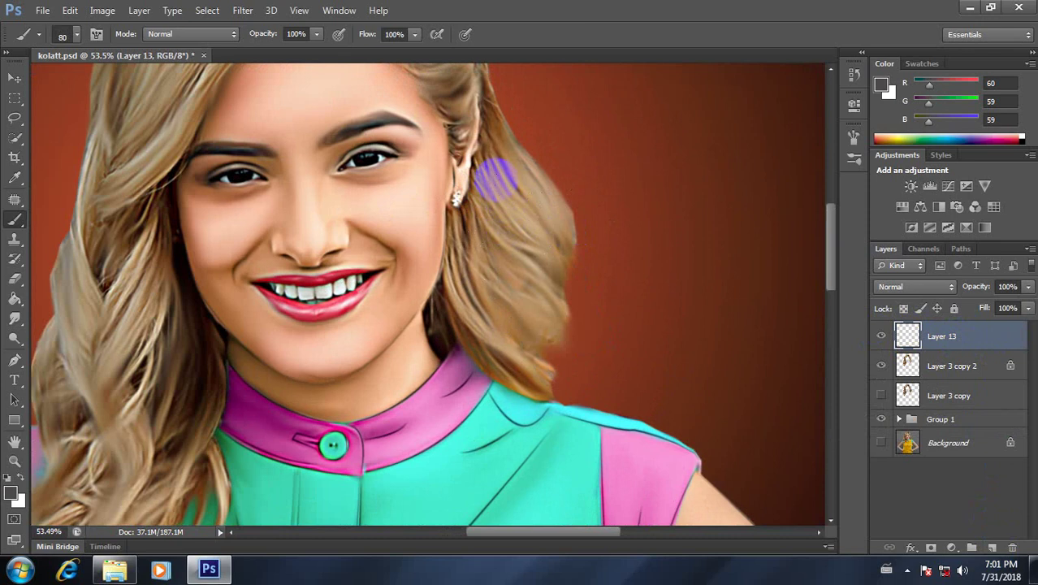
pyautogui.moveTo(493, 179)
pyautogui.mouseDown()
pyautogui.moveTo(505, 220)
pyautogui.moveTo(563, 268)
pyautogui.mouseUp()
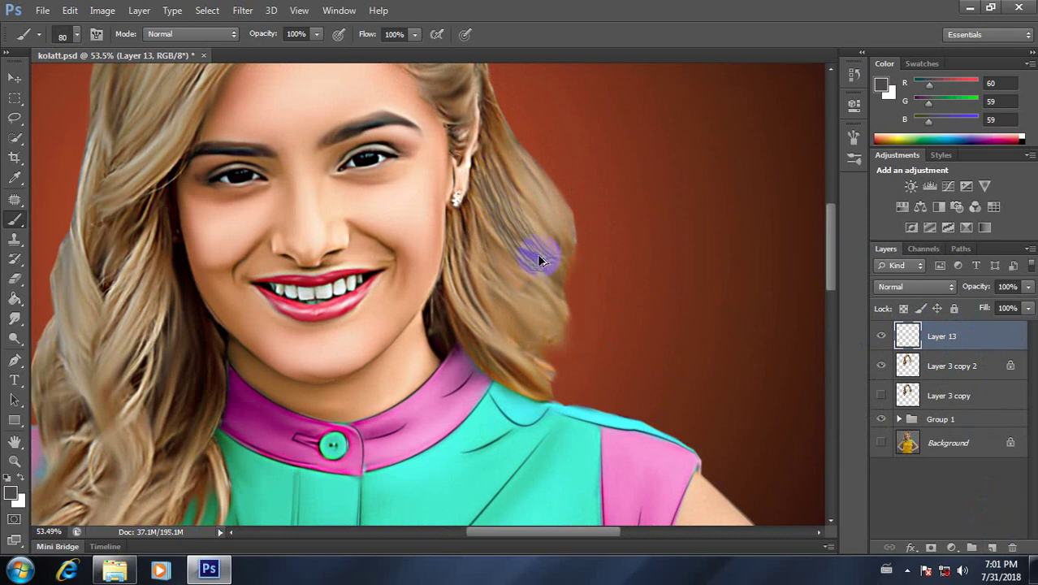
pyautogui.hotkey('ctrl', 'z')
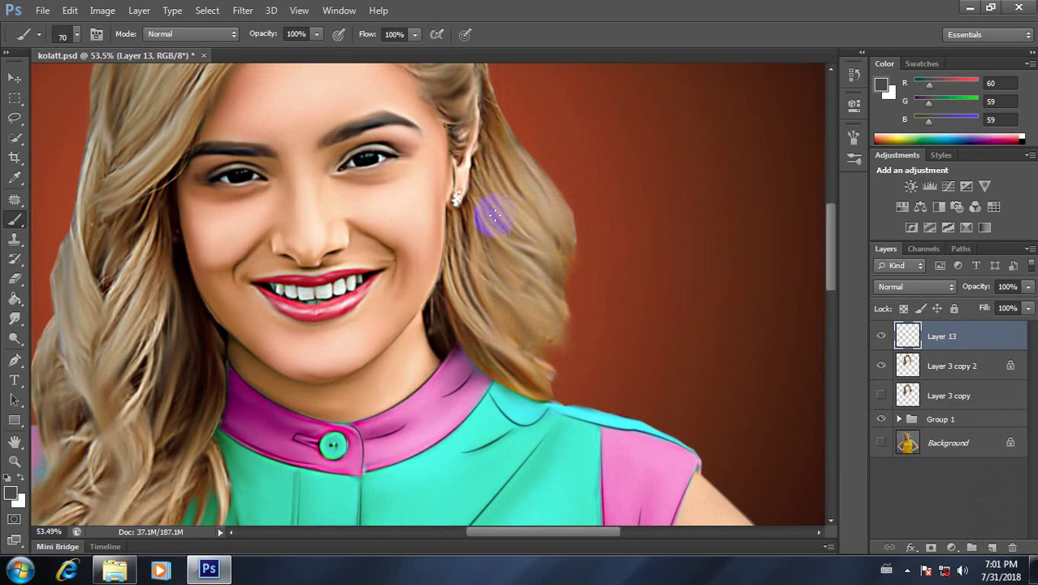
pyautogui.scroll(3, 494, 214)
pyautogui.moveTo(474, 138); pyautogui.dragTo(593, 268)
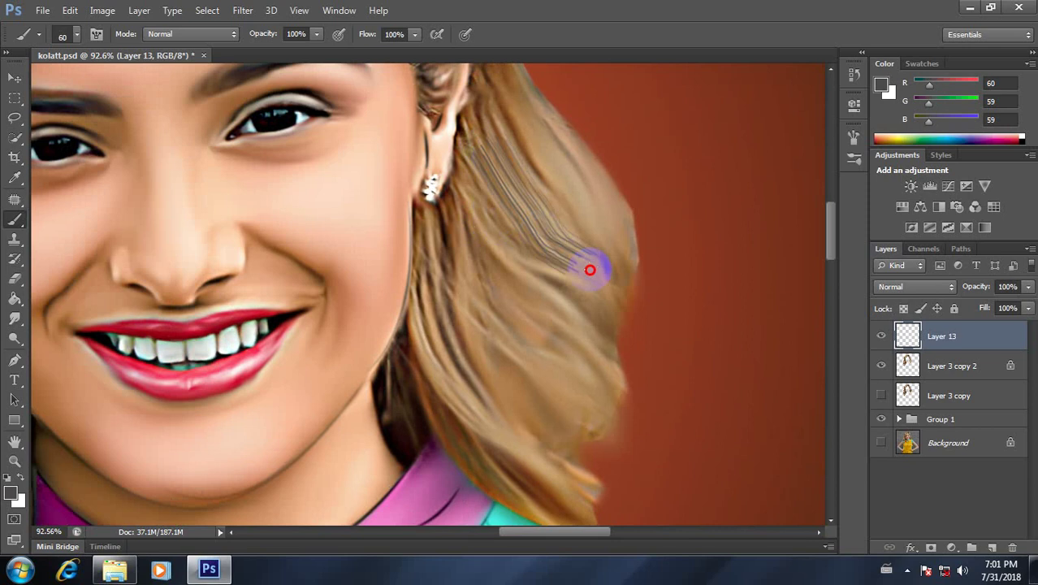
pyautogui.hotkey('ctrl', 'z')
pyautogui.scroll(-2, 244, 209)
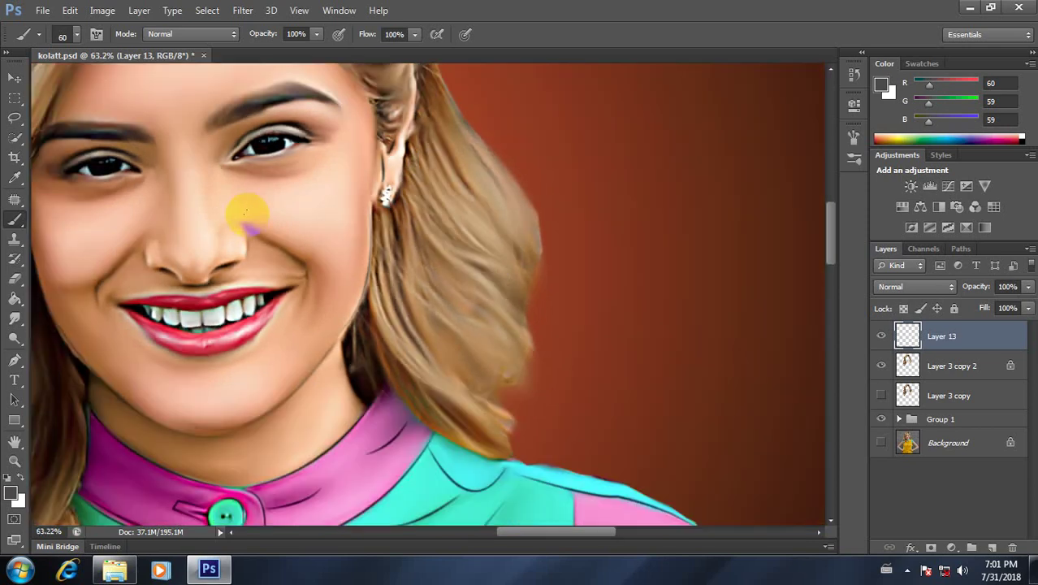
pyautogui.scroll(-1, 173, 239)
pyautogui.scroll(1, 301, 272)
pyautogui.scroll(1, 370, 207)
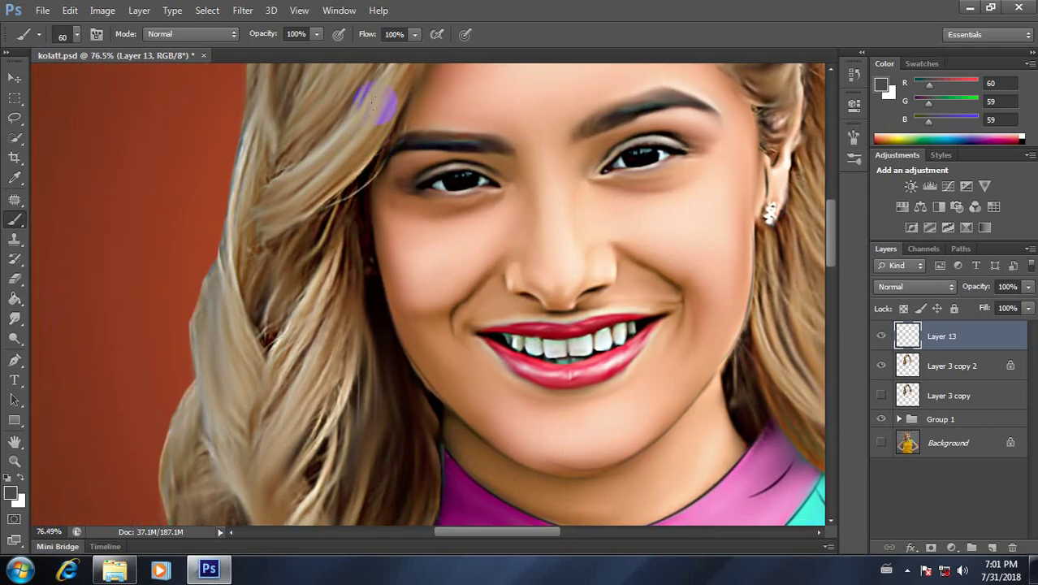
# Try and undo a strand beside the face, then adjust brush opacity and flow.
pyautogui.moveTo(375, 94); pyautogui.dragTo(256, 217)
pyautogui.hotkey('ctrl', 'z')
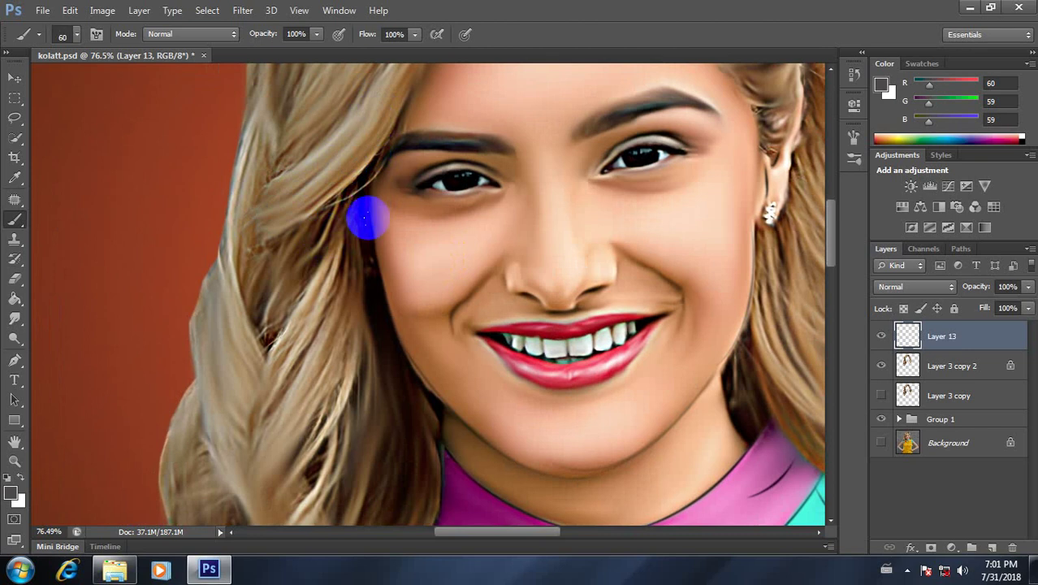
pyautogui.scroll(-3, 463, 203)
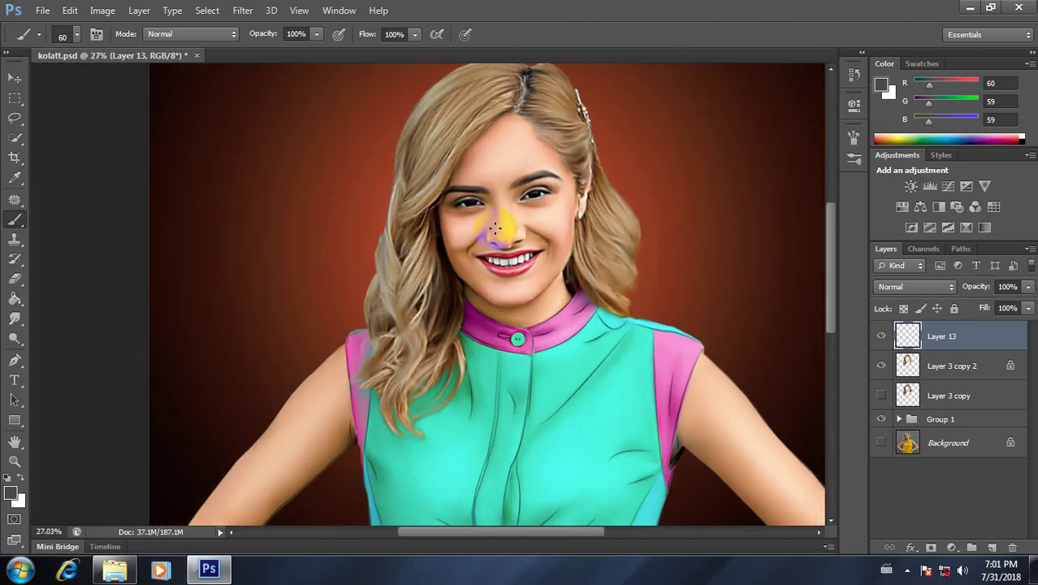
pyautogui.scroll(2, 500, 220)
pyautogui.scroll(2, 550, 244)
pyautogui.scroll(2, 487, 228)
pyautogui.scroll(-2, 465, 244)
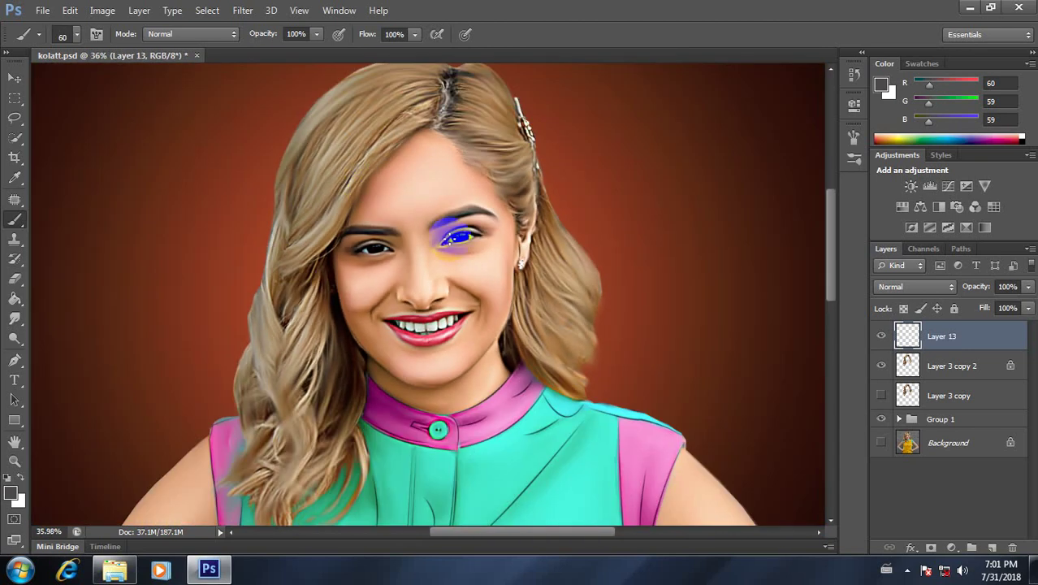
pyautogui.click(318, 34)
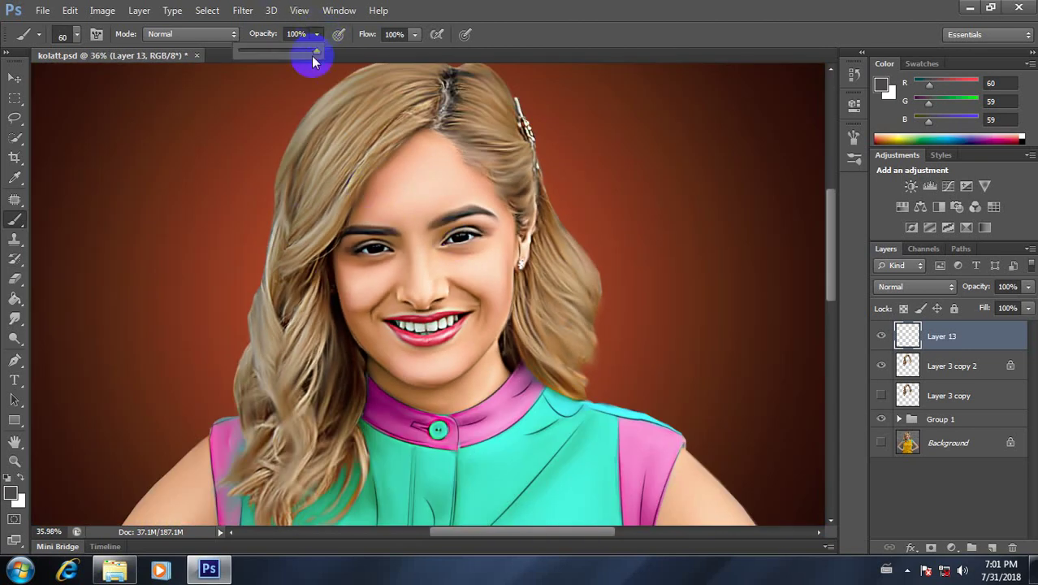
pyautogui.click(413, 36)
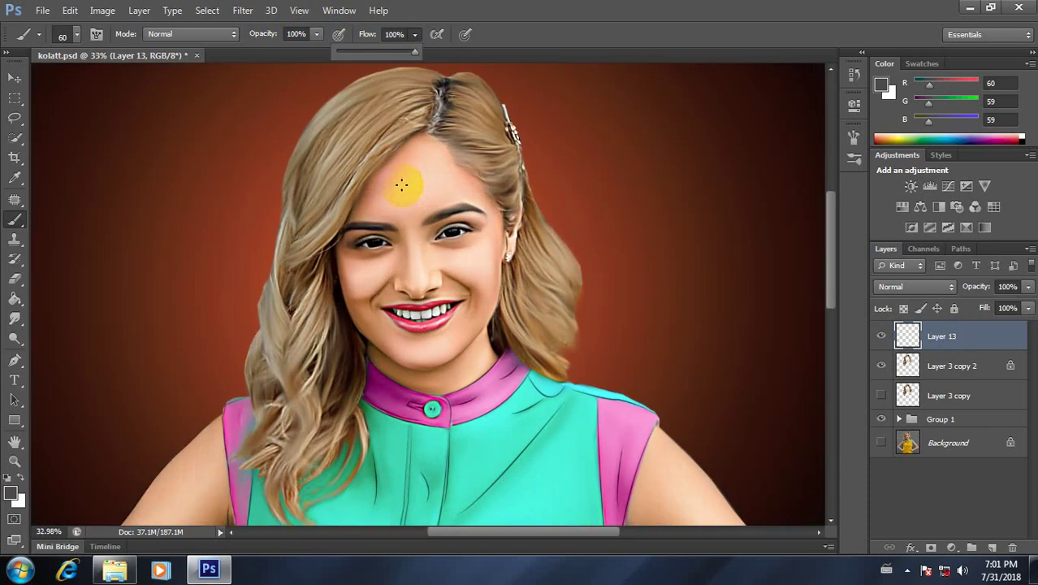
# Sample her hair in the foreground Color Picker and accept dark brown 411c04.
pyautogui.click(12, 492)
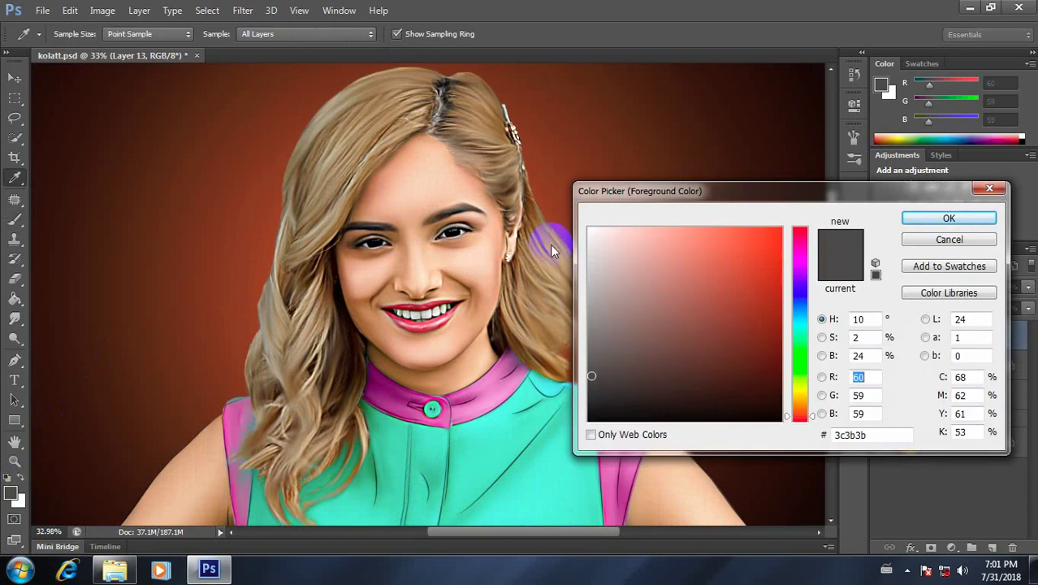
pyautogui.moveTo(664, 189); pyautogui.dragTo(653, 127)
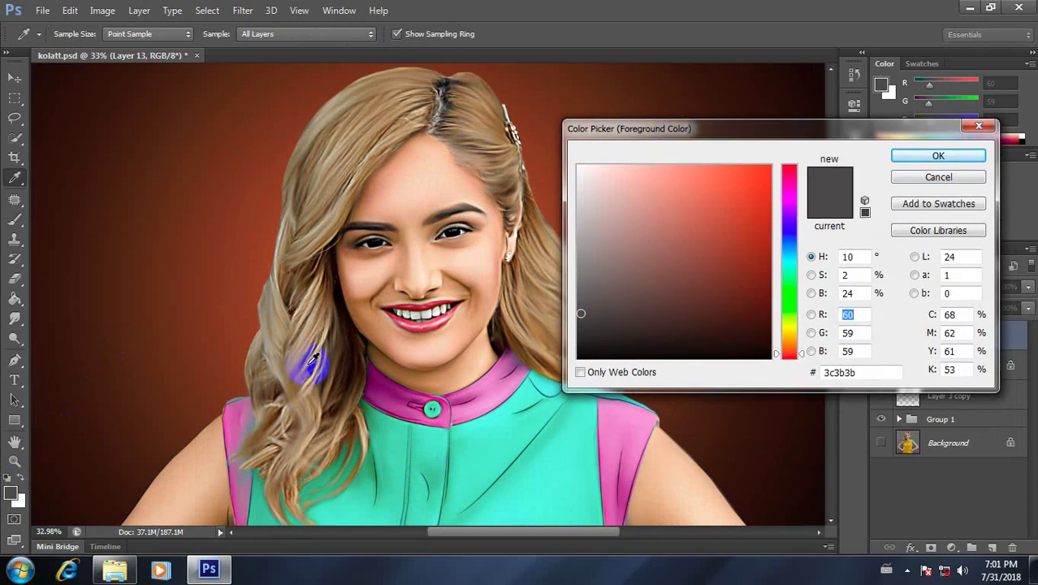
pyautogui.click(938, 177)
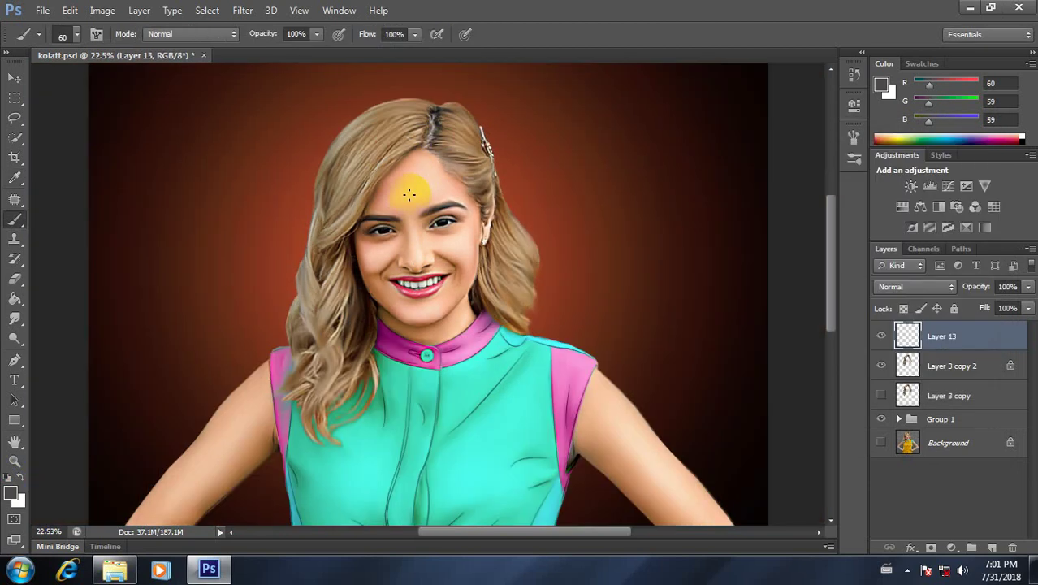
pyautogui.scroll(1, 418, 248)
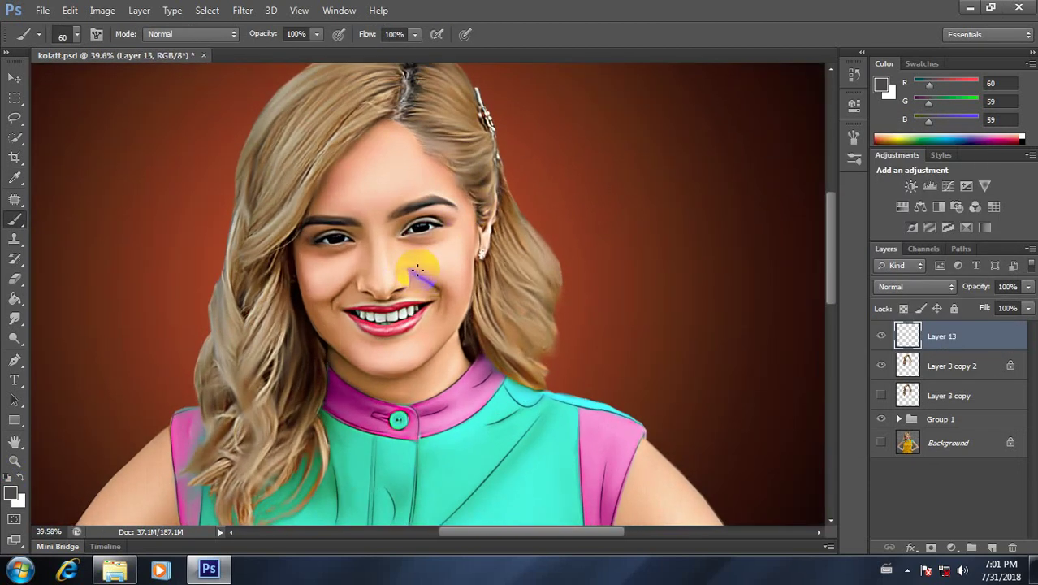
pyautogui.click(283, 370)
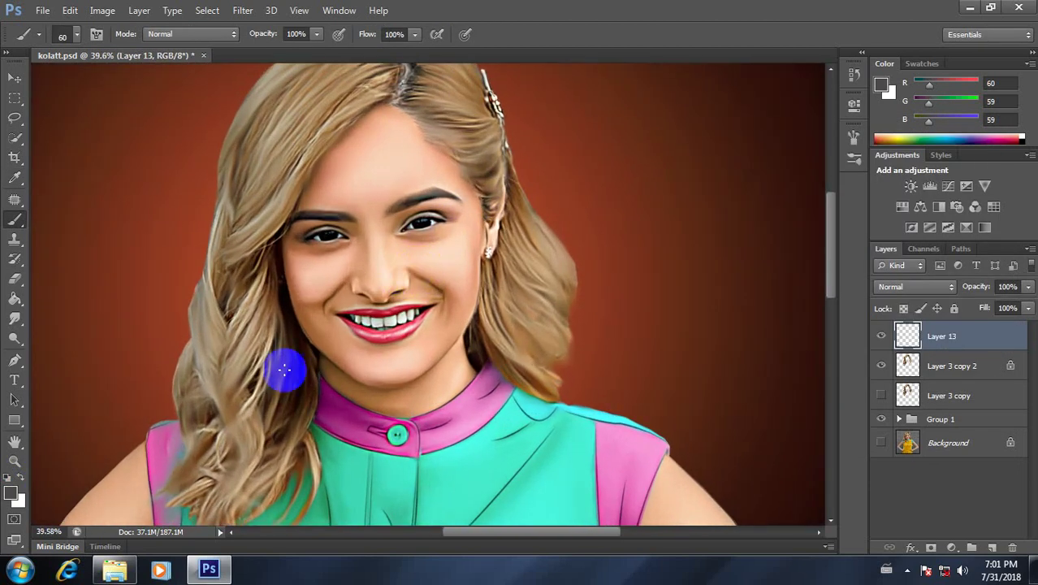
pyautogui.click(12, 492)
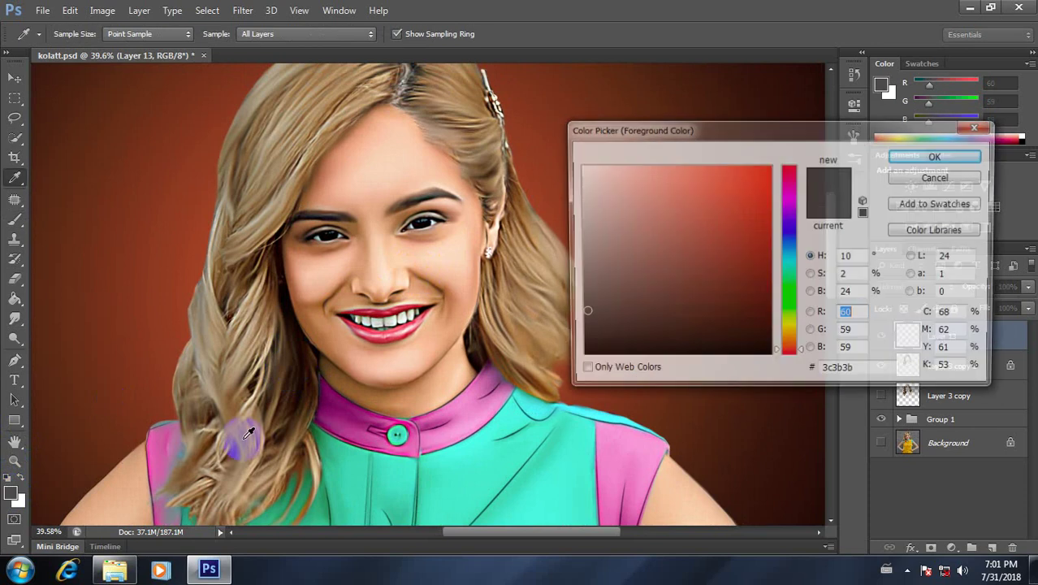
pyautogui.click(305, 341)
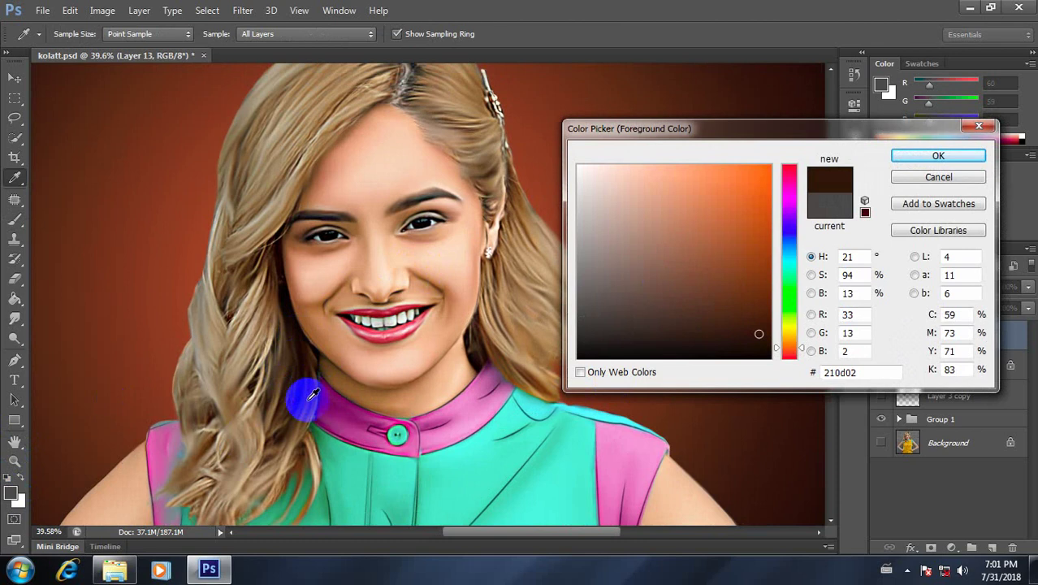
pyautogui.click(289, 401)
pyautogui.click(759, 309)
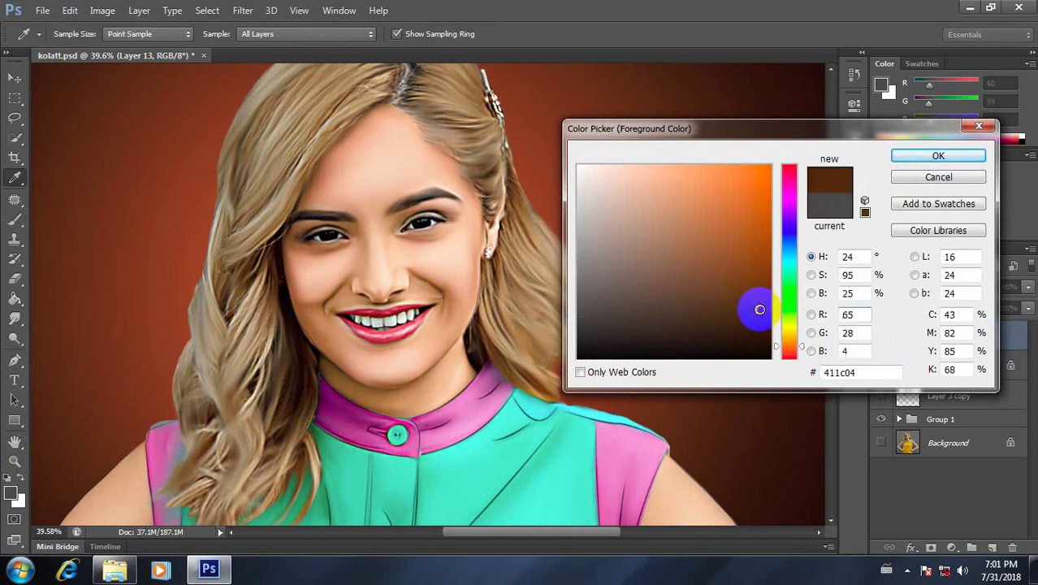
pyautogui.click(933, 156)
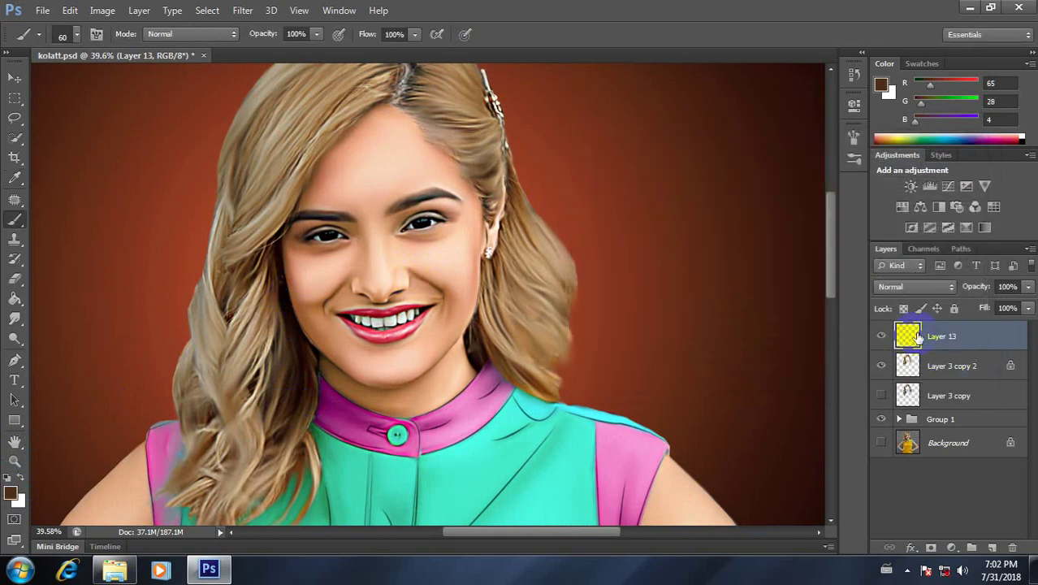
# Choose a hard round brush tip from the brush presets.
pyautogui.rightClick(14, 219)
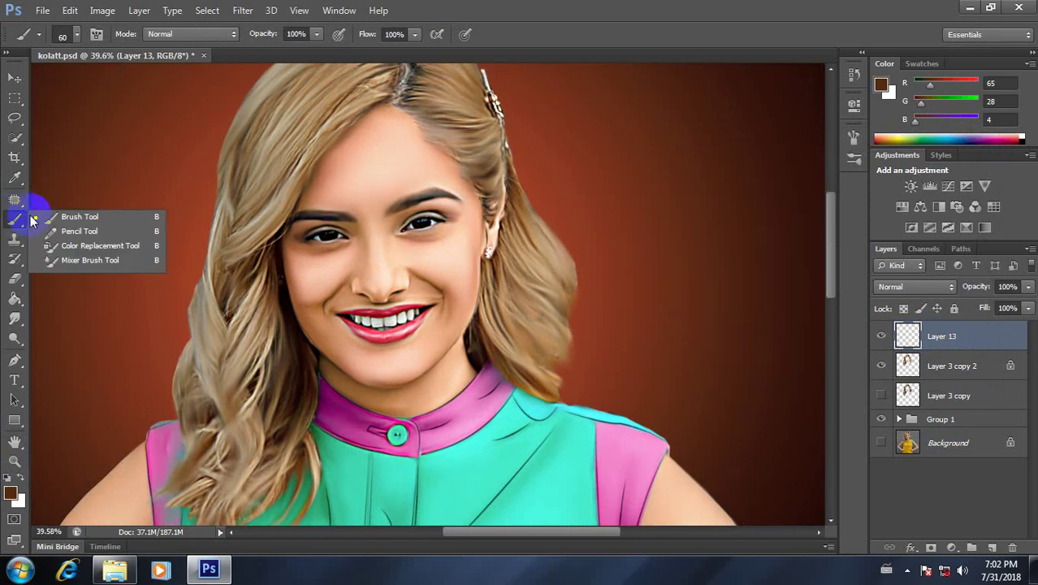
pyautogui.rightClick(323, 219)
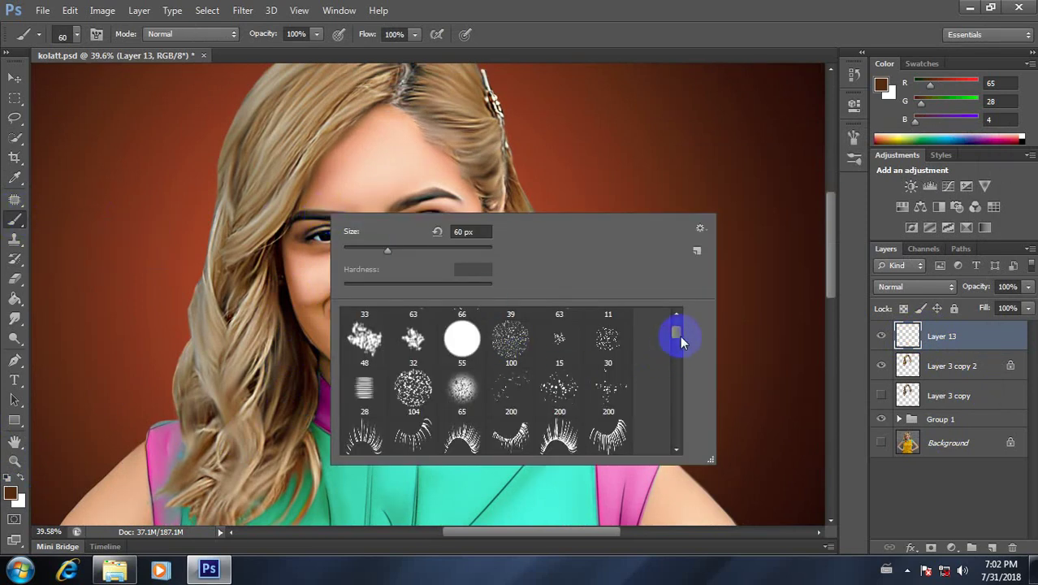
pyautogui.moveTo(681, 341); pyautogui.dragTo(676, 329)
pyautogui.click(413, 336)
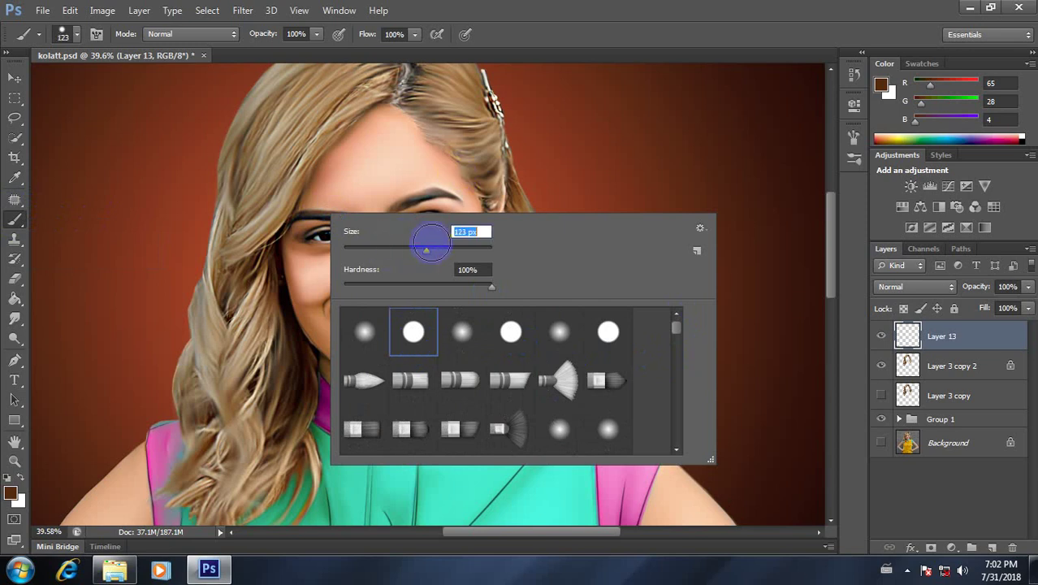
pyautogui.click(717, 134)
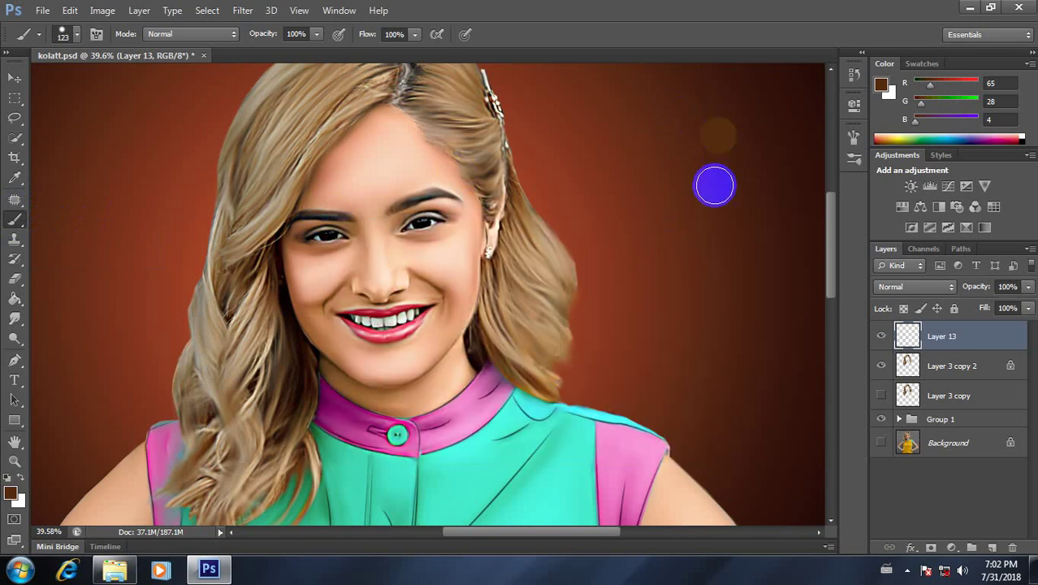
# Paint a dark brown dot on the teal shirt and hide Layer 13 to compare.
pyautogui.scroll(-3, 463, 199)
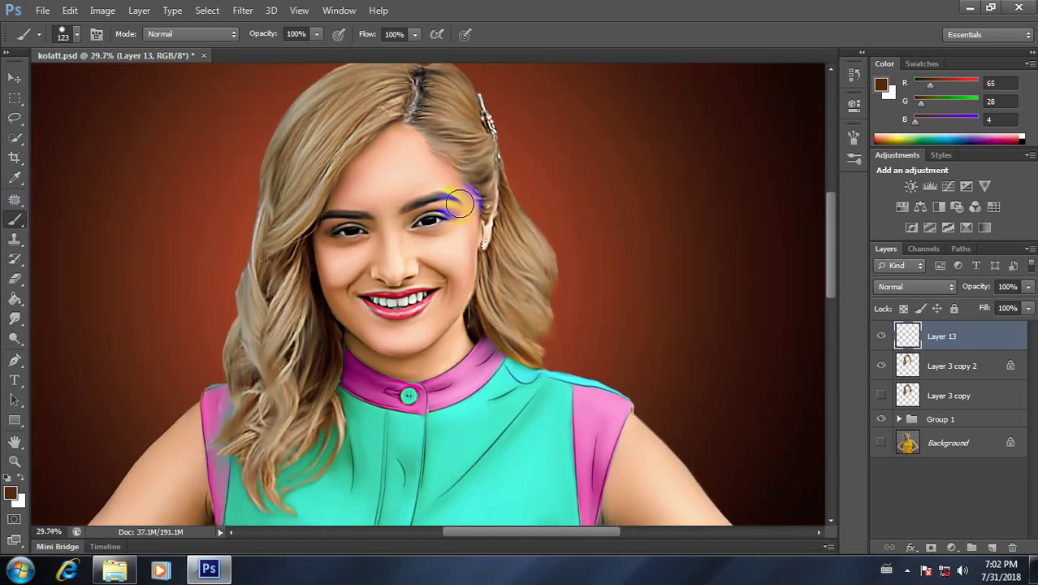
pyautogui.moveTo(461, 354); pyautogui.dragTo(472, 249)
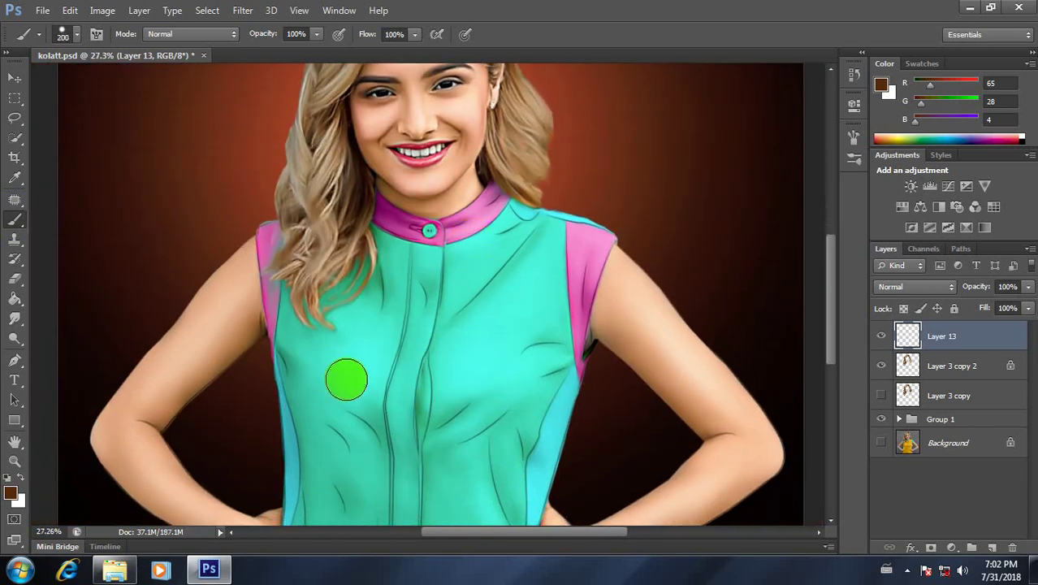
pyautogui.click(352, 423)
pyautogui.scroll(-3, 441, 367)
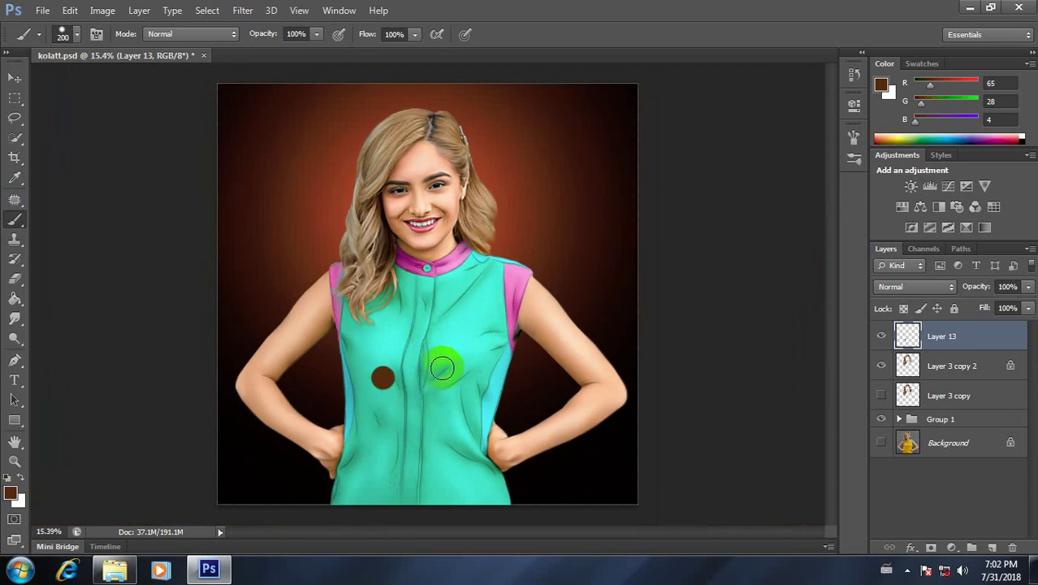
pyautogui.scroll(1, 442, 368)
pyautogui.click(881, 336)
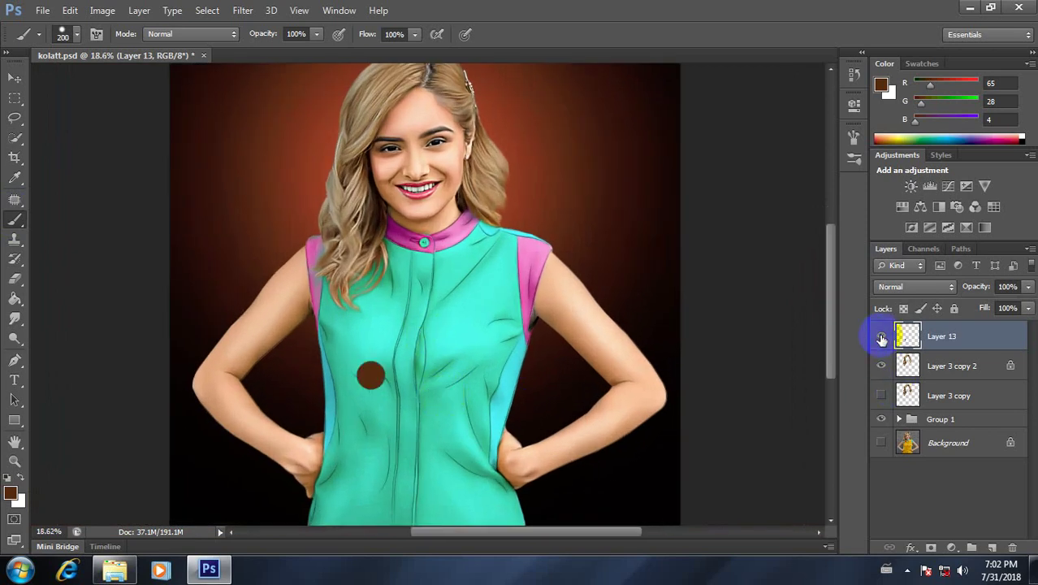
# Show Layer 13, undo the shirt dot, and repaint the dark brown dot on her upper arm.
pyautogui.click(881, 336)
pyautogui.click(881, 336)
pyautogui.scroll(2, 395, 415)
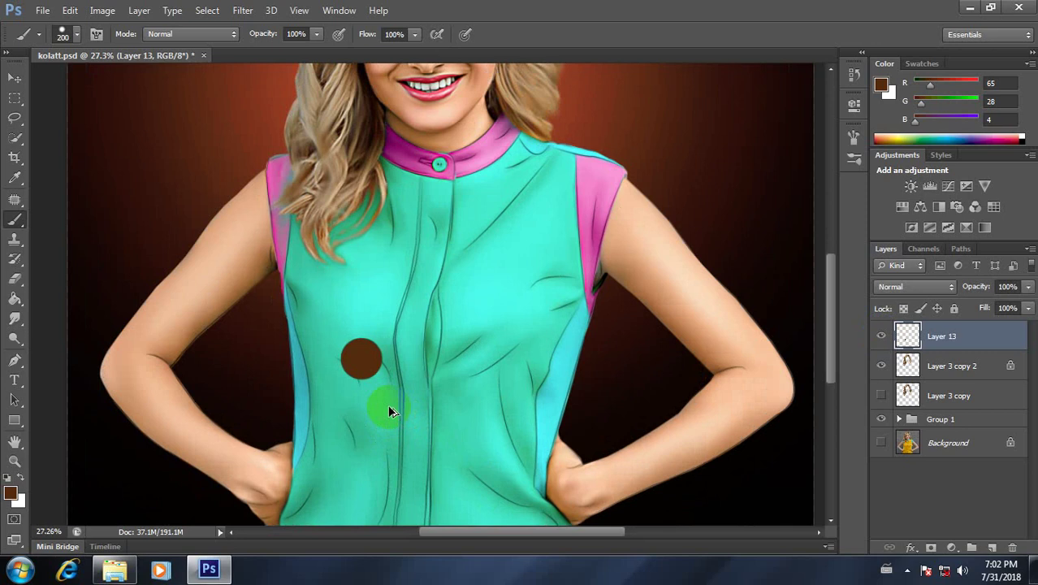
pyautogui.hotkey('ctrl', 'z')
pyautogui.click(643, 236)
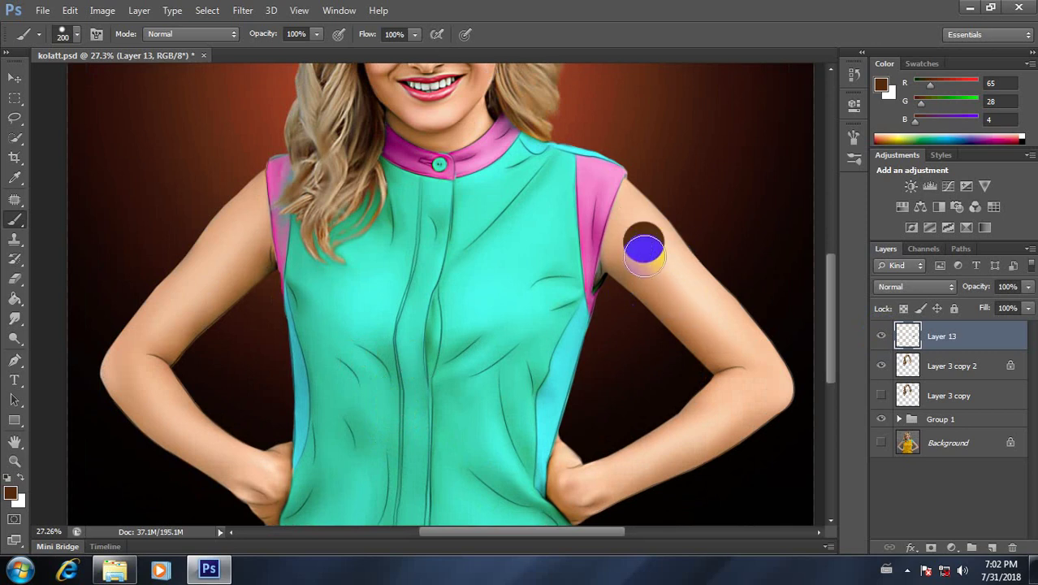
pyautogui.scroll(-2, 643, 254)
pyautogui.scroll(-1, 530, 241)
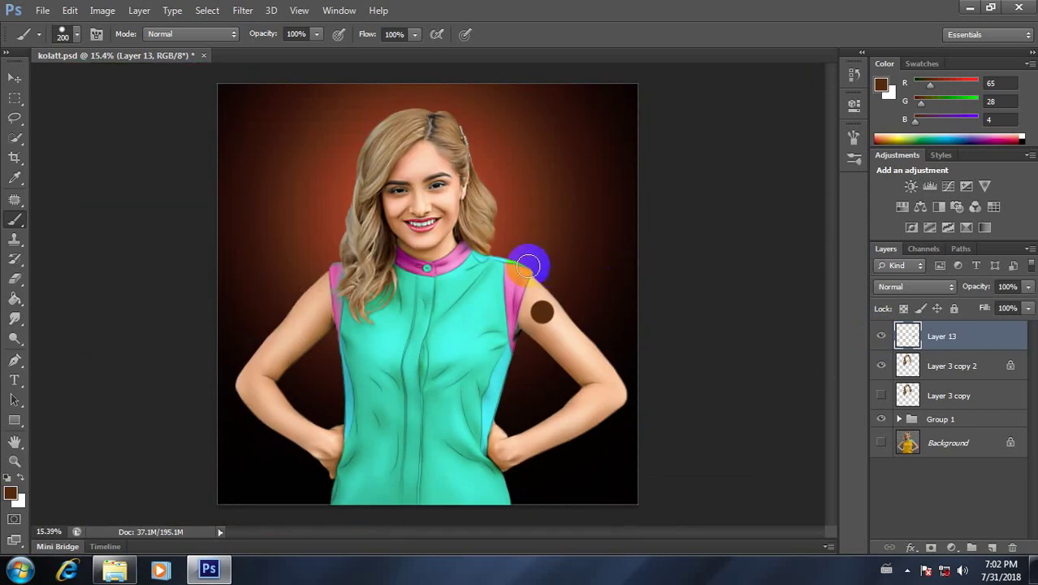
pyautogui.scroll(3, 524, 260)
pyautogui.scroll(1, 524, 260)
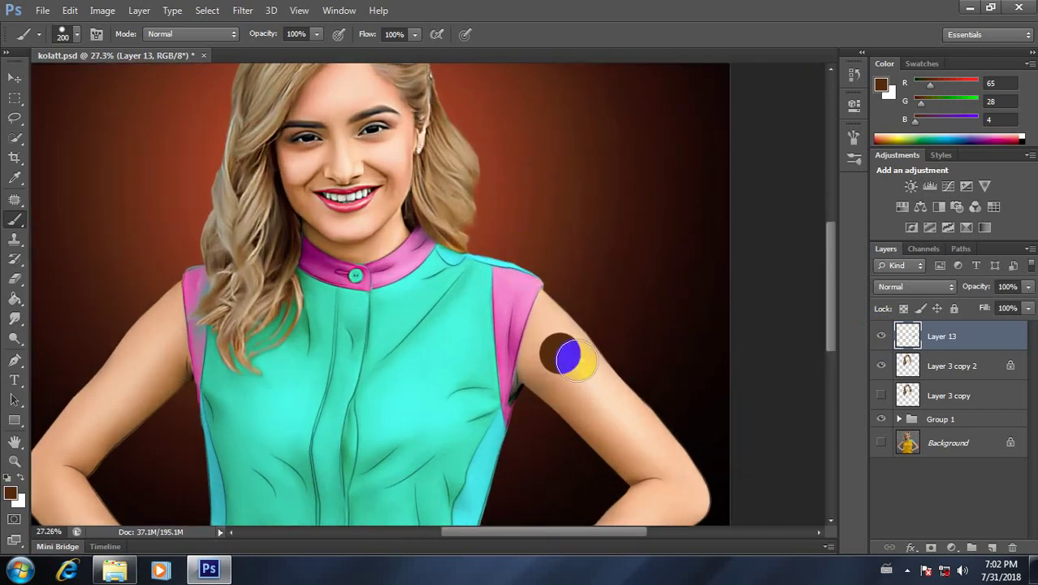
# Sample the hair for a lighter brown a06524 and paint a dot beside the first.
pyautogui.click(10, 492)
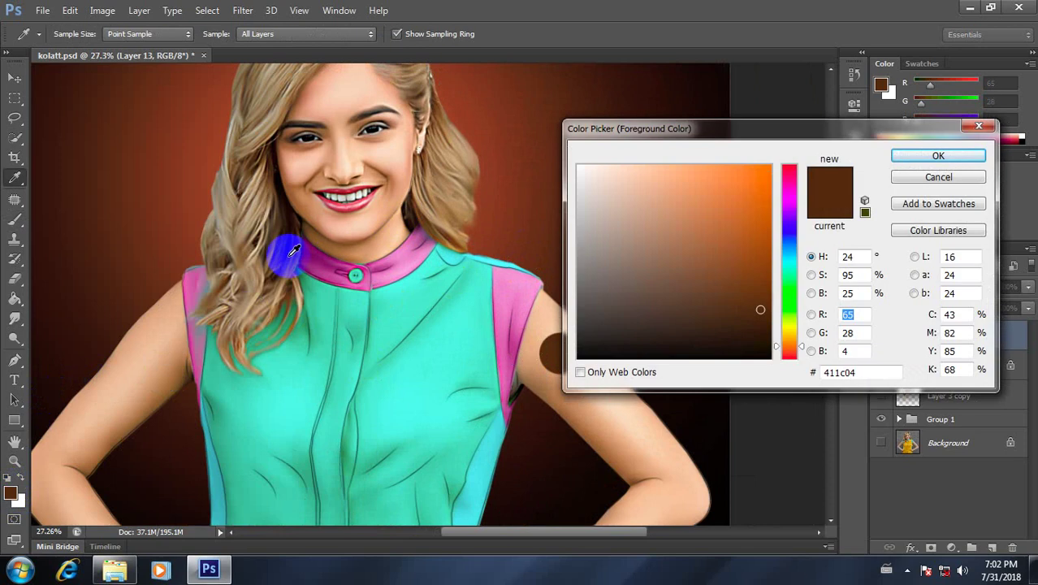
pyautogui.click(252, 192)
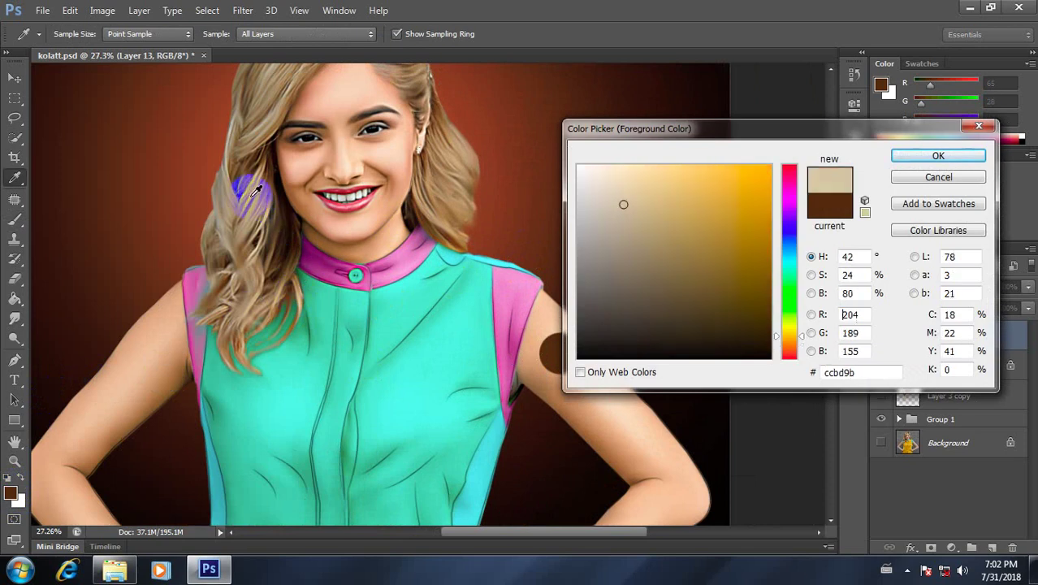
pyautogui.click(667, 215)
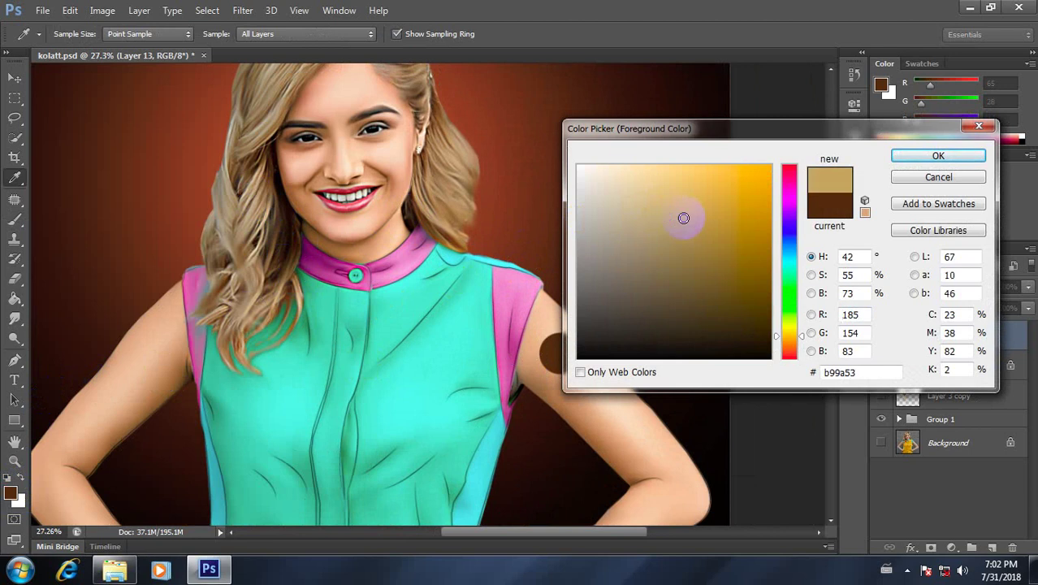
pyautogui.click(267, 174)
pyautogui.click(718, 241)
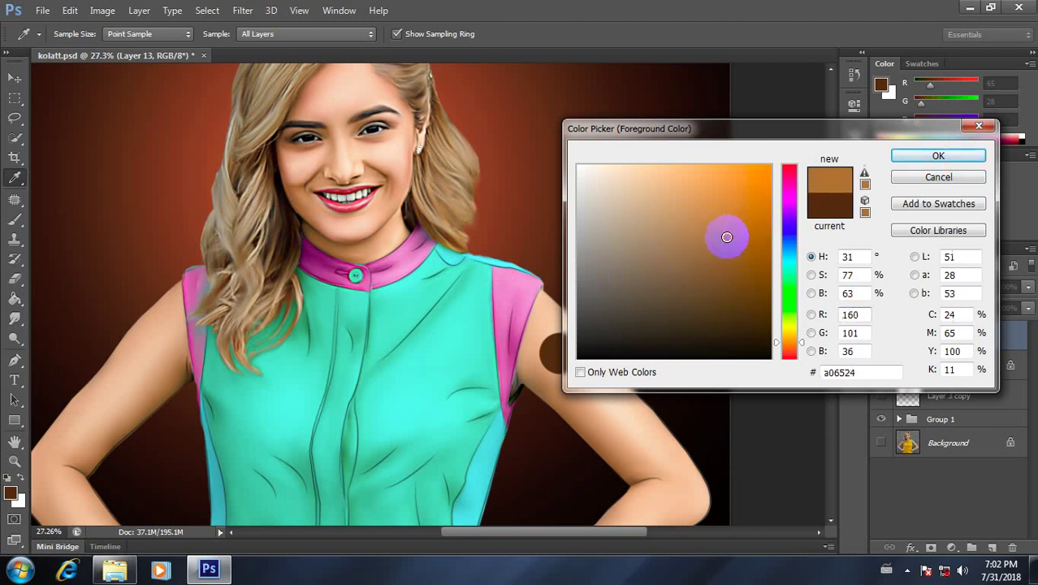
pyautogui.click(933, 156)
pyautogui.press('b')
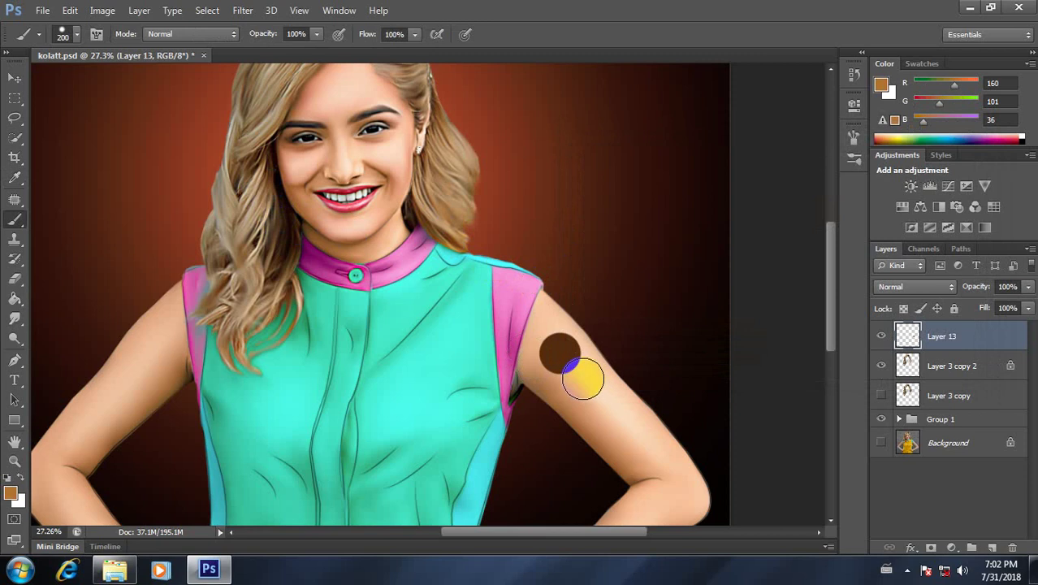
pyautogui.click(582, 378)
pyautogui.scroll(-3, 352, 246)
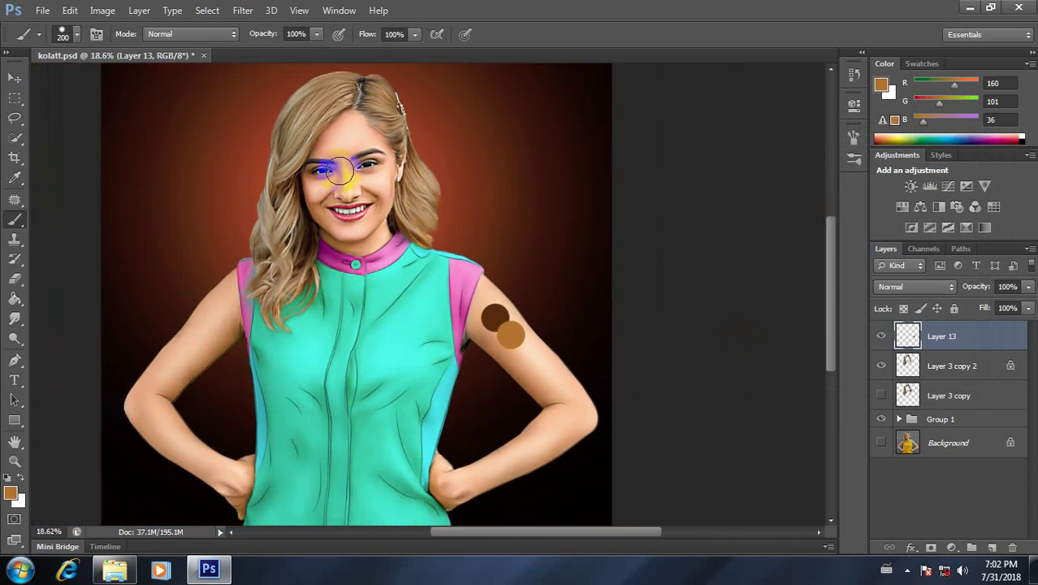
# Sample the hair for muted brown 63482a and paint a third dot on the arm.
pyautogui.scroll(2, 340, 170)
pyautogui.scroll(2, 347, 134)
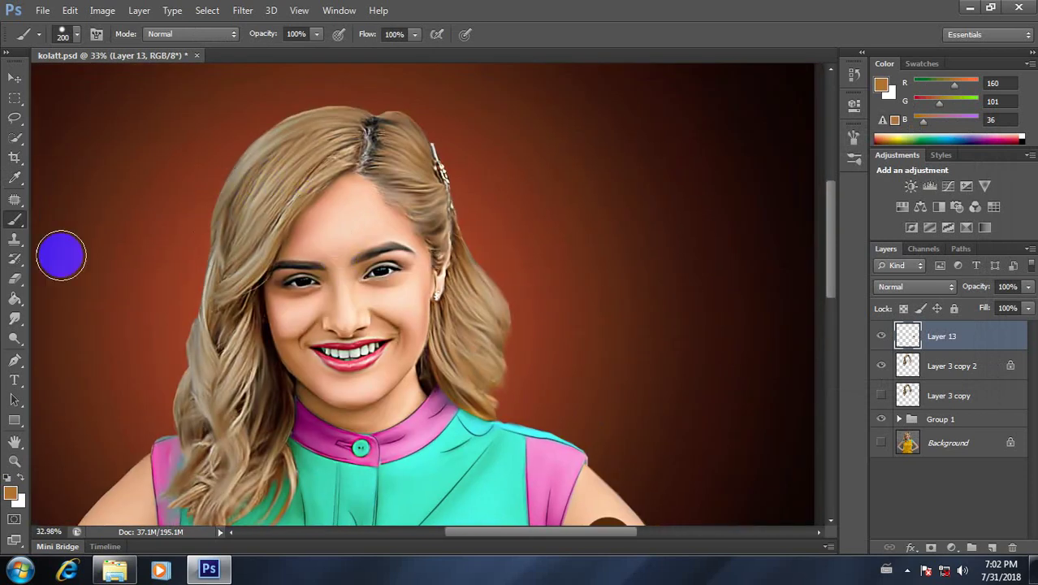
pyautogui.click(10, 491)
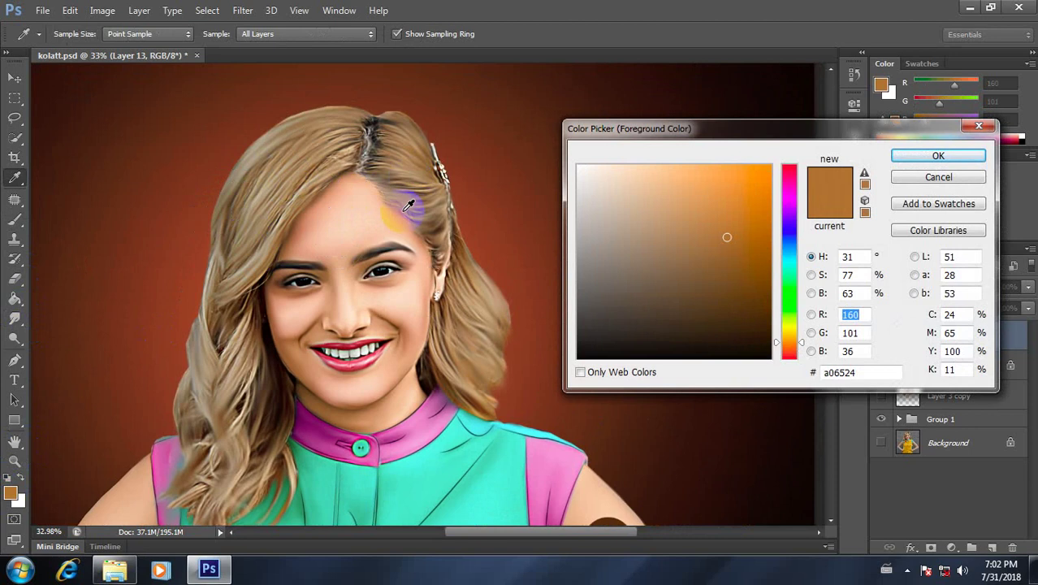
pyautogui.click(248, 189)
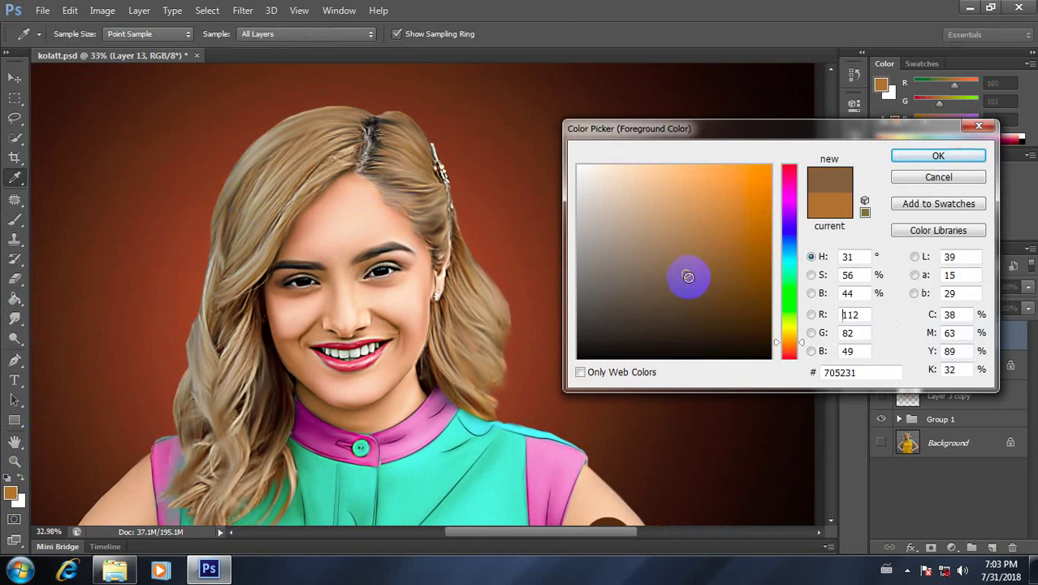
pyautogui.click(689, 283)
pyautogui.click(950, 156)
pyautogui.press('b')
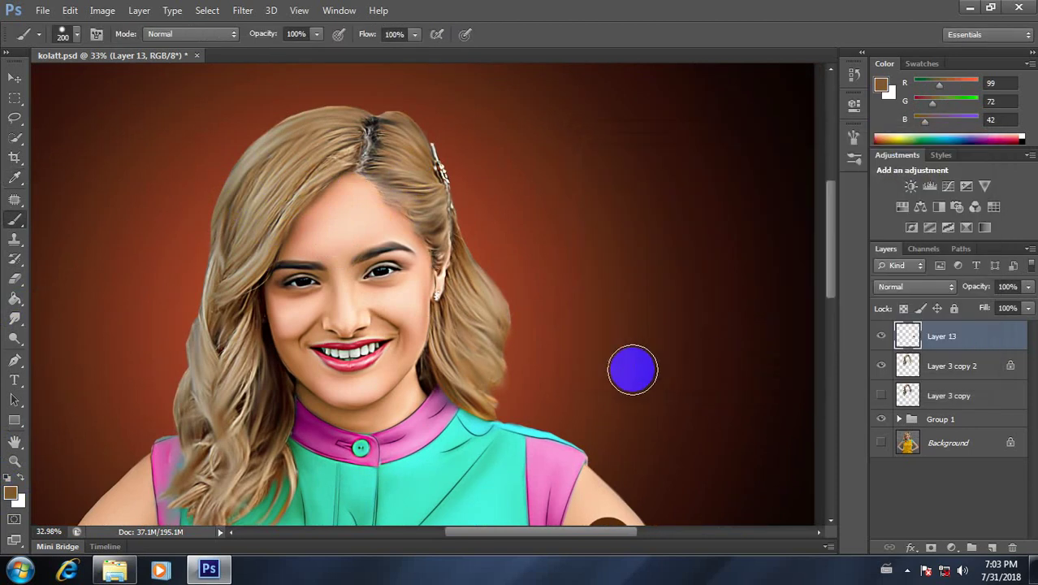
pyautogui.scroll(-5, 607, 204)
pyautogui.click(641, 392)
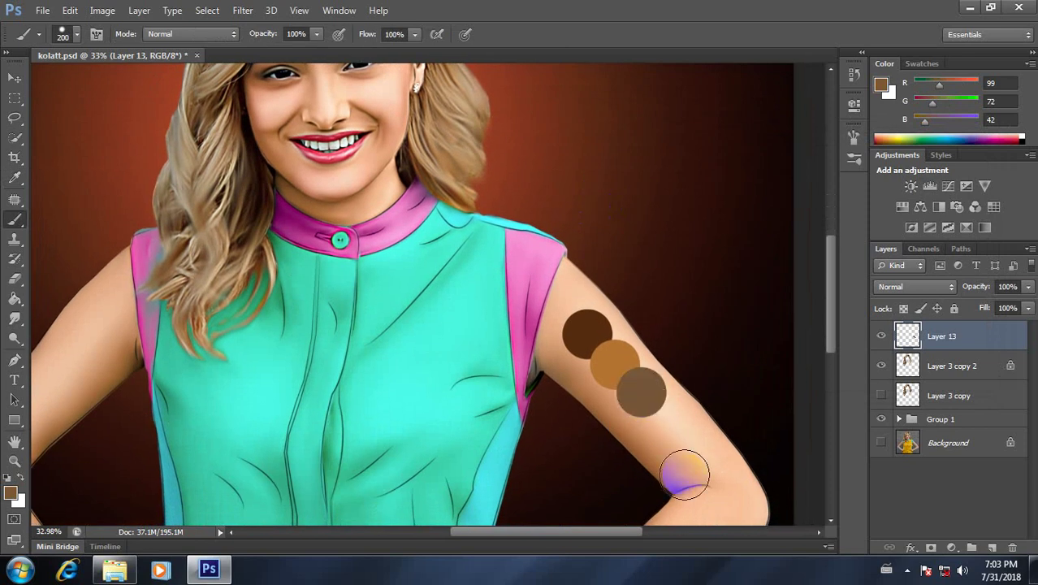
# Resample the darkest brown dot on the arm as the foreground colour.
pyautogui.click(15, 497)
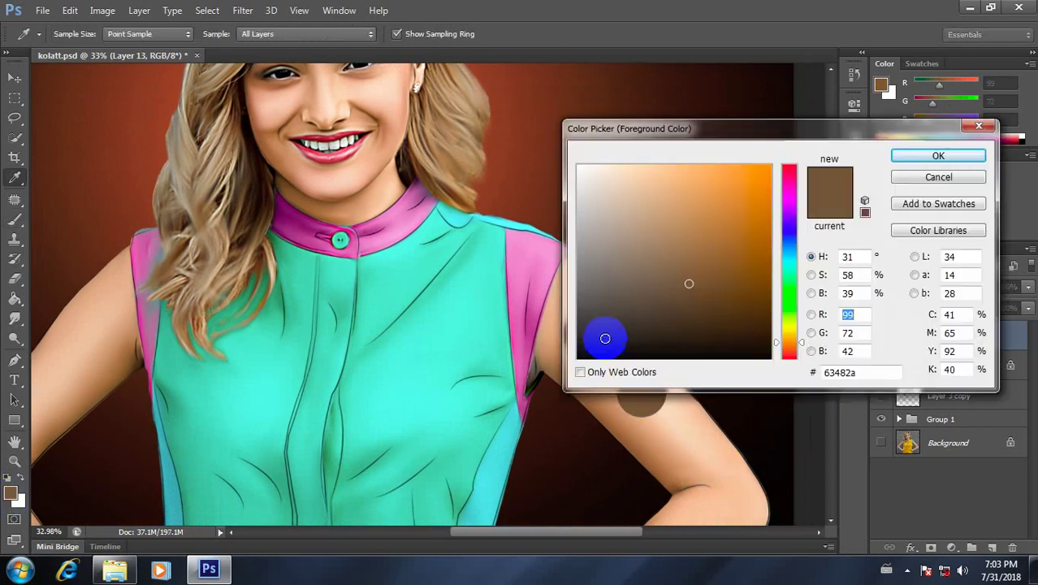
pyautogui.moveTo(704, 135); pyautogui.dragTo(789, 104)
pyautogui.click(595, 334)
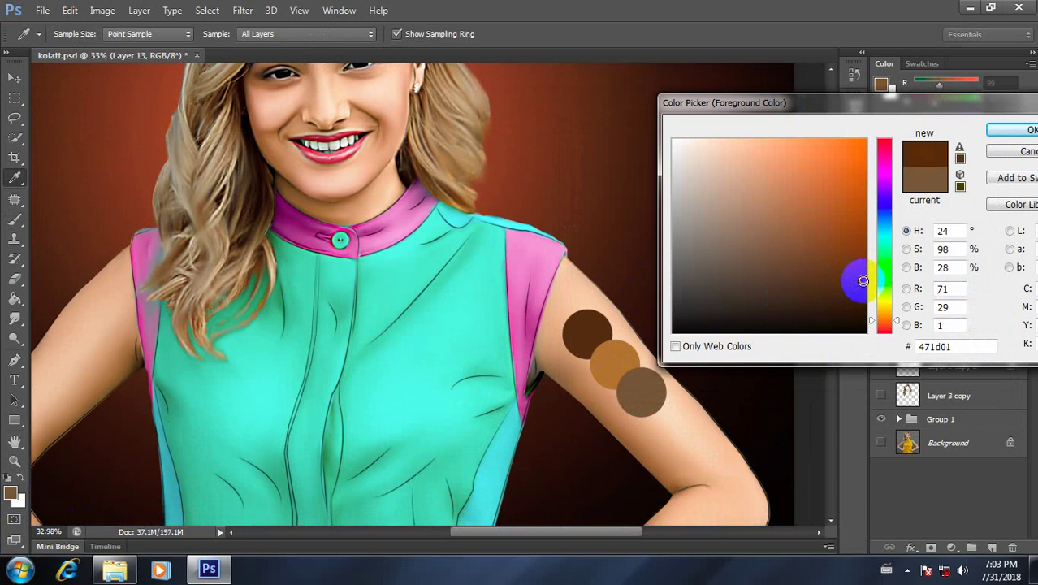
pyautogui.click(1019, 130)
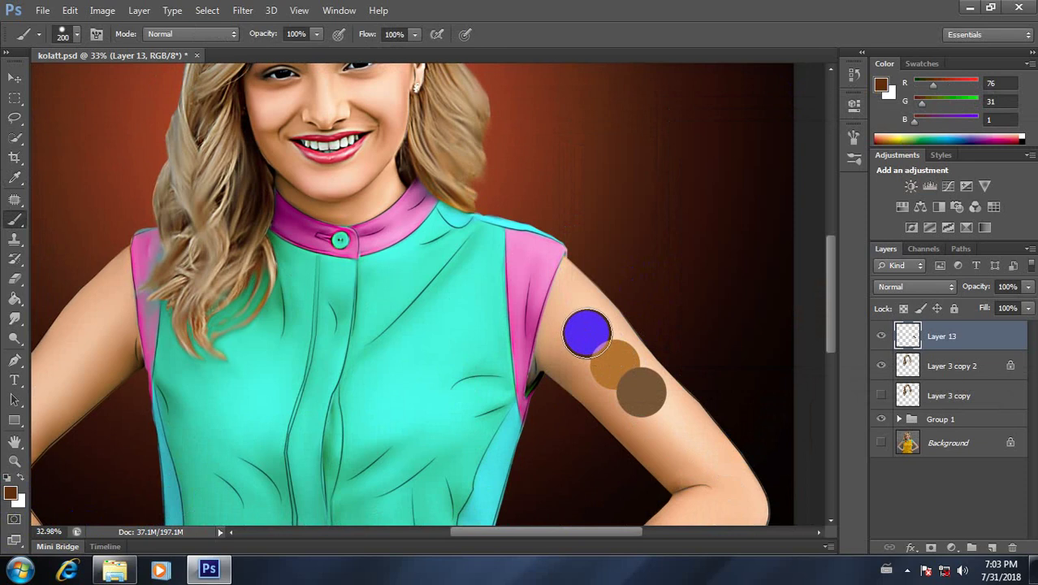
# Sample pale hair tones for cream e9ca93 and paint it below the brown dots.
pyautogui.click(12, 494)
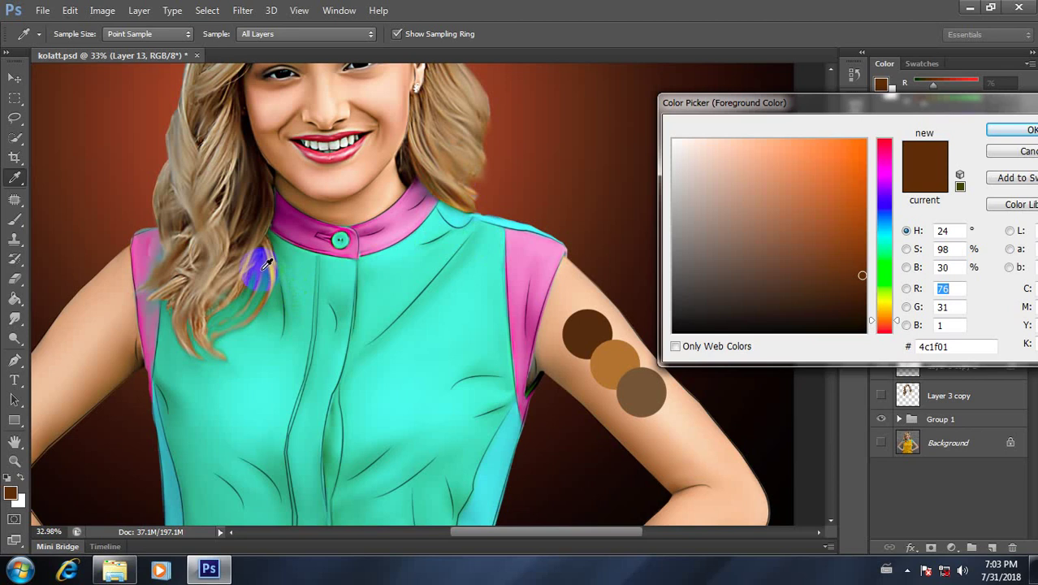
pyautogui.click(263, 265)
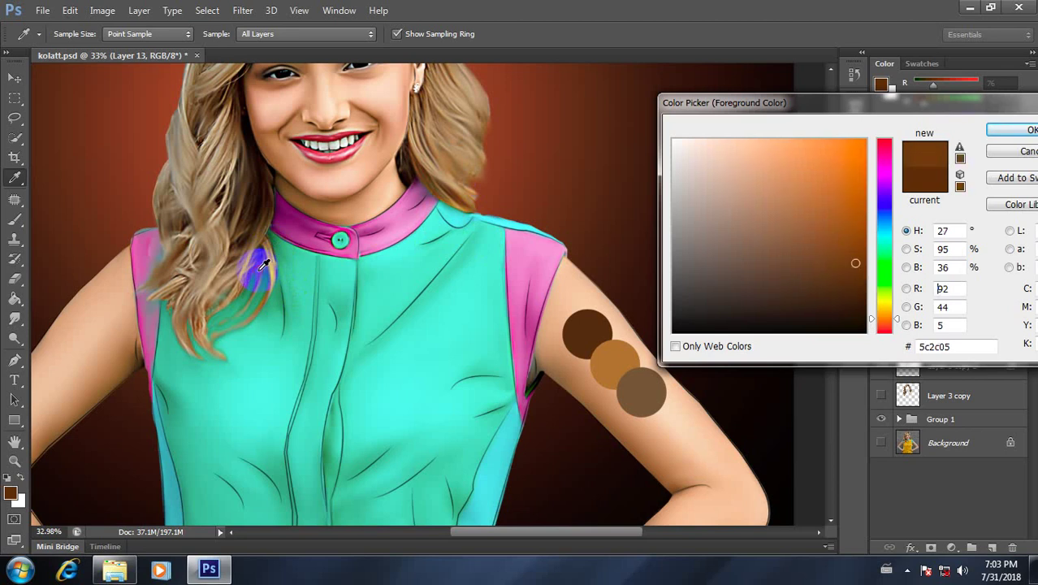
pyautogui.click(464, 86)
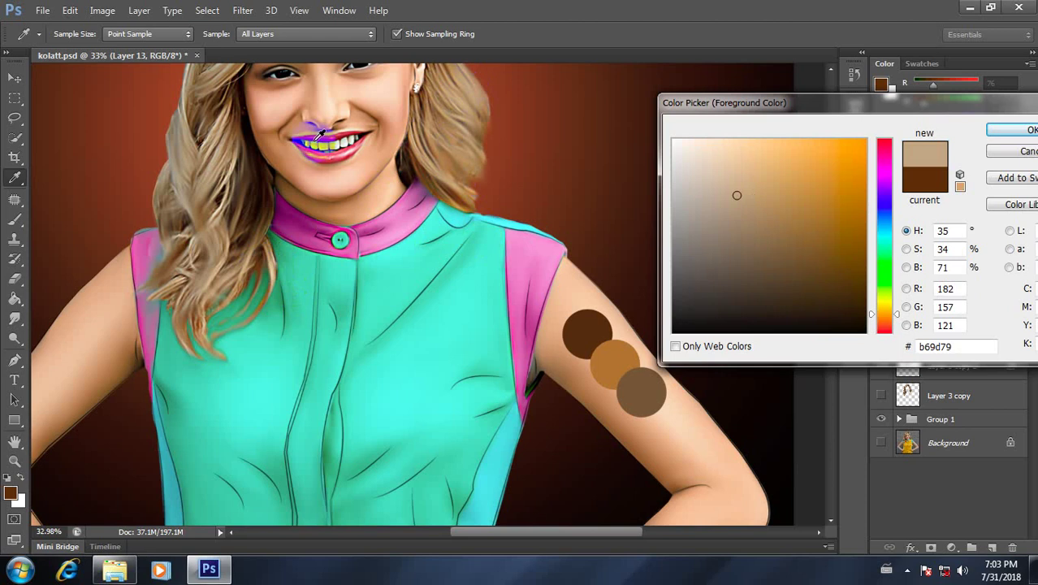
pyautogui.click(236, 165)
pyautogui.click(723, 167)
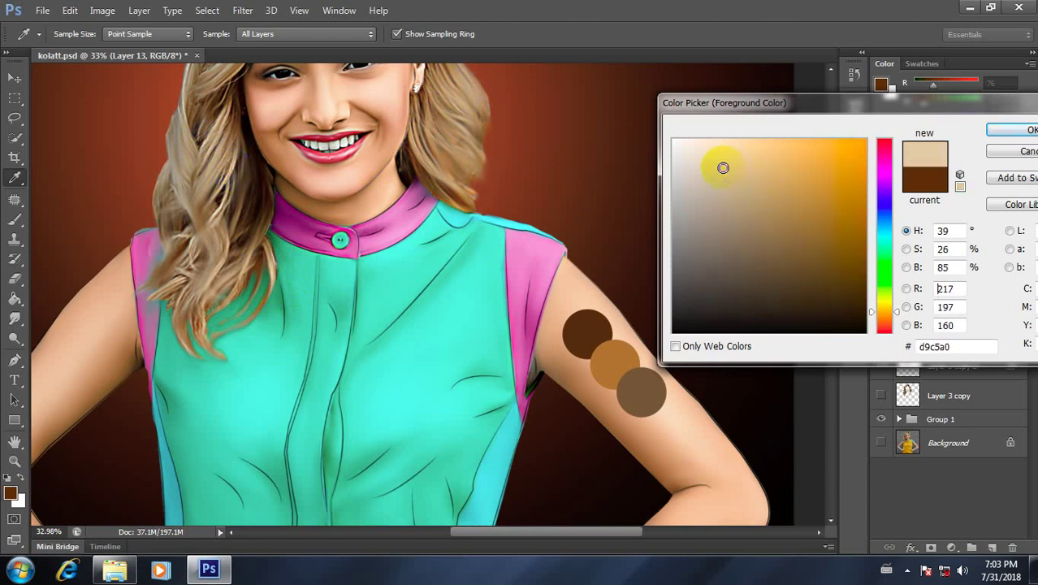
pyautogui.click(1022, 130)
pyautogui.press('b')
pyautogui.click(664, 417)
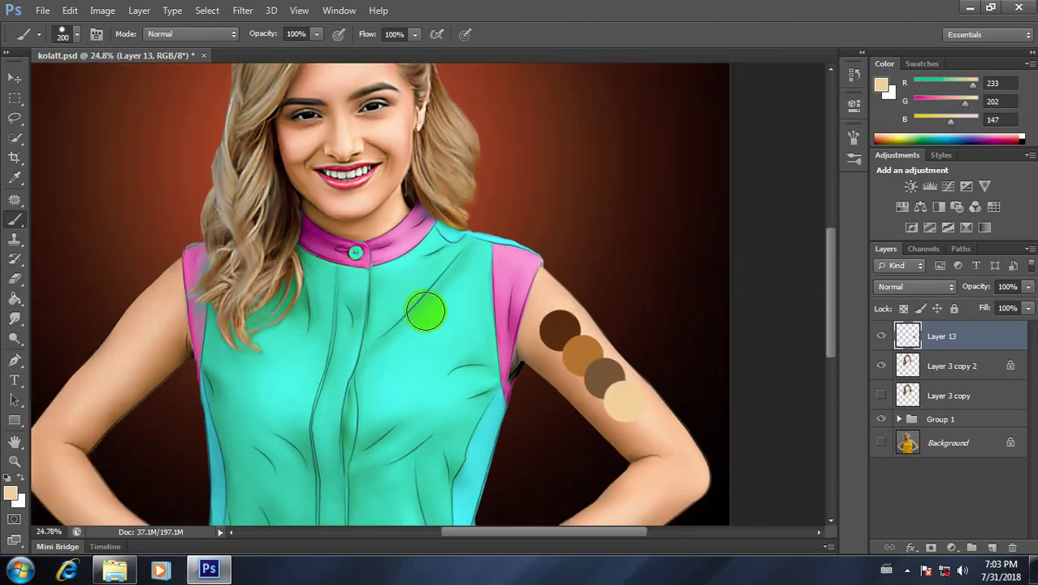
pyautogui.scroll(-5, 439, 304)
pyautogui.scroll(3, 491, 268)
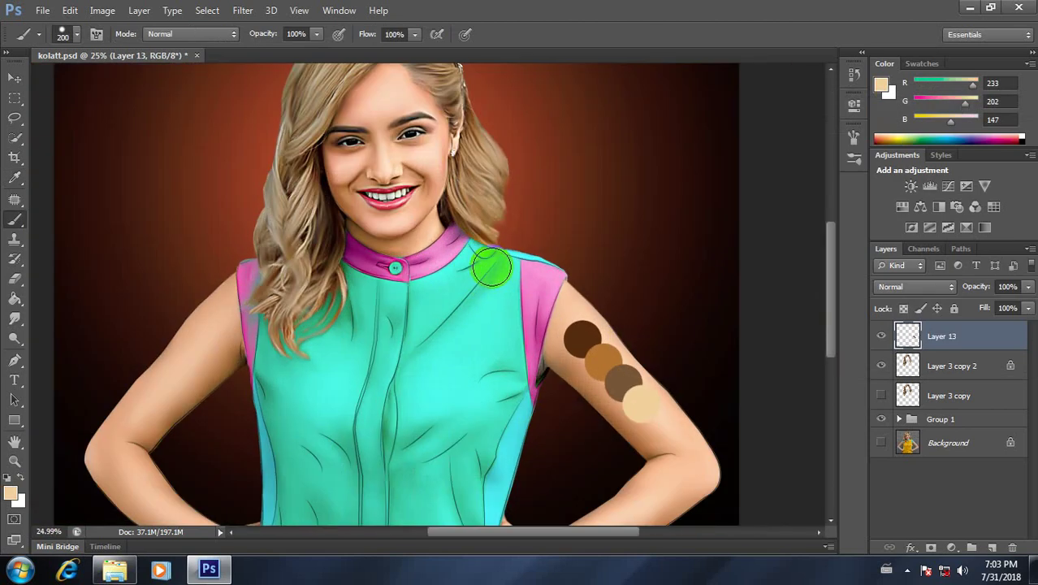
pyautogui.scroll(3, 486, 254)
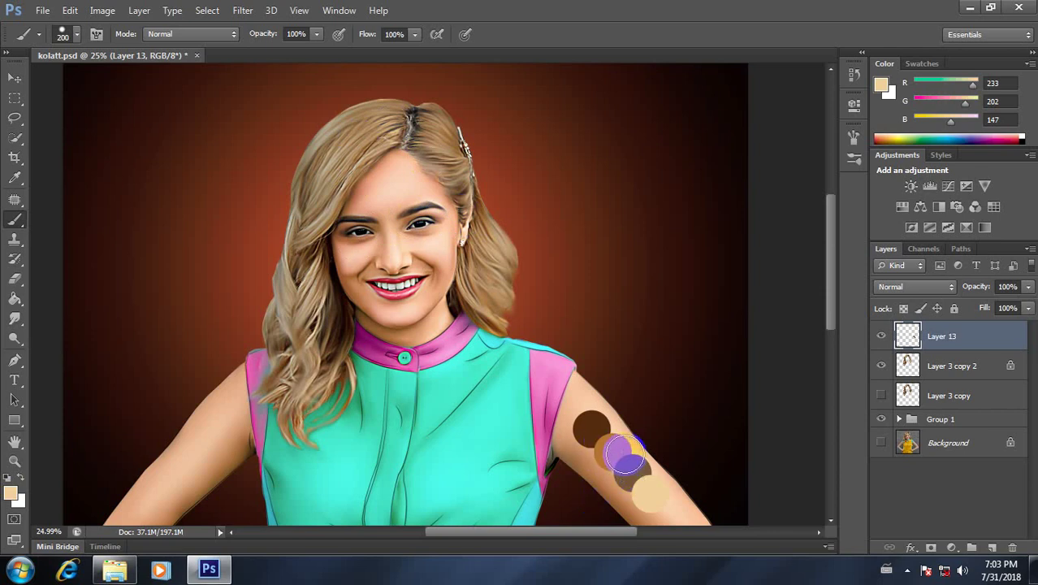
pyautogui.scroll(5, 375, 370)
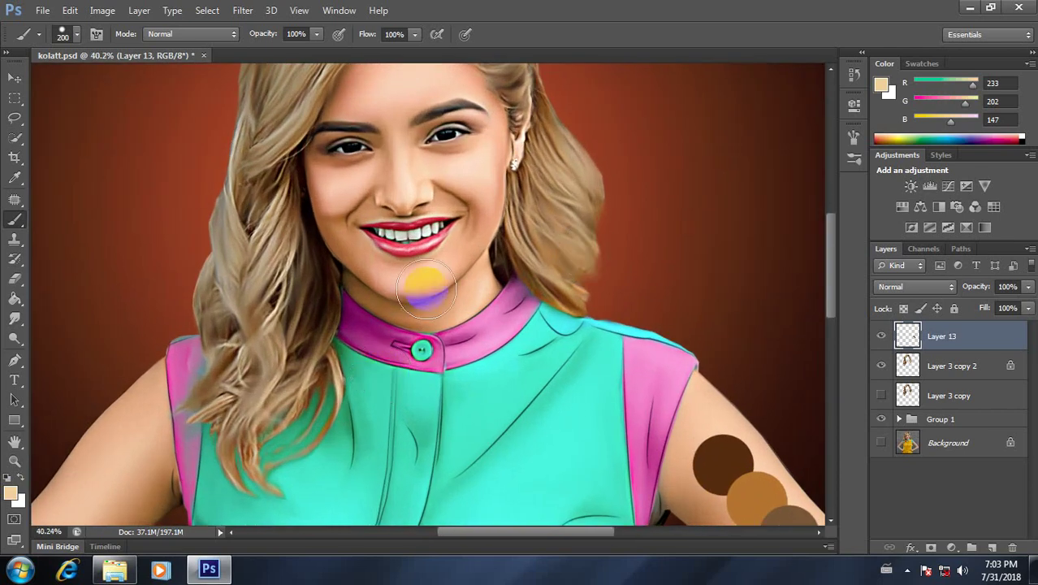
# Set the foreground colour to a saturated bright orange, starting from a hair sample.
pyautogui.click(10, 492)
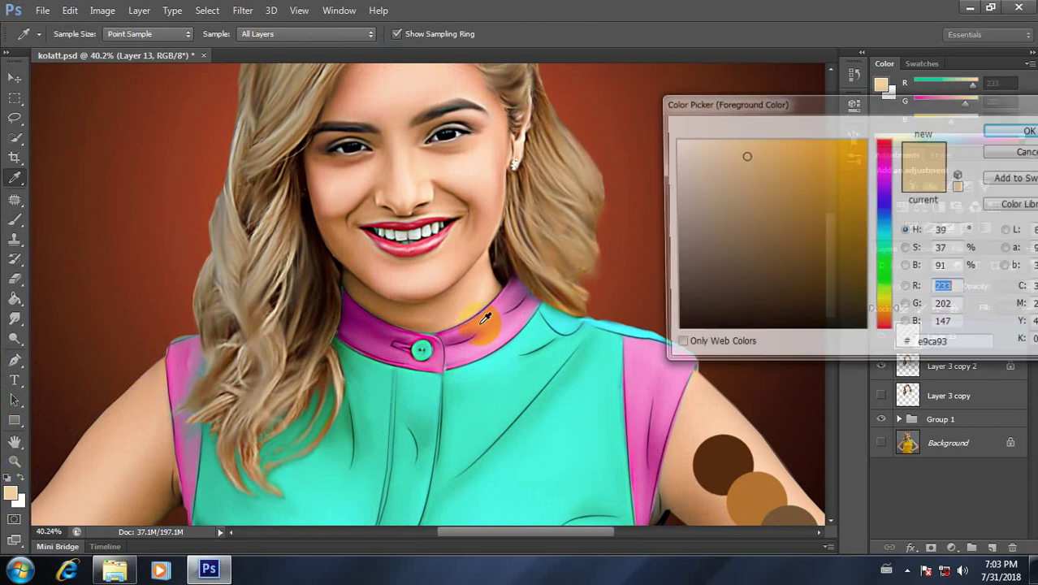
pyautogui.click(514, 250)
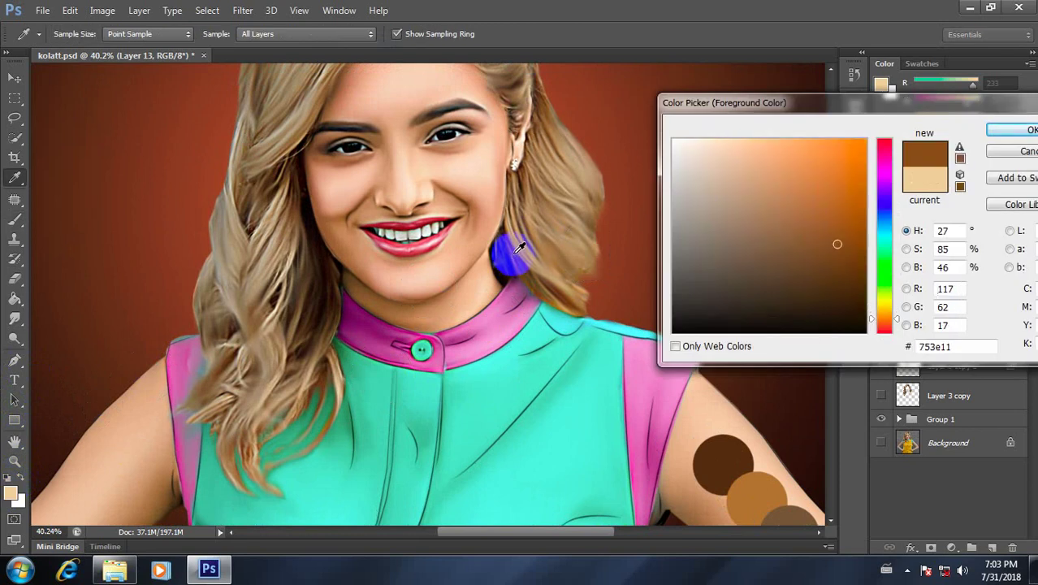
pyautogui.click(514, 250)
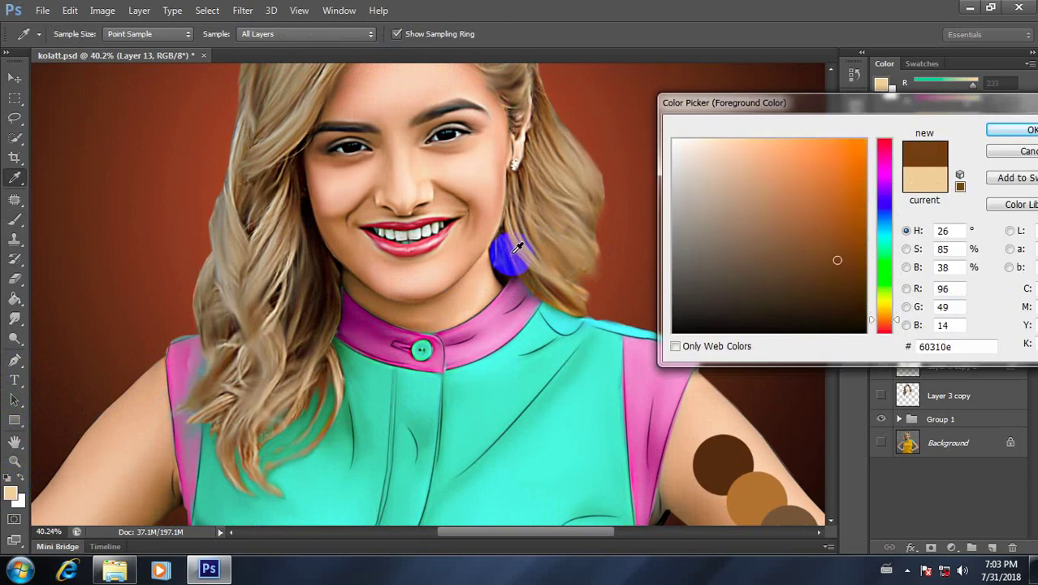
pyautogui.click(864, 181)
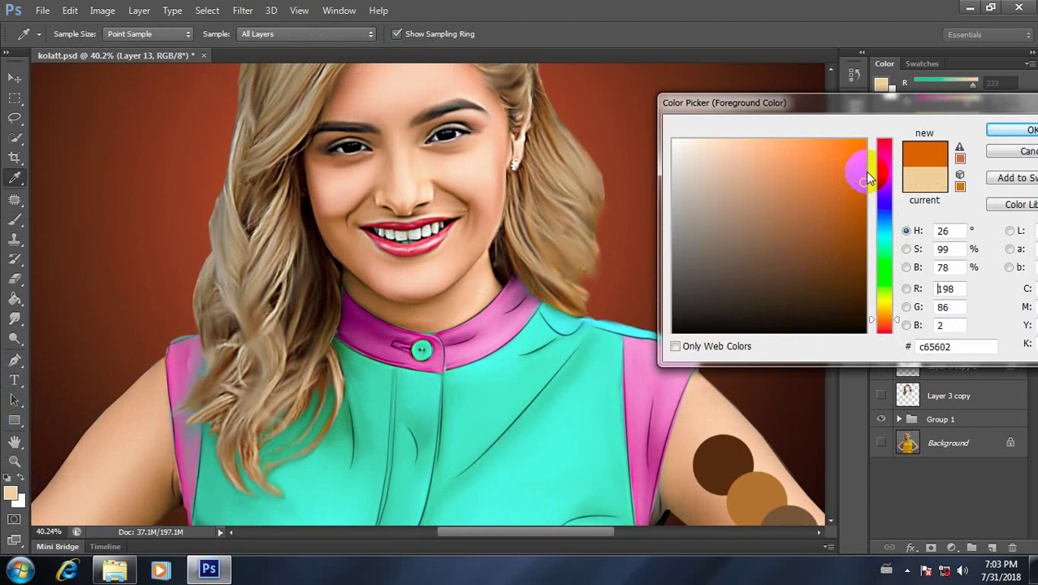
pyautogui.click(860, 165)
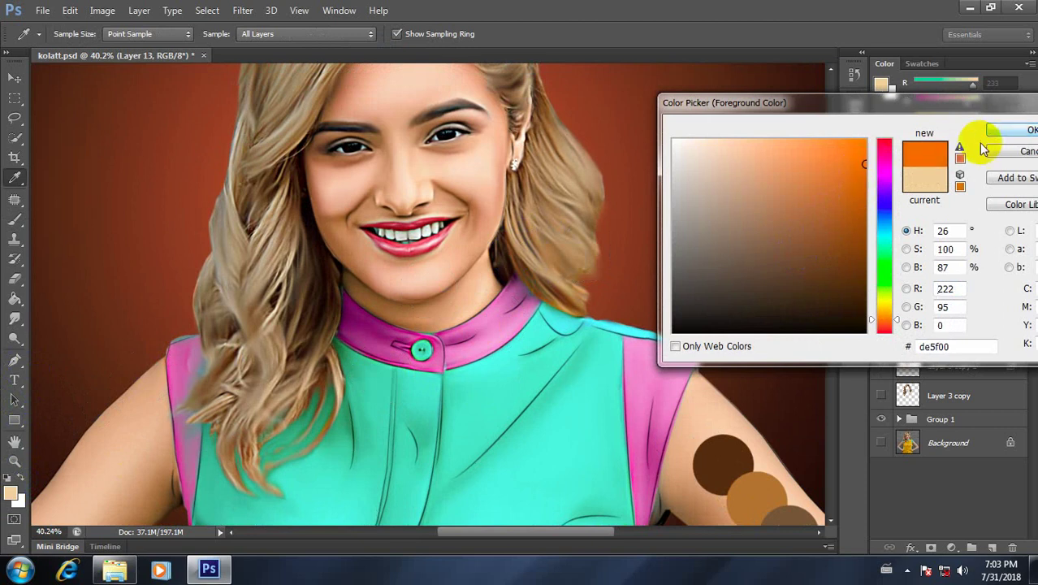
pyautogui.moveTo(861, 171); pyautogui.dragTo(875, 180)
pyautogui.click(1011, 129)
# Brush a bright orange dot above the row of swatch dots on her arm.
pyautogui.press('b')
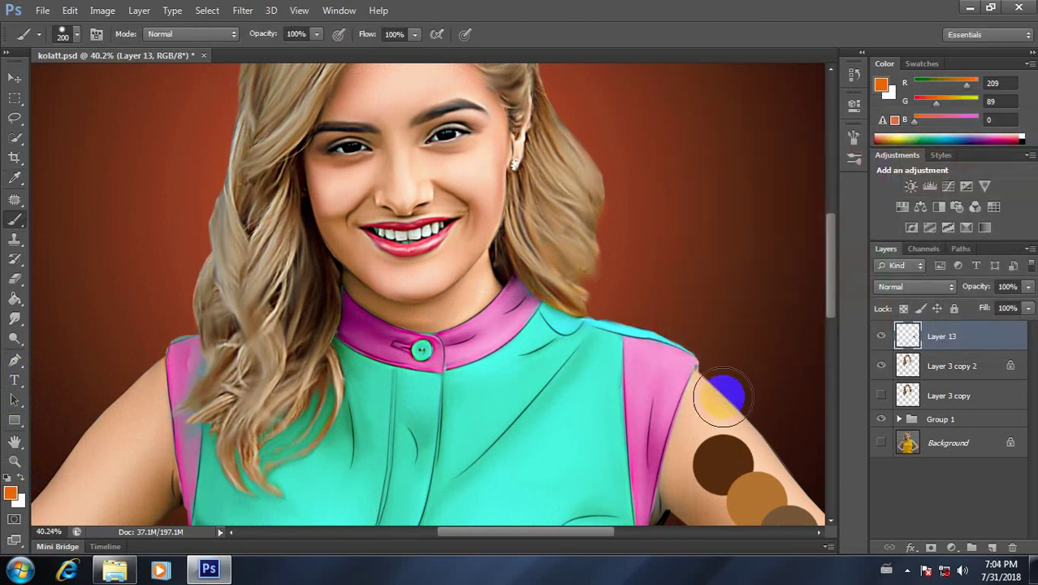
pyautogui.click(706, 413)
pyautogui.scroll(-3, 628, 406)
pyautogui.scroll(-2, 628, 406)
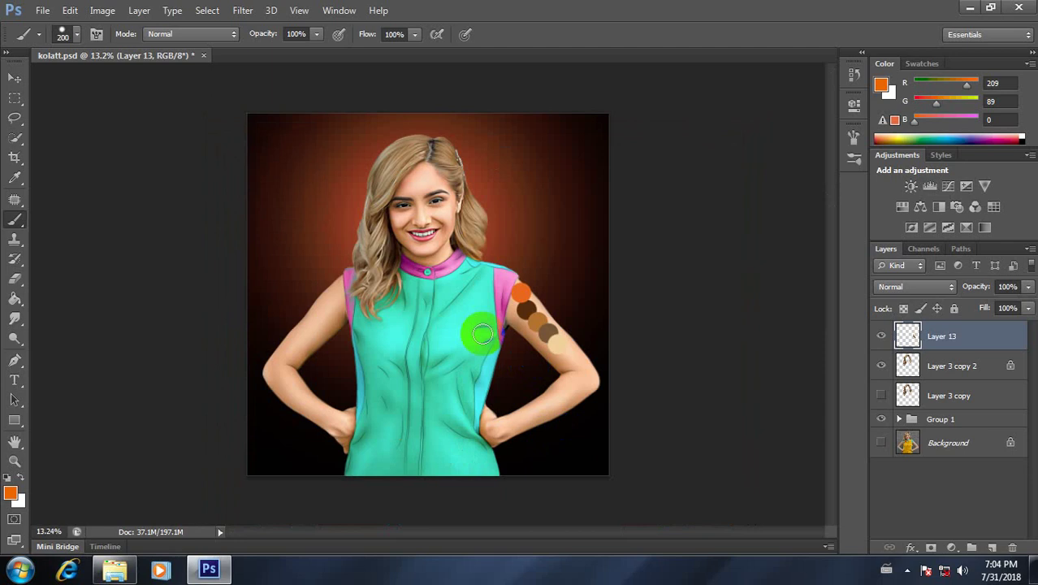
pyautogui.scroll(1, 475, 330)
pyautogui.scroll(2, 568, 325)
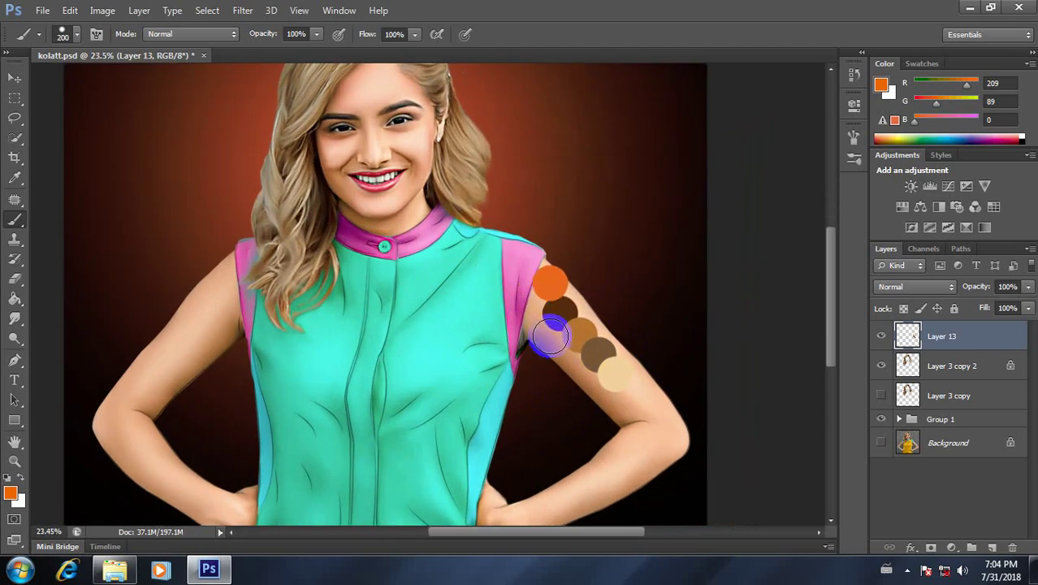
pyautogui.scroll(-1, 567, 324)
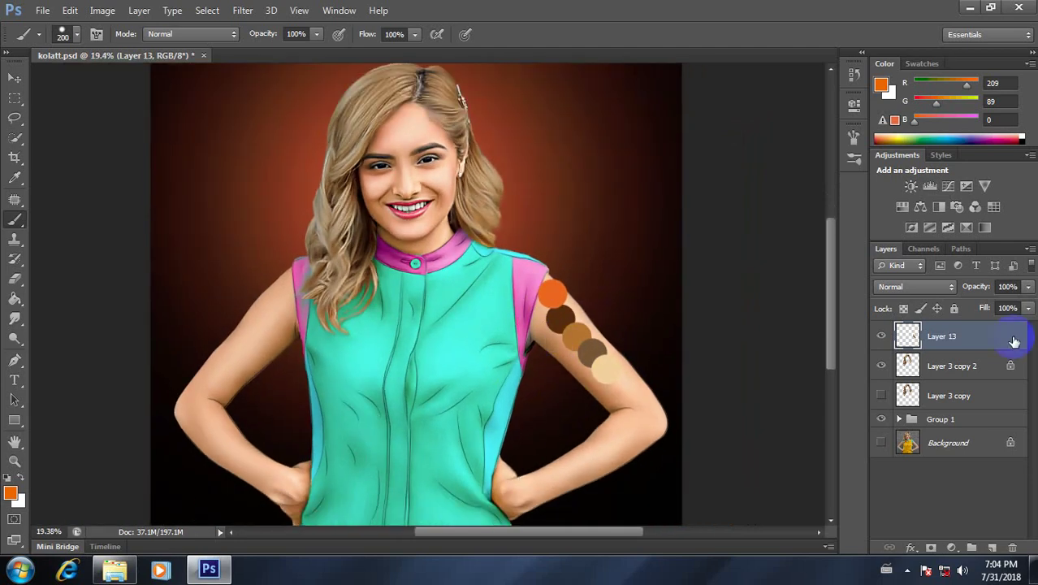
# Create Layer 14 above Layer 3 copy 2, then toggle Layer 13 and Layer 14 visibility to compare.
pyautogui.click(958, 367)
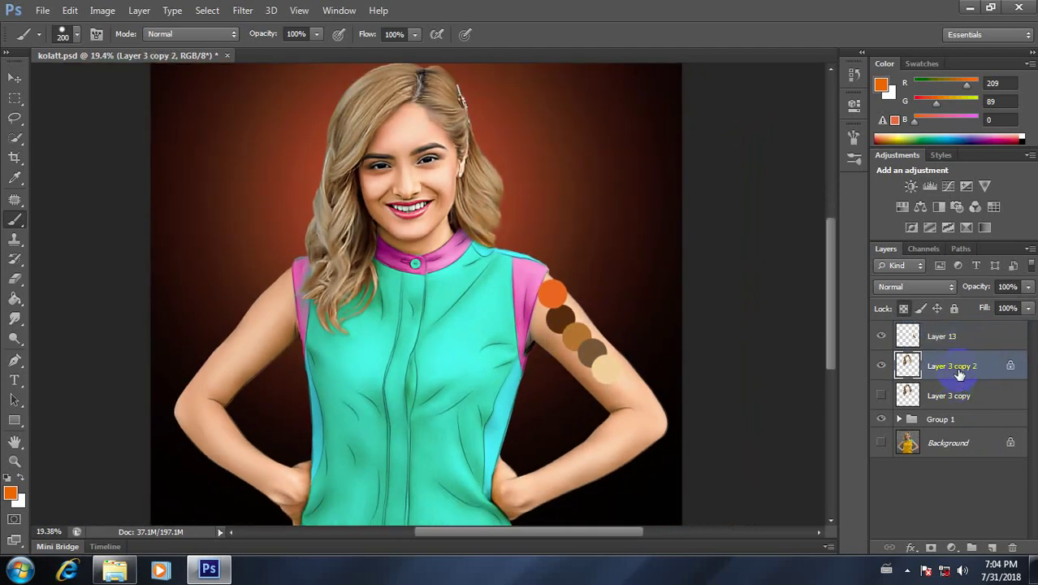
pyautogui.click(992, 548)
pyautogui.click(881, 336)
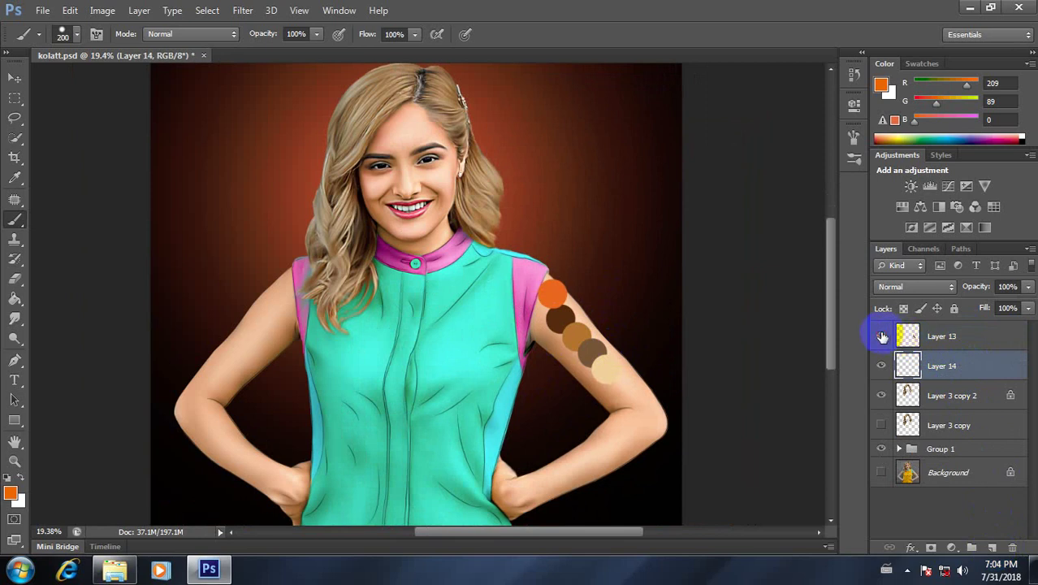
pyautogui.click(881, 335)
pyautogui.click(881, 336)
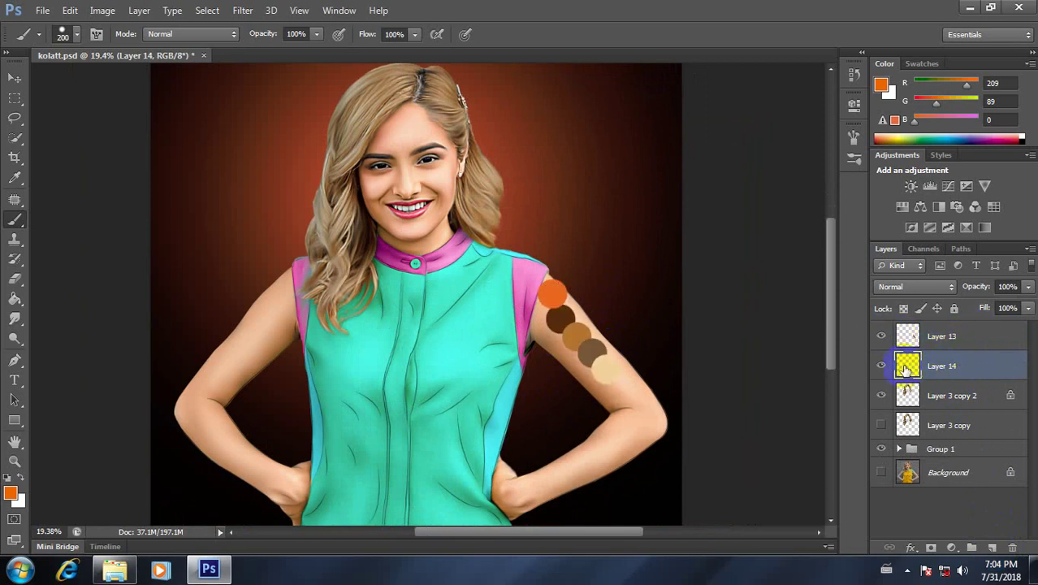
pyautogui.click(881, 365)
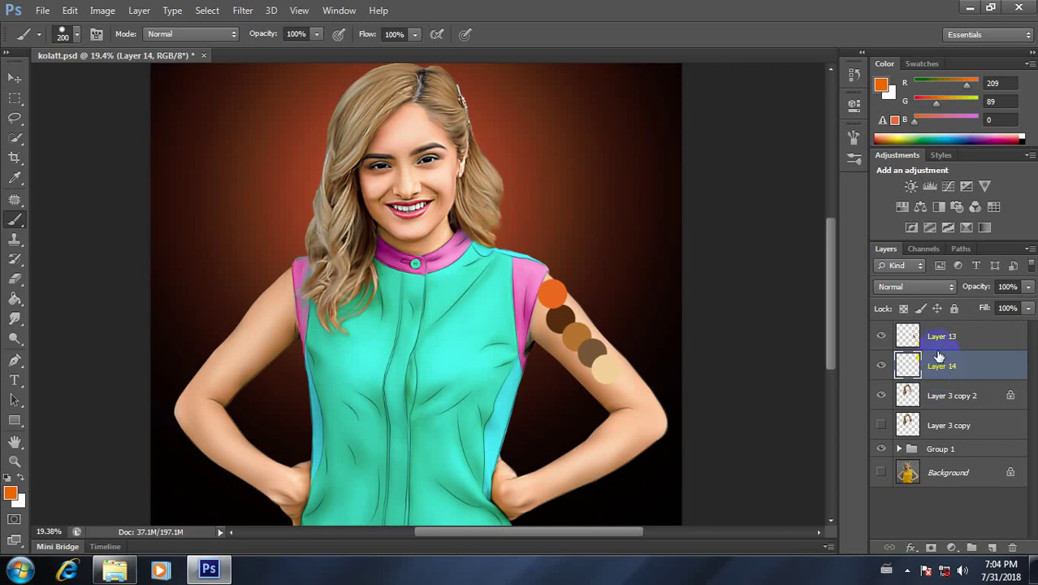
# Move Layer 13's five colour-swatch circles off her arm into the upper-right background.
pyautogui.click(552, 290)
pyautogui.scroll(2, 552, 290)
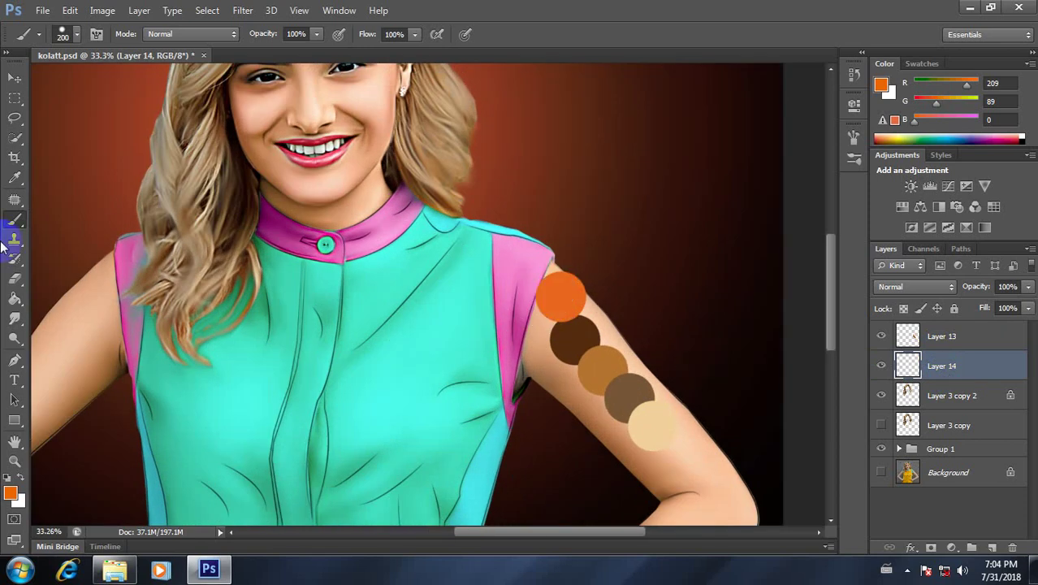
pyautogui.click(14, 78)
pyautogui.click(929, 334)
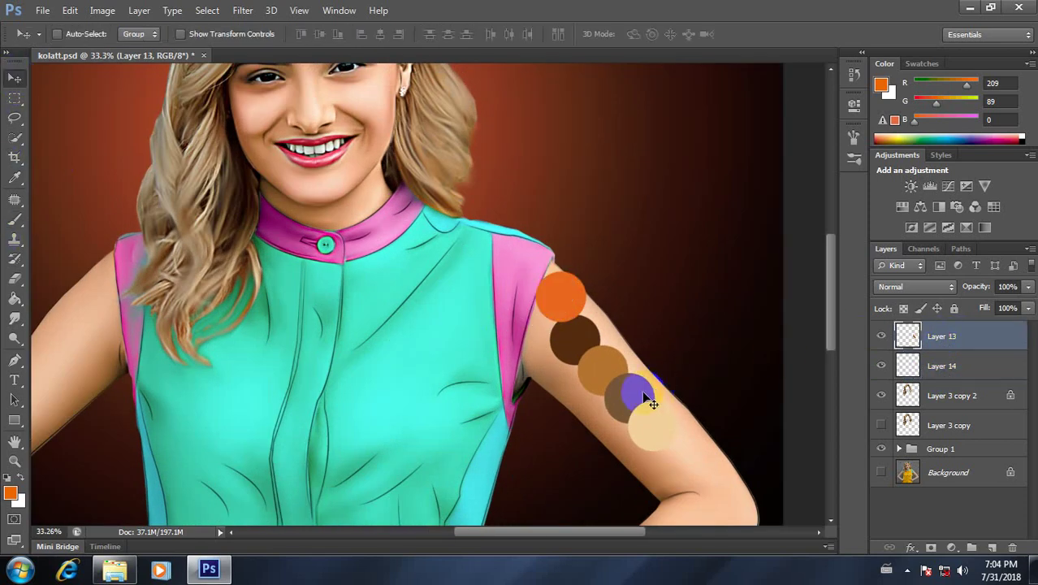
pyautogui.moveTo(611, 382)
pyautogui.mouseDown()
pyautogui.moveTo(584, 303)
pyautogui.moveTo(590, 193)
pyautogui.moveTo(609, 185)
pyautogui.moveTo(567, 199)
pyautogui.moveTo(597, 199)
pyautogui.moveTo(364, 461)
pyautogui.moveTo(493, 367)
pyautogui.moveTo(625, 192)
pyautogui.mouseUp()
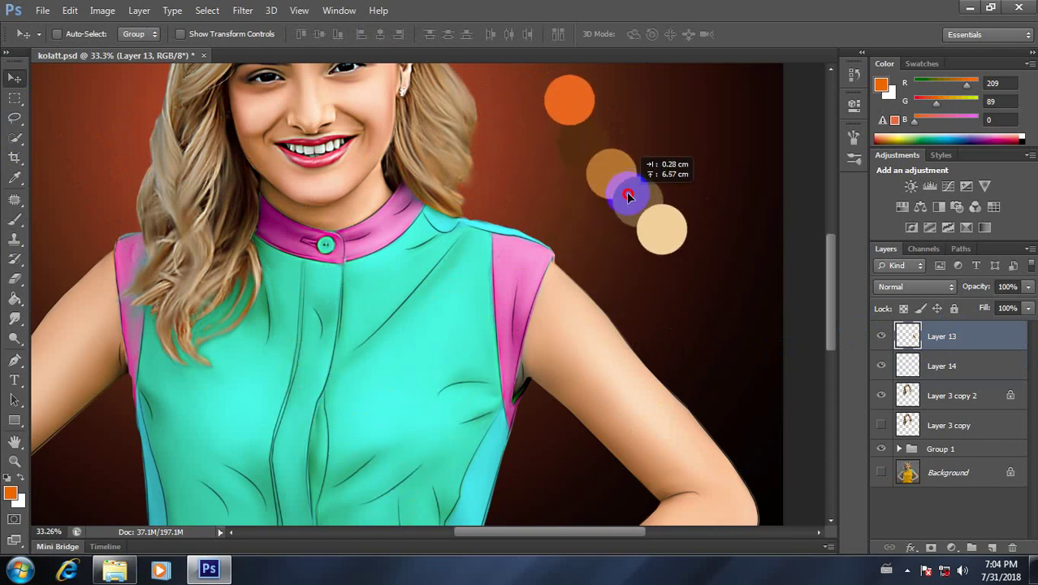
pyautogui.scroll(2, 487, 250)
pyautogui.moveTo(477, 222)
pyautogui.mouseDown()
pyautogui.moveTo(516, 434)
pyautogui.moveTo(709, 452)
pyautogui.moveTo(646, 255)
pyautogui.moveTo(643, 270)
pyautogui.moveTo(759, 330)
pyautogui.mouseUp()
pyautogui.scroll(-2, 516, 434)
pyautogui.scroll(-2, 562, 466)
pyautogui.scroll(-2, 553, 454)
pyautogui.scroll(-1, 536, 449)
pyautogui.scroll(1, 536, 450)
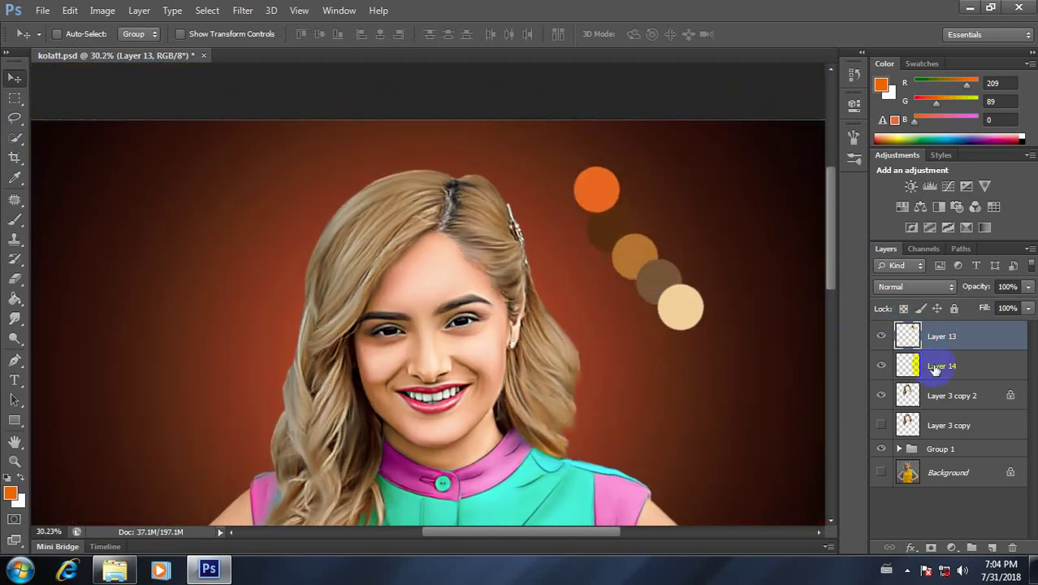
# Make Layer 14 the active layer and pan the view to her face and hair.
pyautogui.click(964, 375)
pyautogui.scroll(-1, 404, 354)
pyautogui.scroll(1, 428, 335)
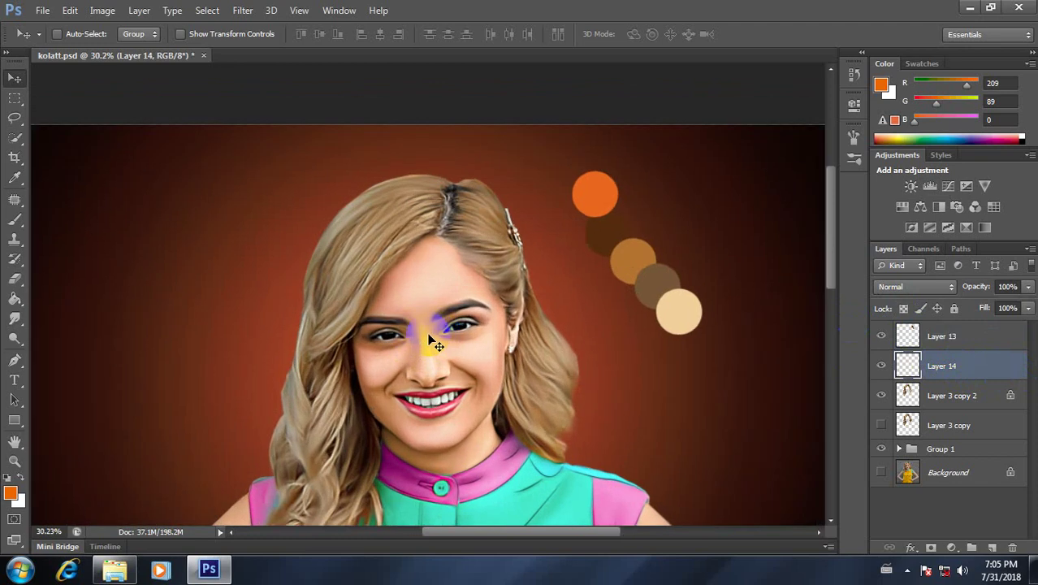
pyautogui.moveTo(428, 342)
pyautogui.mouseDown()
pyautogui.moveTo(445, 343)
pyautogui.moveTo(445, 302)
pyautogui.moveTo(358, 302)
pyautogui.moveTo(352, 370)
pyautogui.moveTo(398, 358)
pyautogui.moveTo(65, 341)
pyautogui.mouseUp()
# Choose the Brush with the 200 px scattered brush preset.
pyautogui.click(15, 219)
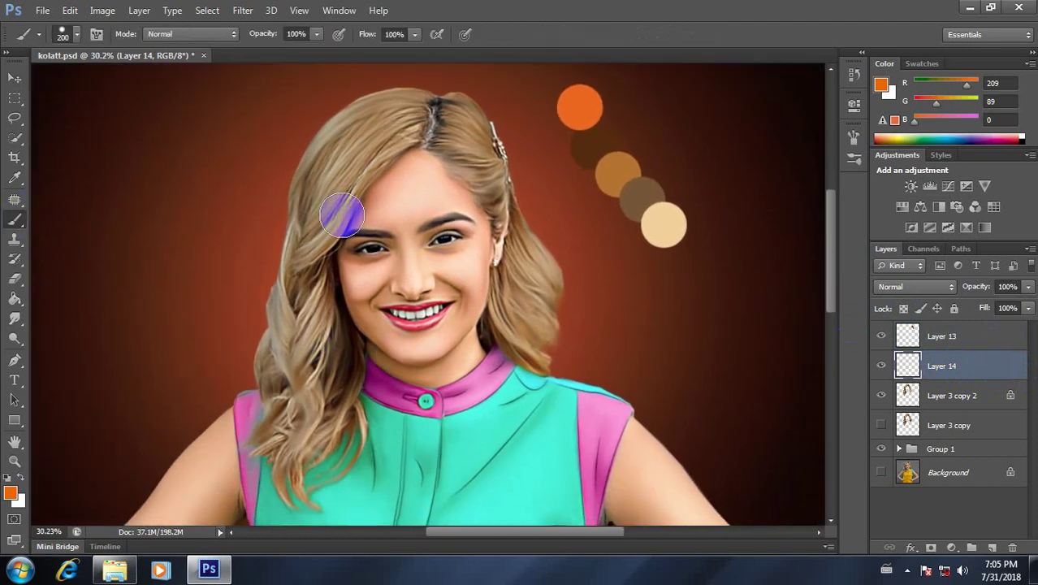
pyautogui.rightClick(406, 194)
pyautogui.scroll(-1, 625, 363)
pyautogui.scroll(-1, 625, 363)
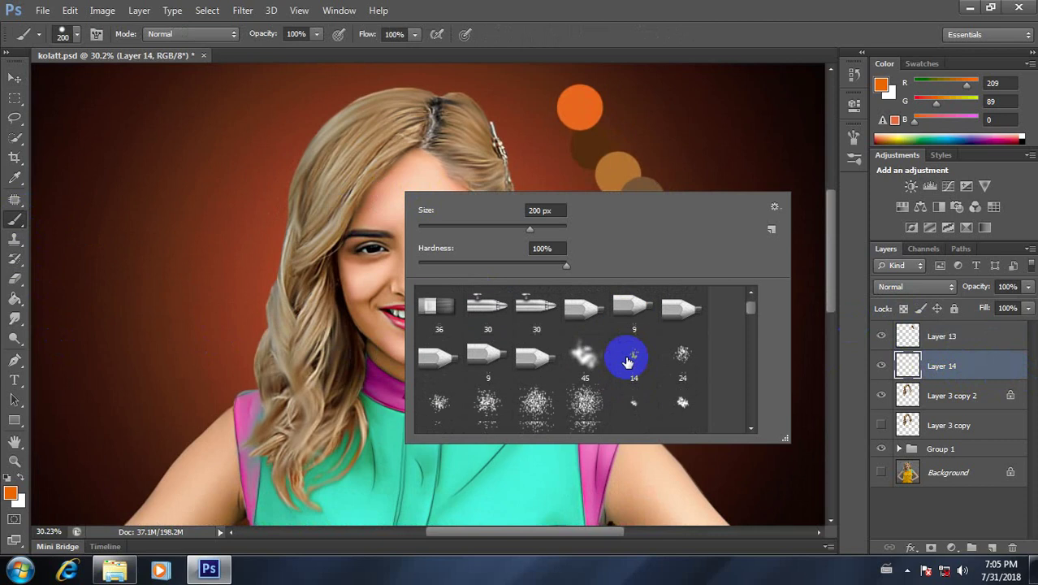
pyautogui.scroll(-2, 625, 364)
pyautogui.scroll(-2, 626, 366)
pyautogui.scroll(-2, 624, 363)
pyautogui.scroll(-1, 621, 359)
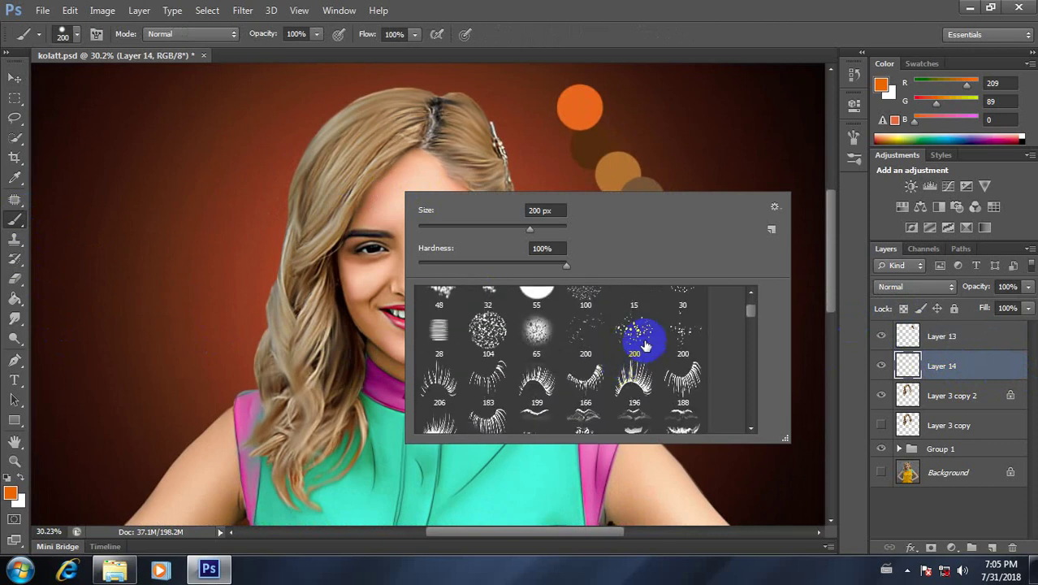
pyautogui.click(584, 341)
pyautogui.write('41')
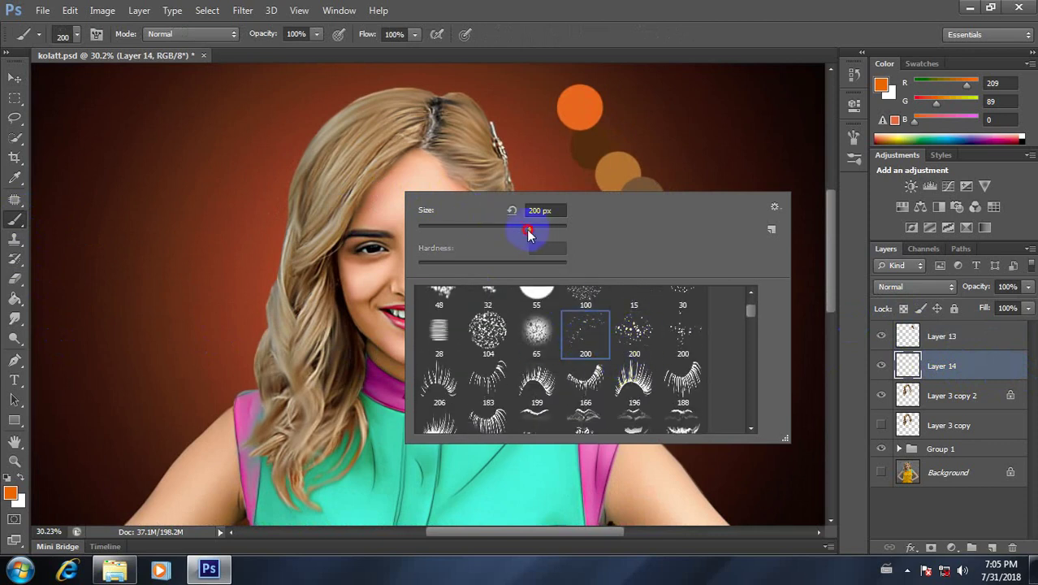
pyautogui.click(831, 285)
pyautogui.scroll(1, 394, 209)
pyautogui.scroll(2, 394, 208)
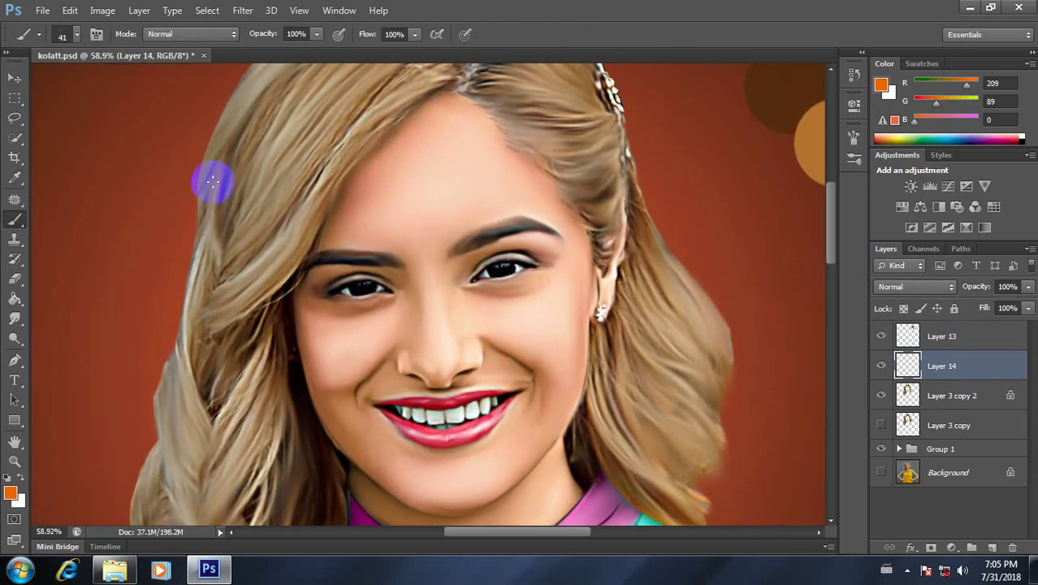
# Paint trial orange strands through the hair on Layer 14, then undo them all.
pyautogui.moveTo(334, 177); pyautogui.dragTo(212, 313)
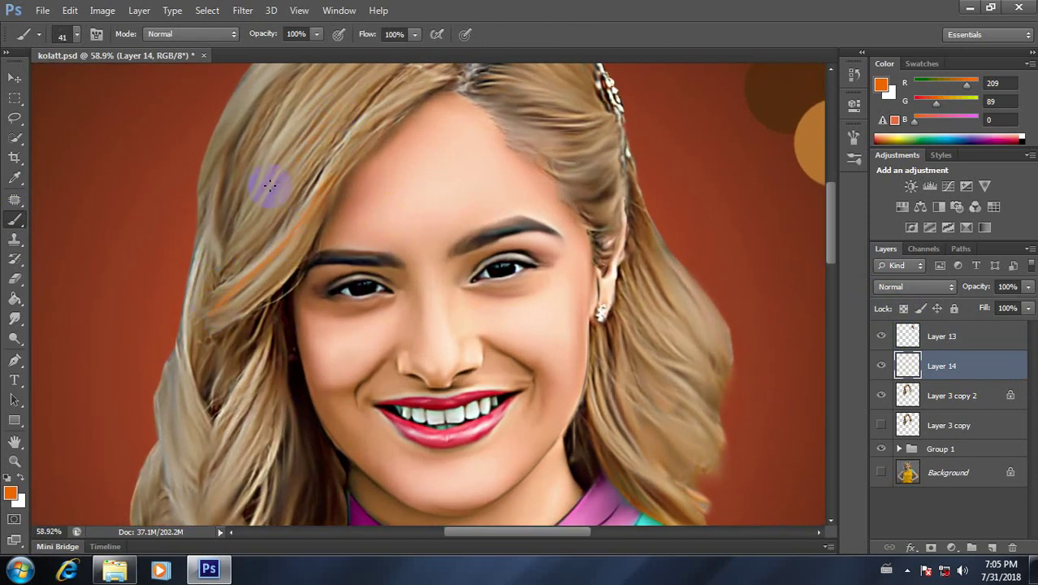
pyautogui.hotkey('alt', ']')
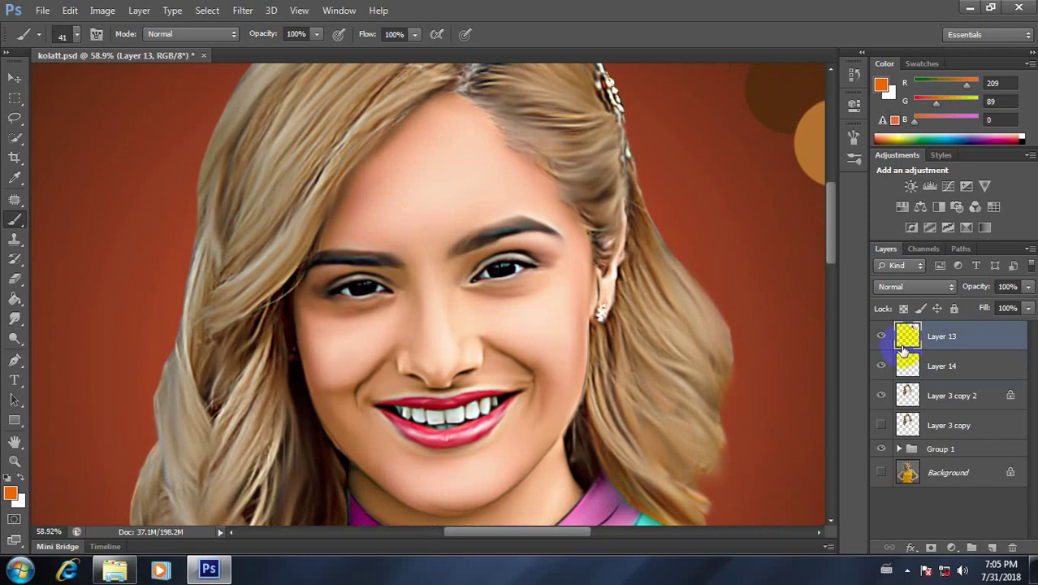
pyautogui.hotkey('alt', '[')
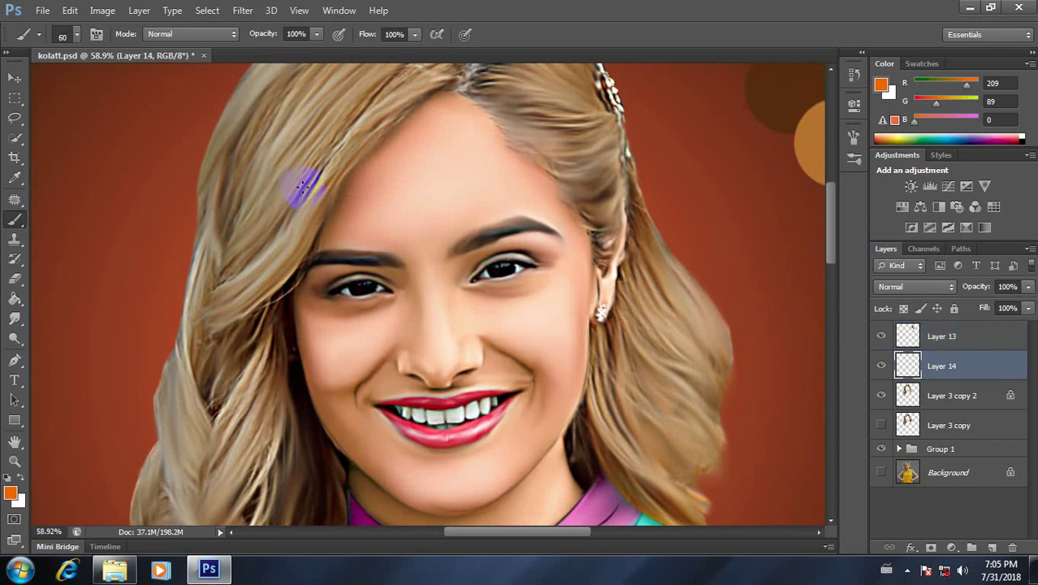
pyautogui.moveTo(334, 166); pyautogui.dragTo(214, 310)
pyautogui.moveTo(331, 95); pyautogui.dragTo(203, 233)
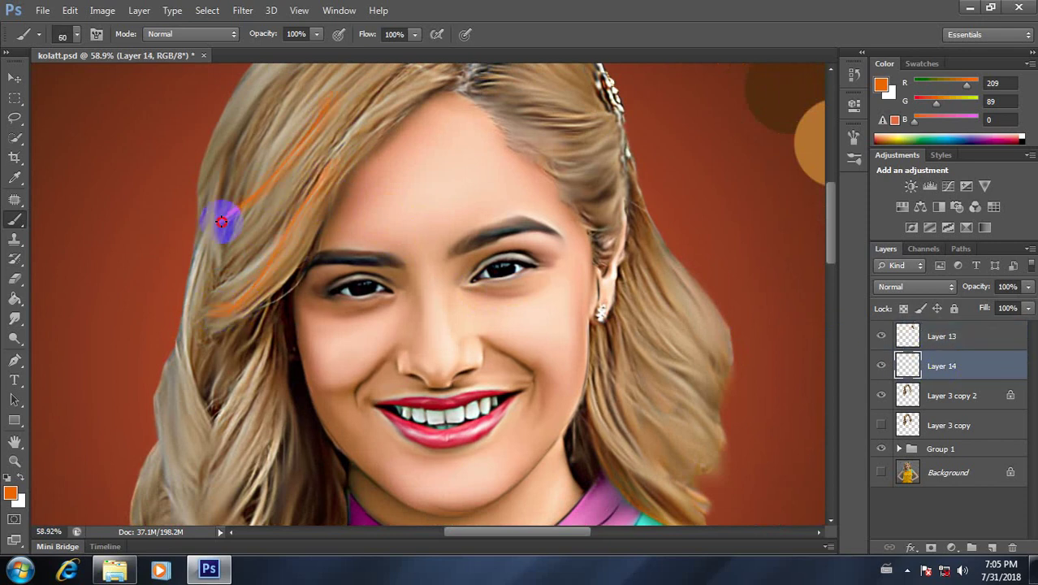
pyautogui.hotkey('ctrl', 'z')
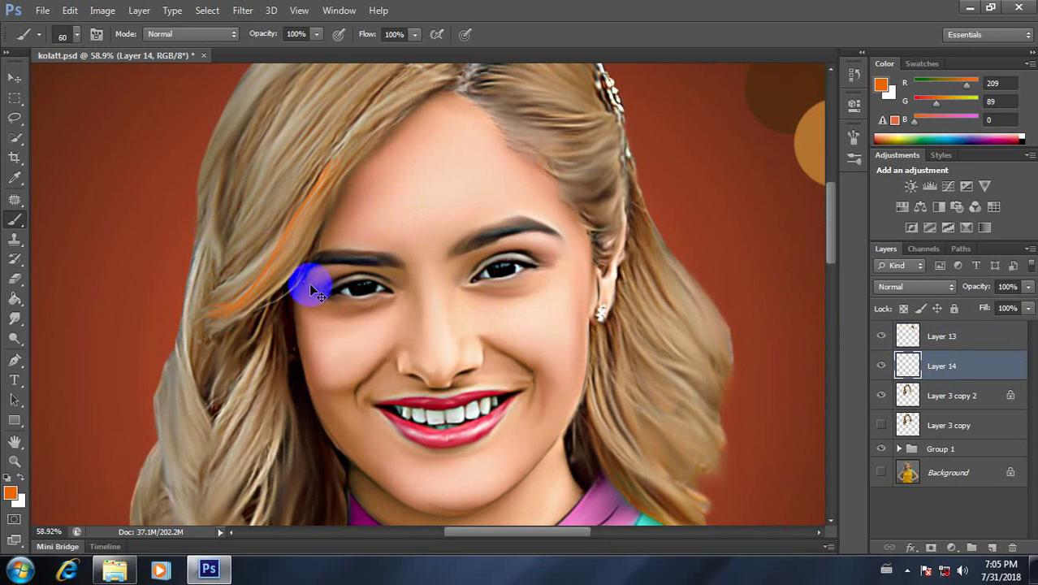
pyautogui.hotkey('ctrl', 'alt', 'z')
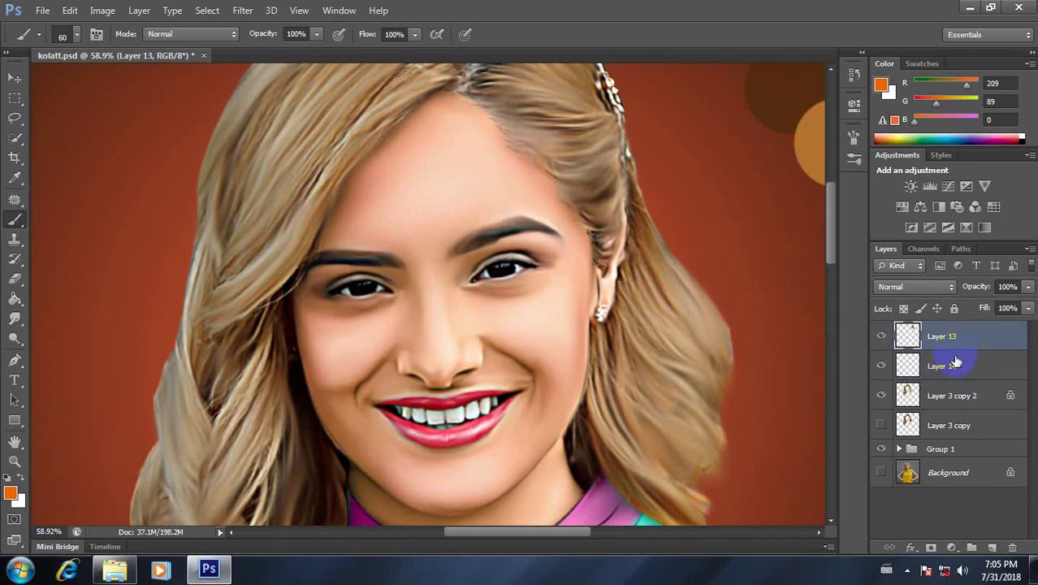
pyautogui.click(955, 362)
pyautogui.scroll(-3, 506, 235)
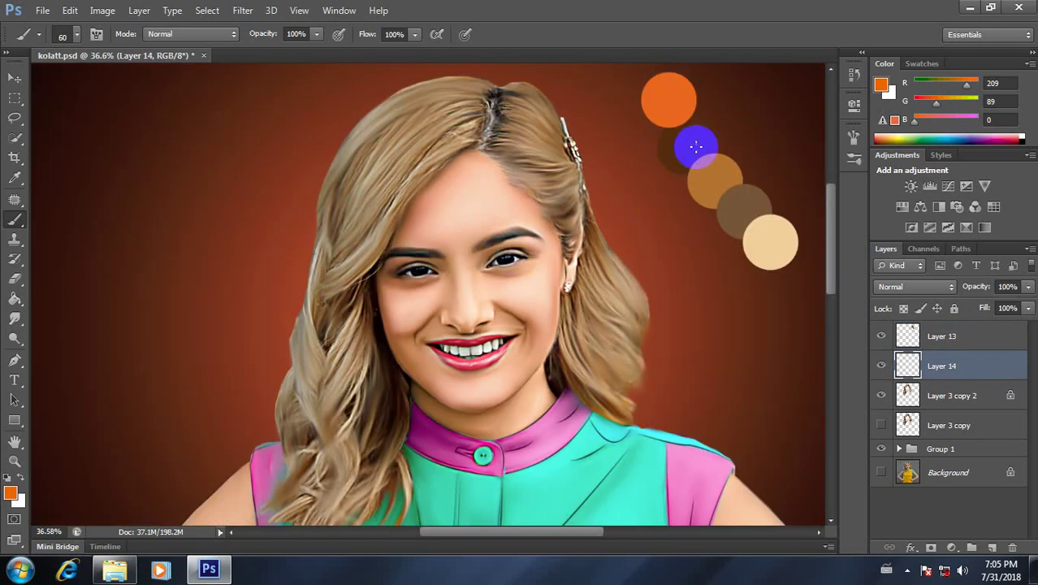
# Sample the dark brown palette circle as the foreground painting colour.
pyautogui.click(9, 492)
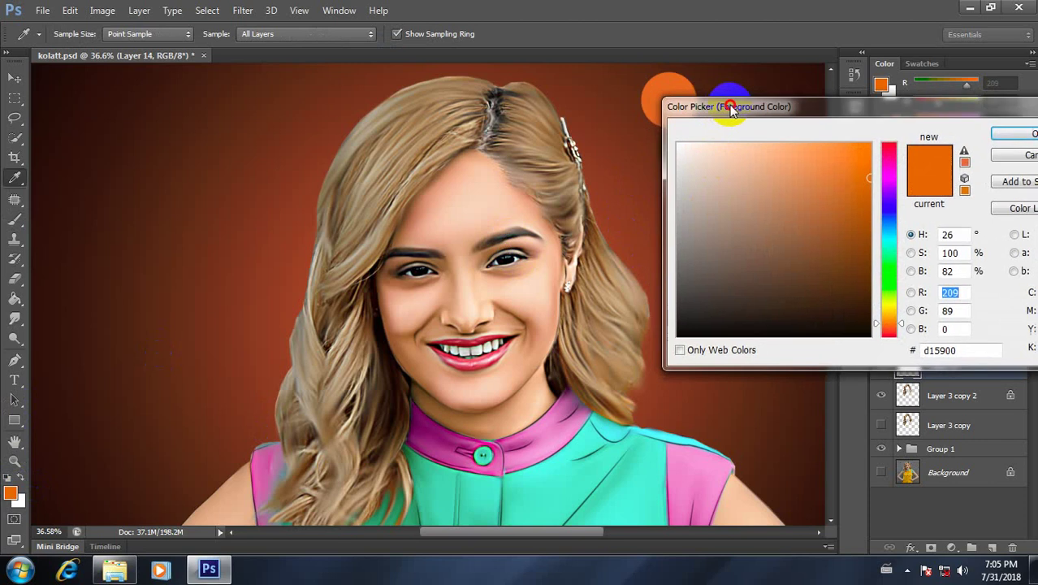
pyautogui.moveTo(730, 108); pyautogui.dragTo(794, 167)
pyautogui.click(678, 151)
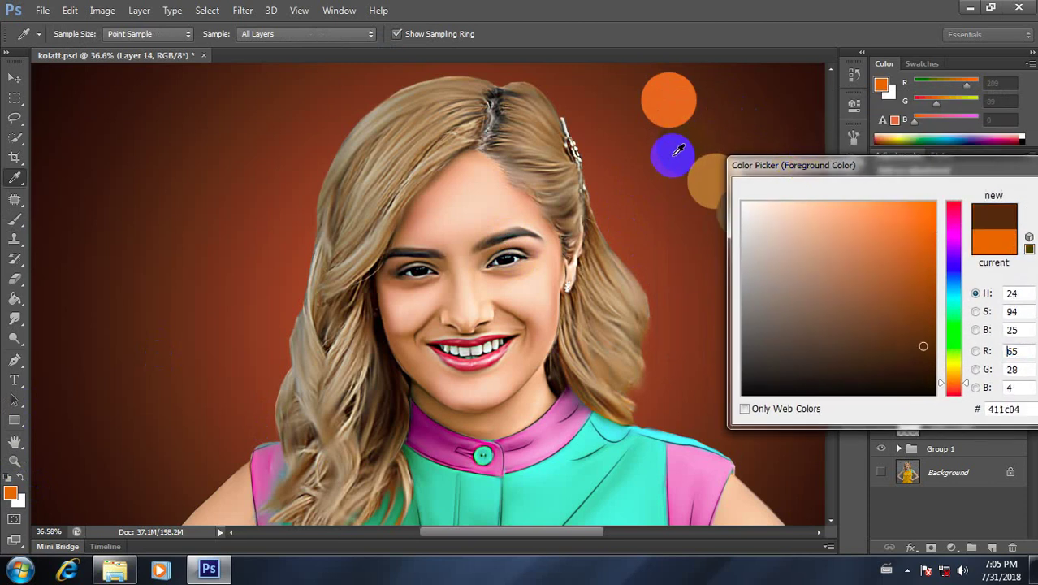
pyautogui.moveTo(887, 179); pyautogui.dragTo(479, 185)
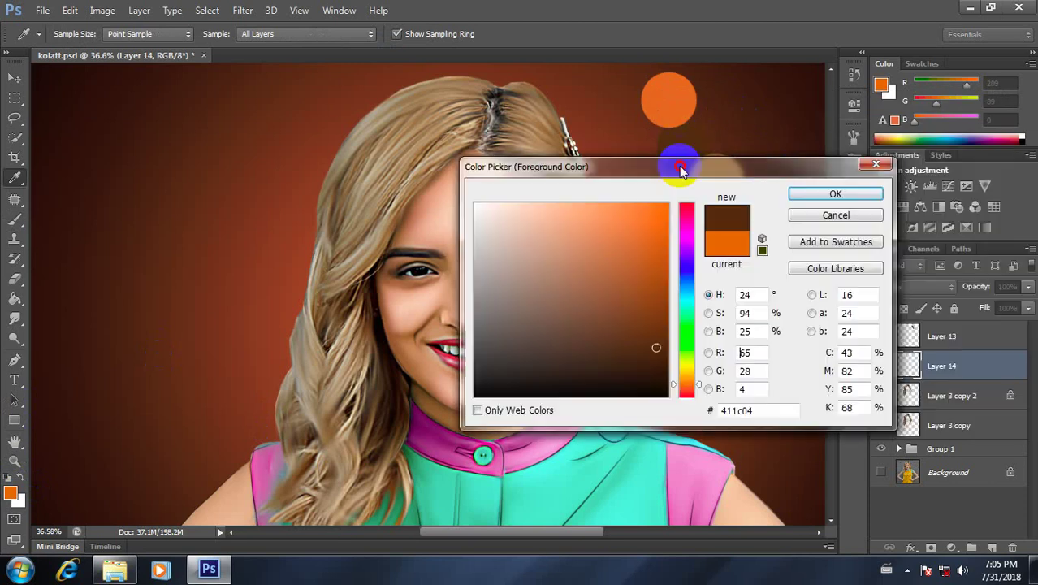
pyautogui.click(753, 204)
pyautogui.press('b')
pyautogui.scroll(-1, 539, 269)
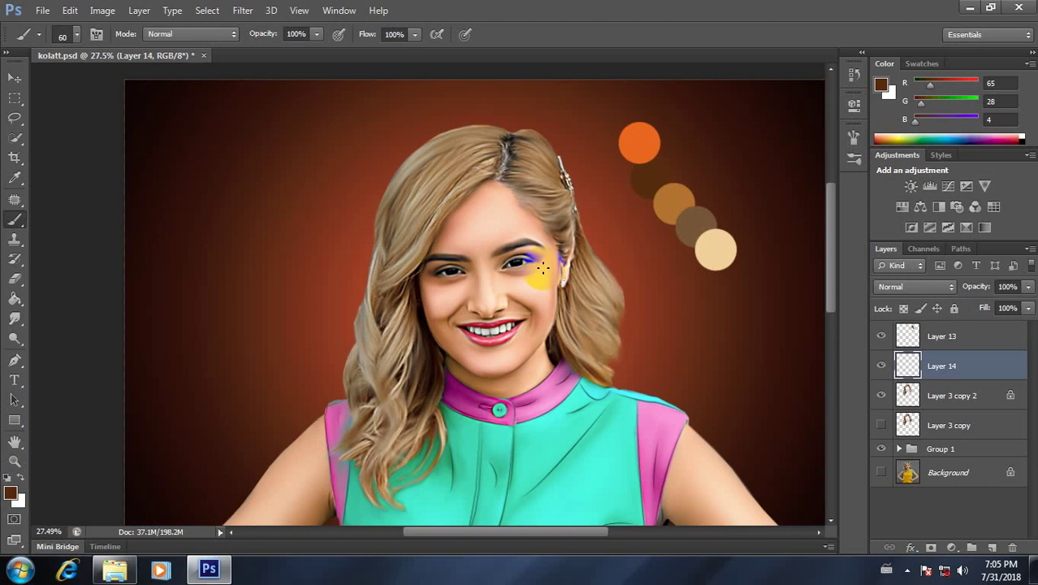
pyautogui.scroll(2, 493, 300)
pyautogui.scroll(2, 490, 302)
pyautogui.scroll(-1, 386, 280)
pyautogui.scroll(-1, 405, 280)
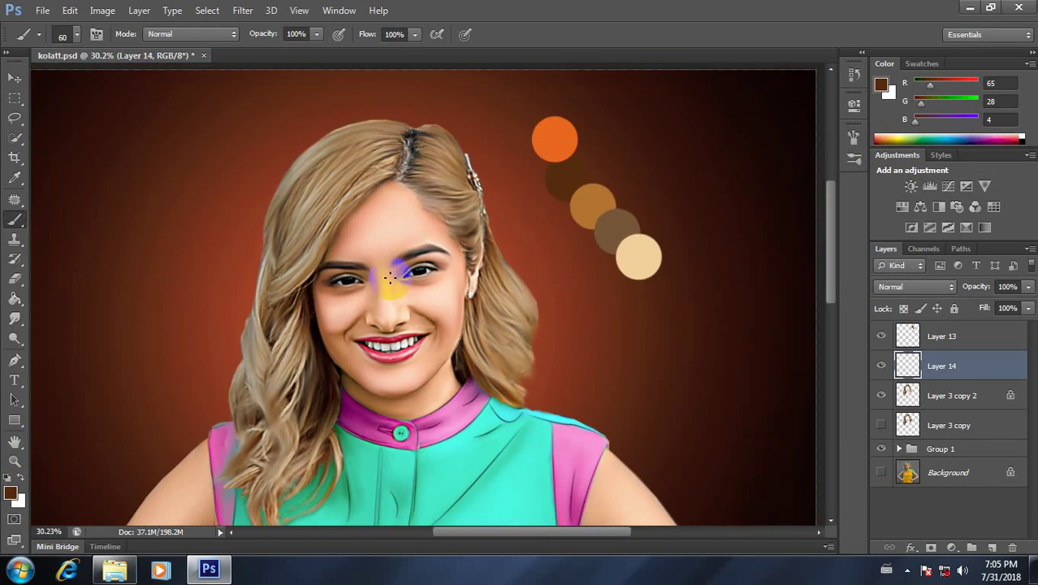
# Draw a curved Pen path along a hair strand on the left of her hair.
pyautogui.click(14, 363)
pyautogui.scroll(-1, 343, 282)
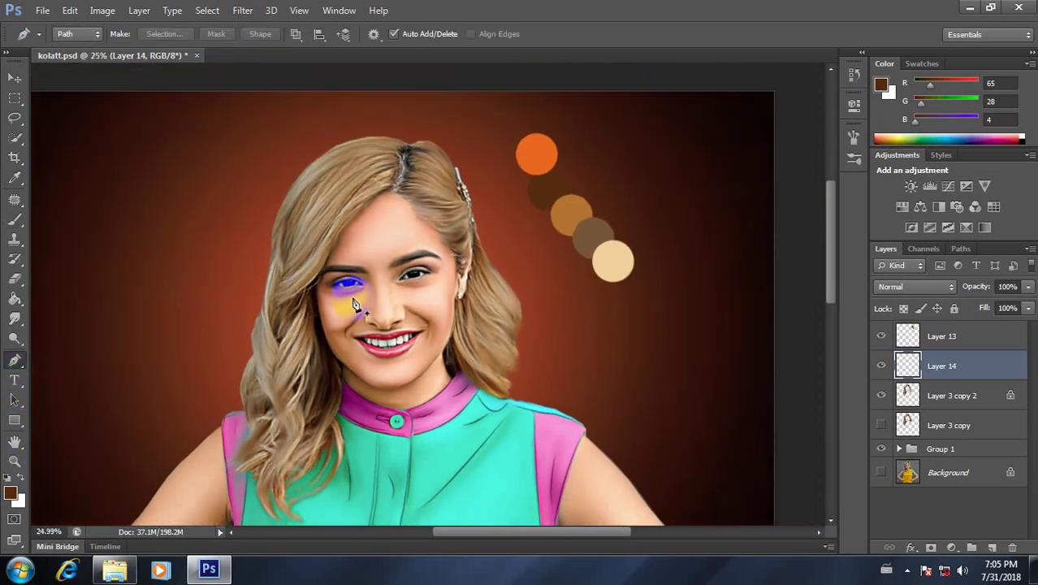
pyautogui.scroll(-1, 390, 301)
pyautogui.scroll(2, 404, 321)
pyautogui.scroll(1, 406, 322)
pyautogui.scroll(-1, 456, 283)
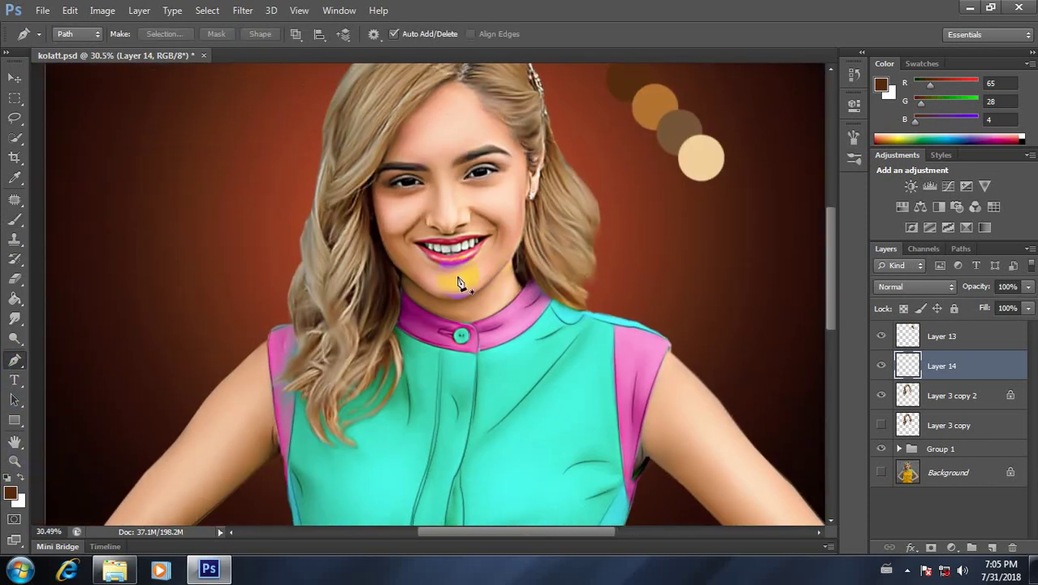
pyautogui.scroll(-1, 412, 289)
pyautogui.scroll(-1, 413, 190)
pyautogui.scroll(2, 459, 192)
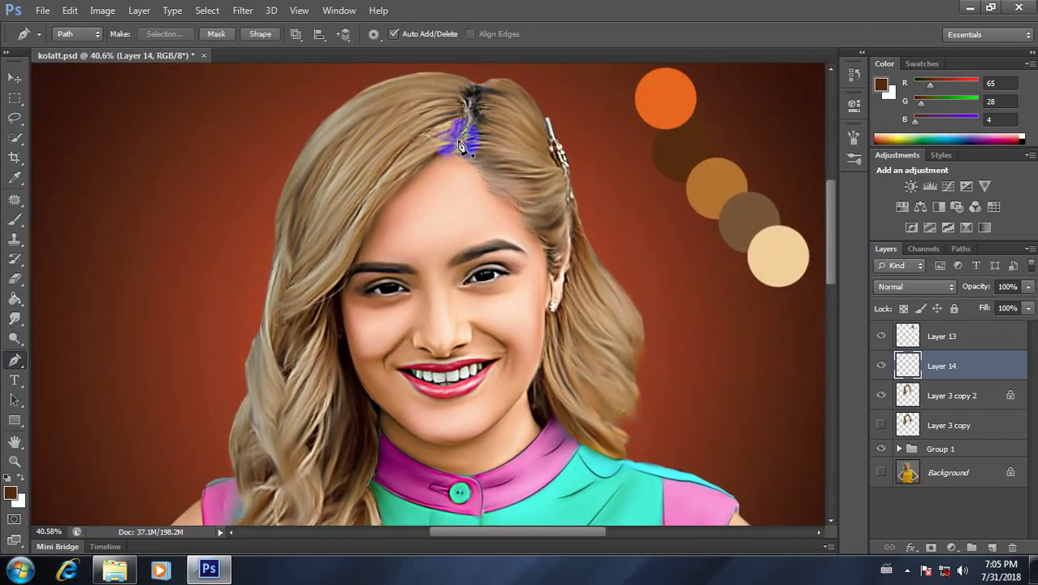
pyautogui.click(286, 309)
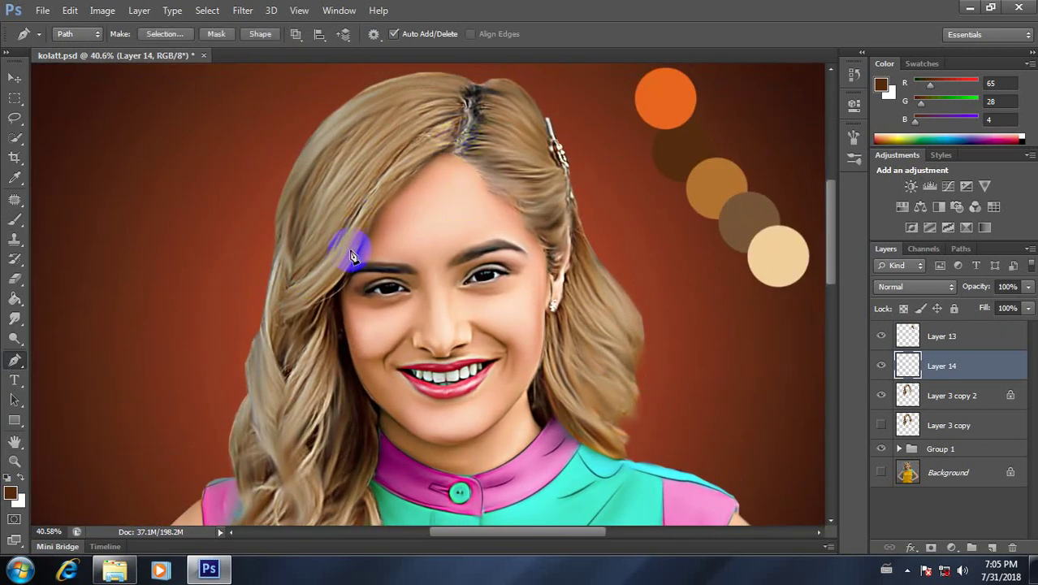
pyautogui.click(319, 349)
# Stroke the strand path with the Brush using Stroke Path.
pyautogui.rightClick(382, 177)
pyautogui.click(475, 282)
pyautogui.click(601, 195)
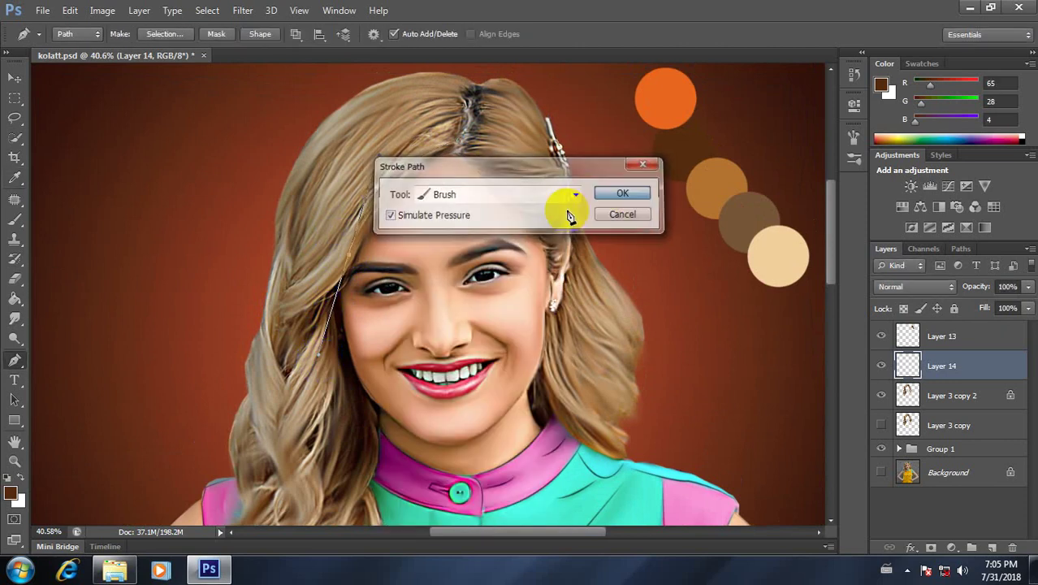
pyautogui.scroll(2, 410, 217)
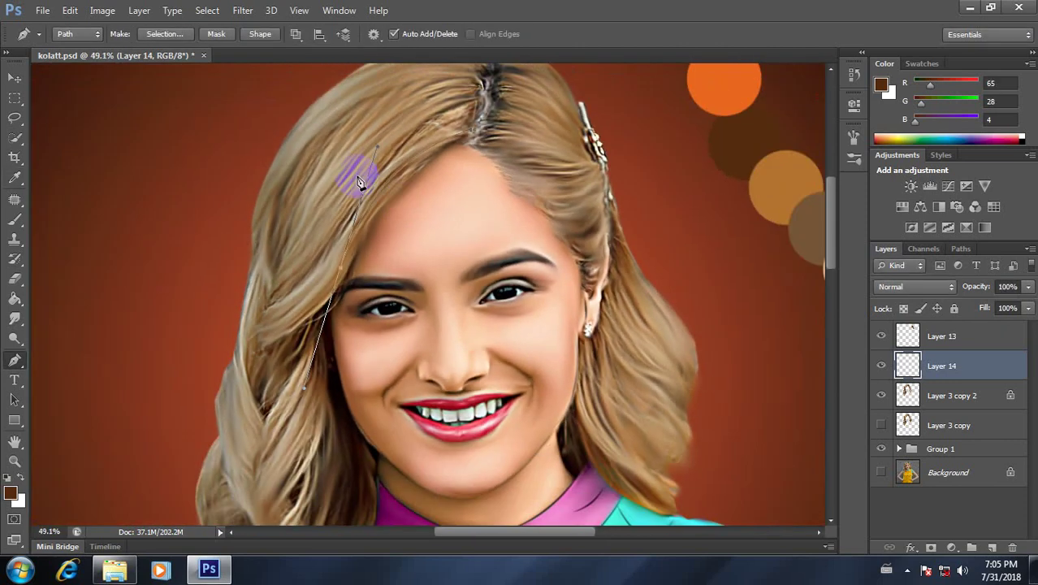
# Check the brush settings, then bring up the current path's options menu again.
pyautogui.click(14, 219)
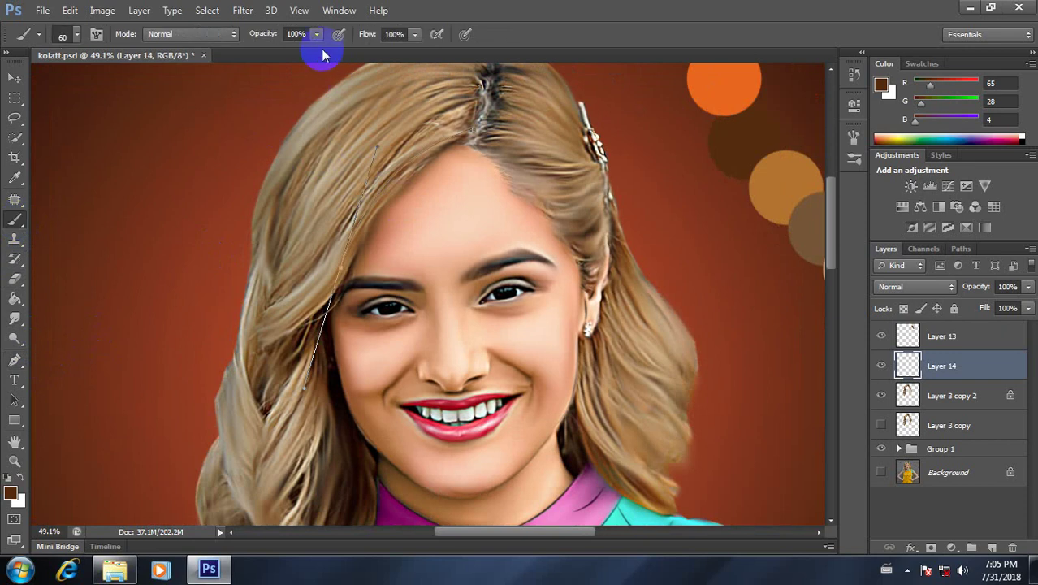
pyautogui.click(15, 359)
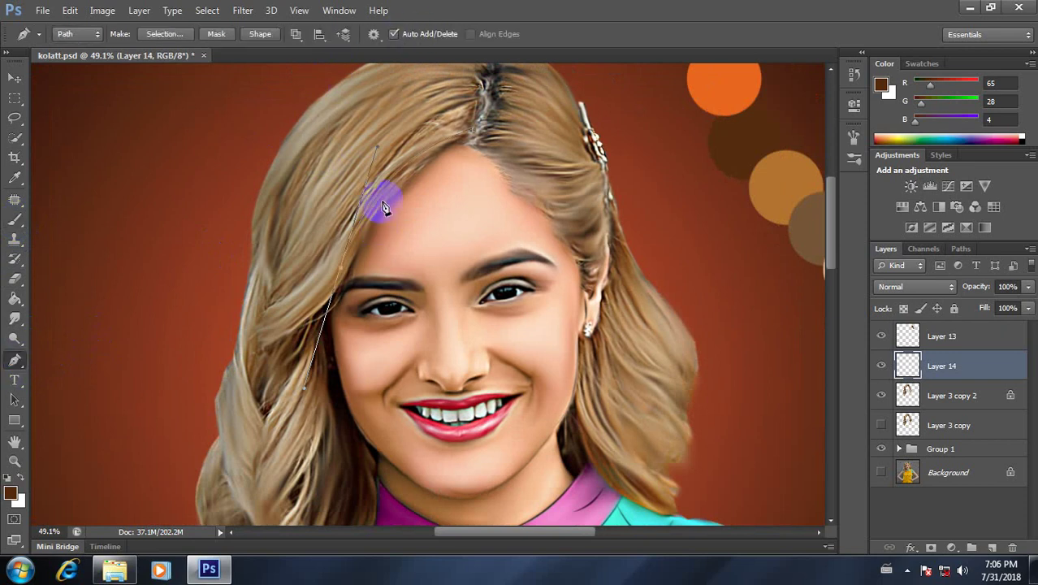
pyautogui.scroll(1, 386, 206)
pyautogui.scroll(1, 390, 209)
pyautogui.scroll(-1, 394, 213)
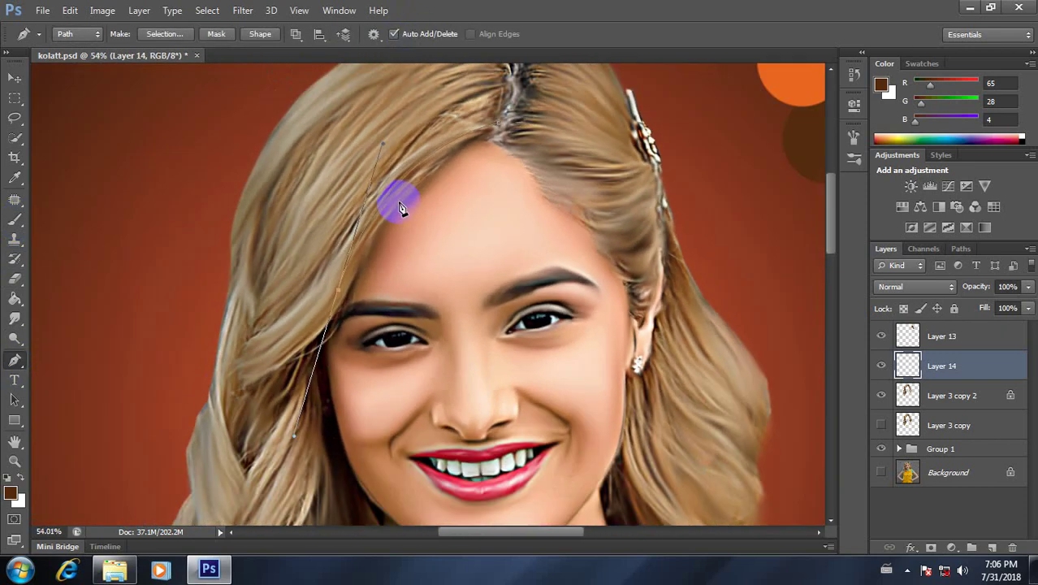
pyautogui.scroll(-1, 397, 218)
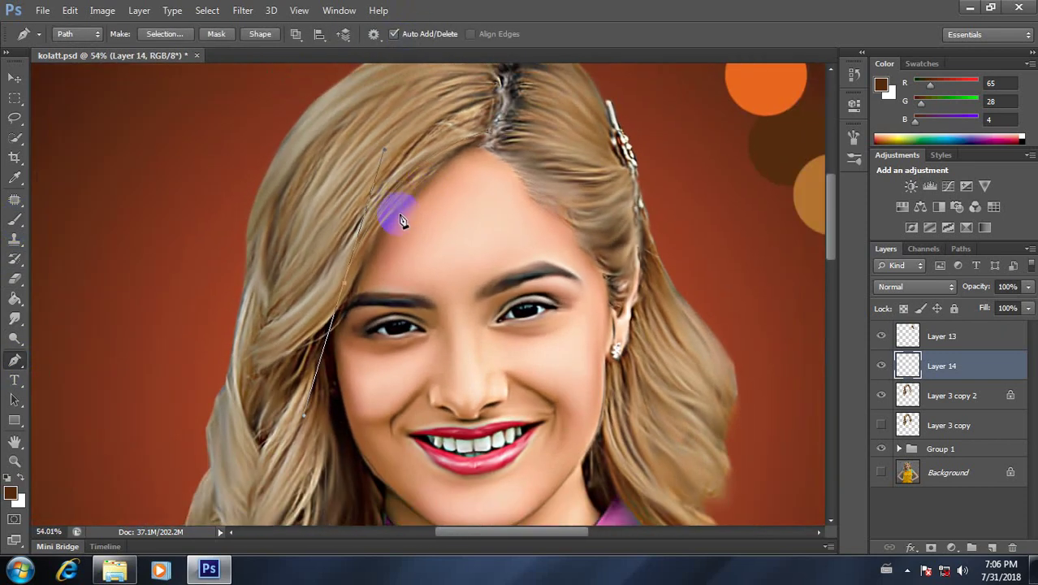
pyautogui.click(15, 219)
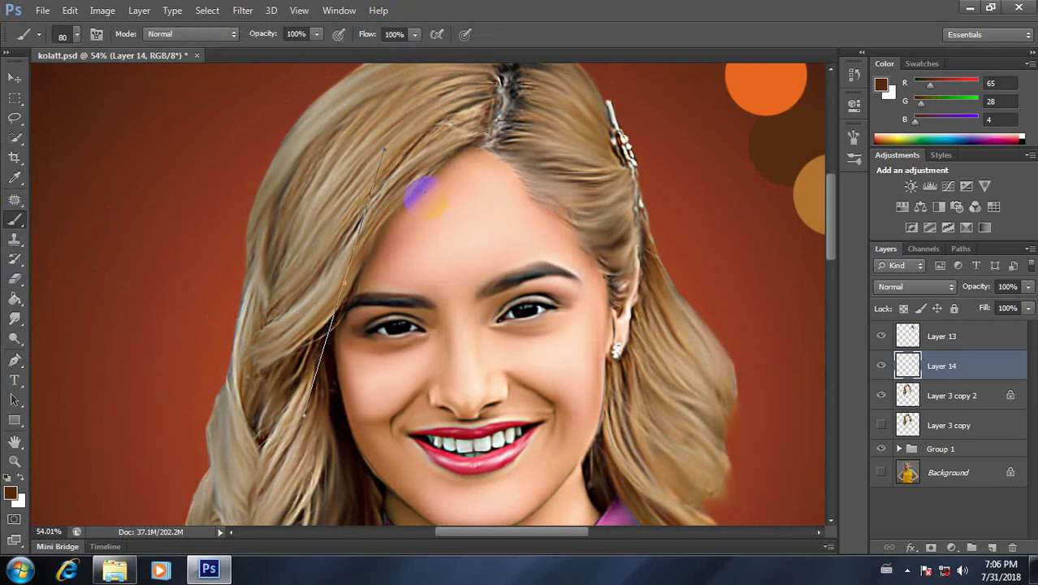
pyautogui.click(15, 360)
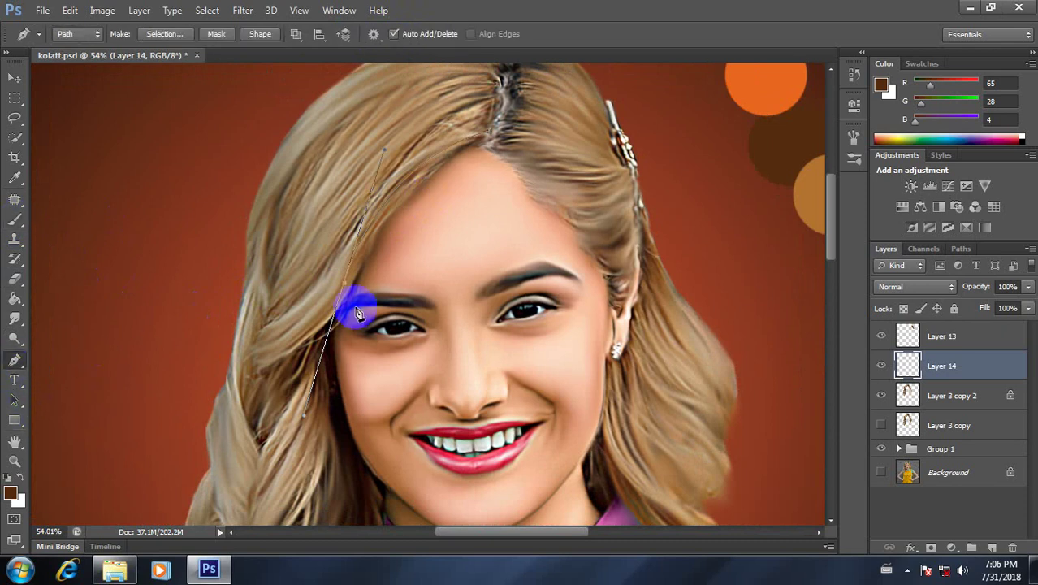
pyautogui.scroll(1, 377, 274)
pyautogui.rightClick(365, 241)
# Stroke the first strand path with the Brush rather than Pencil, then delete the path.
pyautogui.click(440, 302)
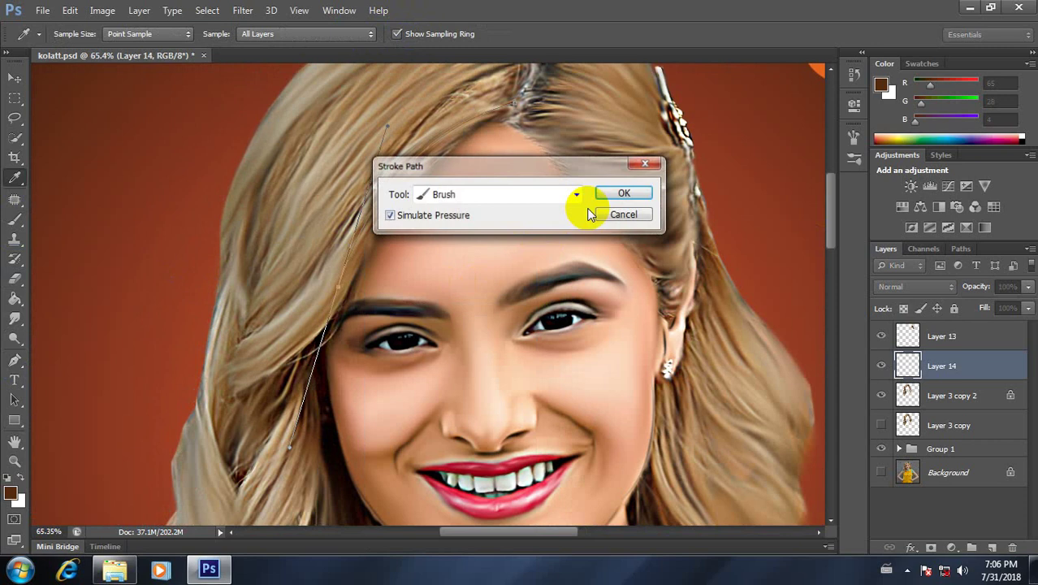
pyautogui.click(504, 195)
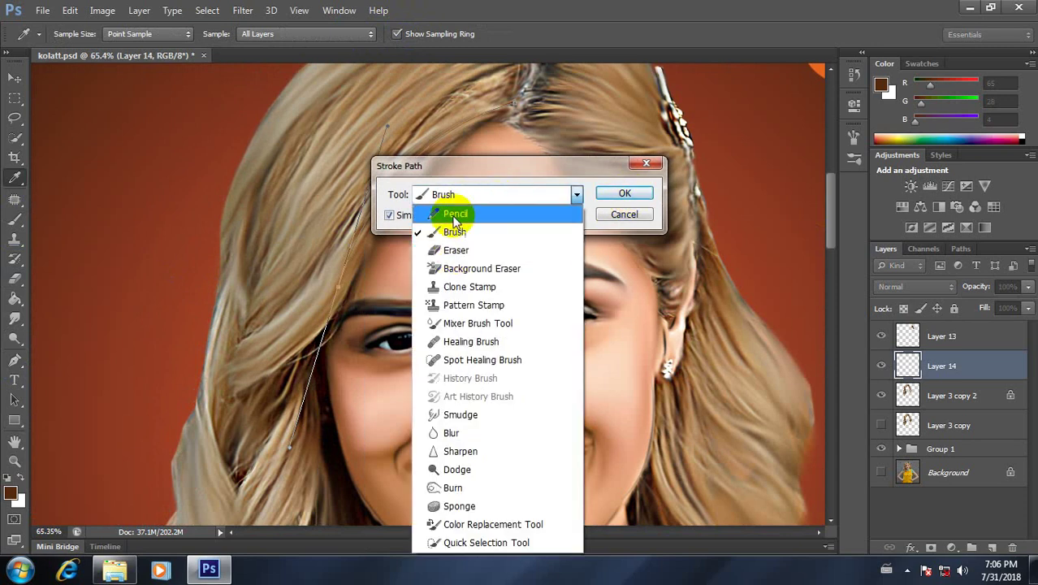
pyautogui.click(457, 213)
pyautogui.click(461, 194)
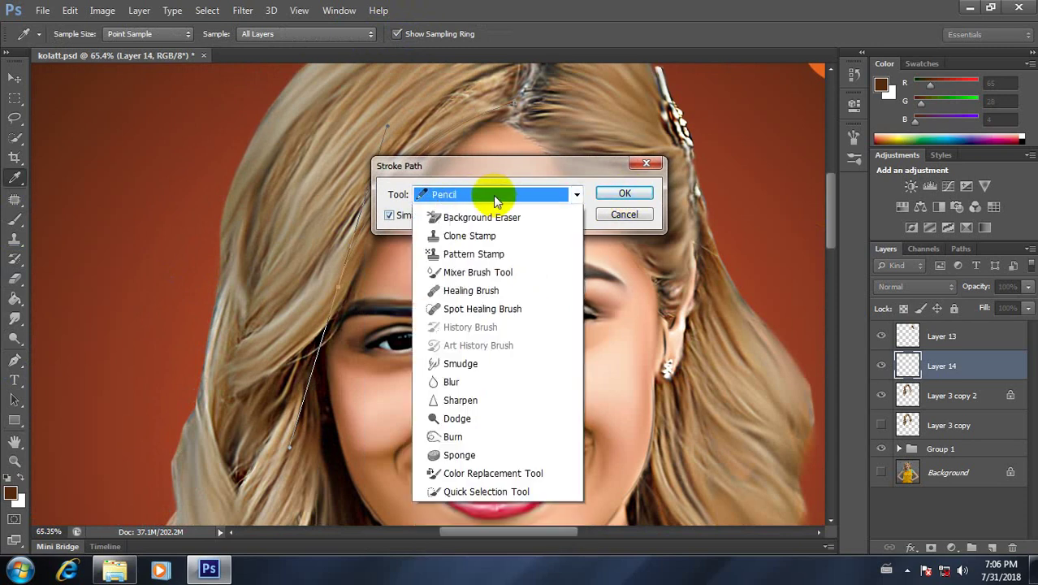
pyautogui.click(460, 233)
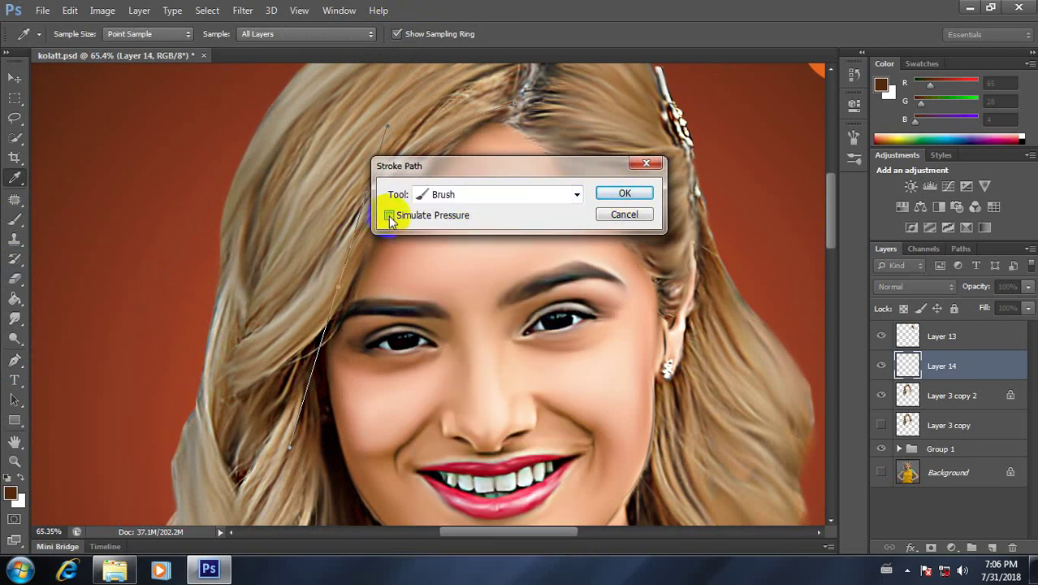
pyautogui.click(624, 193)
pyautogui.press('p')
pyautogui.rightClick(357, 201)
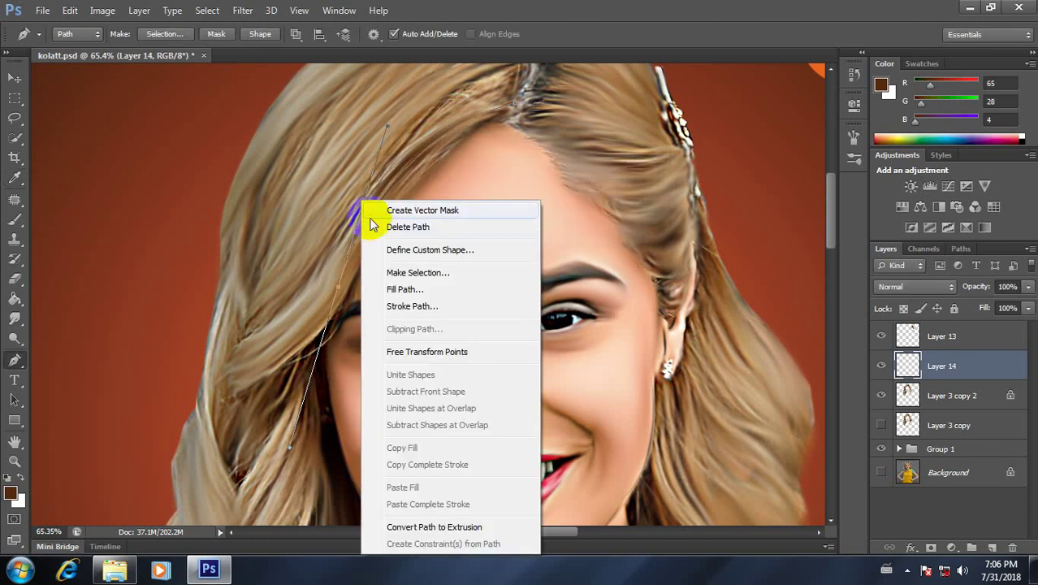
pyautogui.click(418, 229)
# Draw a new strand path at the left hair edge and stroke it with the brush.
pyautogui.scroll(-3, 429, 270)
pyautogui.scroll(2, 432, 269)
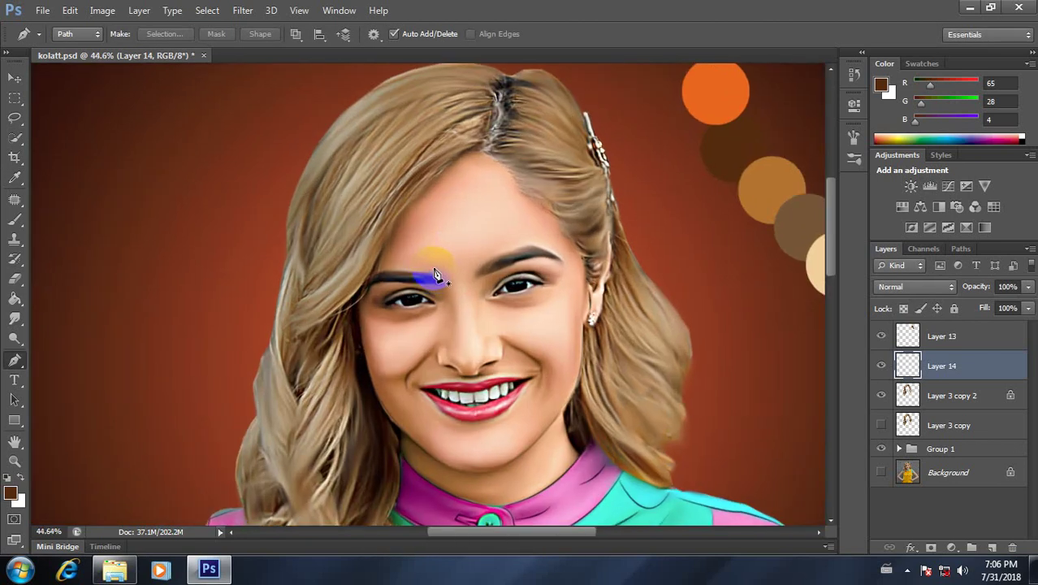
pyautogui.moveTo(432, 269)
pyautogui.mouseDown()
pyautogui.moveTo(553, 215)
pyautogui.moveTo(554, 199)
pyautogui.mouseUp()
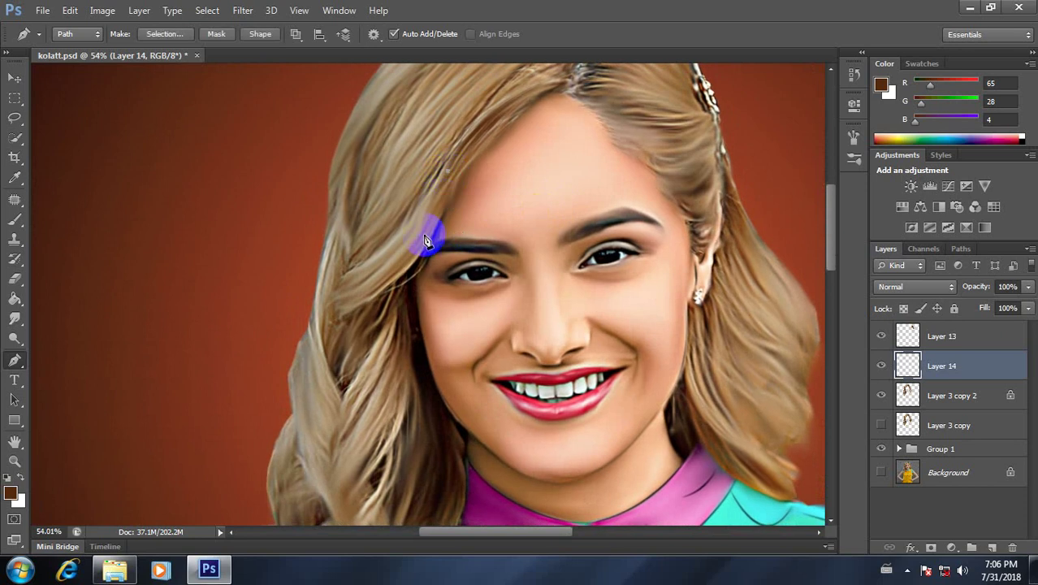
pyautogui.click(338, 305)
pyautogui.moveTo(338, 304); pyautogui.dragTo(278, 302)
pyautogui.rightClick(404, 248)
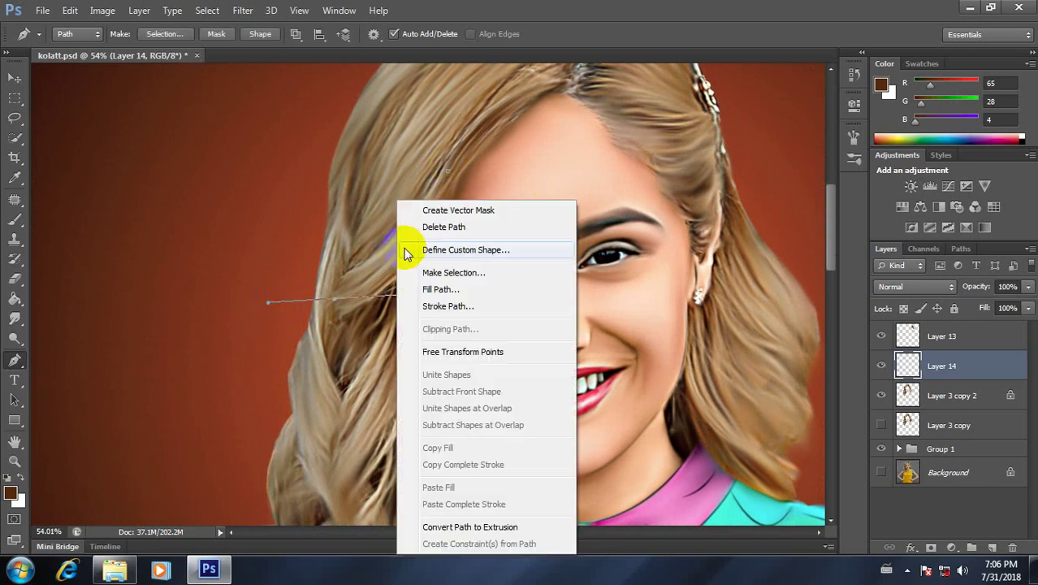
pyautogui.click(450, 306)
pyautogui.click(620, 197)
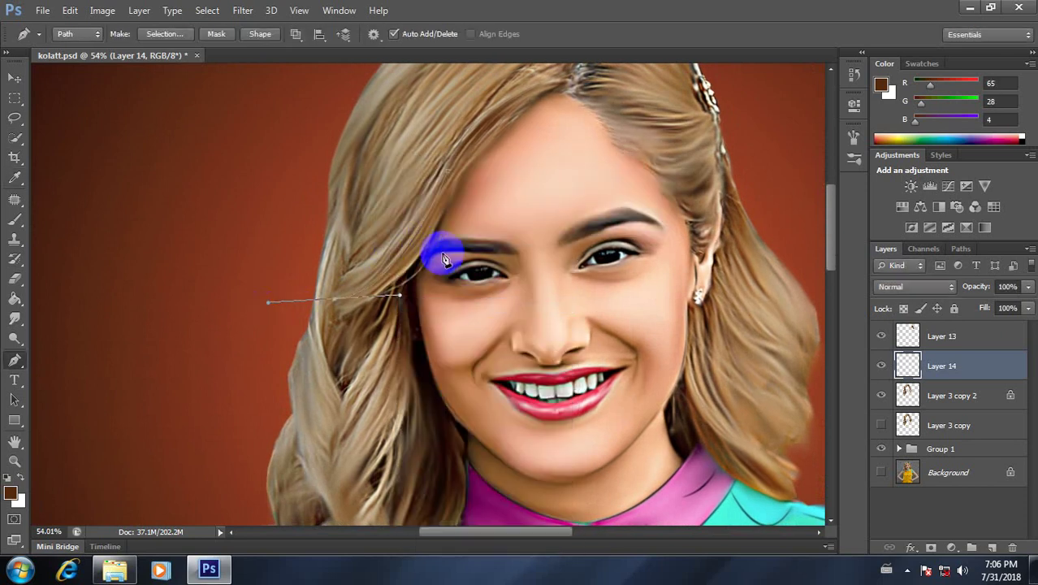
pyautogui.rightClick(426, 250)
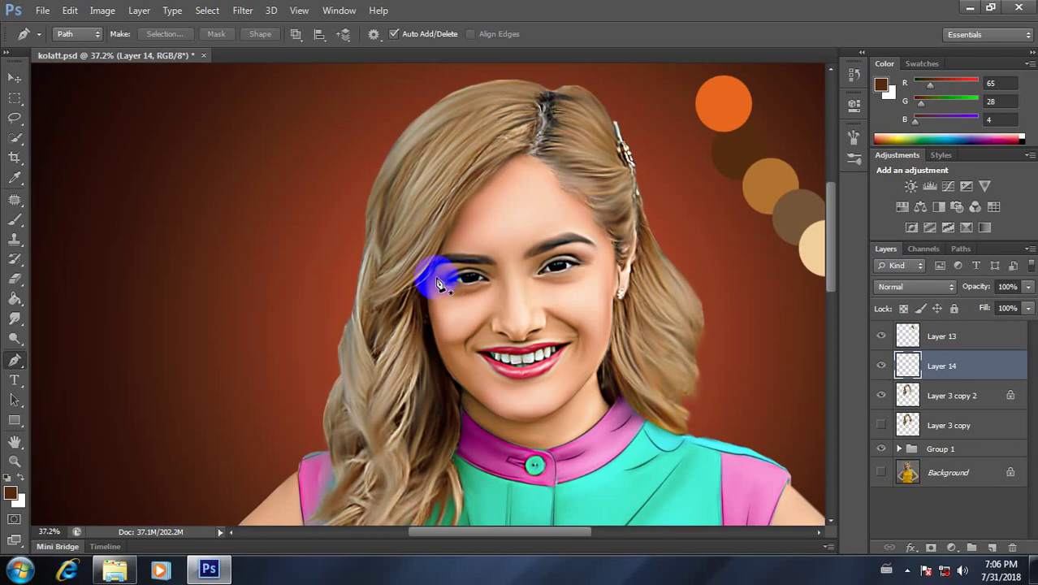
pyautogui.scroll(3, 436, 283)
pyautogui.scroll(-1, 487, 292)
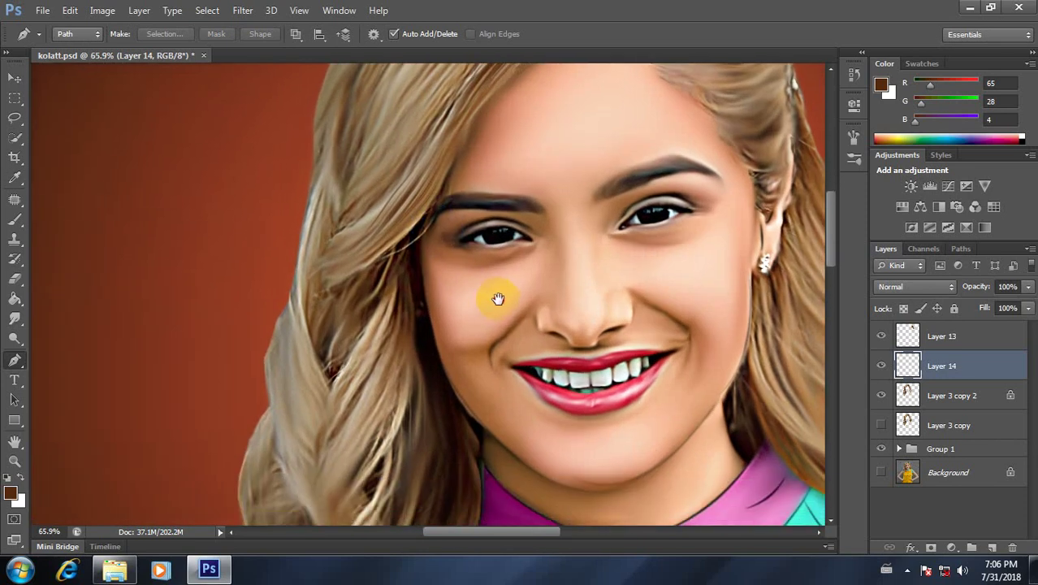
# Draw a multi-anchor curved path from the hair top down the left side, then end it.
pyautogui.click(454, 122)
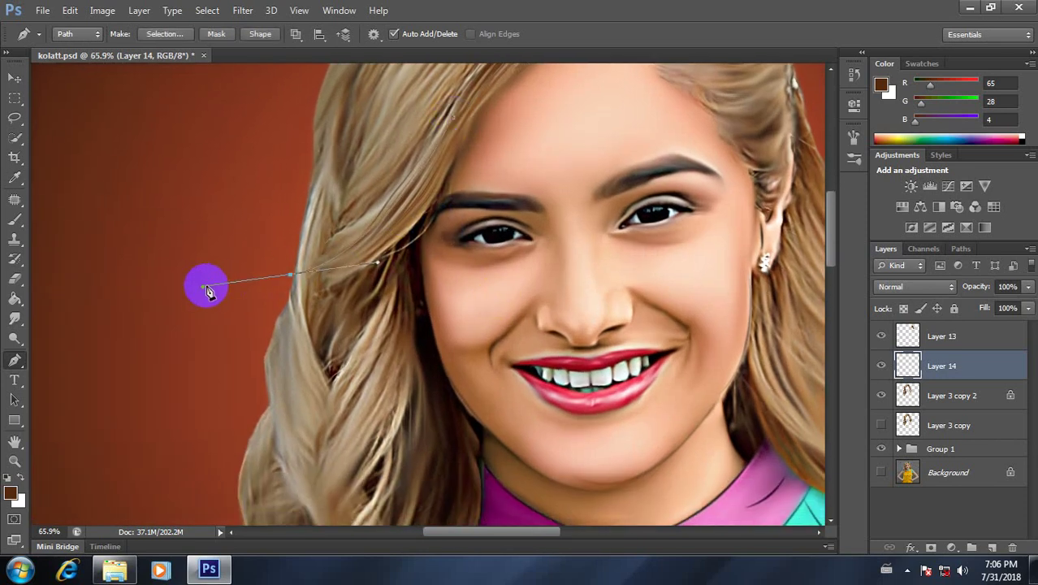
pyautogui.moveTo(305, 231)
pyautogui.mouseDown()
pyautogui.moveTo(252, 262)
pyautogui.moveTo(398, 331)
pyautogui.mouseUp()
pyautogui.moveTo(582, 127); pyautogui.dragTo(515, 367)
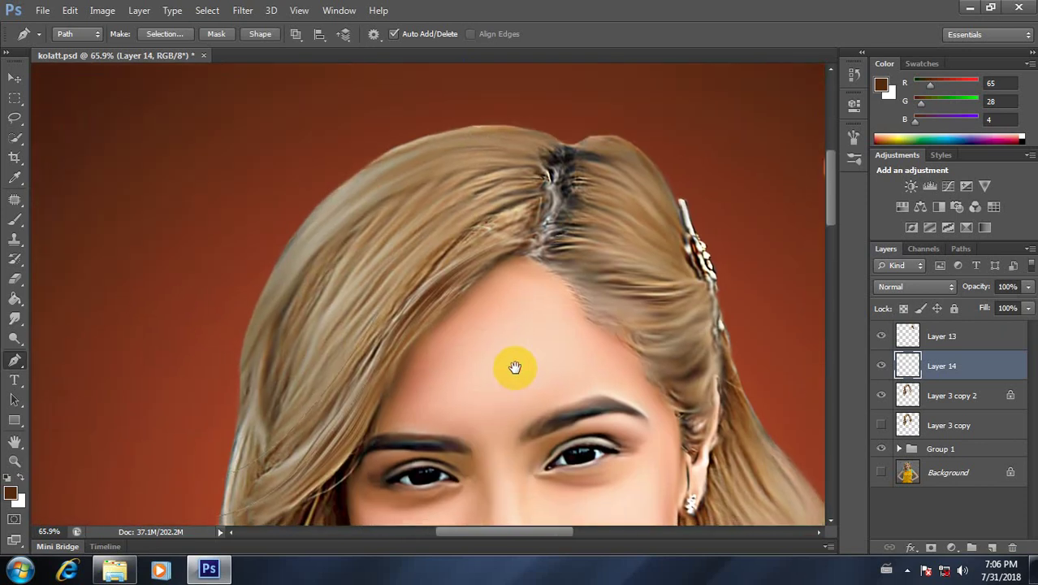
pyautogui.click(522, 246)
pyautogui.moveTo(533, 238)
pyautogui.mouseDown()
pyautogui.moveTo(358, 507)
pyautogui.moveTo(358, 475)
pyautogui.moveTo(524, 122)
pyautogui.mouseUp()
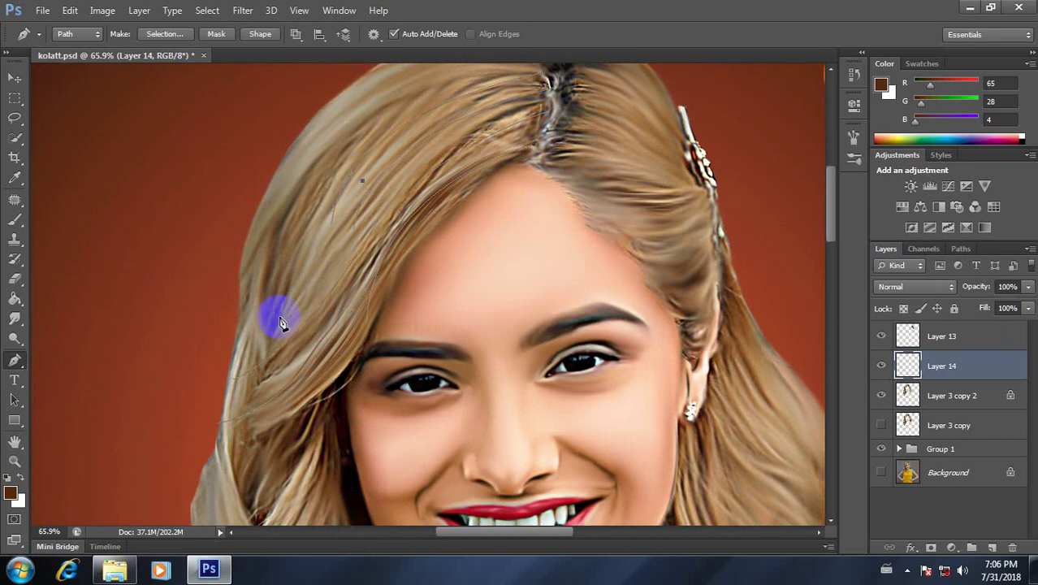
pyautogui.moveTo(277, 319)
pyautogui.mouseDown()
pyautogui.moveTo(240, 376)
pyautogui.moveTo(271, 396)
pyautogui.mouseUp()
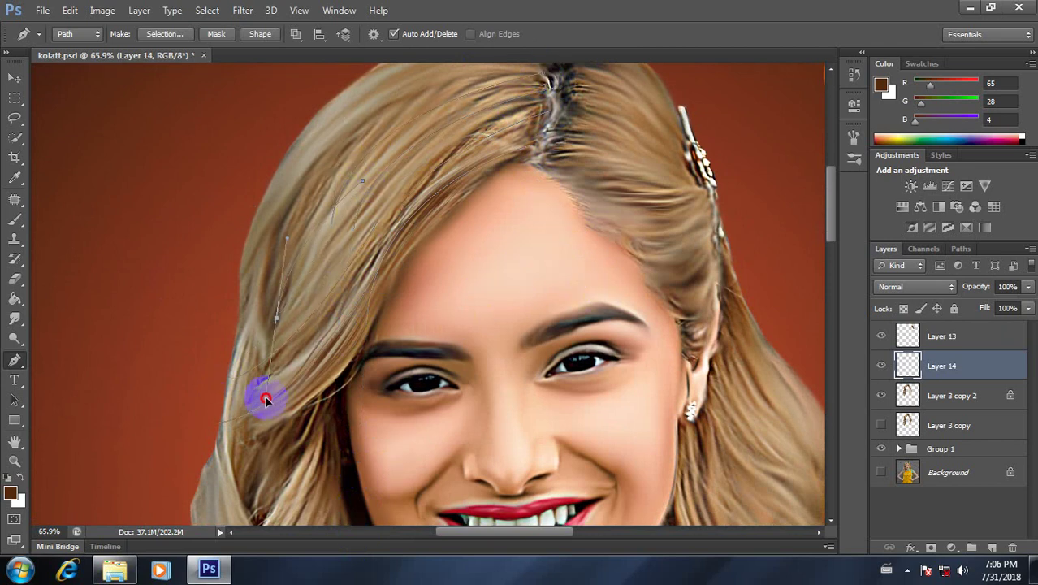
pyautogui.press('Escape')
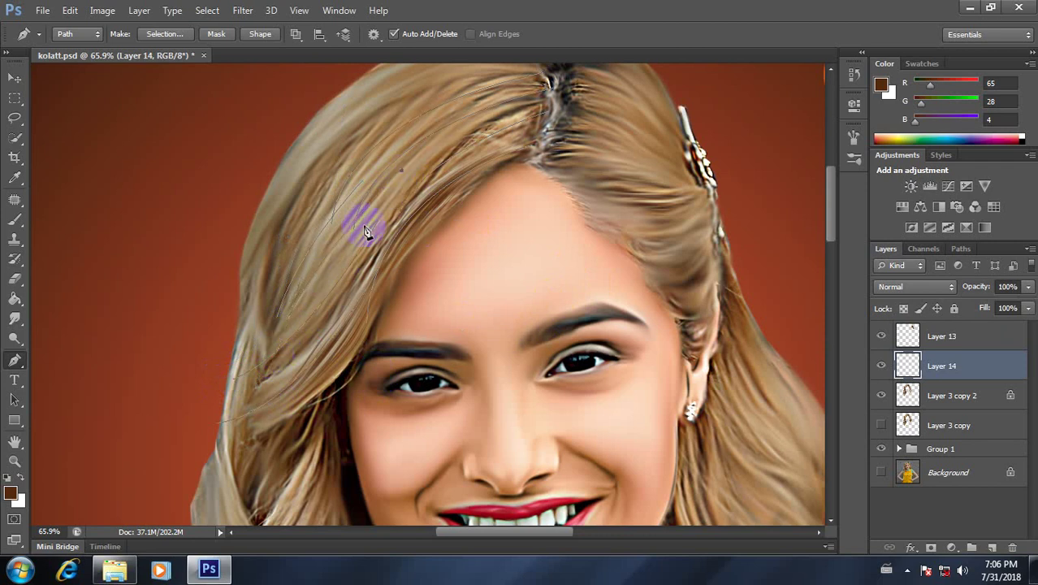
# Draw a curved strand from the hairline top, stroke it with the brush, and delete the path.
pyautogui.click(403, 113)
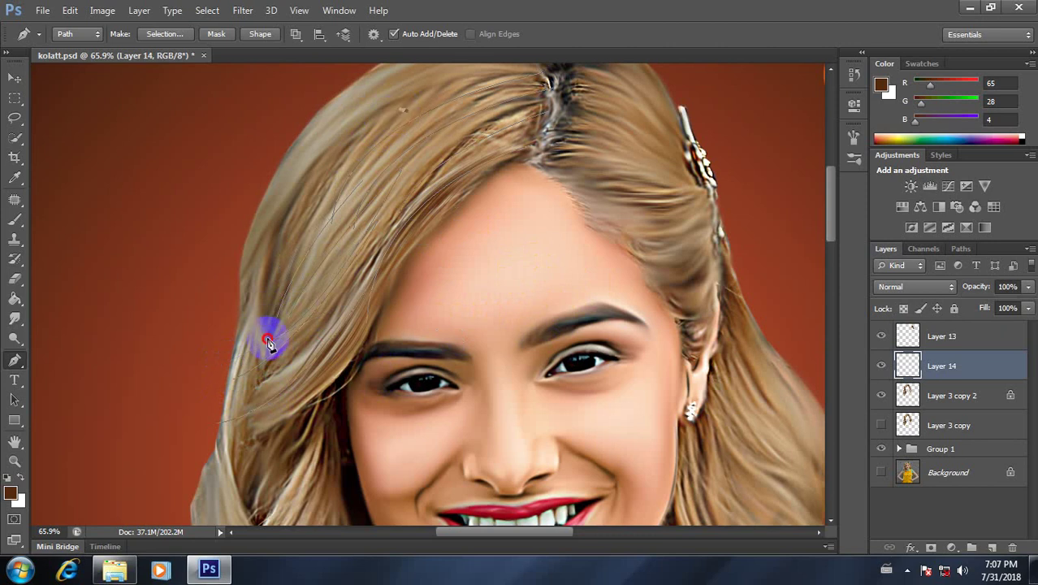
pyautogui.moveTo(269, 338); pyautogui.dragTo(285, 412)
pyautogui.rightClick(370, 166)
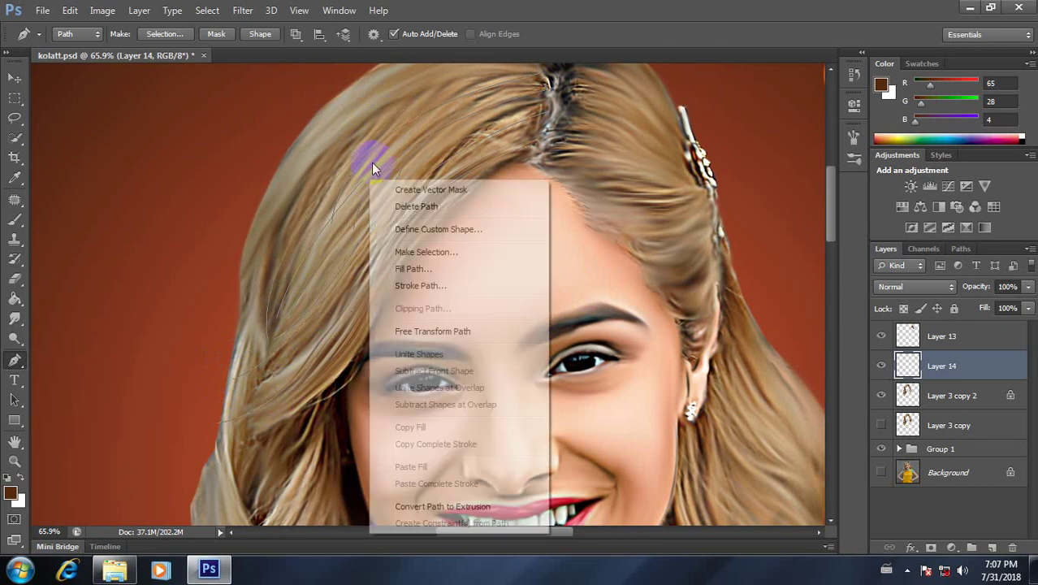
pyautogui.click(454, 285)
pyautogui.click(618, 193)
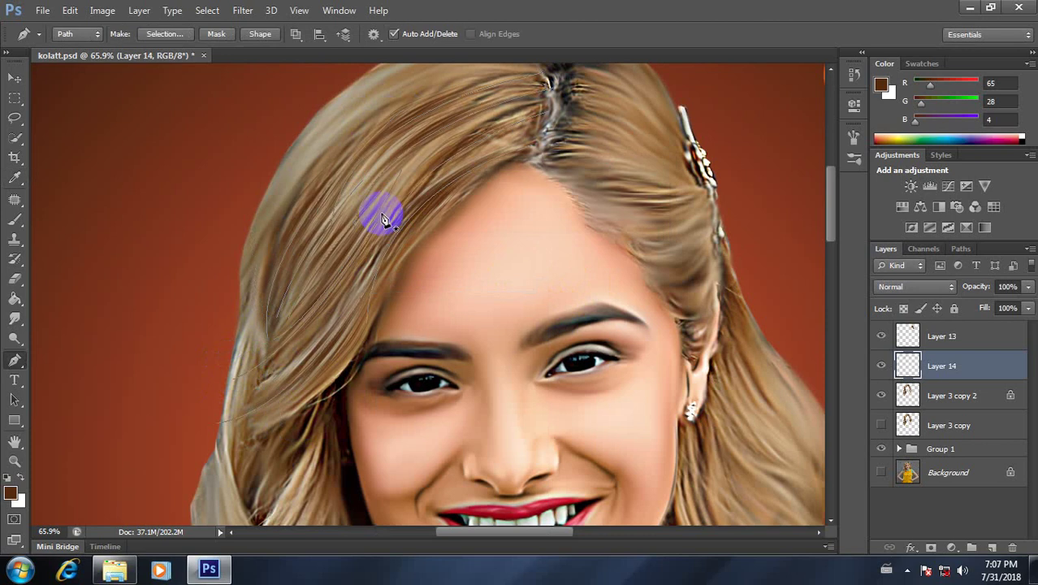
pyautogui.rightClick(392, 205)
pyautogui.click(466, 230)
# Start a strand path at the parting and curve it along the left hair.
pyautogui.scroll(-3, 487, 199)
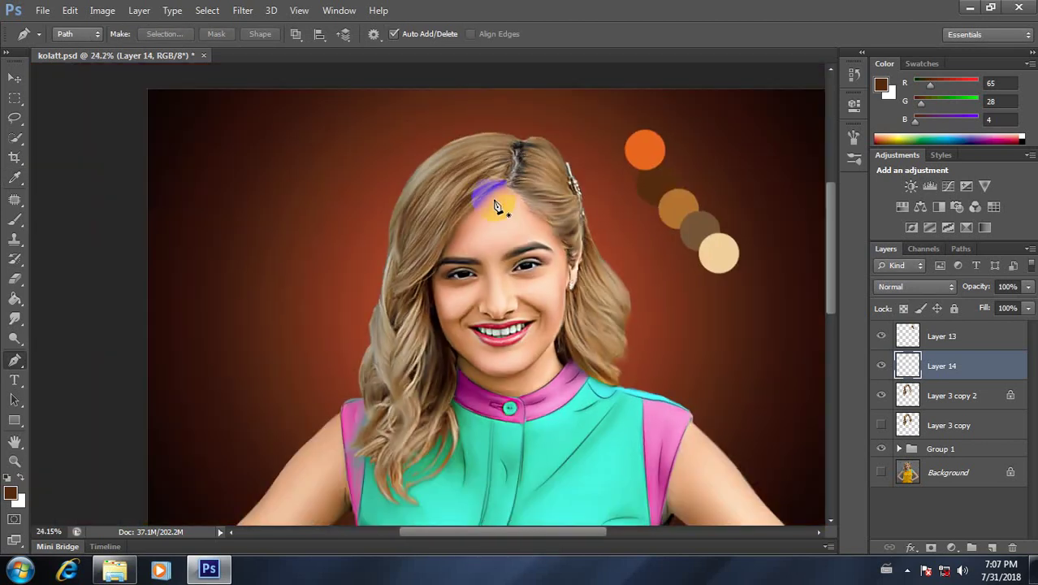
pyautogui.scroll(3, 487, 244)
pyautogui.moveTo(492, 139); pyautogui.dragTo(589, 268)
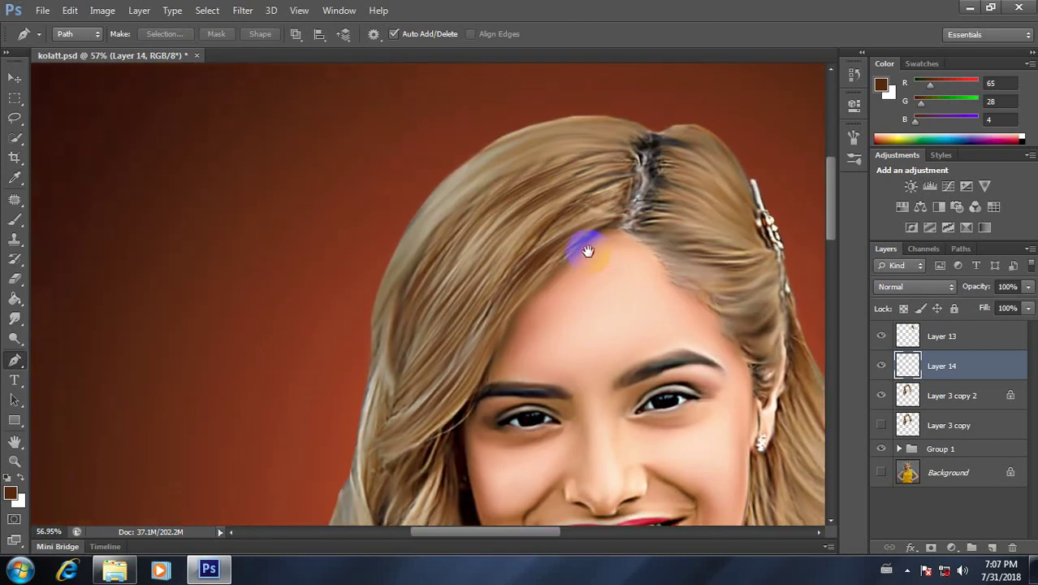
pyautogui.scroll(-2, 603, 218)
pyautogui.scroll(3, 602, 225)
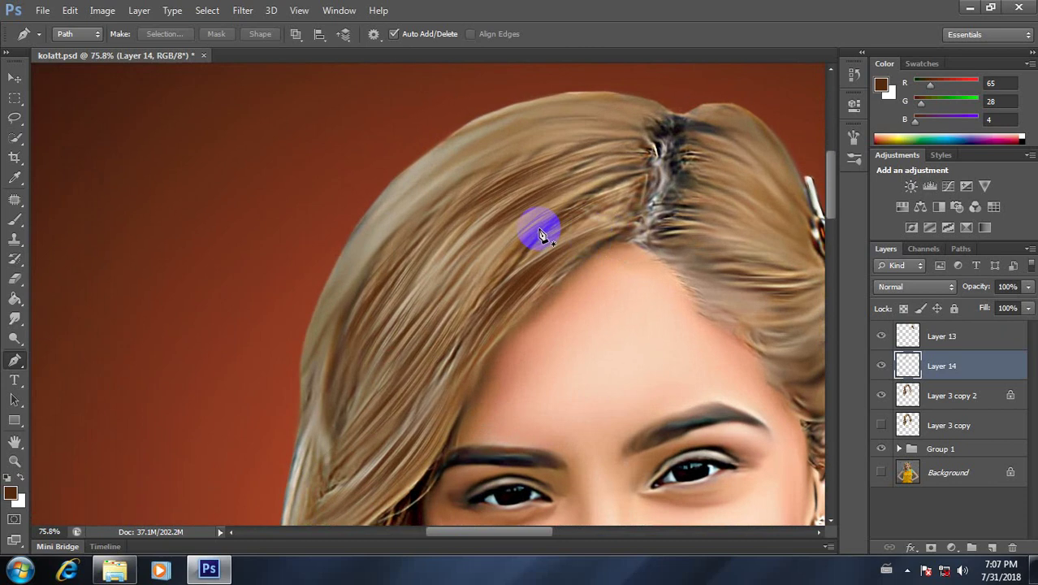
pyautogui.scroll(-3, 567, 273)
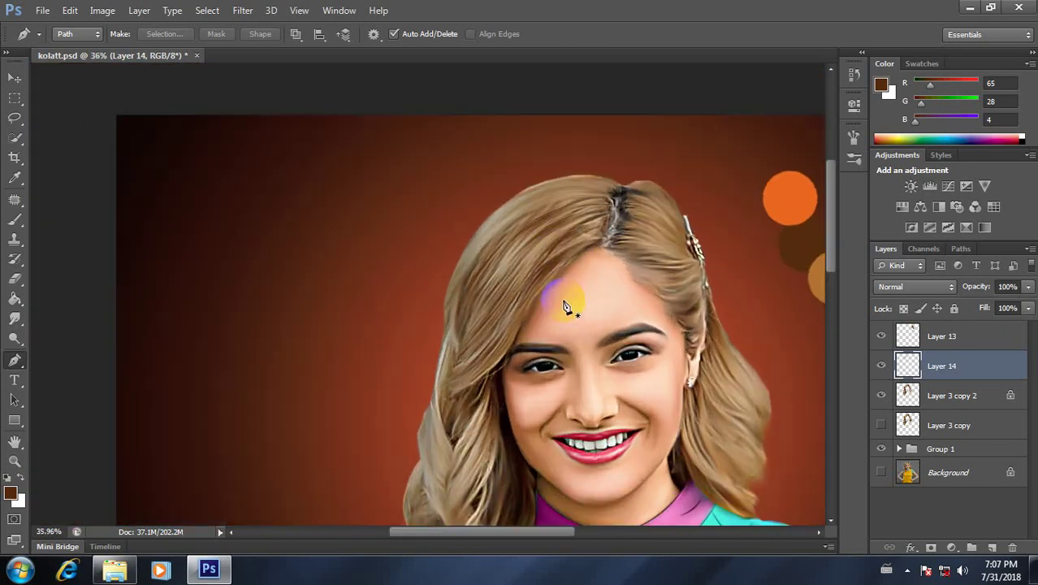
pyautogui.scroll(1, 460, 256)
pyautogui.scroll(3, 461, 248)
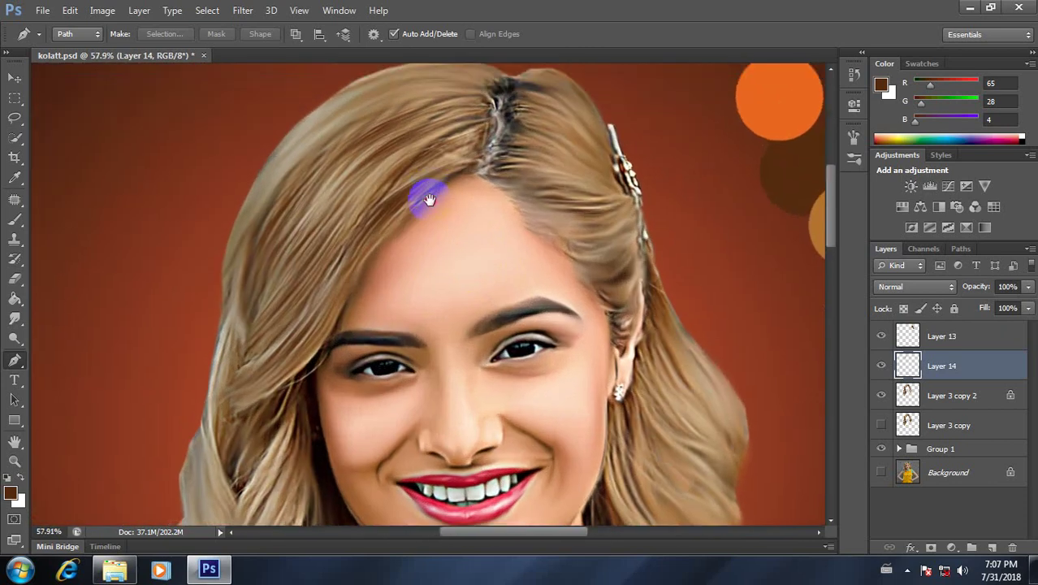
pyautogui.moveTo(423, 200); pyautogui.dragTo(481, 262)
pyautogui.scroll(1, 535, 191)
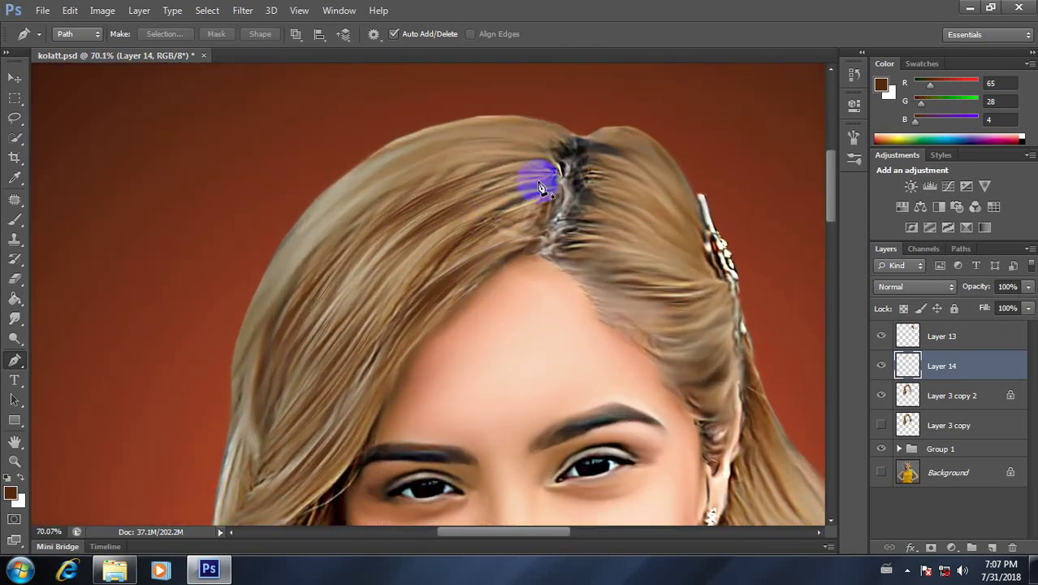
pyautogui.scroll(-2, 491, 233)
pyautogui.scroll(3, 571, 168)
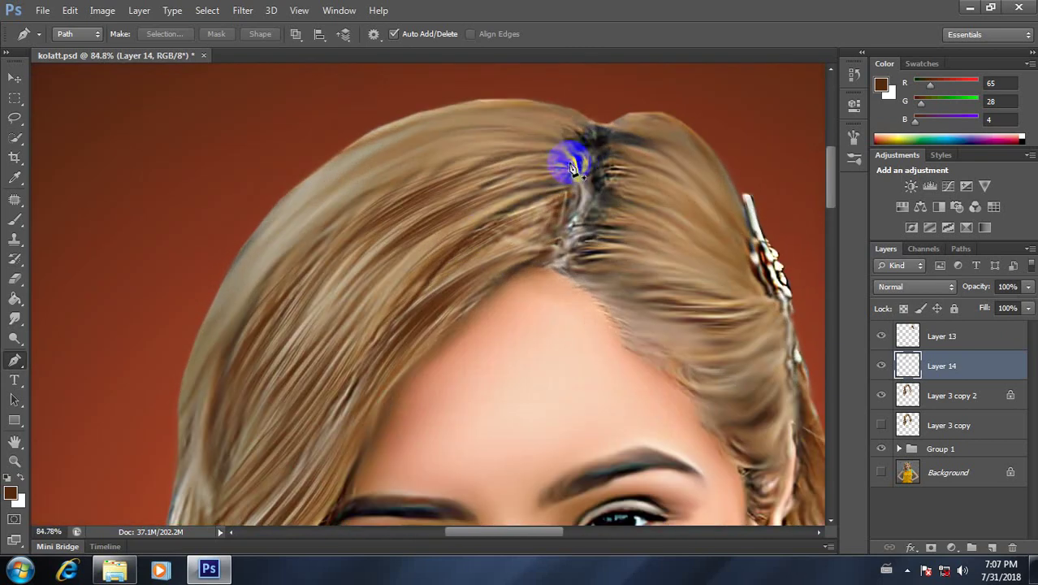
pyautogui.click(590, 159)
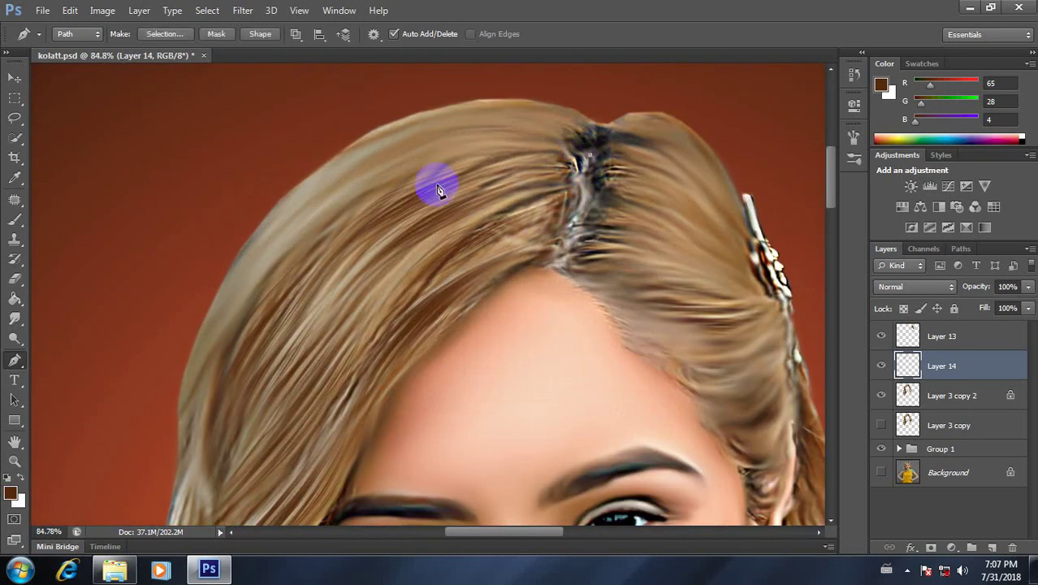
pyautogui.moveTo(272, 273); pyautogui.dragTo(172, 460)
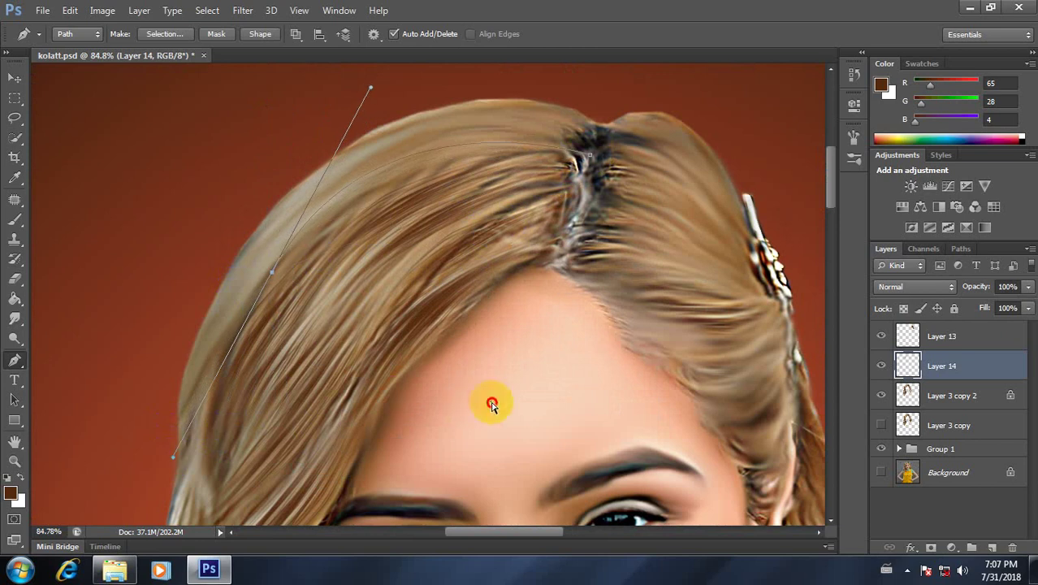
pyautogui.click(590, 137)
pyautogui.moveTo(270, 255); pyautogui.dragTo(260, 361)
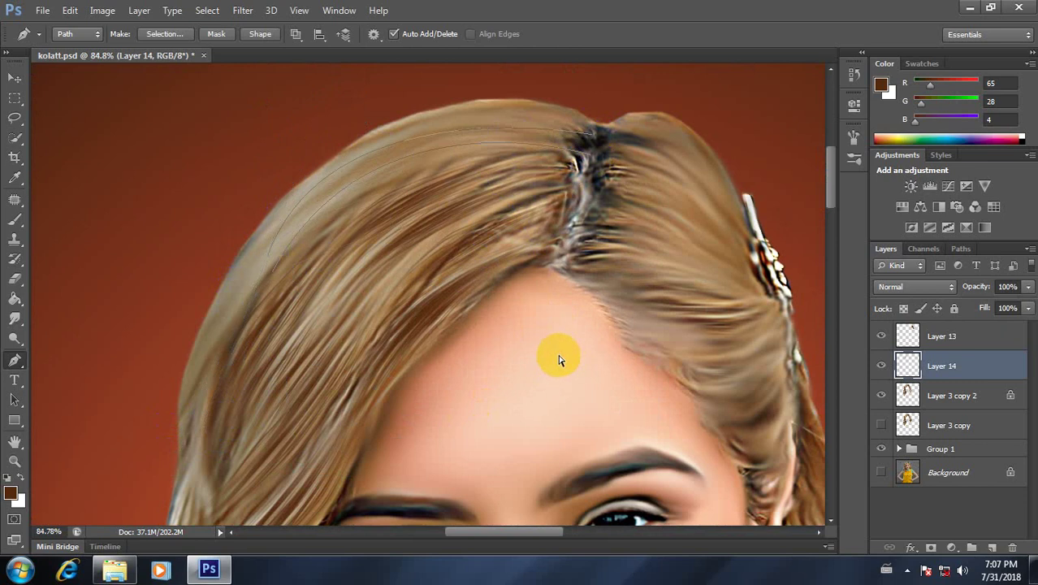
# Reshape the curve at the parting anchor and extend the strand down the left hair.
pyautogui.click(607, 123)
pyautogui.moveTo(599, 130)
pyautogui.mouseDown()
pyautogui.moveTo(394, 116)
pyautogui.moveTo(345, 155)
pyautogui.mouseUp()
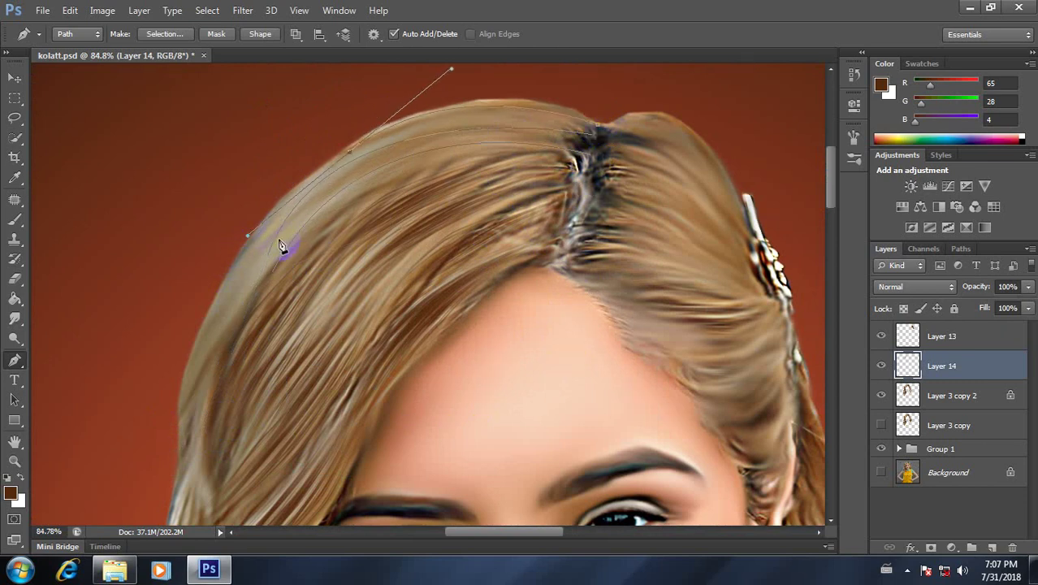
pyautogui.click(584, 142)
pyautogui.click(218, 309)
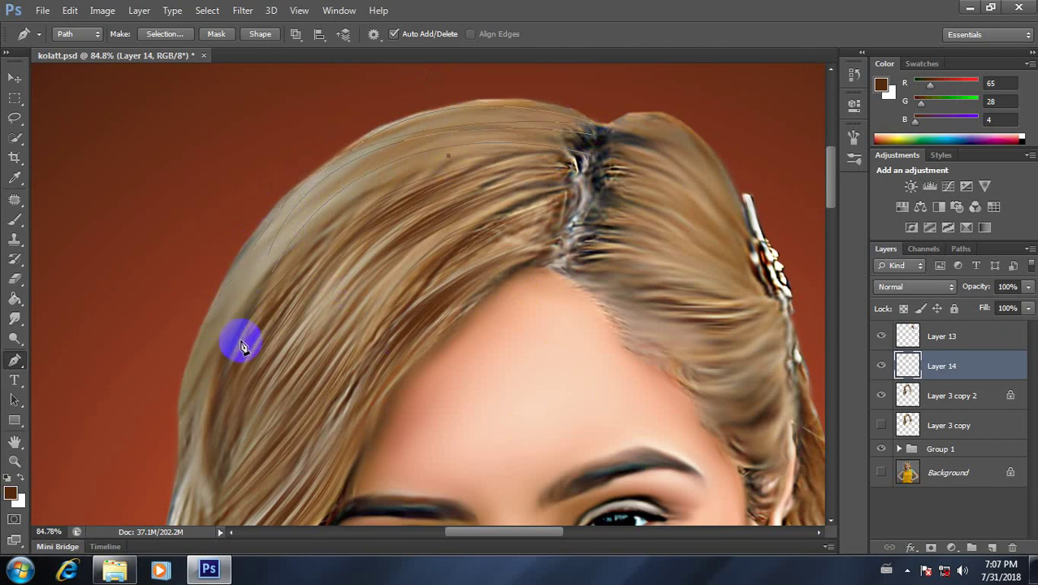
pyautogui.moveTo(222, 365); pyautogui.dragTo(219, 465)
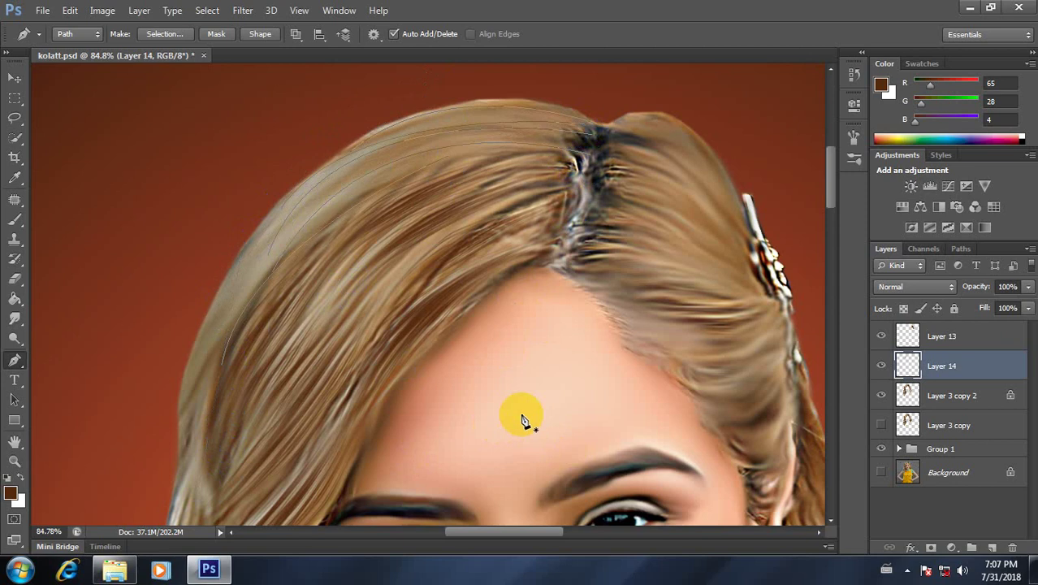
pyautogui.click(401, 173)
pyautogui.moveTo(238, 355); pyautogui.dragTo(245, 473)
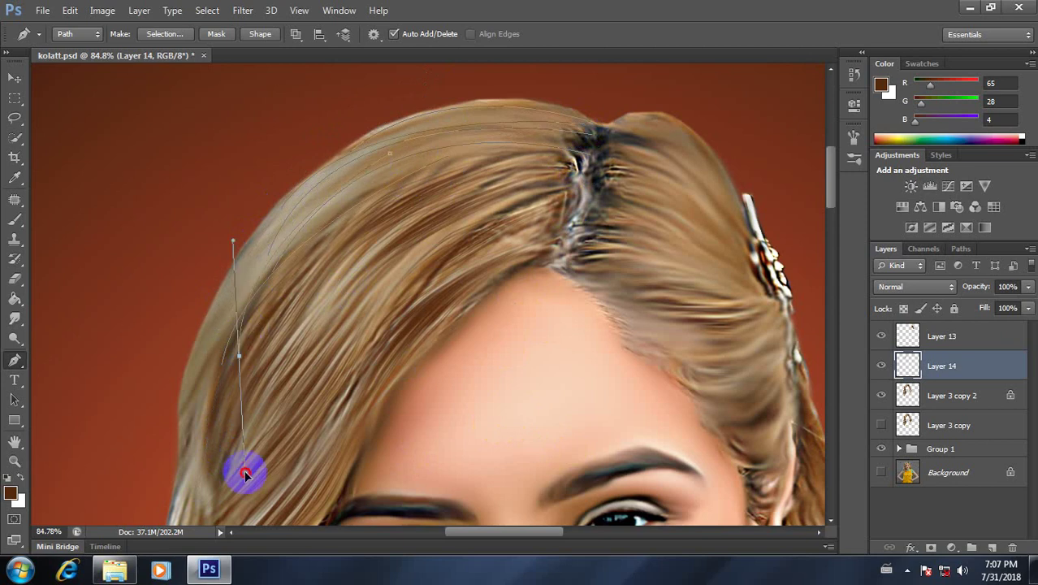
pyautogui.click(367, 235)
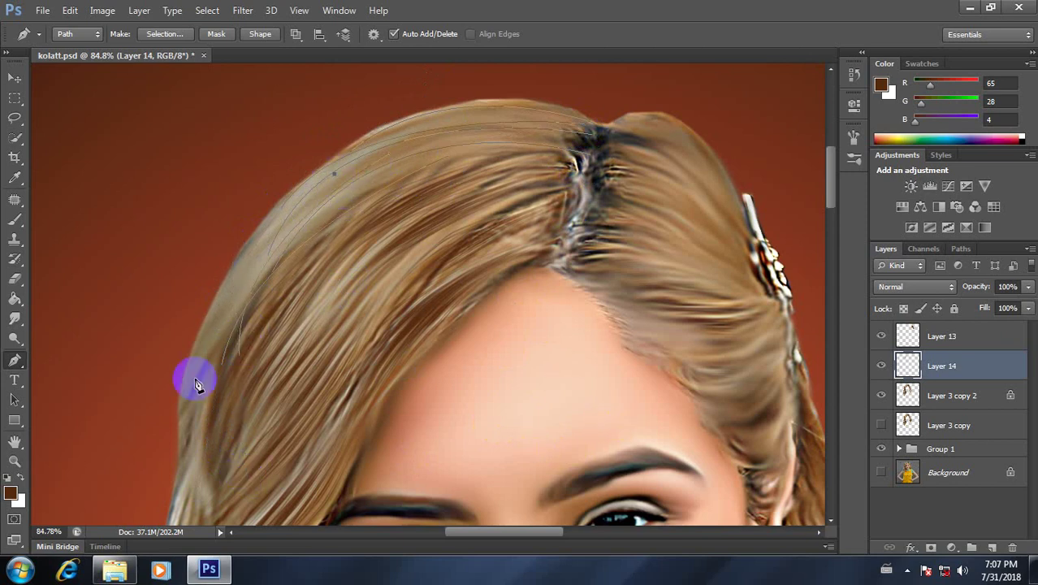
pyautogui.moveTo(198, 385); pyautogui.dragTo(216, 495)
pyautogui.click(382, 339)
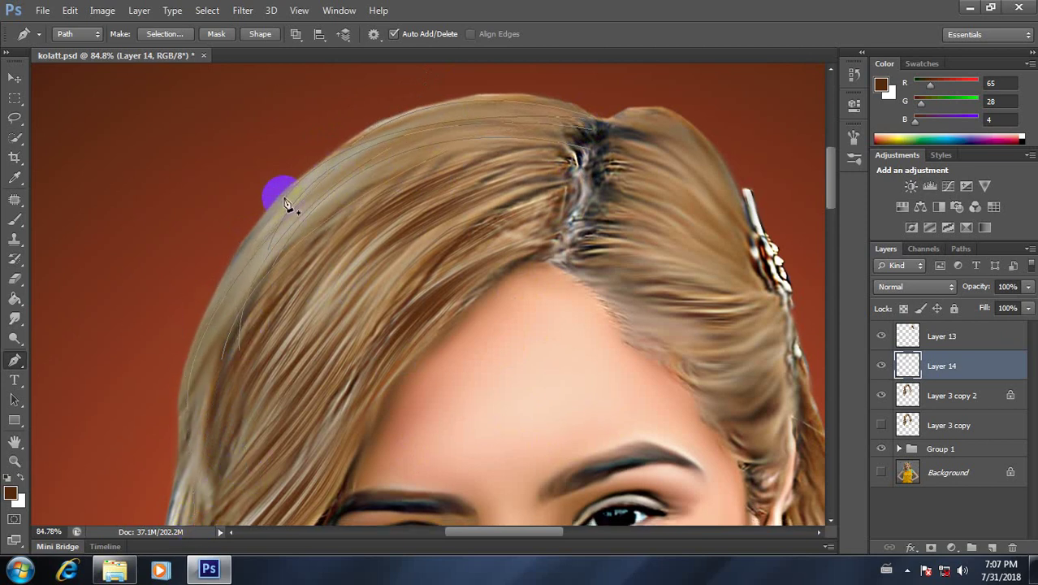
pyautogui.moveTo(208, 343); pyautogui.dragTo(195, 453)
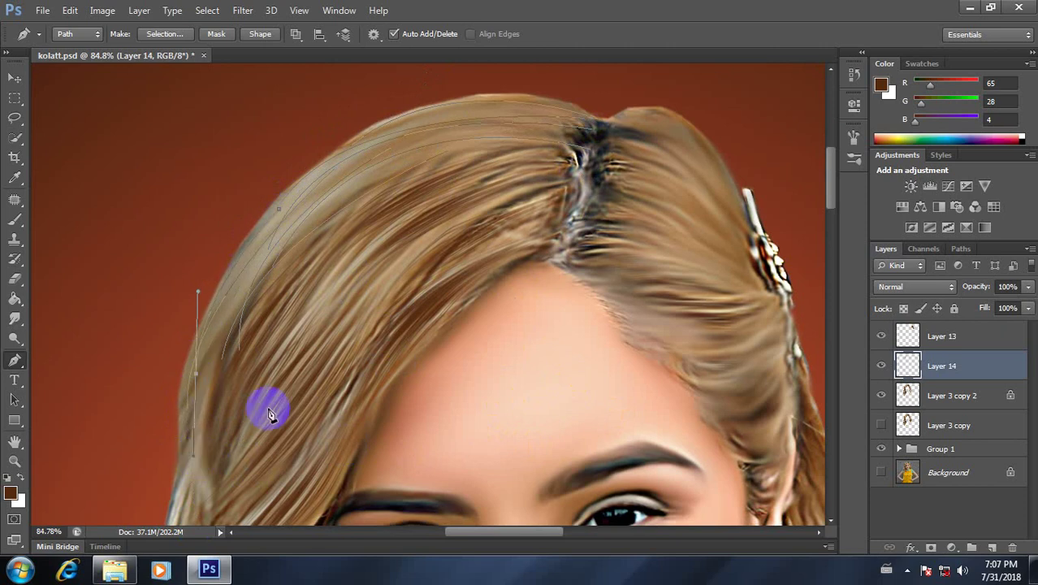
# Stroke the strand path with the Brush and reopen the path options.
pyautogui.rightClick(437, 168)
pyautogui.click(520, 271)
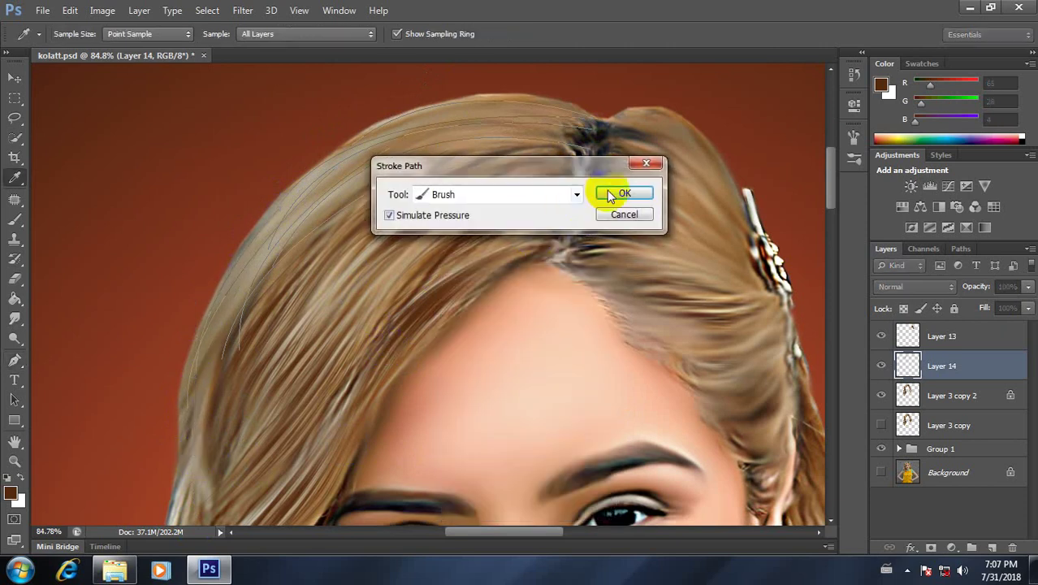
pyautogui.click(607, 194)
pyautogui.rightClick(416, 205)
# Clear the old path, then brush one curved strand down the left hair and delete its path.
pyautogui.click(463, 226)
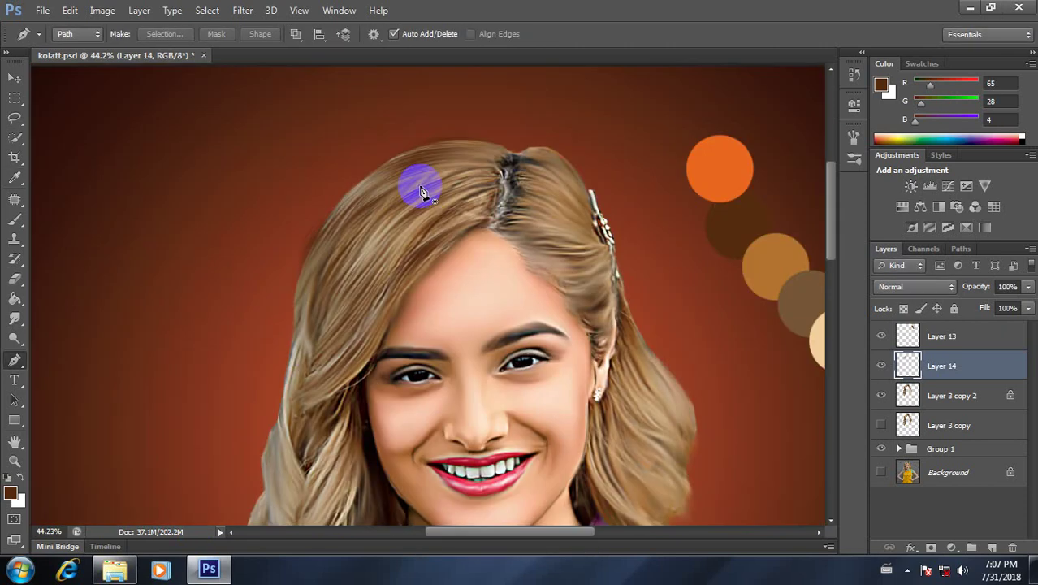
pyautogui.scroll(-3, 417, 184)
pyautogui.scroll(1, 477, 262)
pyautogui.scroll(1, 371, 208)
pyautogui.scroll(1, 363, 169)
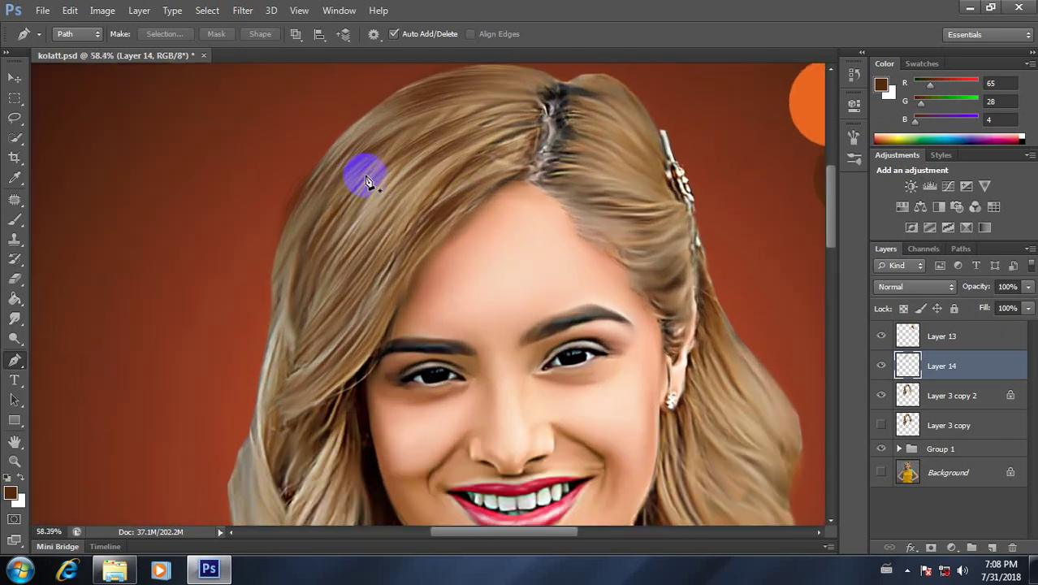
pyautogui.moveTo(298, 259); pyautogui.dragTo(286, 389)
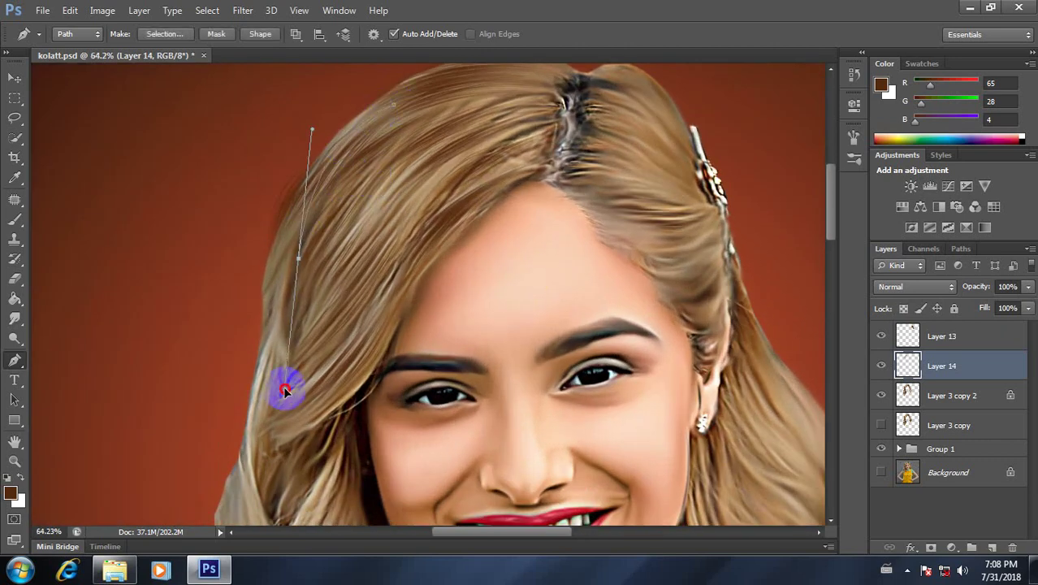
pyautogui.rightClick(362, 187)
pyautogui.click(430, 290)
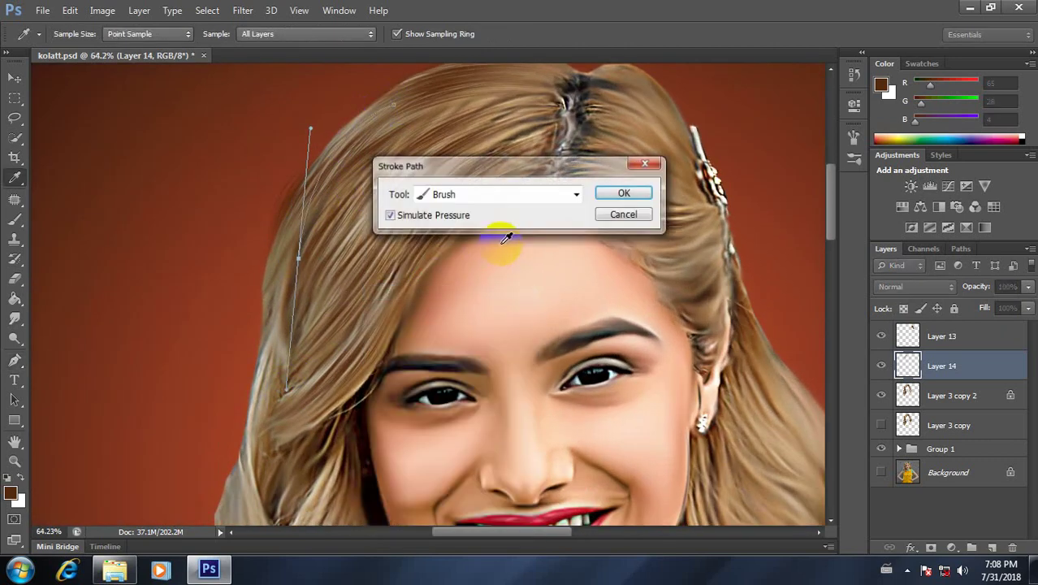
pyautogui.click(615, 192)
pyautogui.click(491, 198)
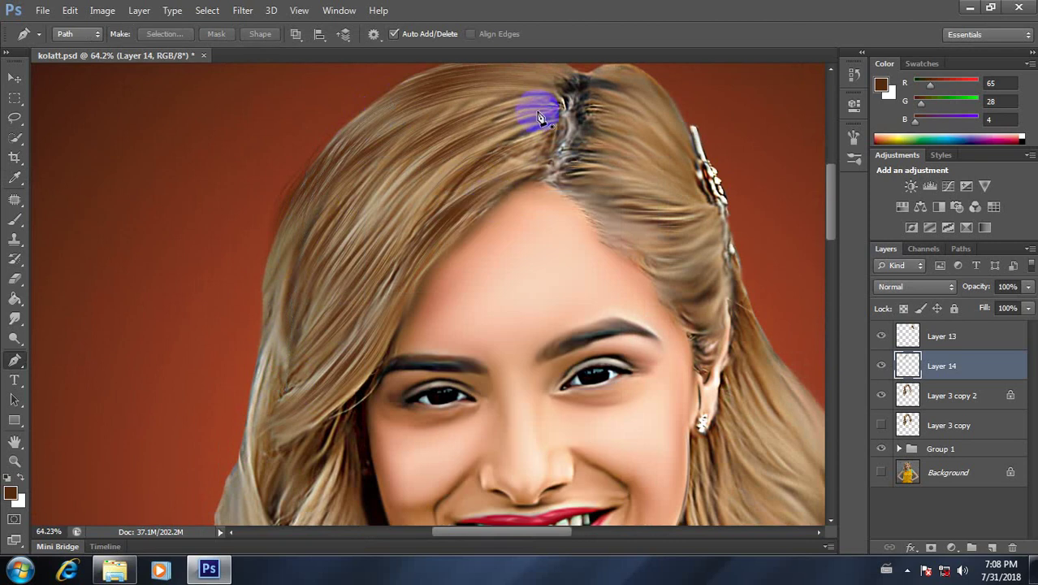
# Pen a second strand from the parting, stroke it with the brush, and delete its path.
pyautogui.click(566, 103)
pyautogui.moveTo(334, 286); pyautogui.dragTo(307, 439)
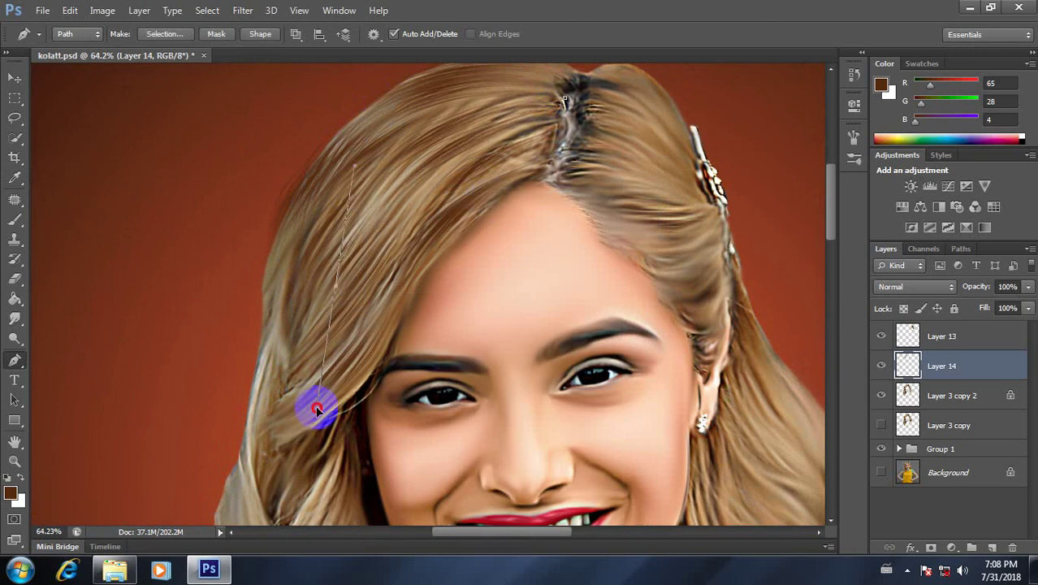
pyautogui.rightClick(520, 268)
pyautogui.click(598, 291)
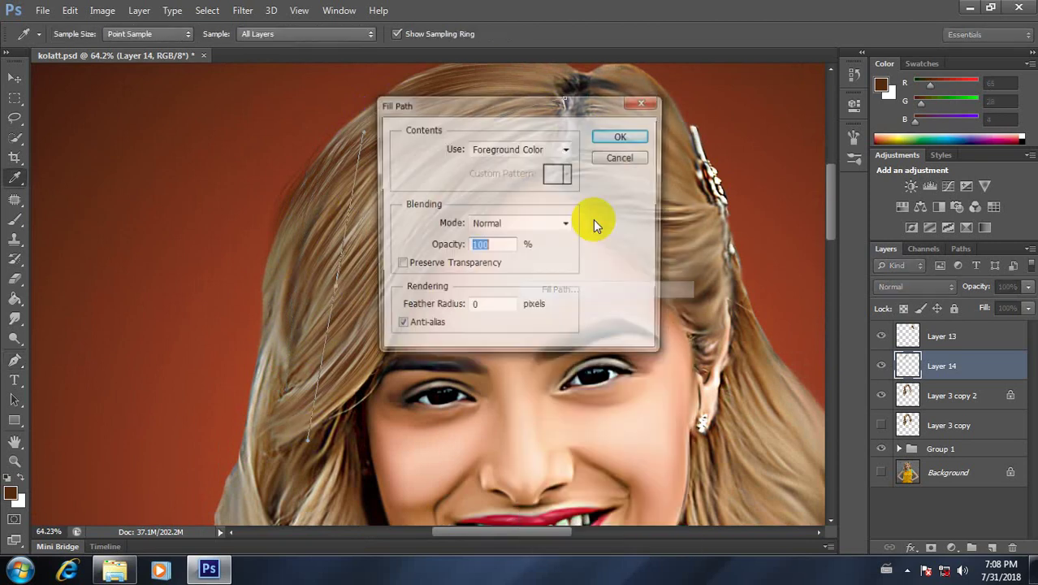
pyautogui.click(643, 103)
pyautogui.rightClick(516, 156)
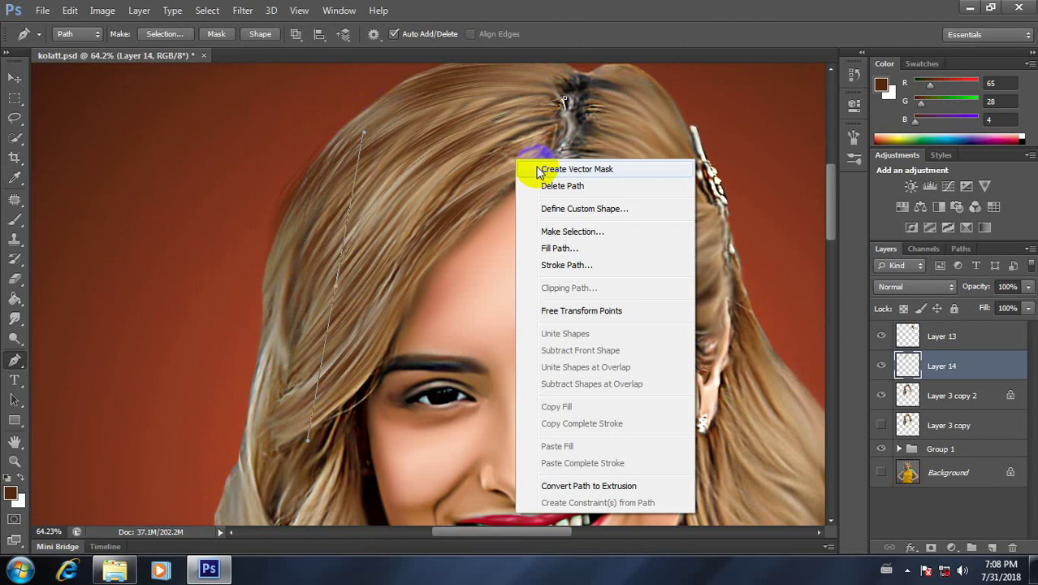
pyautogui.click(579, 245)
pyautogui.click(644, 103)
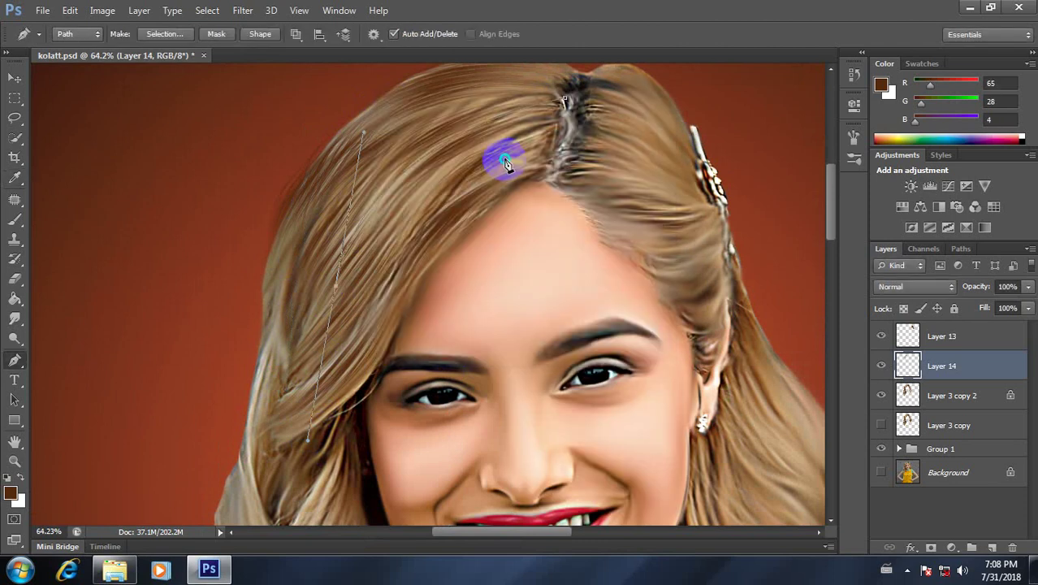
pyautogui.rightClick(504, 156)
pyautogui.click(538, 266)
pyautogui.click(609, 199)
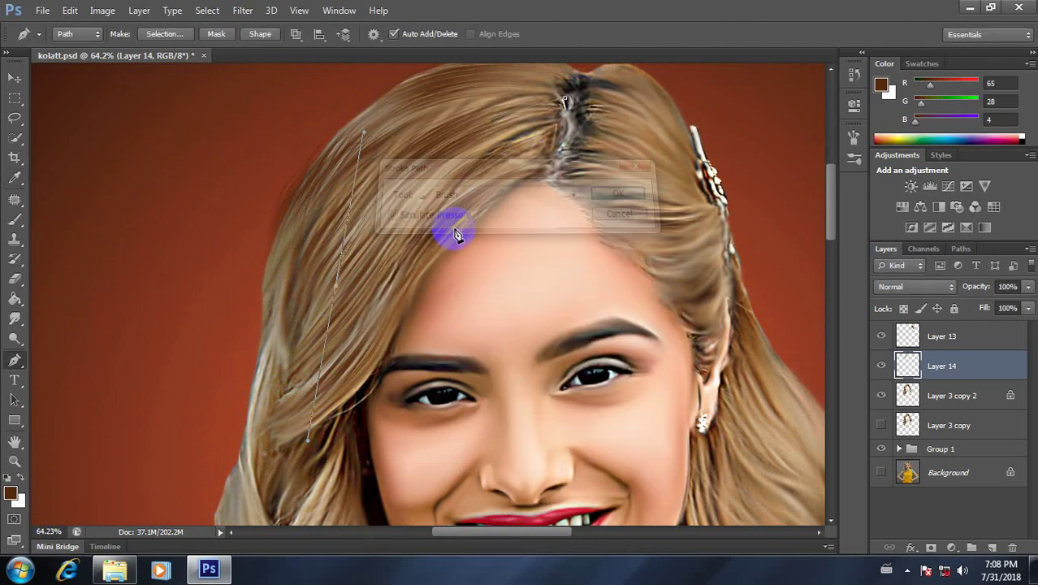
pyautogui.rightClick(457, 201)
pyautogui.click(479, 222)
# Pen a curved strand from the top of the hair, brush-stroke it, and delete the path.
pyautogui.scroll(1, 456, 167)
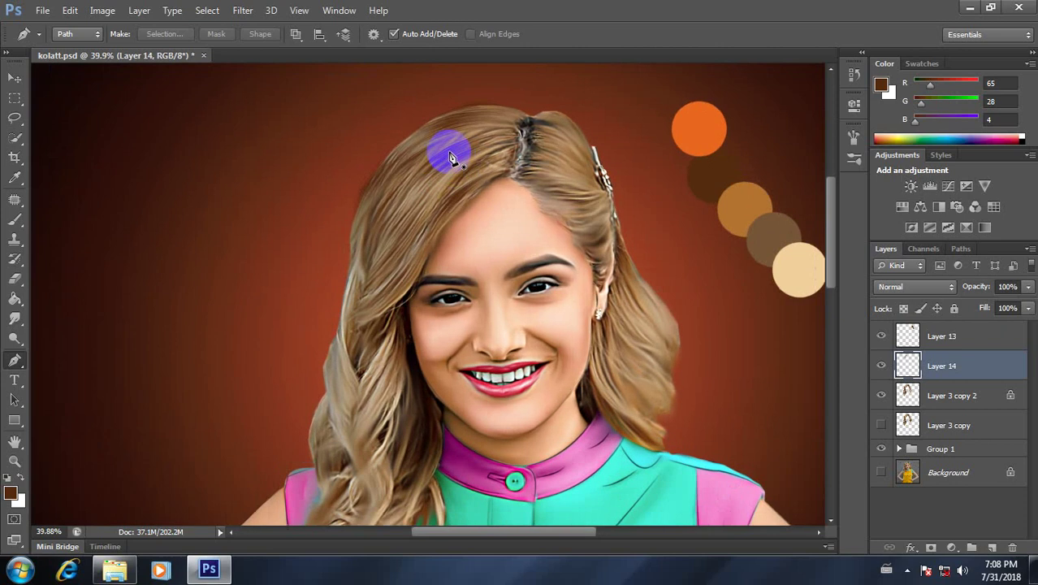
pyautogui.click(479, 129)
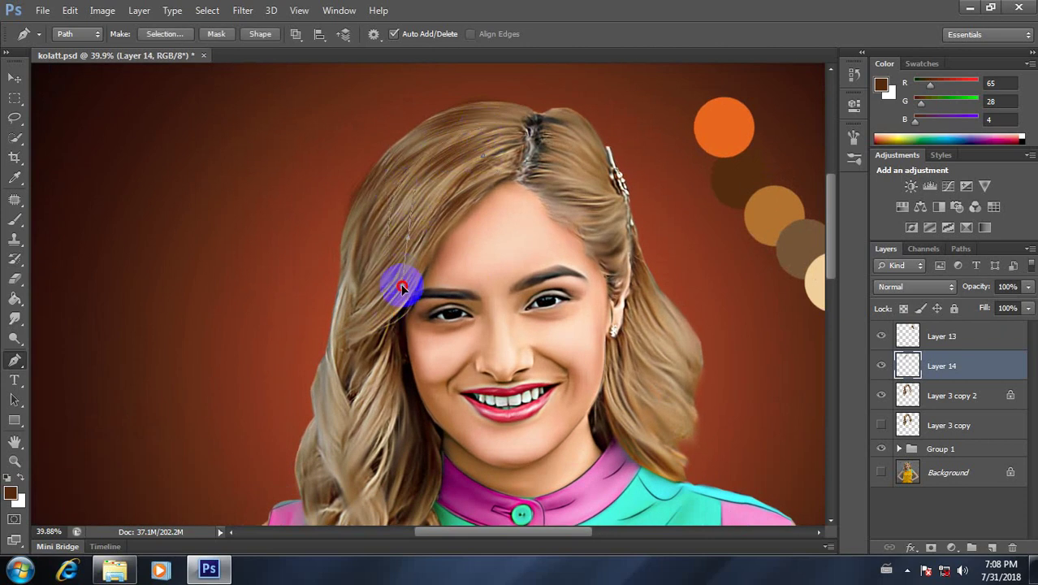
pyautogui.moveTo(452, 183); pyautogui.dragTo(399, 284)
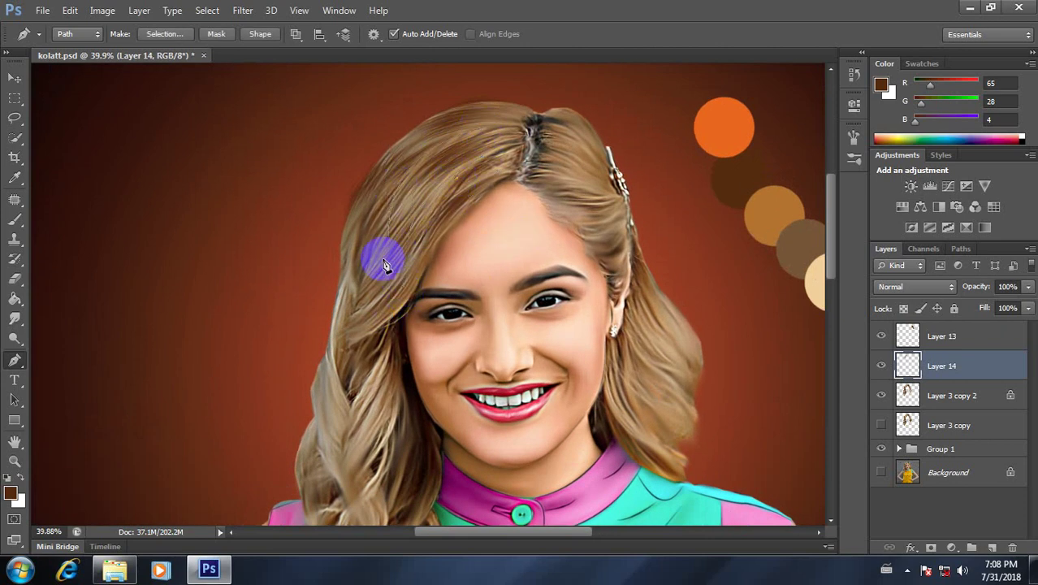
pyautogui.rightClick(437, 180)
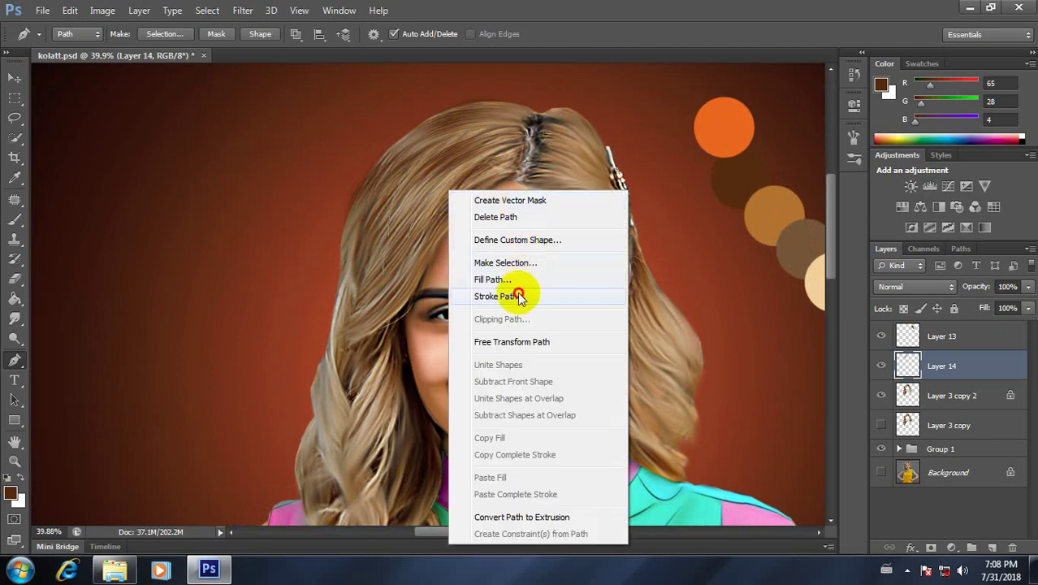
pyautogui.click(520, 274)
pyautogui.click(641, 103)
pyautogui.rightClick(451, 178)
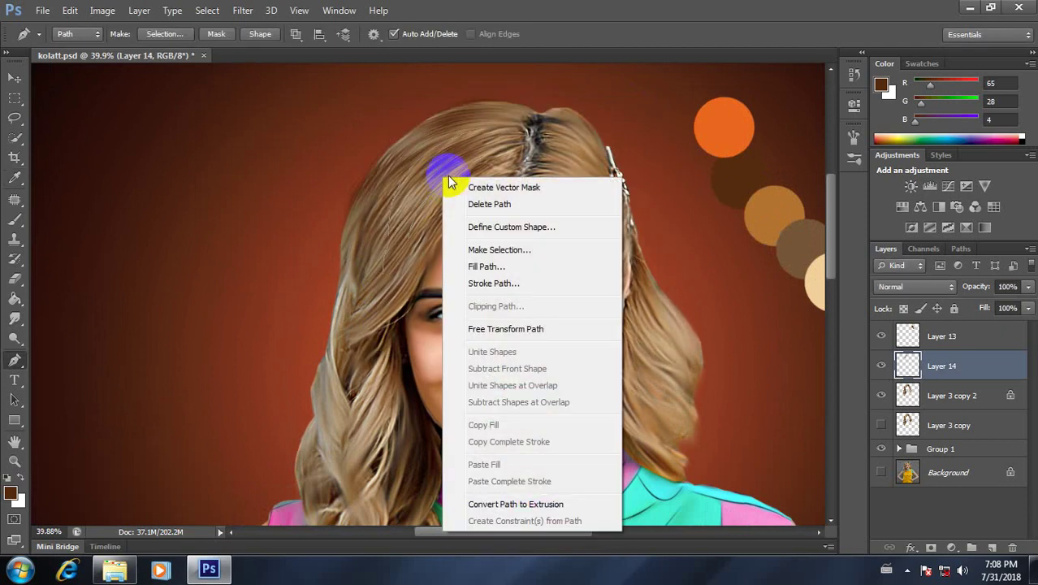
pyautogui.click(497, 282)
pyautogui.click(621, 192)
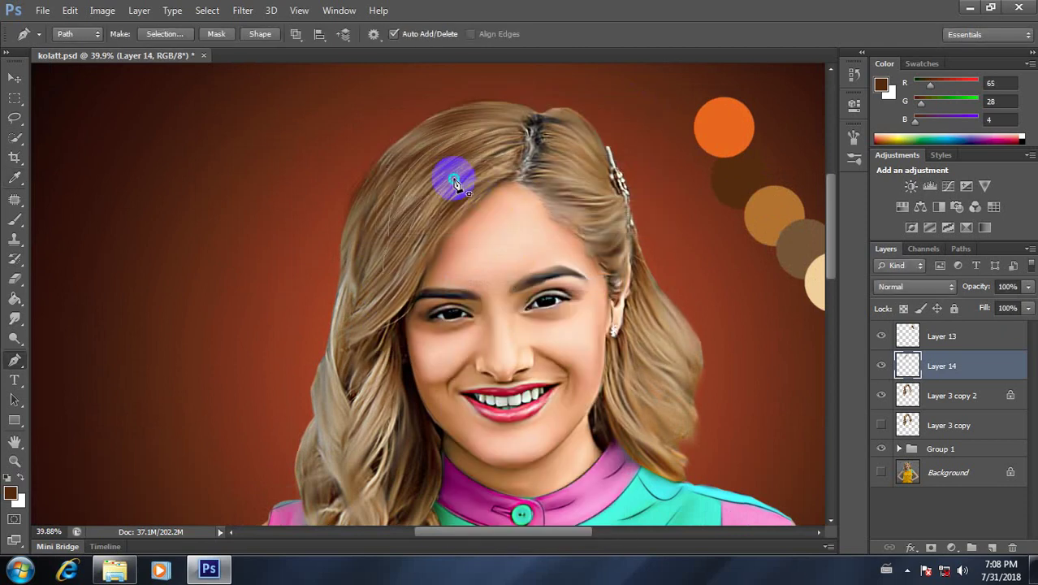
pyautogui.rightClick(453, 178)
pyautogui.click(514, 227)
# Scroll the canvas up and down to review the newly brushed strands.
pyautogui.scroll(-1, 475, 162)
pyautogui.scroll(-1, 467, 211)
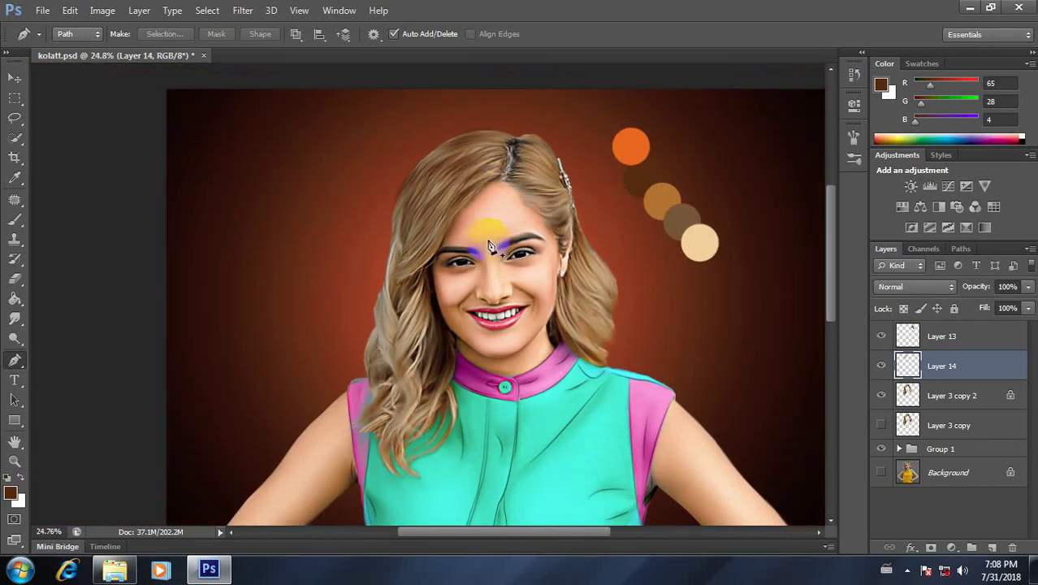
pyautogui.scroll(1, 456, 251)
pyautogui.scroll(1, 503, 256)
pyautogui.scroll(-1, 487, 244)
pyautogui.scroll(-1, 475, 228)
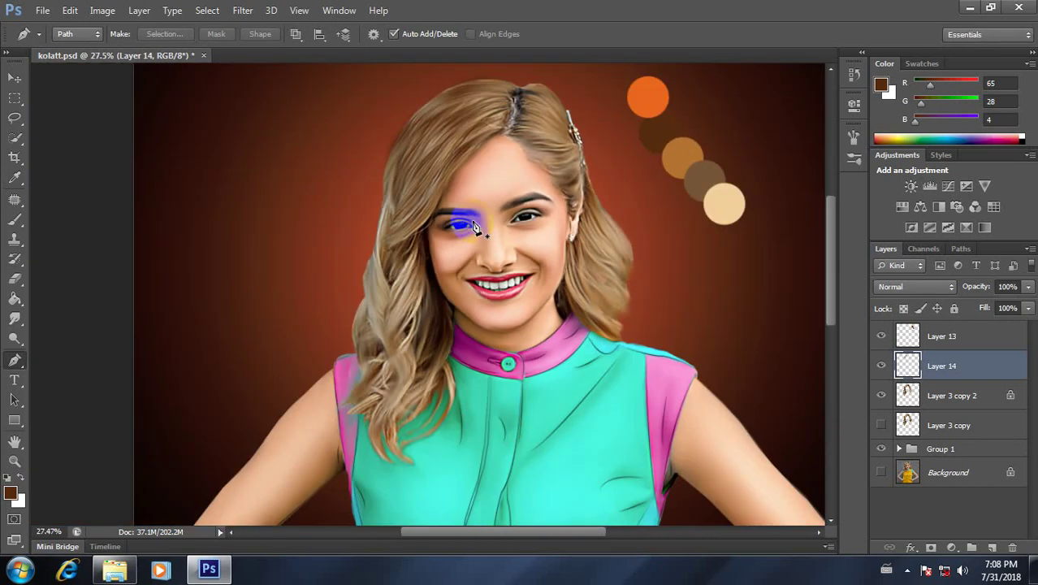
pyautogui.scroll(1, 488, 211)
pyautogui.scroll(1, 499, 193)
pyautogui.scroll(1, 511, 244)
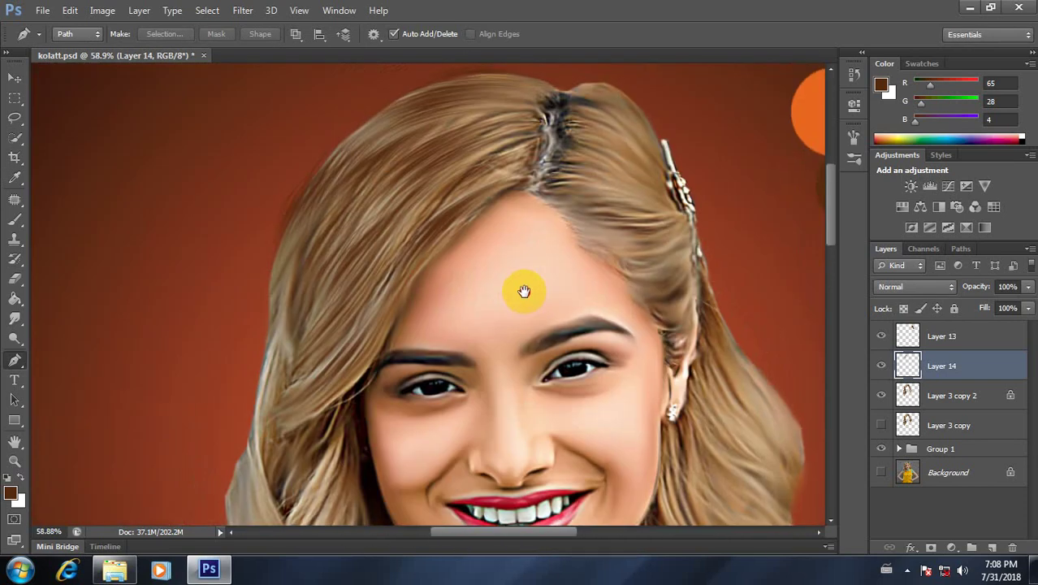
pyautogui.scroll(-2, 399, 223)
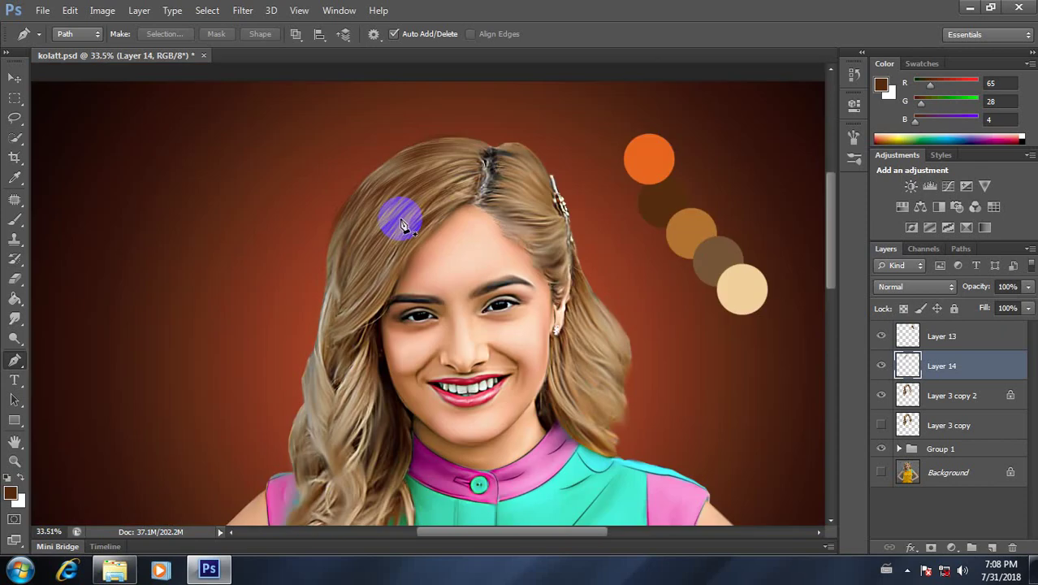
pyautogui.scroll(1, 406, 228)
# Try a freehand brown brush stroke across the hair, then undo it.
pyautogui.click(14, 221)
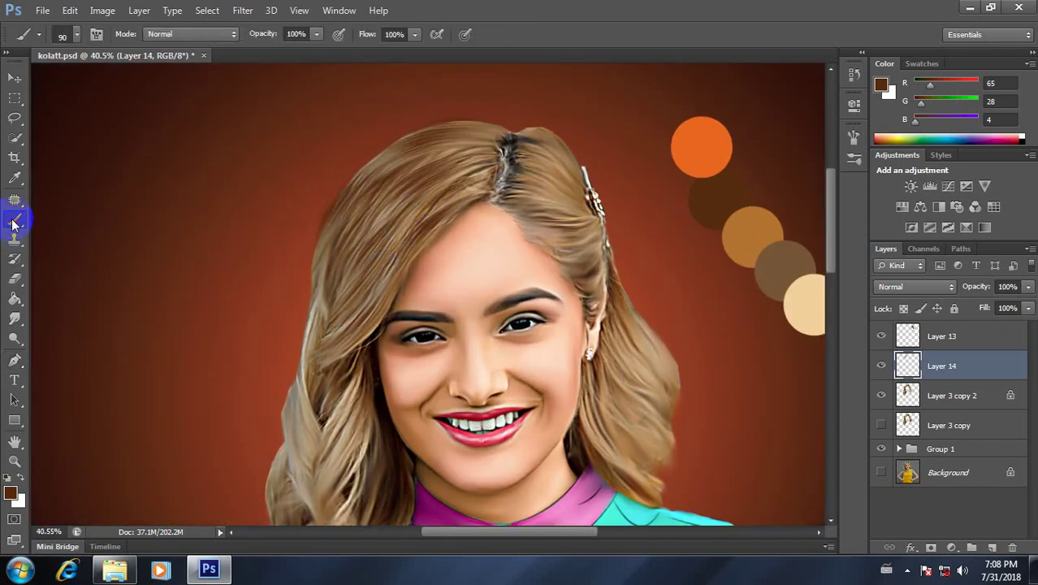
pyautogui.rightClick(487, 222)
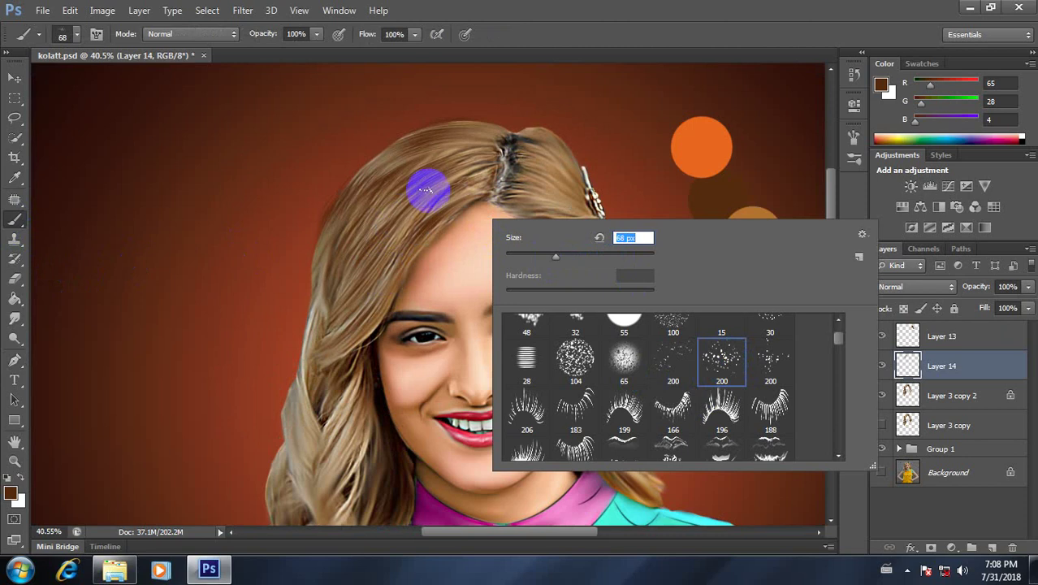
pyautogui.moveTo(471, 166); pyautogui.dragTo(345, 316)
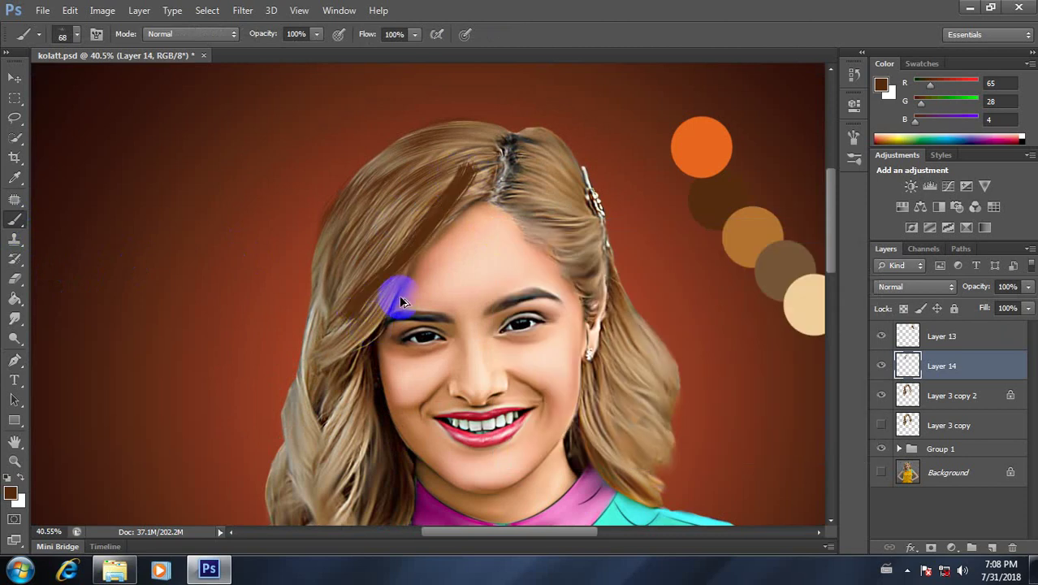
pyautogui.hotkey('ctrl', 'z')
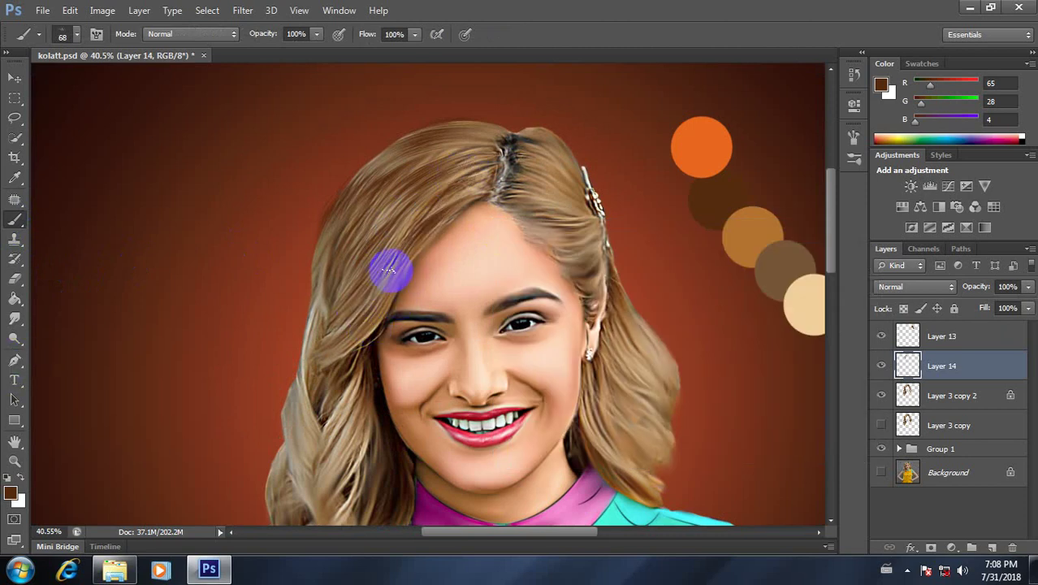
# Back with the Pen, brush one strand down the left hair and delete its path.
pyautogui.click(15, 359)
pyautogui.moveTo(360, 302)
pyautogui.mouseDown()
pyautogui.moveTo(483, 349)
pyautogui.moveTo(492, 276)
pyautogui.mouseUp()
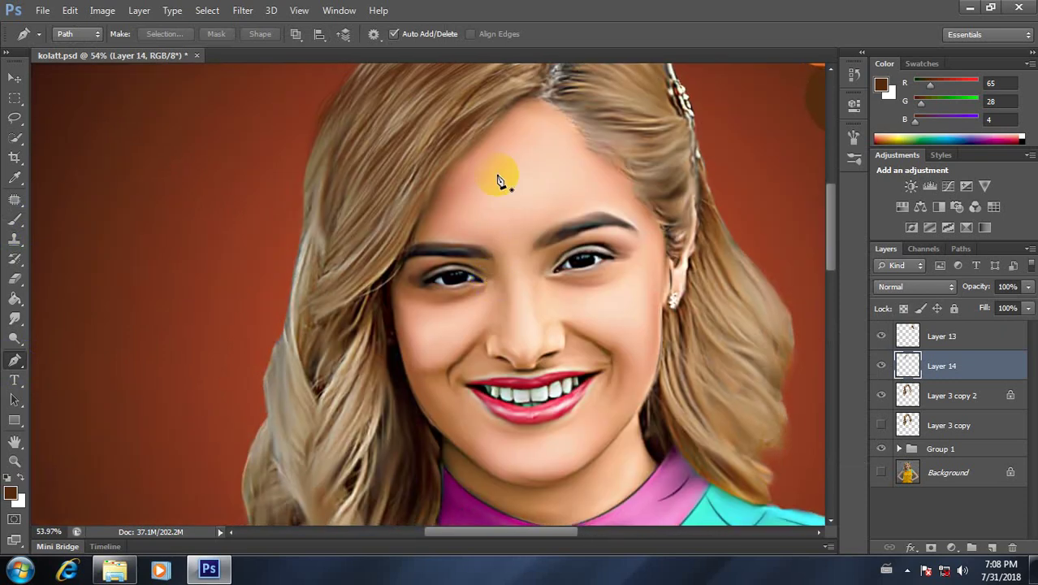
pyautogui.click(449, 143)
pyautogui.moveTo(292, 314); pyautogui.dragTo(194, 330)
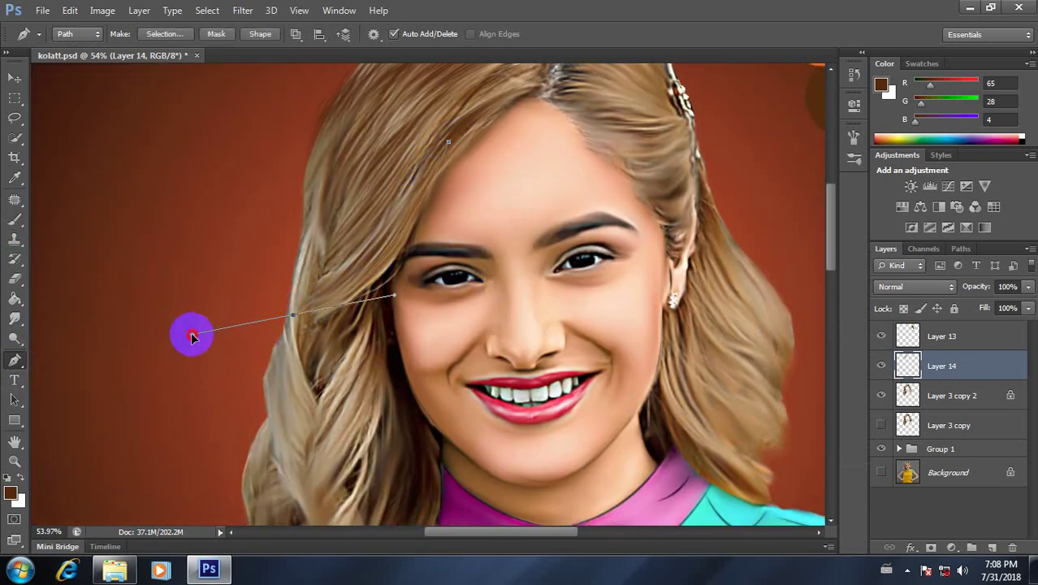
pyautogui.rightClick(406, 278)
pyautogui.click(498, 303)
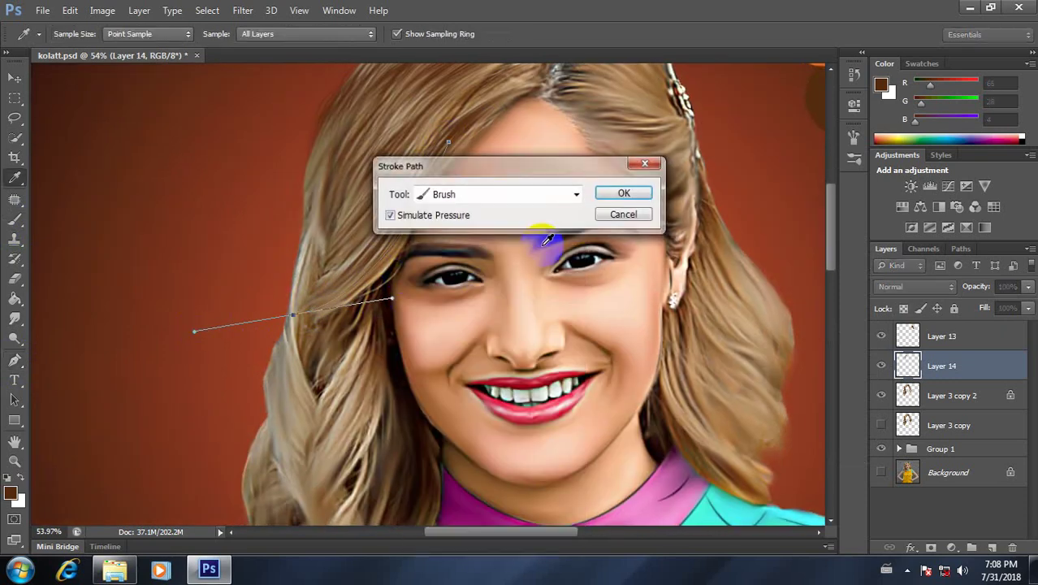
pyautogui.click(621, 195)
pyautogui.rightClick(472, 200)
pyautogui.click(493, 225)
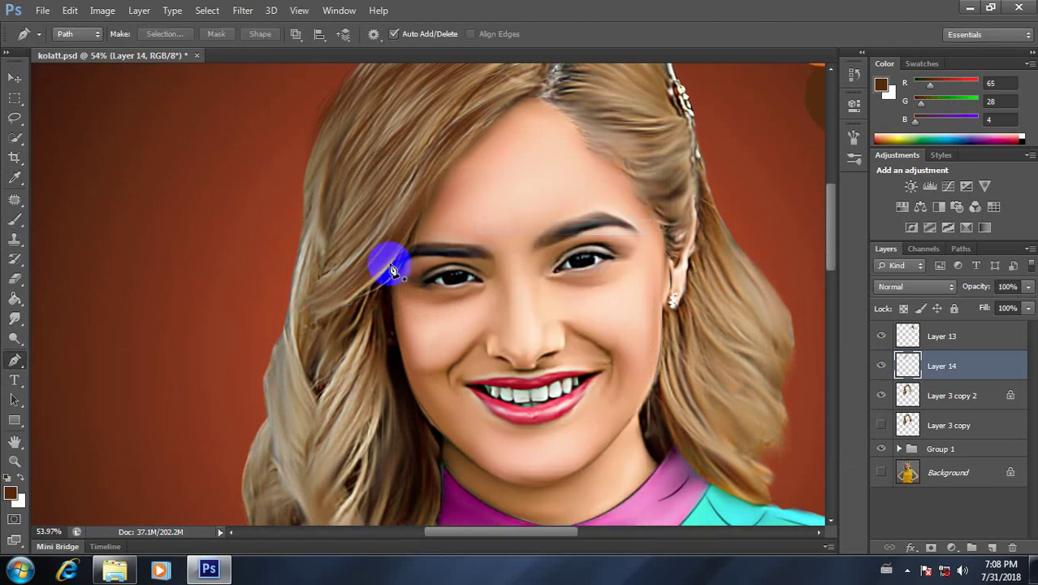
# Trace a multi-point strand from the parting along the hairline, stroke it, and delete the path.
pyautogui.scroll(-2, 408, 256)
pyautogui.scroll(2, 459, 321)
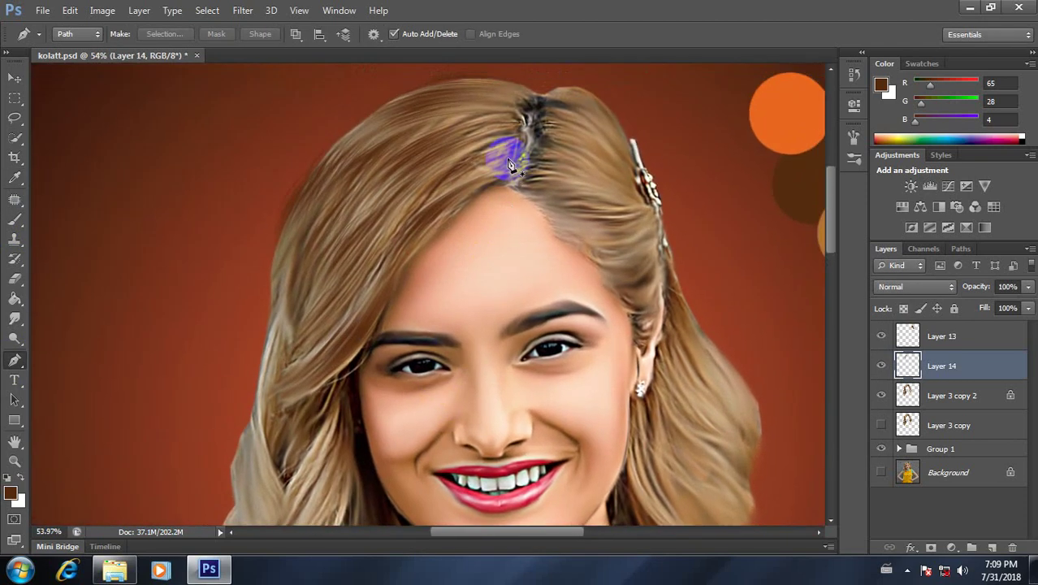
pyautogui.click(519, 150)
pyautogui.moveTo(367, 279); pyautogui.dragTo(347, 363)
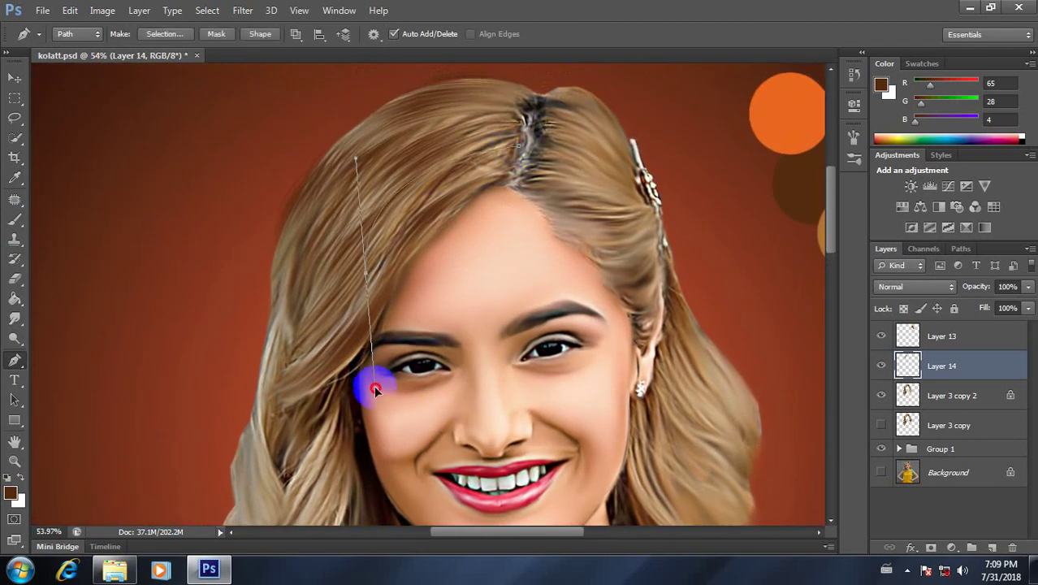
pyautogui.click(403, 221)
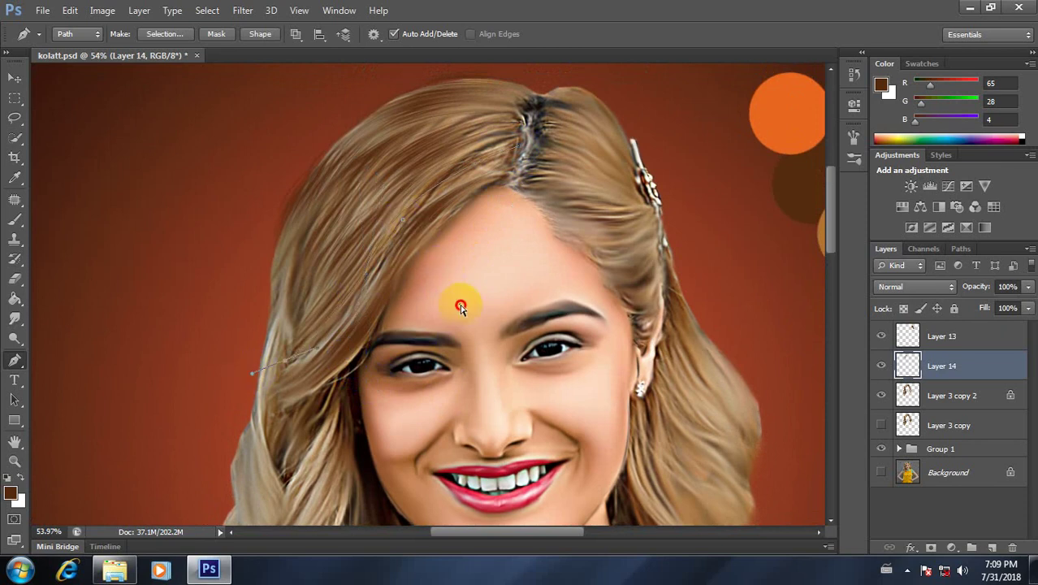
pyautogui.moveTo(353, 277); pyautogui.dragTo(333, 399)
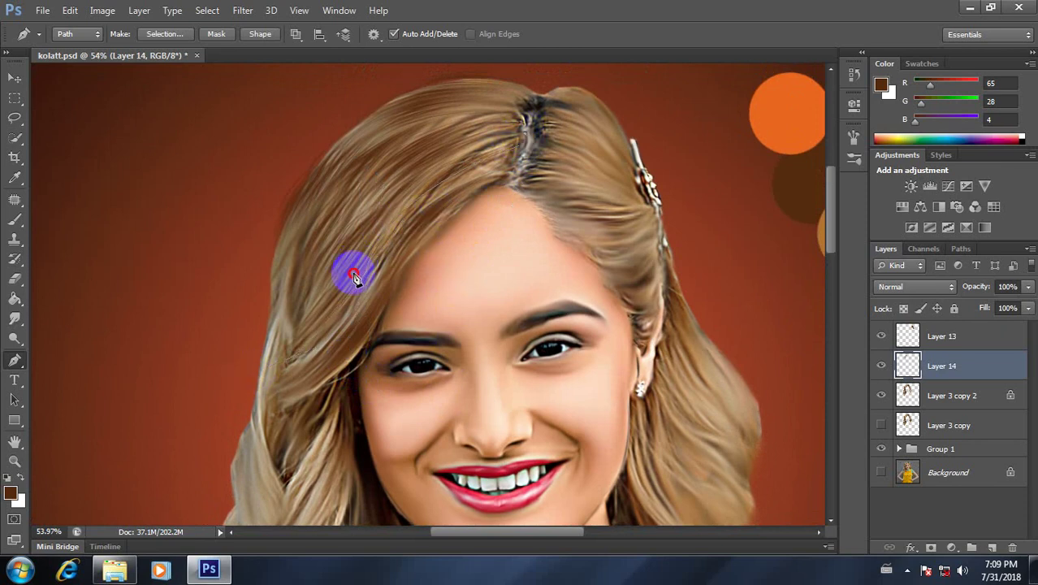
pyautogui.click(345, 258)
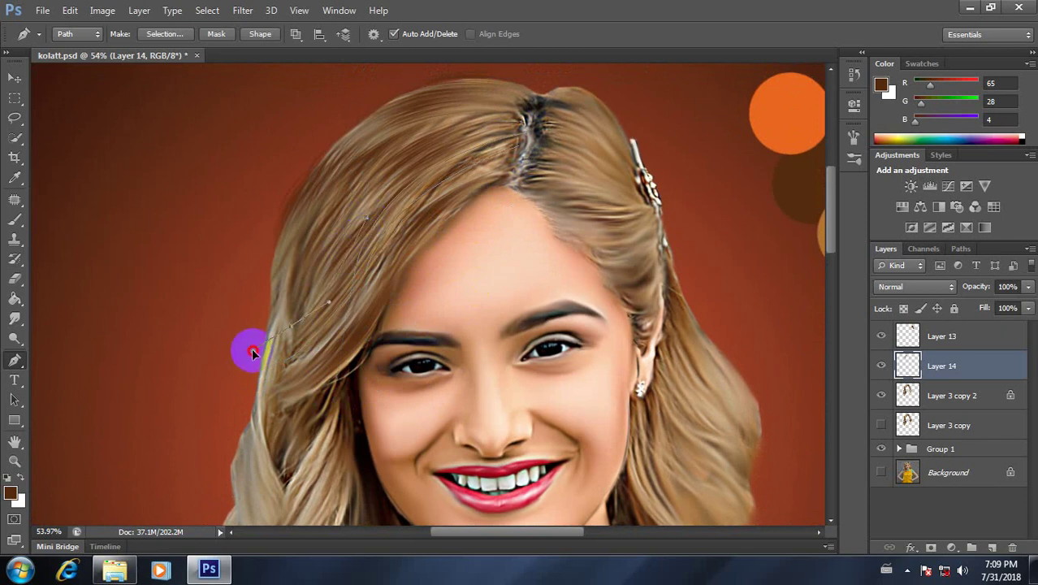
pyautogui.rightClick(409, 226)
pyautogui.click(459, 305)
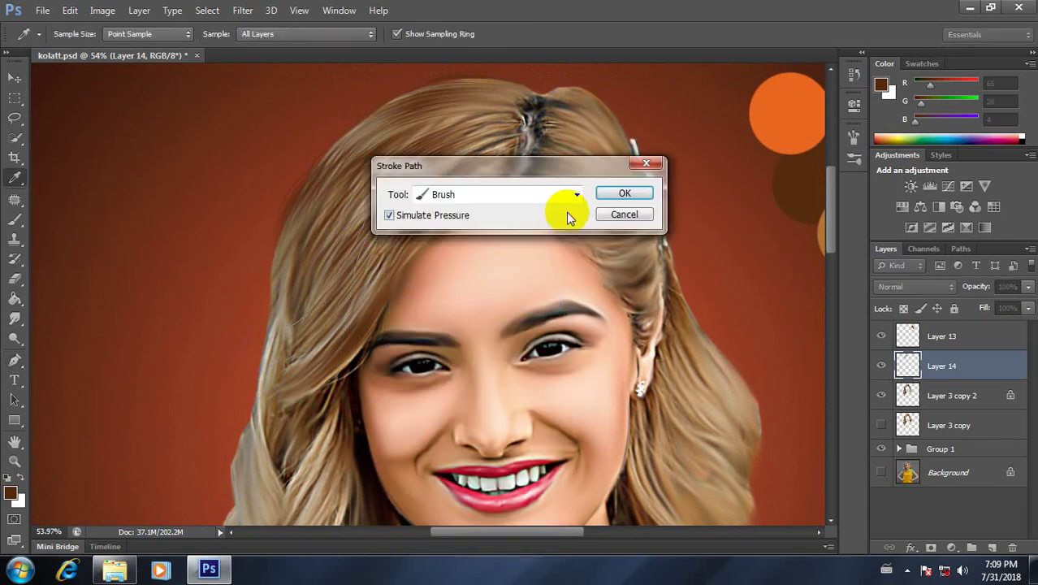
pyautogui.press('Return')
pyautogui.rightClick(425, 203)
pyautogui.click(451, 226)
# Pen two more strands from the parting down the left hair and stroke them with the brush.
pyautogui.click(513, 136)
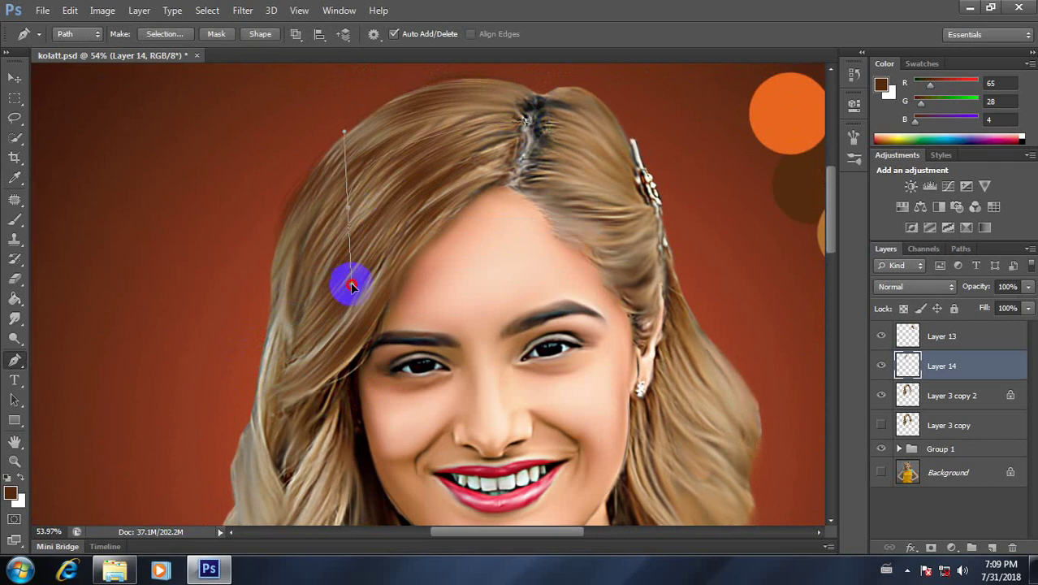
pyautogui.keyDown('ctrl'); pyautogui.click(495, 272); pyautogui.keyUp('ctrl')
pyautogui.click(536, 118)
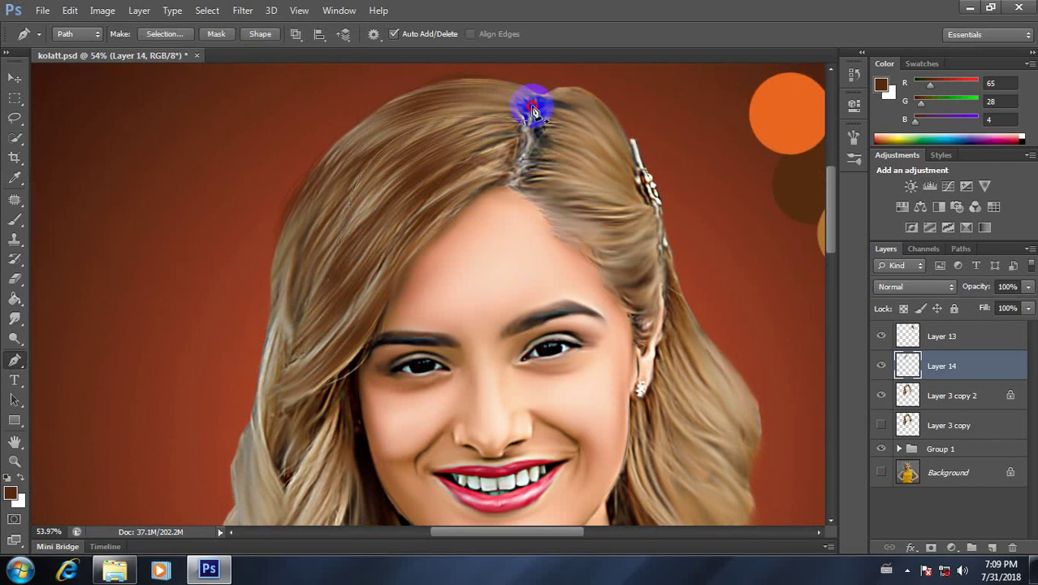
pyautogui.moveTo(322, 207); pyautogui.dragTo(292, 335)
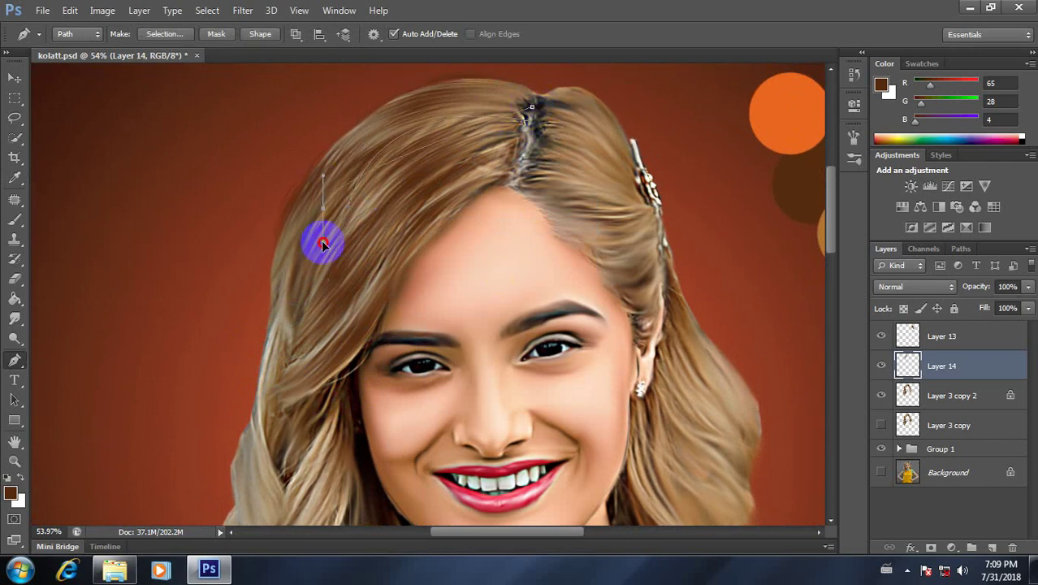
pyautogui.keyDown('ctrl'); pyautogui.click(433, 295); pyautogui.keyUp('ctrl')
pyautogui.click(529, 130)
pyautogui.moveTo(308, 217); pyautogui.dragTo(308, 277)
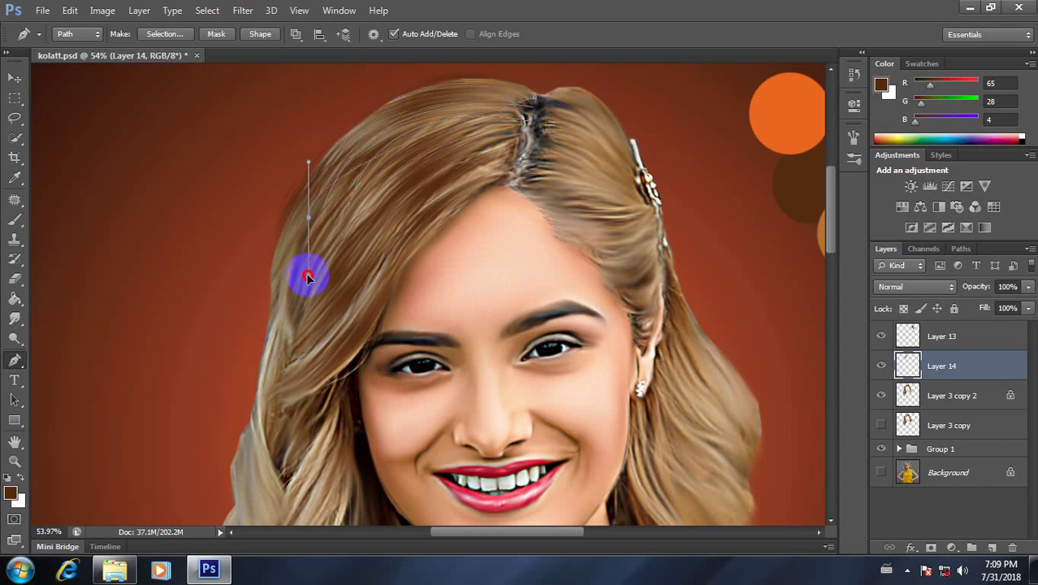
pyautogui.rightClick(451, 134)
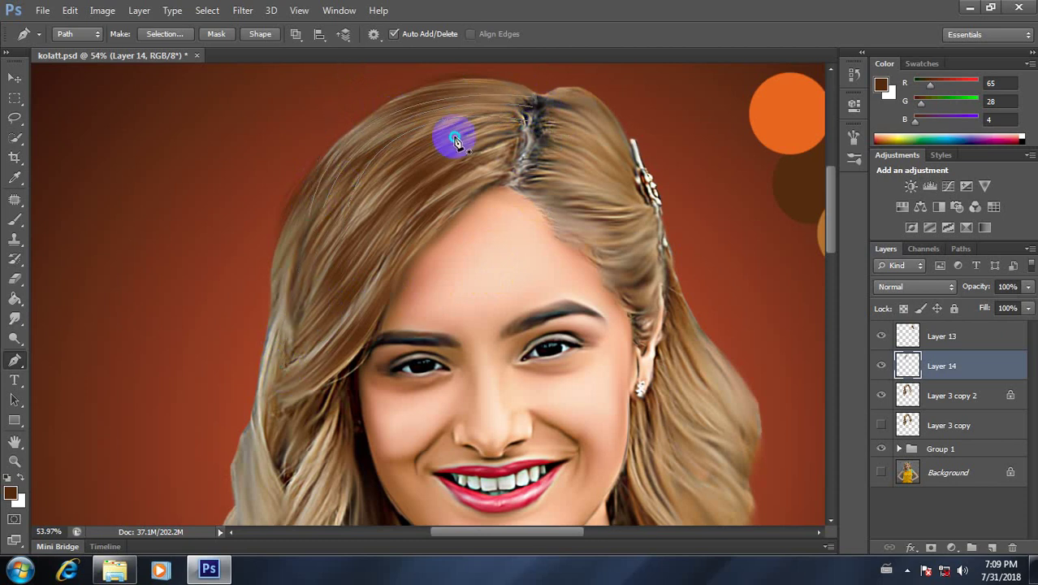
pyautogui.click(532, 224)
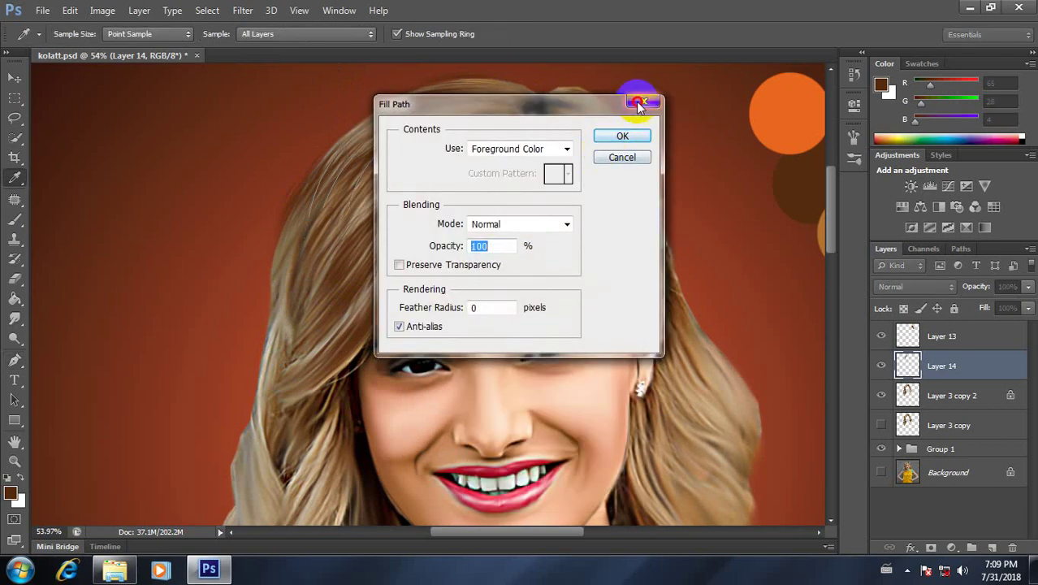
pyautogui.rightClick(444, 126)
pyautogui.click(518, 252)
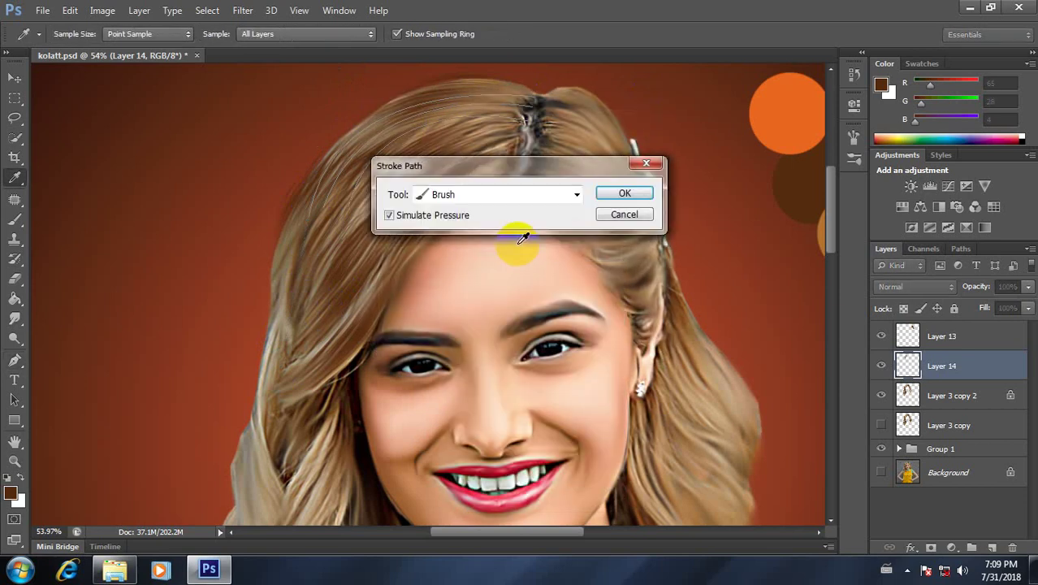
pyautogui.click(611, 189)
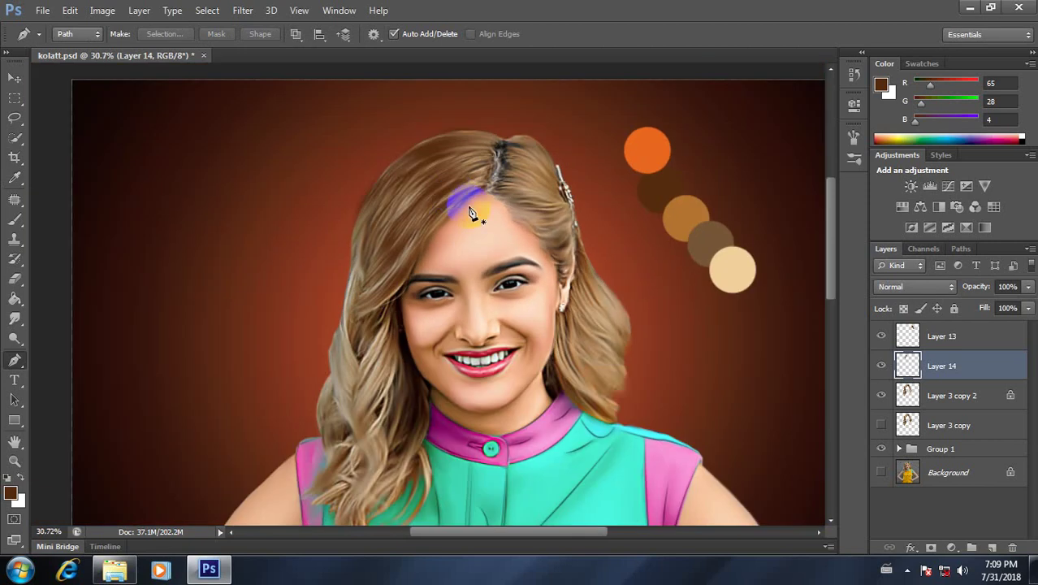
pyautogui.moveTo(469, 211); pyautogui.dragTo(408, 207)
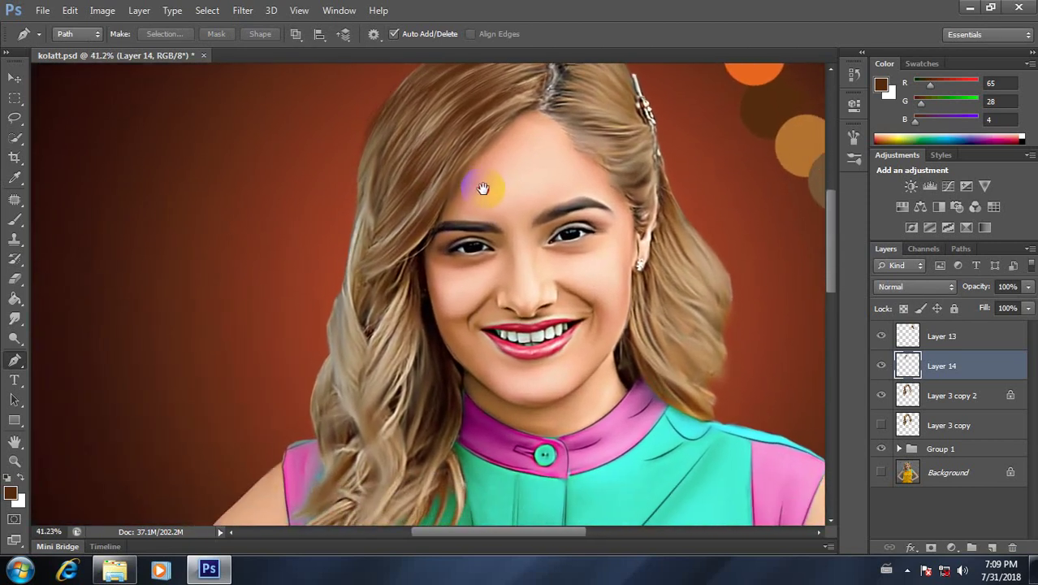
# Zoom in and trace a curved strand path on the upper-left hair.
pyautogui.moveTo(408, 207); pyautogui.dragTo(396, 124)
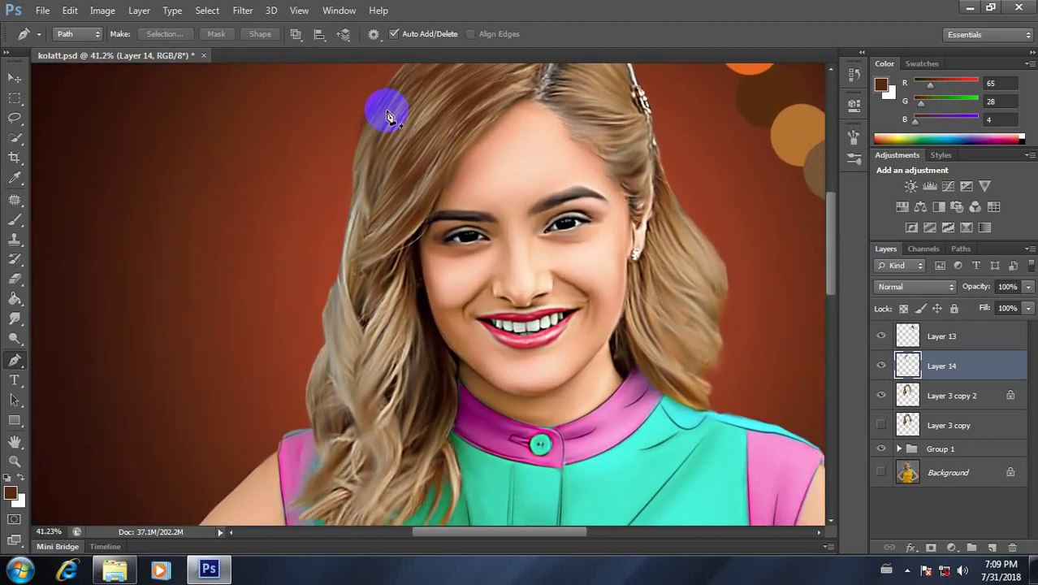
pyautogui.click(387, 113)
pyautogui.click(355, 274)
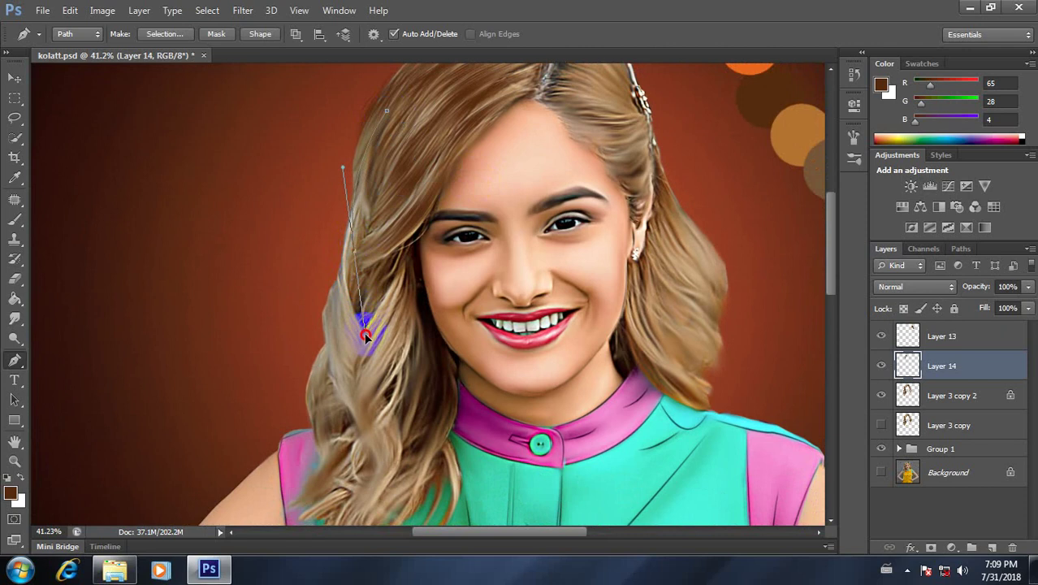
pyautogui.click(423, 104)
pyautogui.click(375, 219)
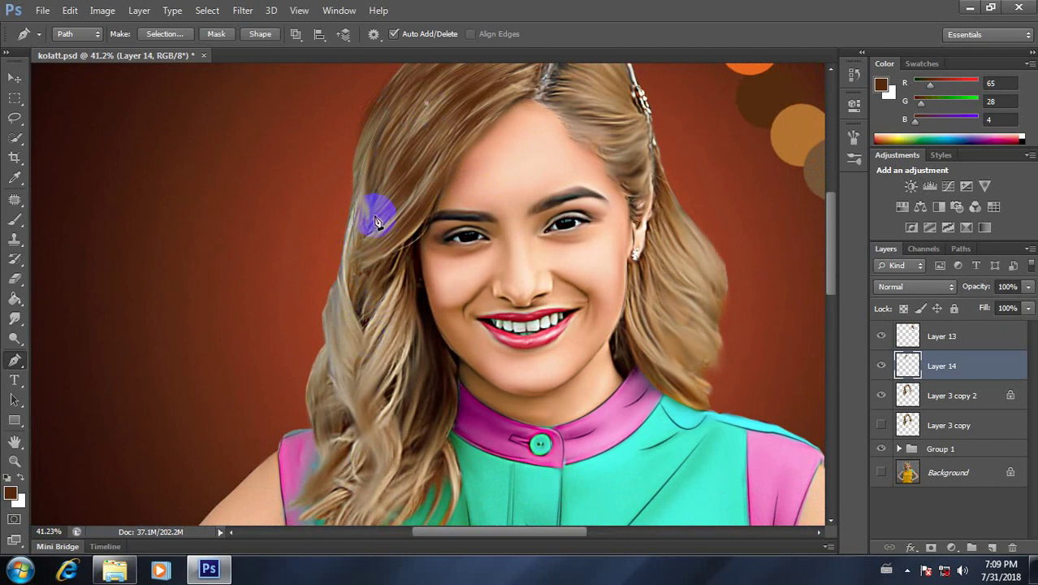
pyautogui.click(421, 136)
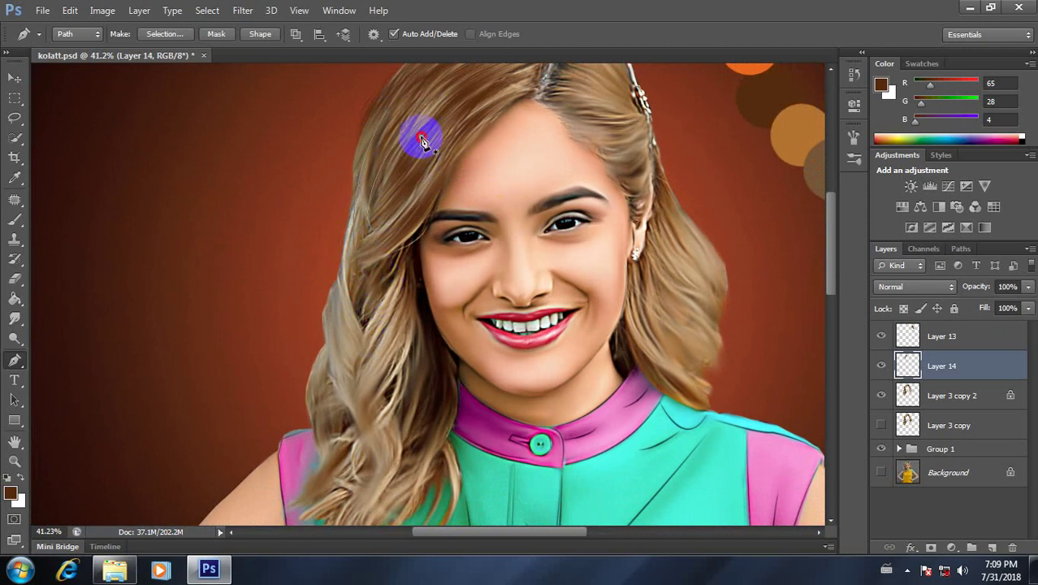
pyautogui.moveTo(367, 226); pyautogui.dragTo(285, 279)
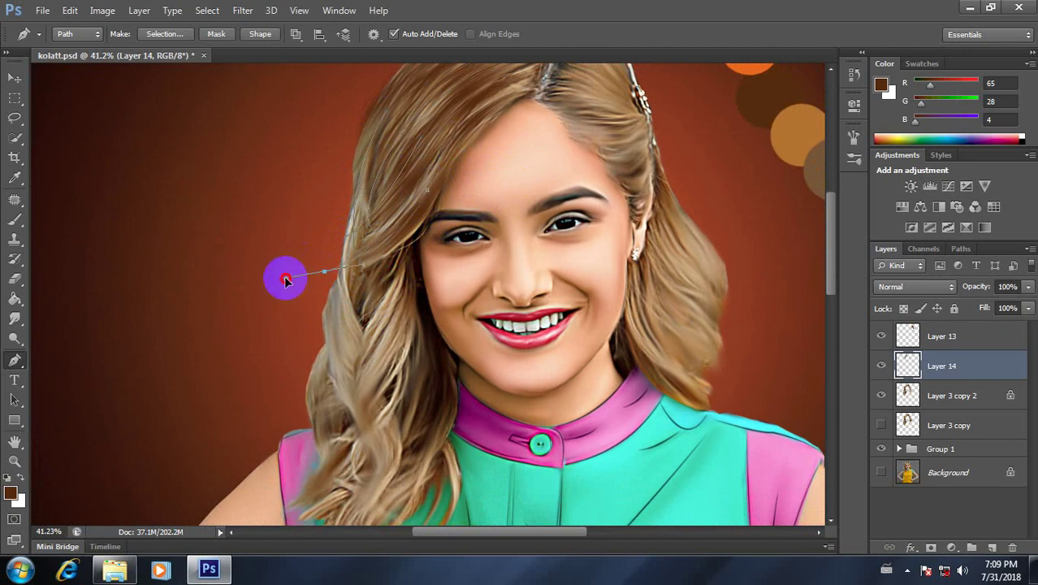
# Stroke the traced path with the brush, then delete the path.
pyautogui.rightClick(414, 170)
pyautogui.click(506, 262)
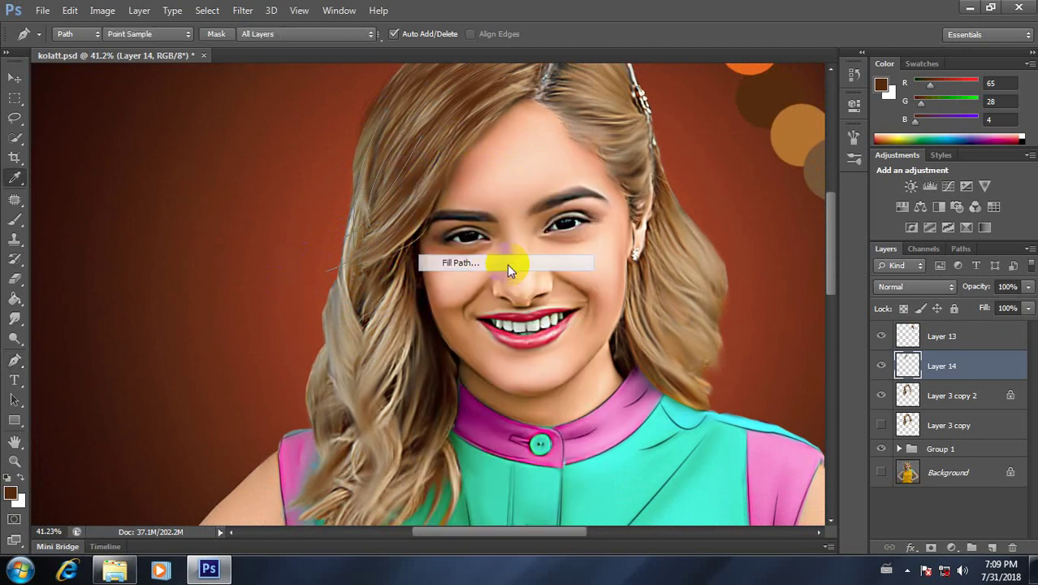
pyautogui.click(642, 104)
pyautogui.rightClick(405, 180)
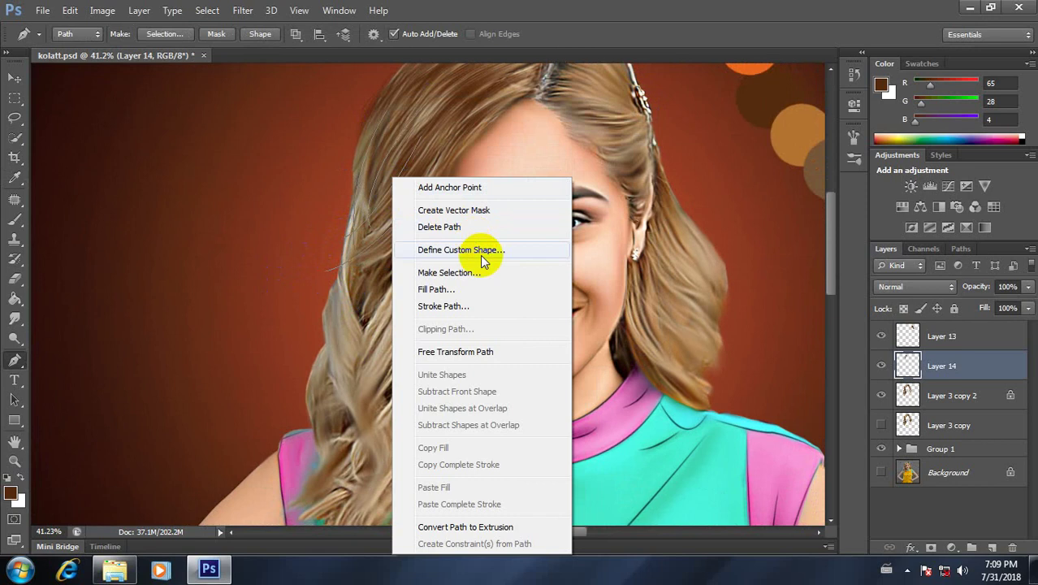
pyautogui.click(467, 303)
pyautogui.click(619, 192)
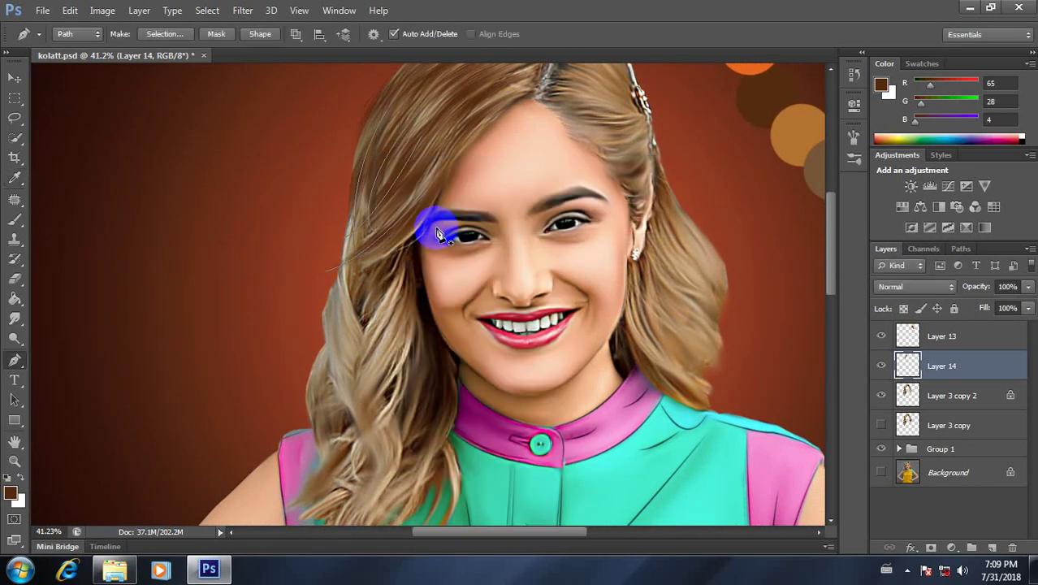
pyautogui.rightClick(416, 190)
pyautogui.click(481, 215)
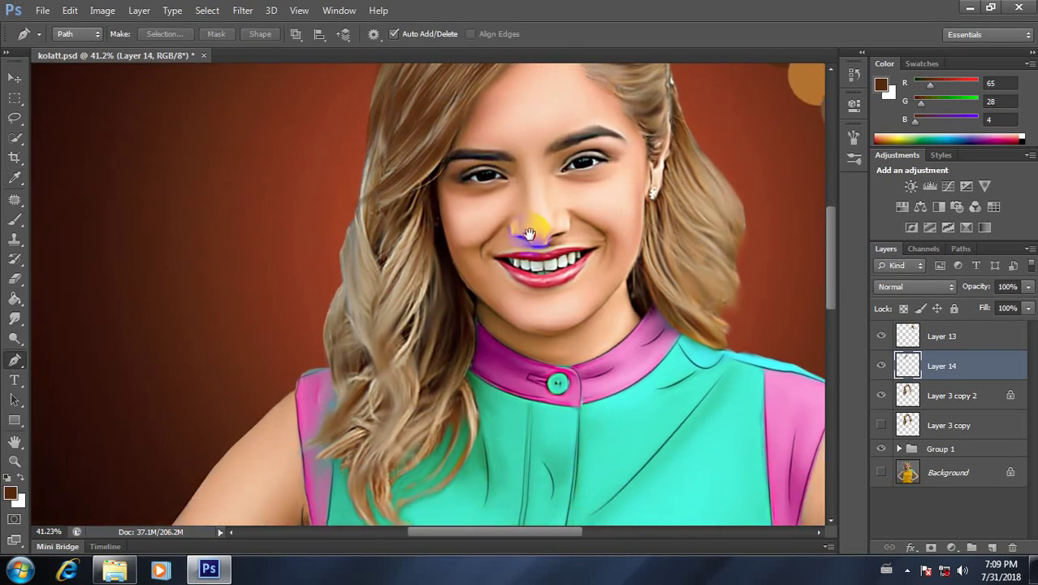
# Begin a new strand path from the hair edge down through the lower hair.
pyautogui.click(380, 146)
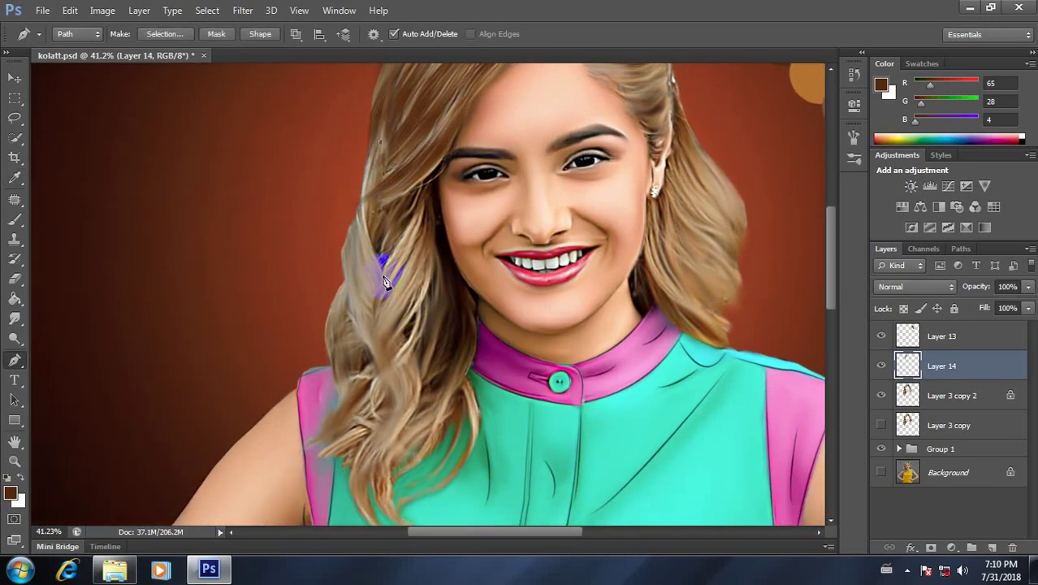
pyautogui.moveTo(384, 281)
pyautogui.mouseDown()
pyautogui.moveTo(439, 359)
pyautogui.moveTo(452, 274)
pyautogui.mouseUp()
pyautogui.click(357, 255)
pyautogui.click(394, 374)
pyautogui.click(463, 320)
pyautogui.click(366, 248)
pyautogui.click(426, 358)
pyautogui.click(365, 331)
pyautogui.click(342, 253)
pyautogui.click(382, 392)
pyautogui.click(420, 406)
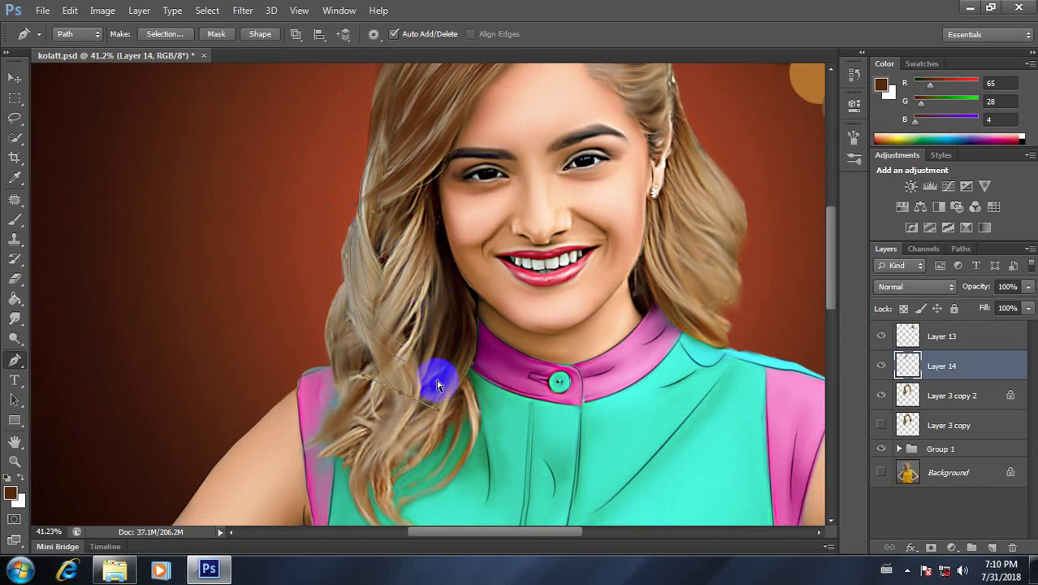
# Add more points to the strand path, ending it at the pink shoulder.
pyautogui.click(426, 242)
pyautogui.click(423, 198)
pyautogui.click(382, 289)
pyautogui.click(388, 385)
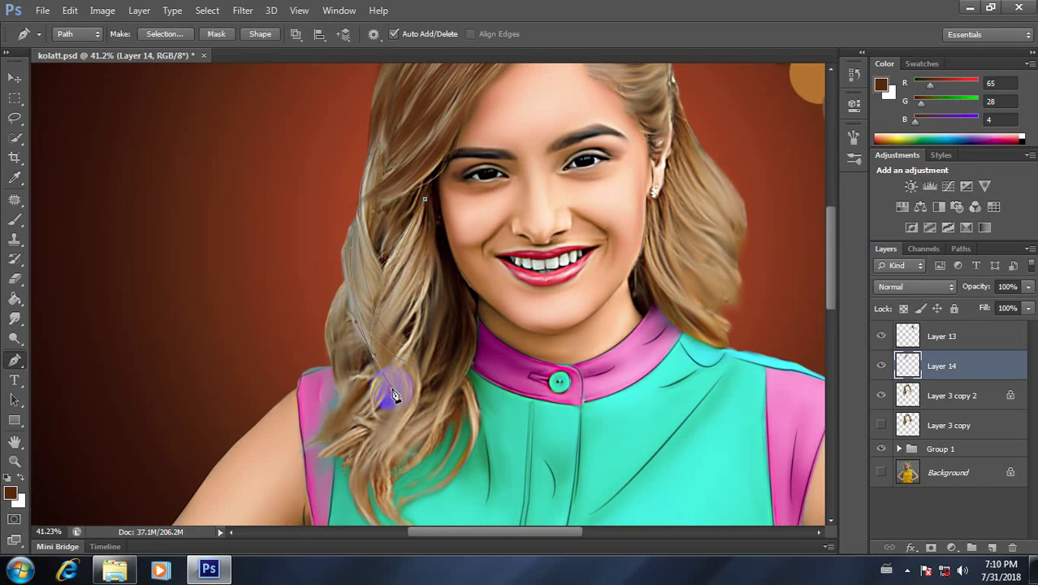
pyautogui.click(443, 328)
pyautogui.click(435, 251)
pyautogui.click(425, 211)
pyautogui.click(385, 307)
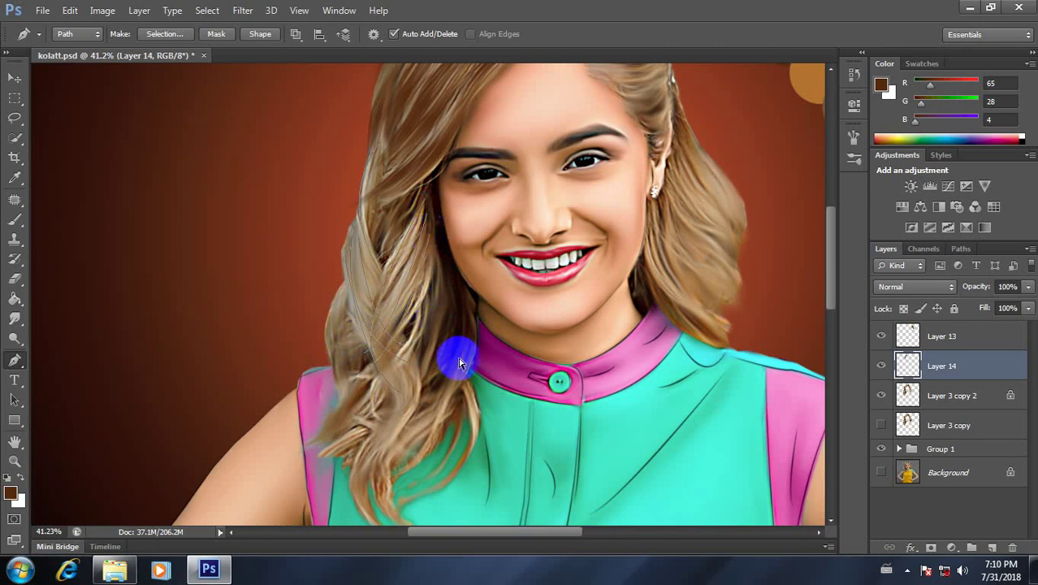
pyautogui.click(319, 431)
# Trace a first curved strand path through the lower hair over her shoulder.
pyautogui.scroll(-3, 298, 498)
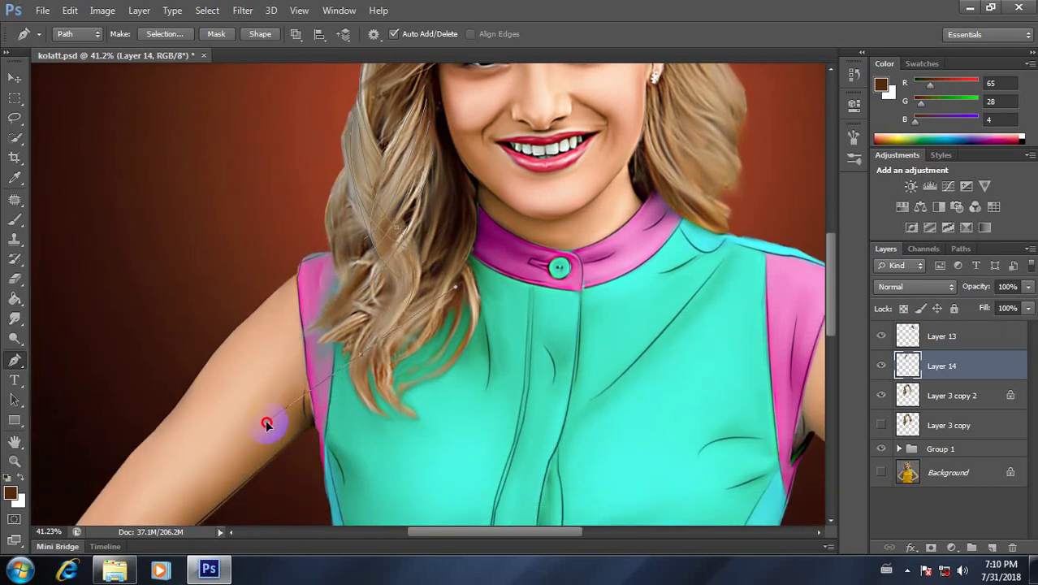
pyautogui.click(266, 423)
pyautogui.click(383, 227)
pyautogui.click(291, 391)
pyautogui.moveTo(385, 417); pyautogui.dragTo(449, 461)
pyautogui.moveTo(393, 425); pyautogui.dragTo(482, 463)
pyautogui.keyDown('ctrl'); pyautogui.click(408, 341); pyautogui.keyUp('ctrl')
# Draw a second curved strand path in the lower hair.
pyautogui.moveTo(426, 420); pyautogui.dragTo(535, 457)
pyautogui.click(407, 434)
pyautogui.moveTo(429, 427); pyautogui.dragTo(514, 479)
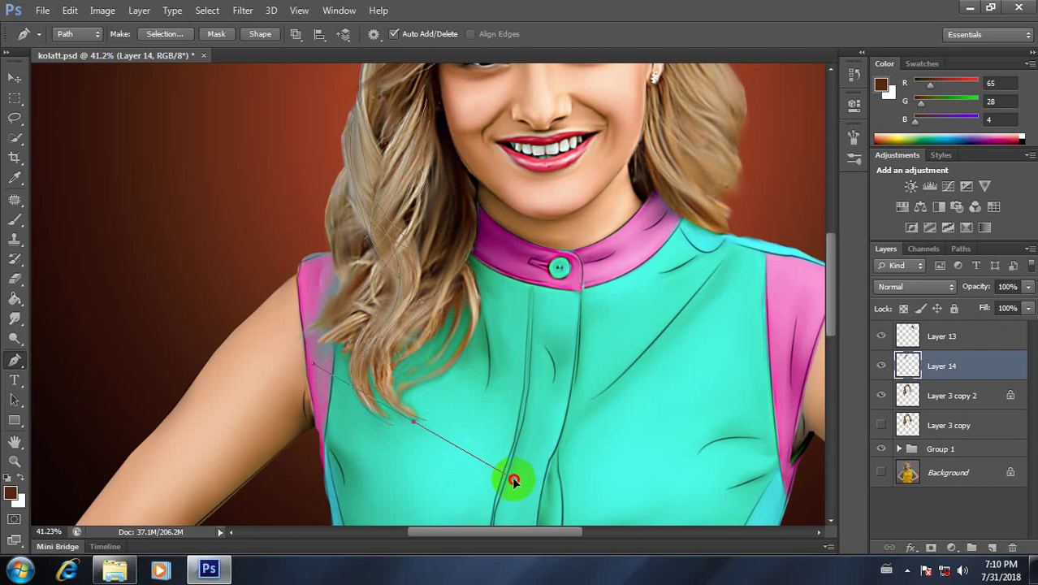
pyautogui.keyDown('ctrl'); pyautogui.click(456, 375); pyautogui.keyUp('ctrl')
# Add another curved strand path running through the lower hair.
pyautogui.click(449, 265)
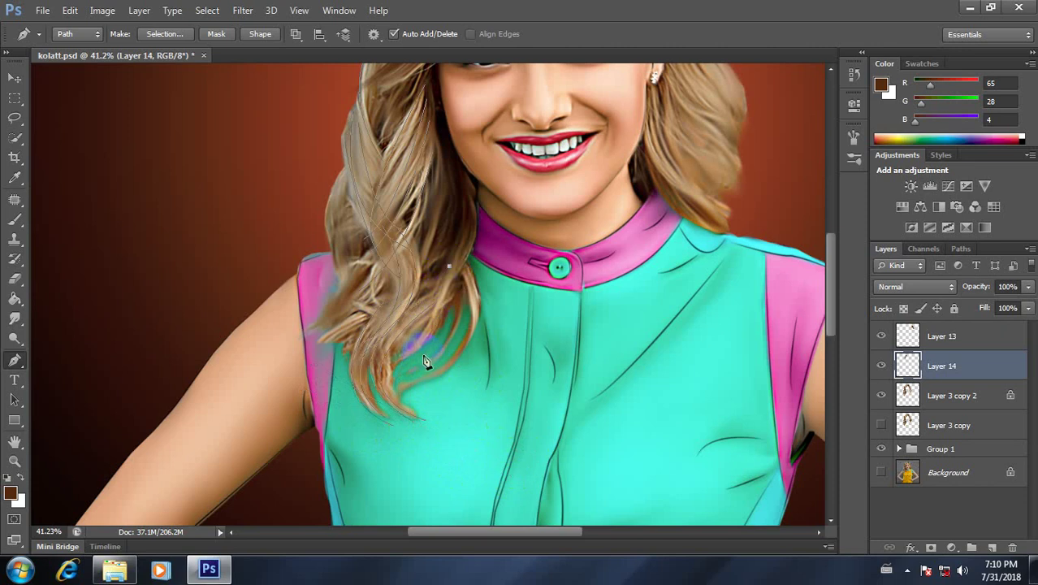
pyautogui.click(376, 380)
pyautogui.moveTo(295, 396); pyautogui.dragTo(434, 399)
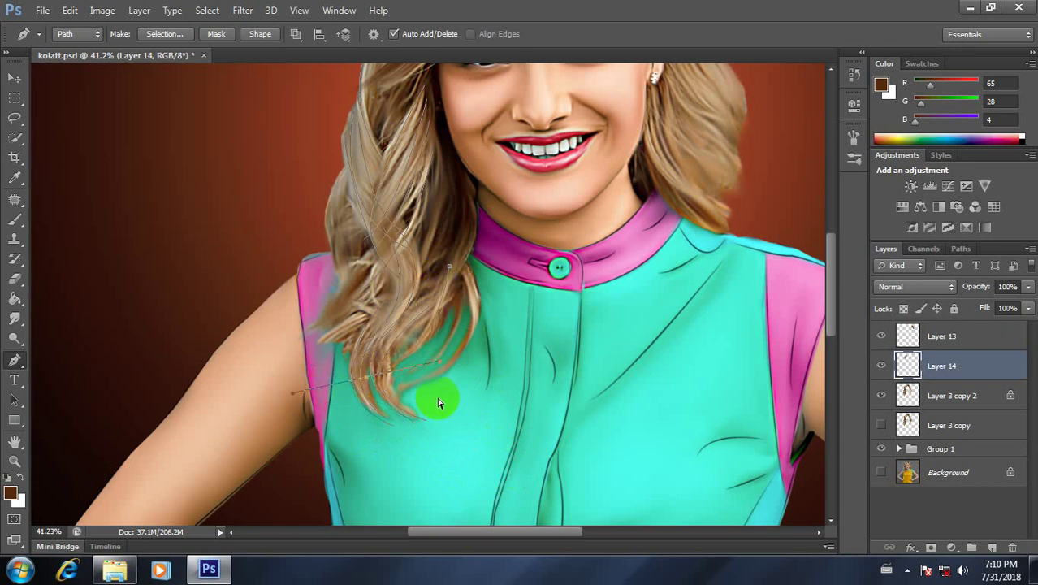
pyautogui.moveTo(454, 307)
pyautogui.mouseDown()
pyautogui.moveTo(369, 388)
pyautogui.moveTo(397, 389)
pyautogui.moveTo(302, 431)
pyautogui.mouseUp()
pyautogui.keyDown('ctrl'); pyautogui.click(462, 394); pyautogui.keyUp('ctrl')
pyautogui.click(463, 290)
# Trace more strand curves near the hair ends and down from the collar.
pyautogui.keyDown('ctrl'); pyautogui.click(468, 423); pyautogui.keyUp('ctrl')
pyautogui.click(463, 290)
pyautogui.keyDown('ctrl'); pyautogui.click(495, 412); pyautogui.keyUp('ctrl')
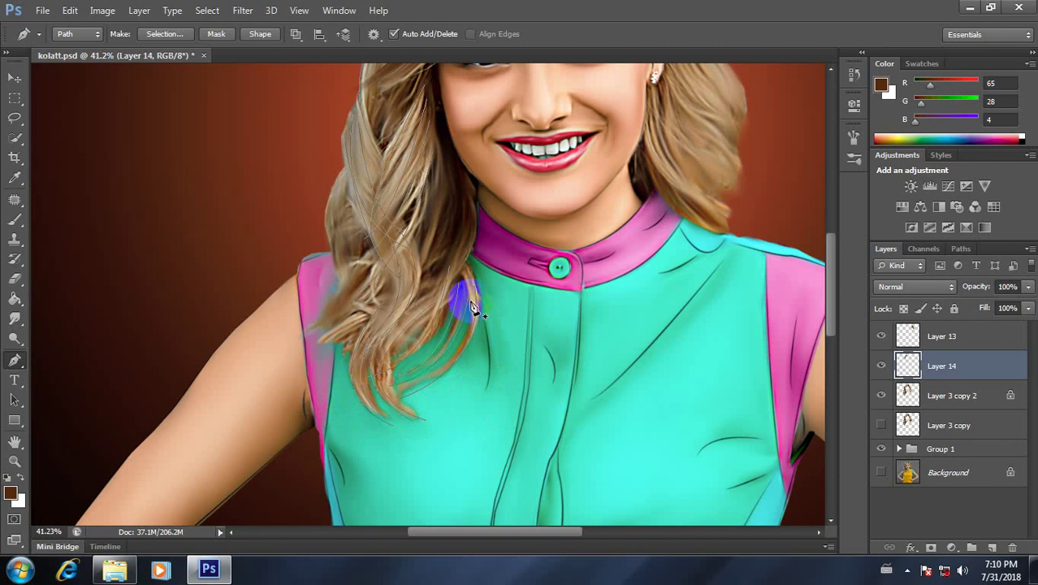
pyautogui.click(467, 273)
pyautogui.moveTo(452, 237); pyautogui.dragTo(466, 349)
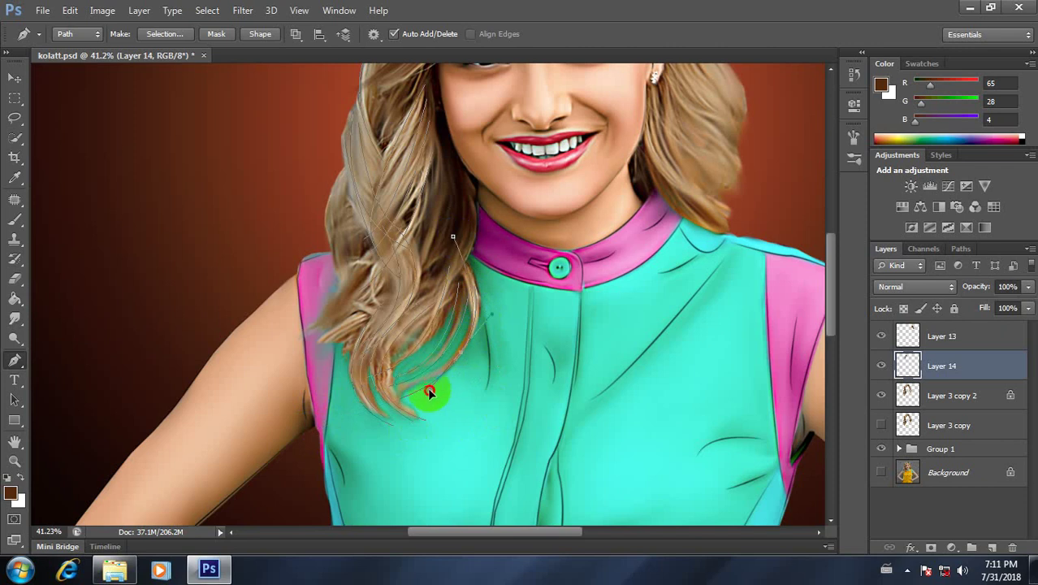
pyautogui.moveTo(428, 391); pyautogui.dragTo(479, 401)
pyautogui.moveTo(472, 207); pyautogui.dragTo(416, 331)
pyautogui.moveTo(379, 371); pyautogui.dragTo(470, 405)
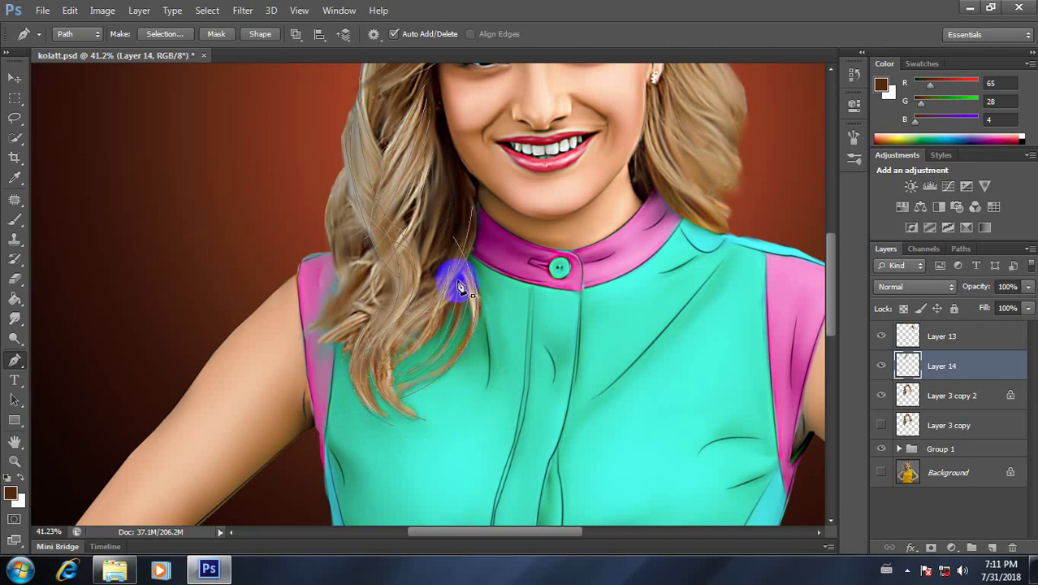
# Curve further strands along the hair edge and across the lower hair.
pyautogui.moveTo(458, 282); pyautogui.dragTo(399, 337)
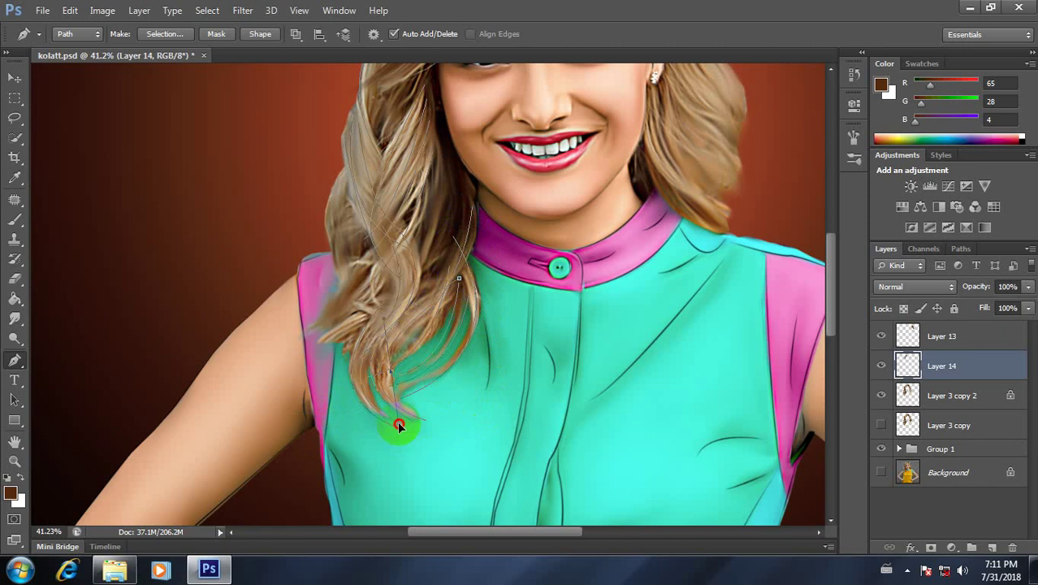
pyautogui.moveTo(399, 424); pyautogui.dragTo(471, 366)
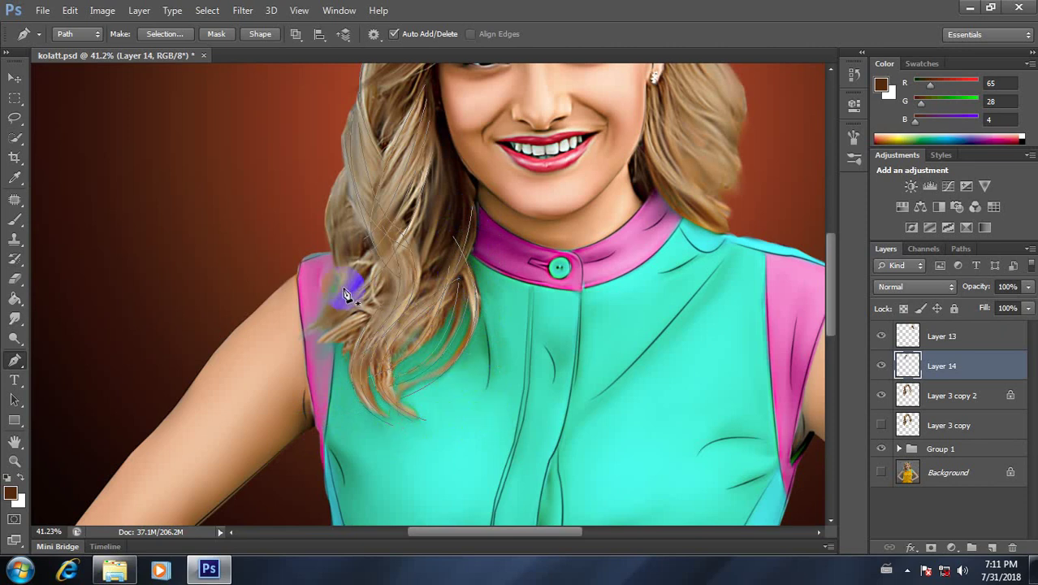
pyautogui.click(345, 170)
pyautogui.moveTo(351, 293)
pyautogui.mouseDown()
pyautogui.moveTo(383, 338)
pyautogui.moveTo(483, 408)
pyautogui.mouseUp()
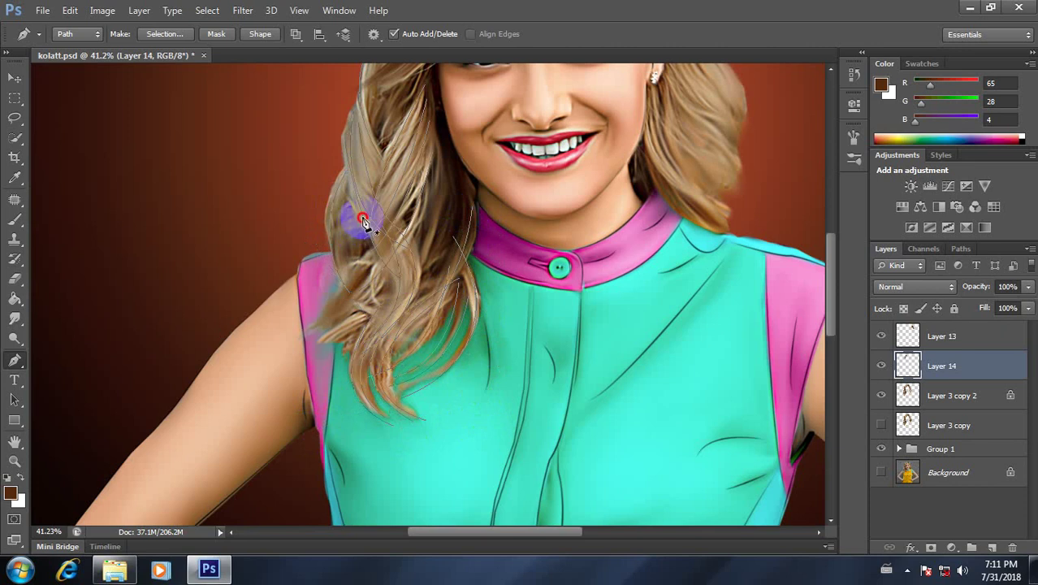
pyautogui.moveTo(366, 327); pyautogui.dragTo(461, 415)
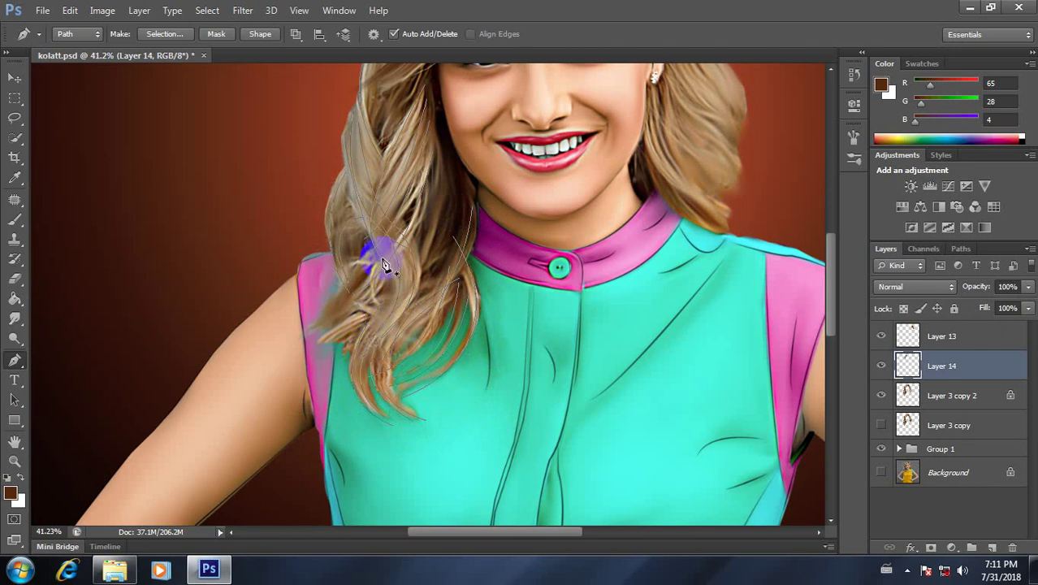
pyautogui.moveTo(407, 331); pyautogui.dragTo(467, 404)
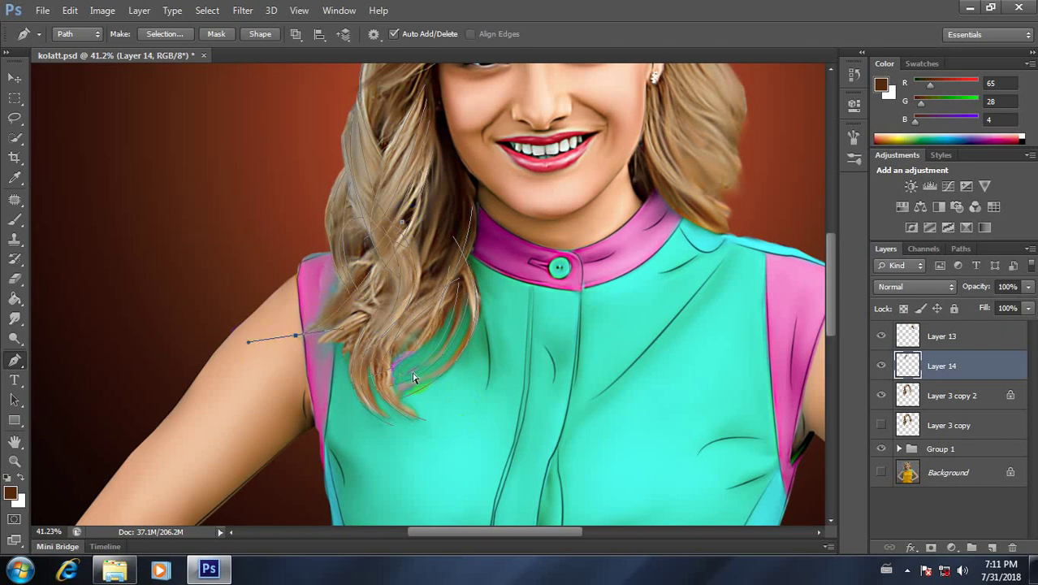
pyautogui.click(365, 249)
pyautogui.keyDown('ctrl'); pyautogui.click(470, 413); pyautogui.keyUp('ctrl')
# Add short strand paths from the arm edge up into the hair.
pyautogui.moveTo(325, 336); pyautogui.dragTo(289, 340)
pyautogui.keyDown('ctrl'); pyautogui.click(483, 414); pyautogui.keyUp('ctrl')
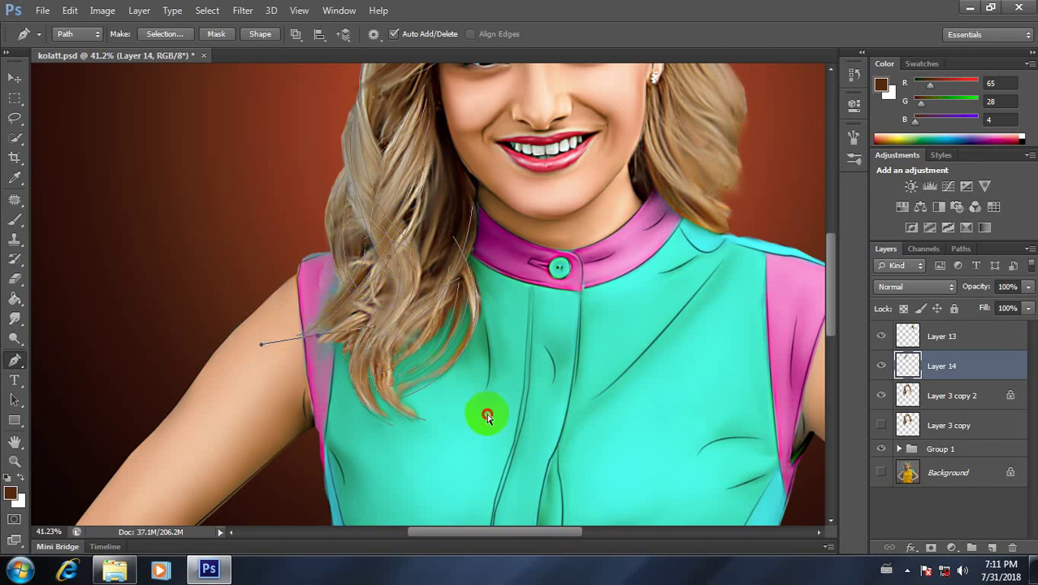
pyautogui.click(414, 299)
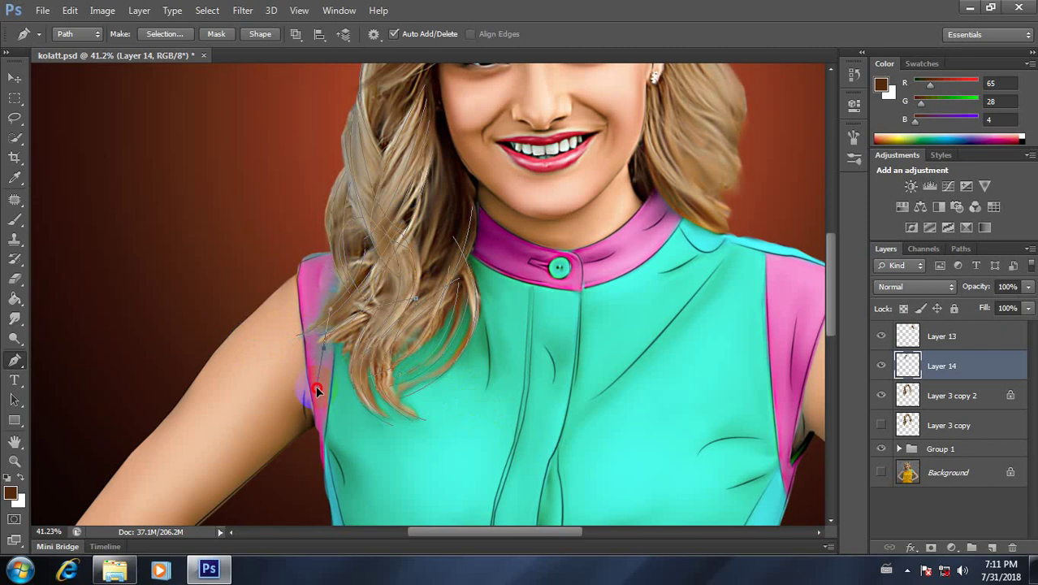
pyautogui.keyDown('ctrl'); pyautogui.click(427, 399); pyautogui.keyUp('ctrl')
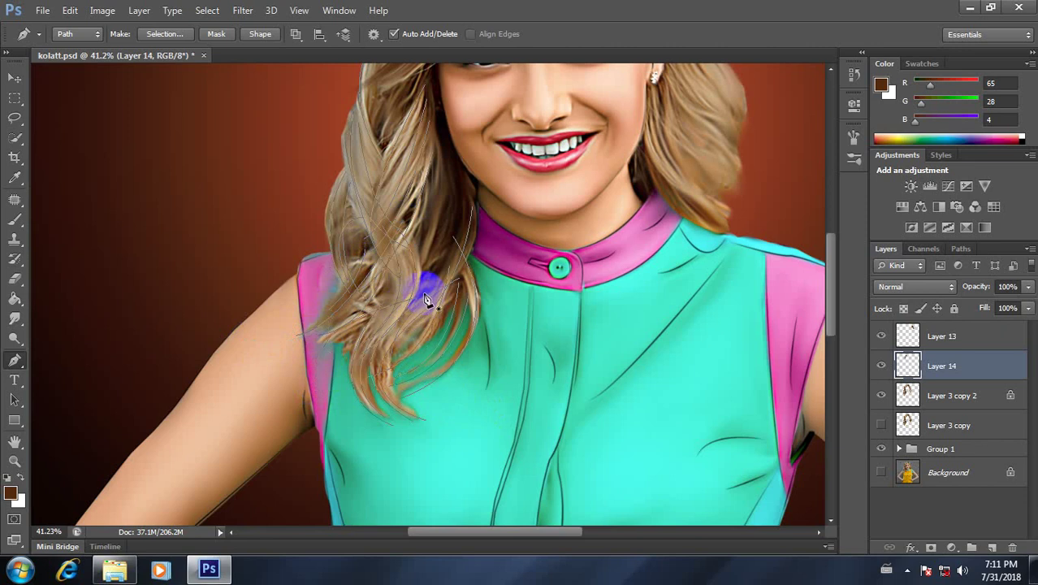
pyautogui.click(423, 291)
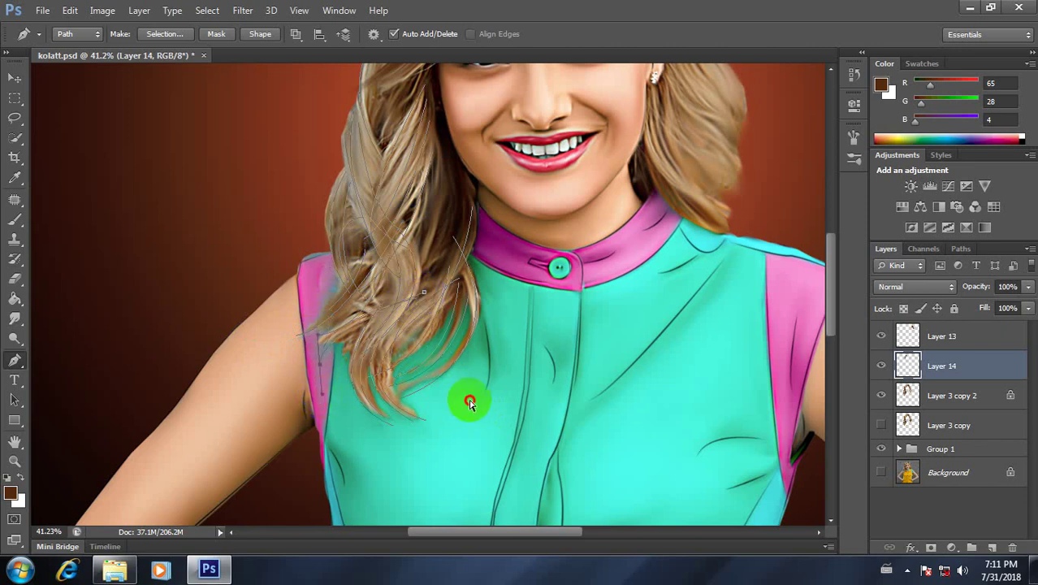
# Stroke the traced strand paths with the brush, simulating pressure.
pyautogui.rightClick(423, 235)
pyautogui.click(509, 311)
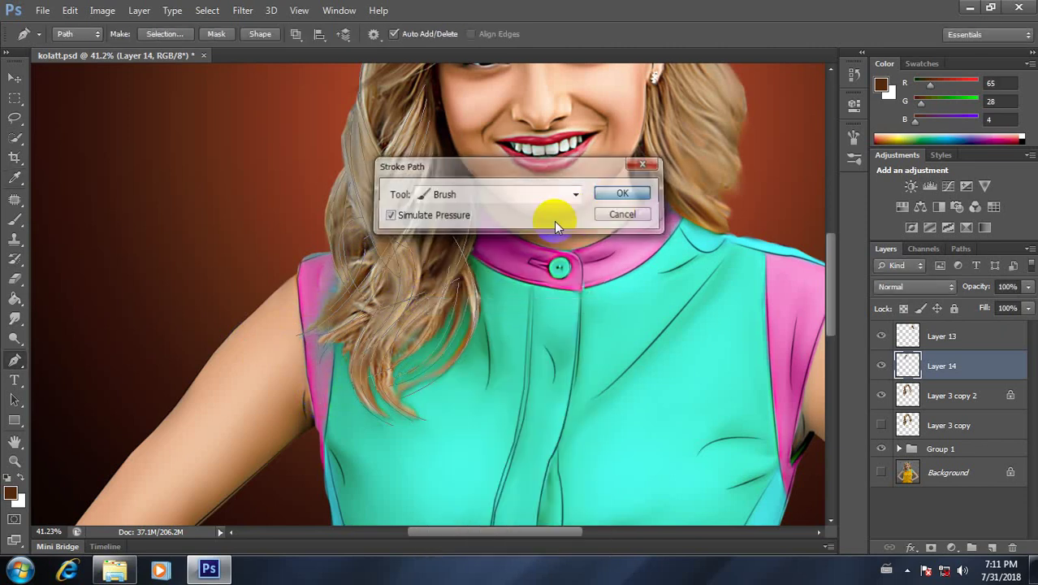
pyautogui.press('Return')
pyautogui.rightClick(439, 280)
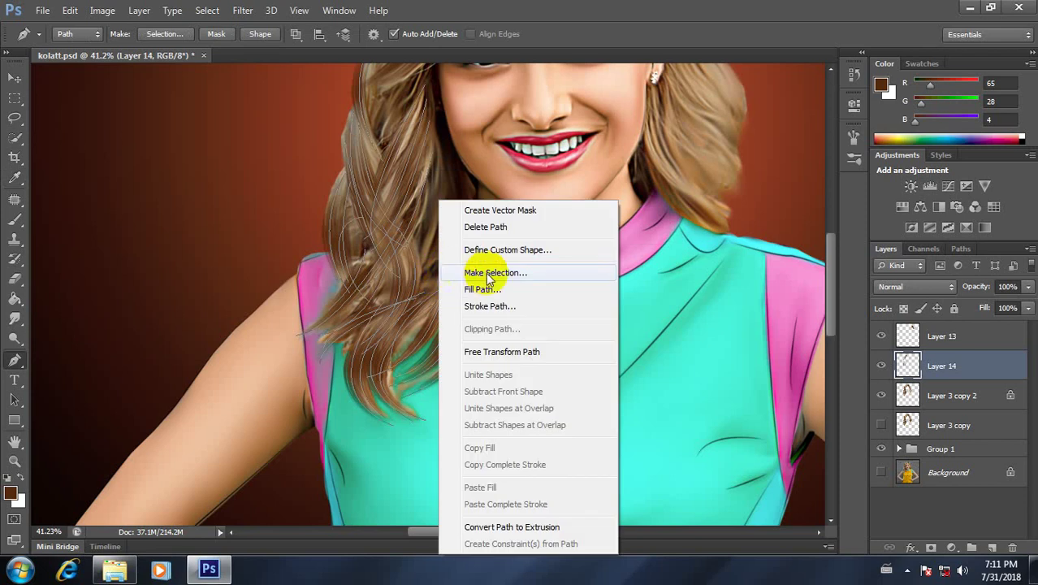
# Delete the hair-strand paths, then restore them with Ctrl+Z.
pyautogui.click(475, 225)
pyautogui.scroll(-2, 463, 271)
pyautogui.scroll(-2, 498, 290)
pyautogui.scroll(-2, 498, 291)
pyautogui.scroll(3, 412, 212)
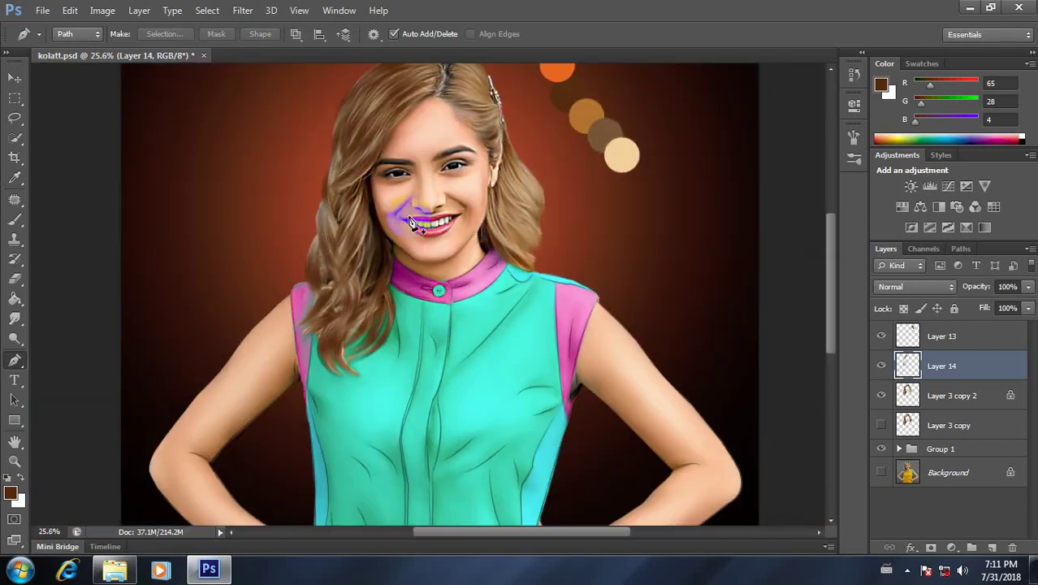
pyautogui.scroll(2, 412, 217)
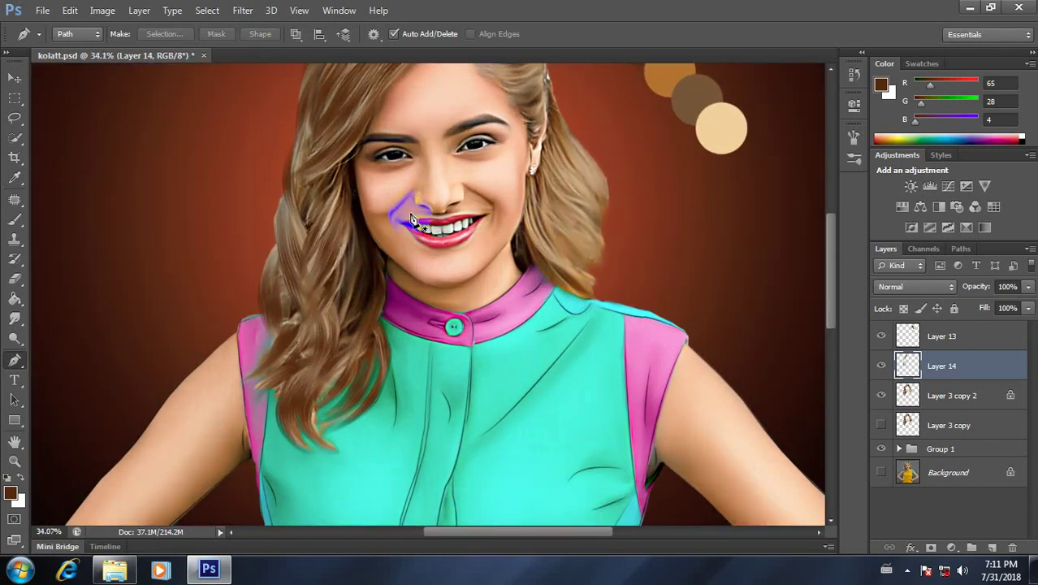
pyautogui.scroll(-2, 347, 240)
pyautogui.scroll(2, 353, 258)
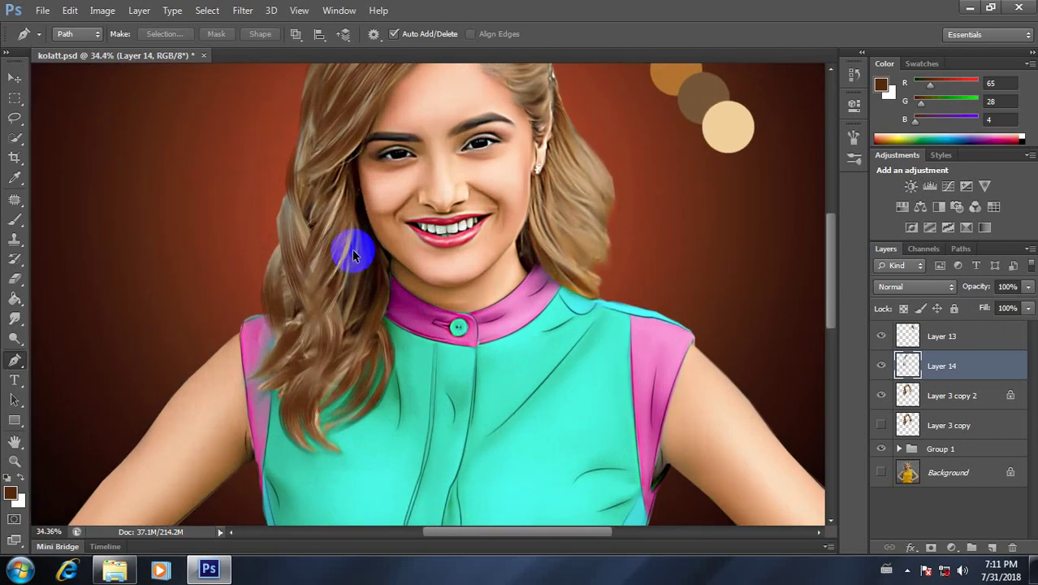
pyautogui.hotkey('ctrl', 'z')
# Begin a strand path on the upper-left hair, then discard it.
pyautogui.scroll(-2, 353, 252)
pyautogui.scroll(2, 354, 248)
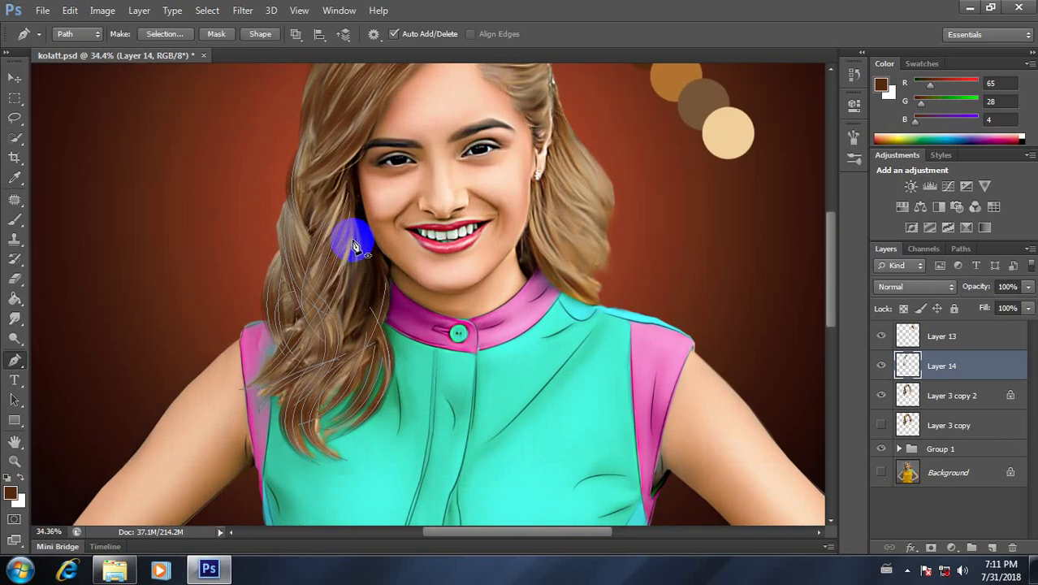
pyautogui.scroll(-2, 404, 217)
pyautogui.scroll(2, 350, 260)
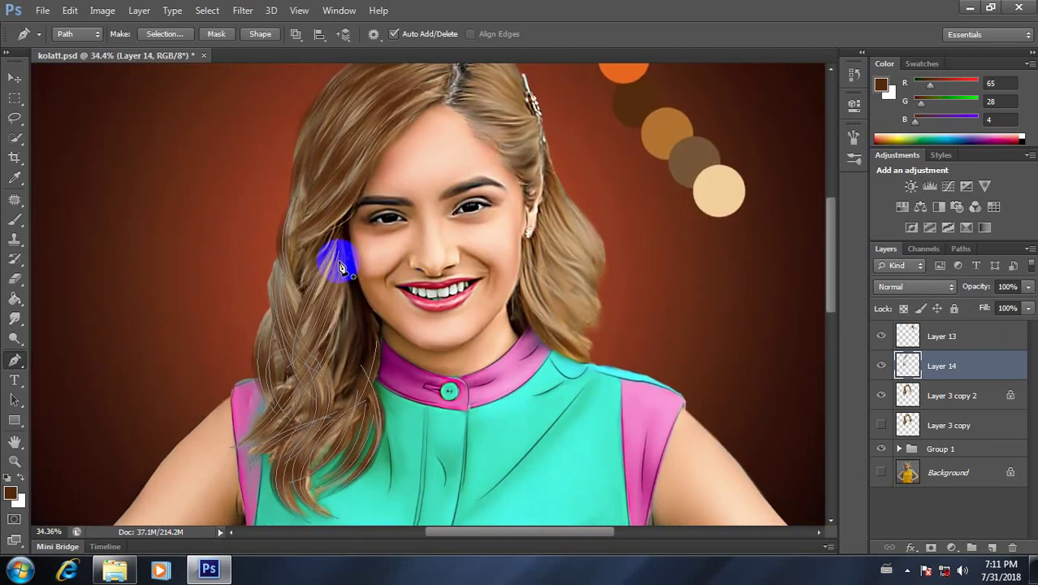
pyautogui.click(307, 196)
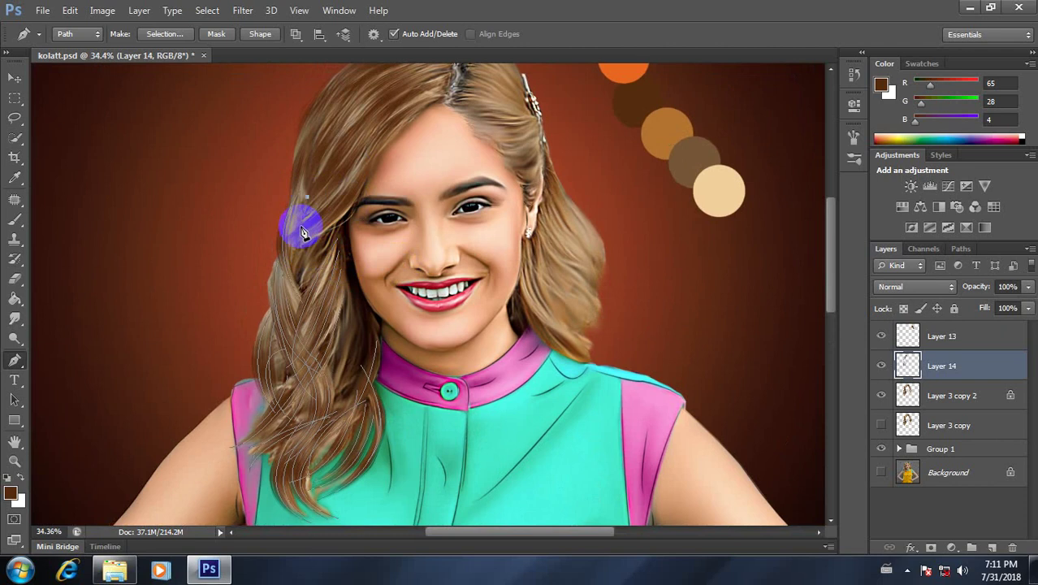
pyautogui.click(317, 299)
pyautogui.press('Escape')
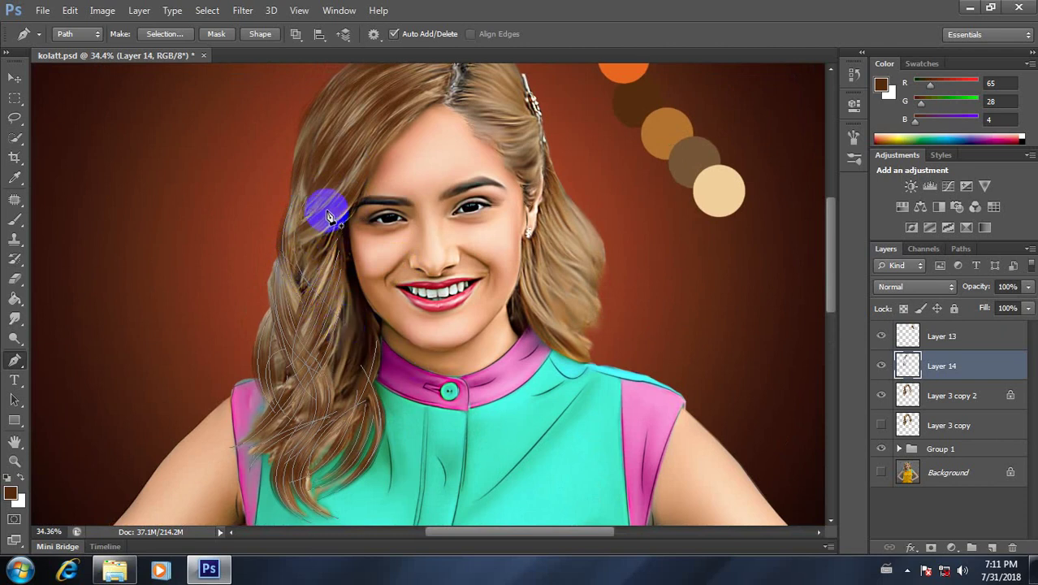
# Draw a curved strand beside her face and stroke it with the brush.
pyautogui.moveTo(327, 209); pyautogui.dragTo(332, 250)
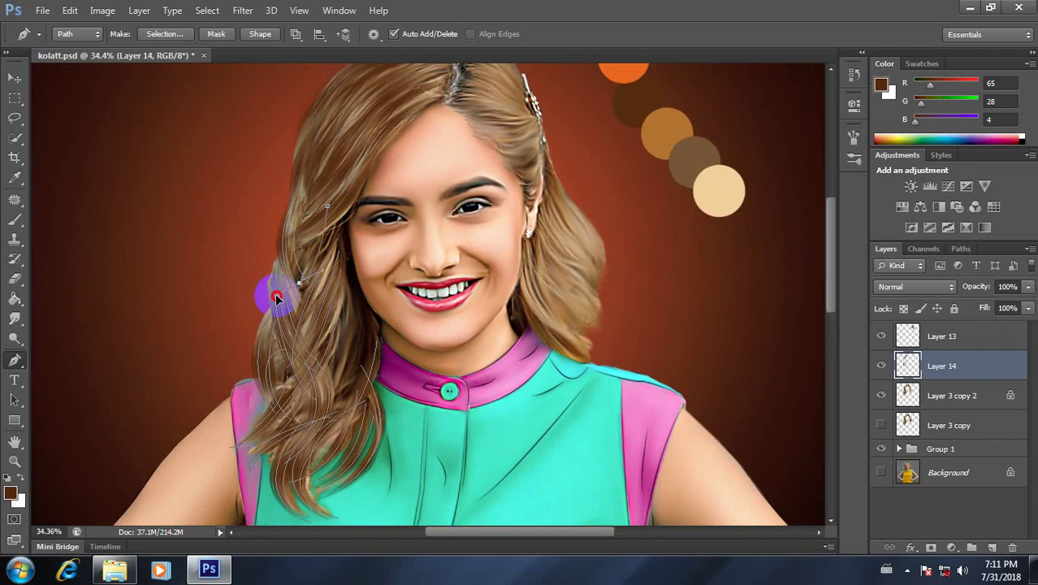
pyautogui.rightClick(332, 250)
pyautogui.click(372, 366)
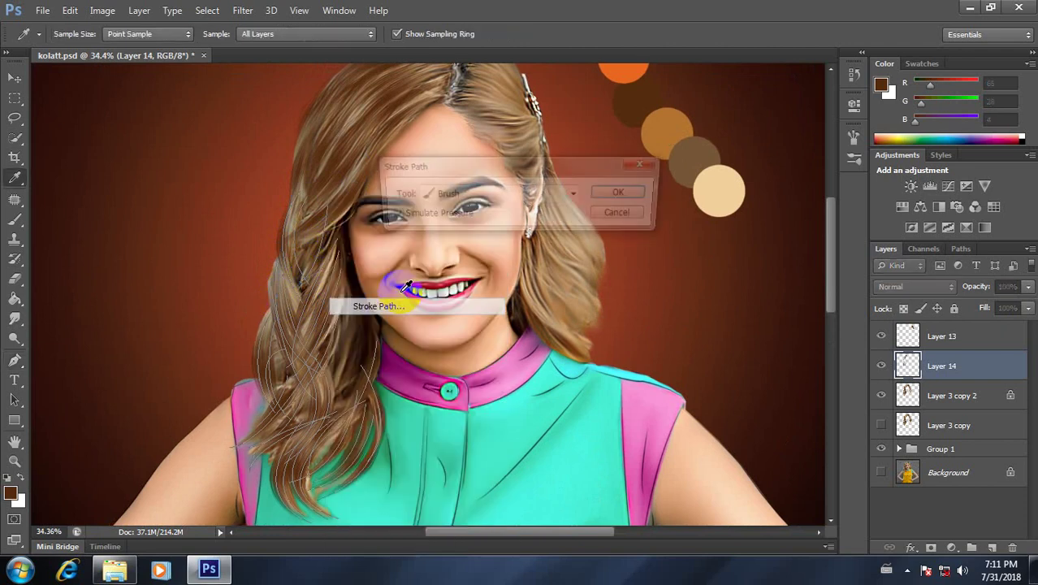
pyautogui.click(607, 198)
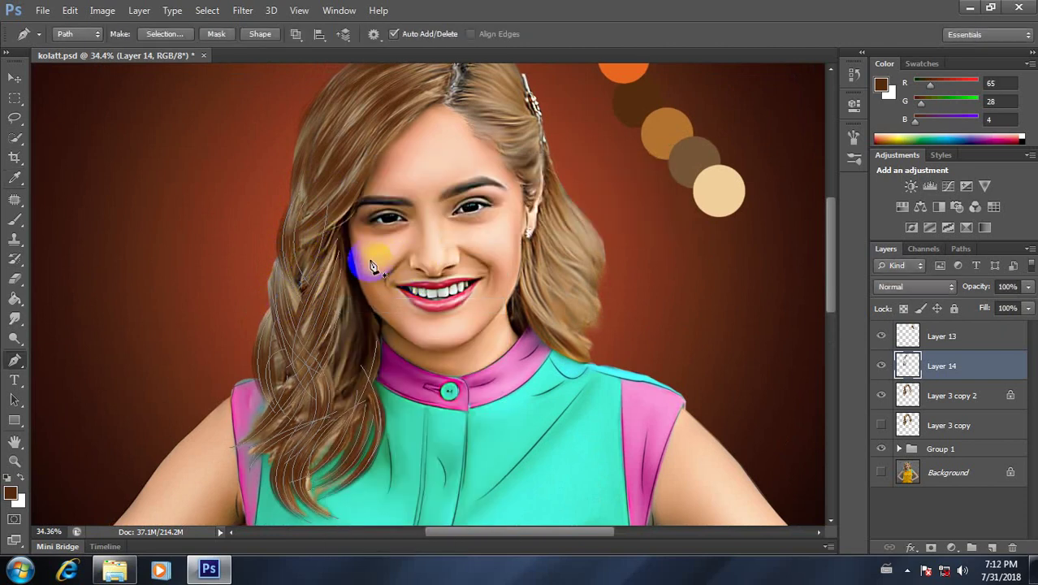
# Place a strand anchor near the forehead, then undo the last hair-strand stroke.
pyautogui.scroll(-3, 495, 227)
pyautogui.scroll(2, 502, 212)
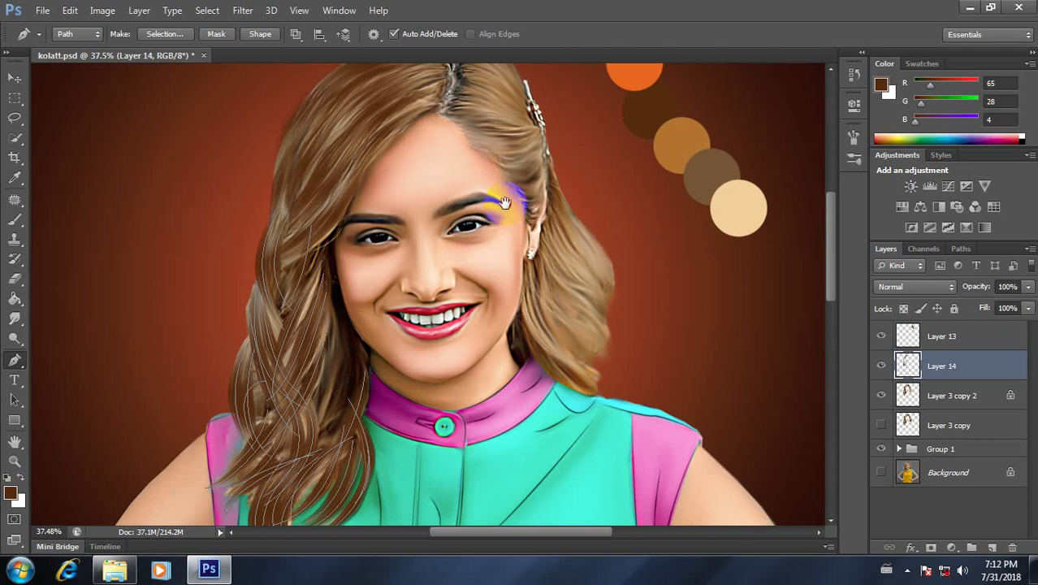
pyautogui.scroll(1, 486, 209)
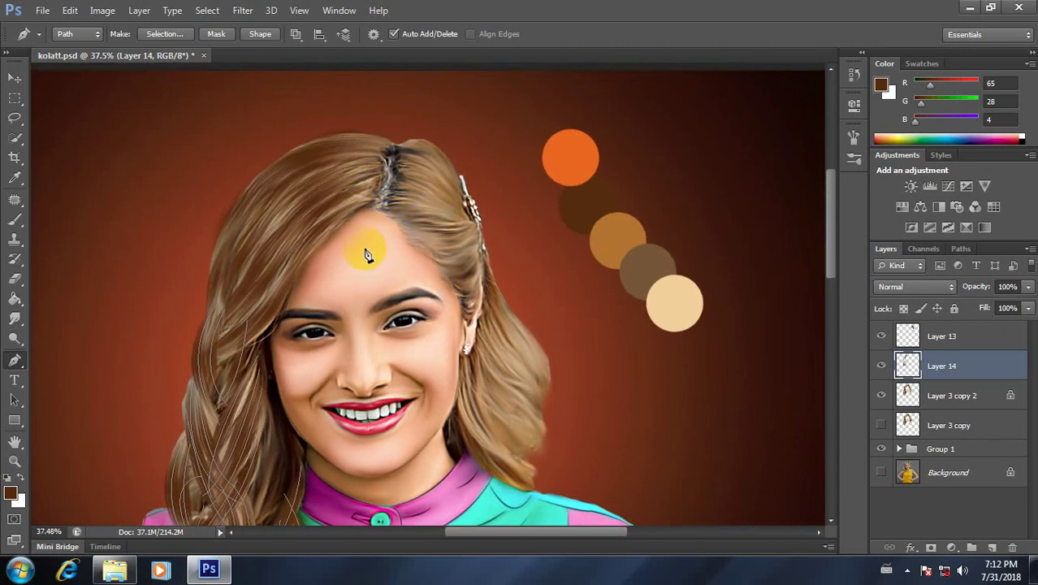
pyautogui.scroll(-1, 361, 256)
pyautogui.moveTo(306, 270); pyautogui.dragTo(323, 323)
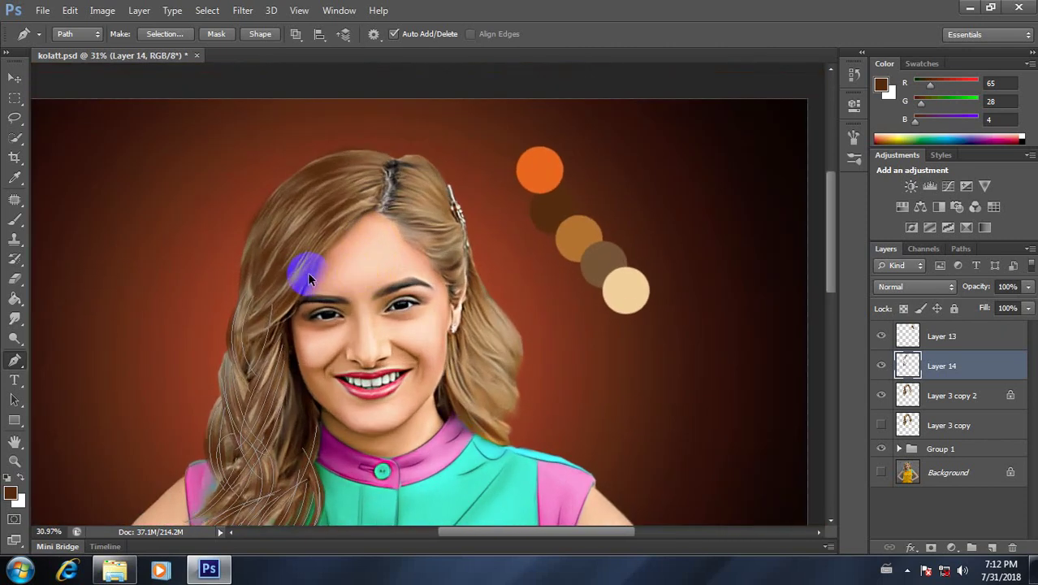
pyautogui.scroll(-2, 386, 348)
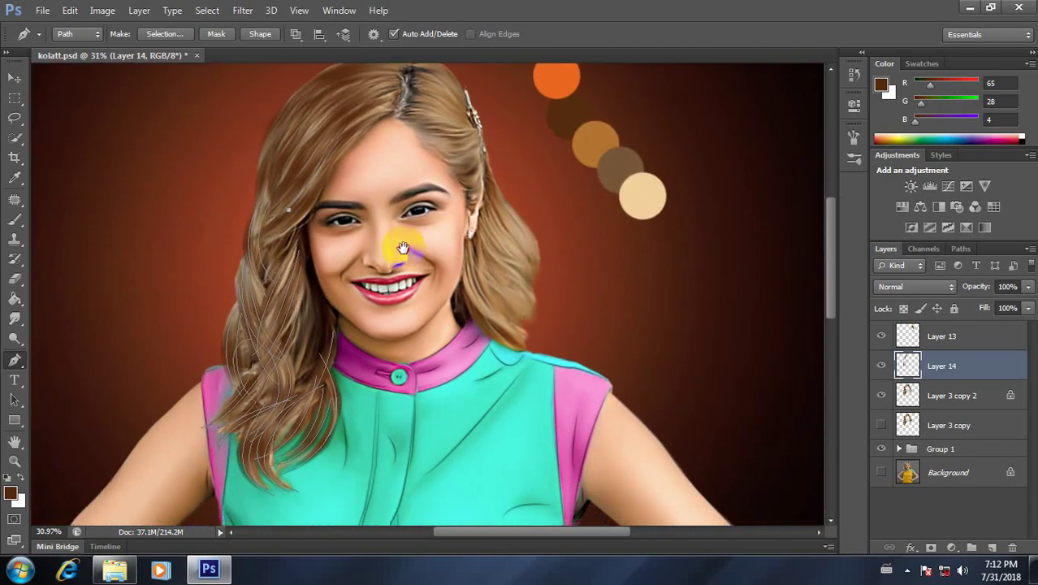
pyautogui.moveTo(351, 280); pyautogui.dragTo(368, 281)
pyautogui.hotkey('ctrl', 'z')
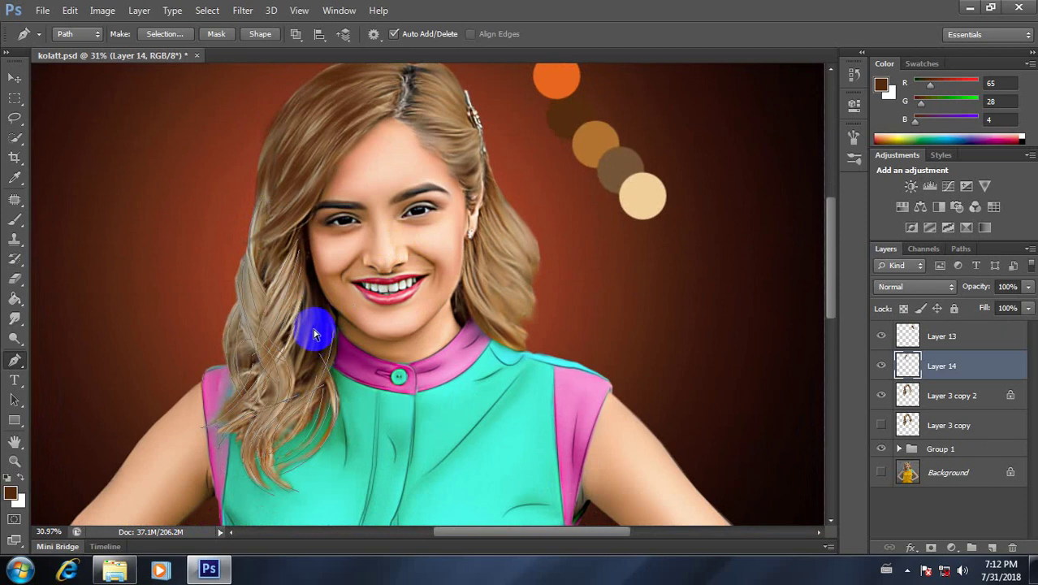
# Shape a new strand path down the left hair toward the collar.
pyautogui.scroll(1, 280, 268)
pyautogui.scroll(1, 270, 227)
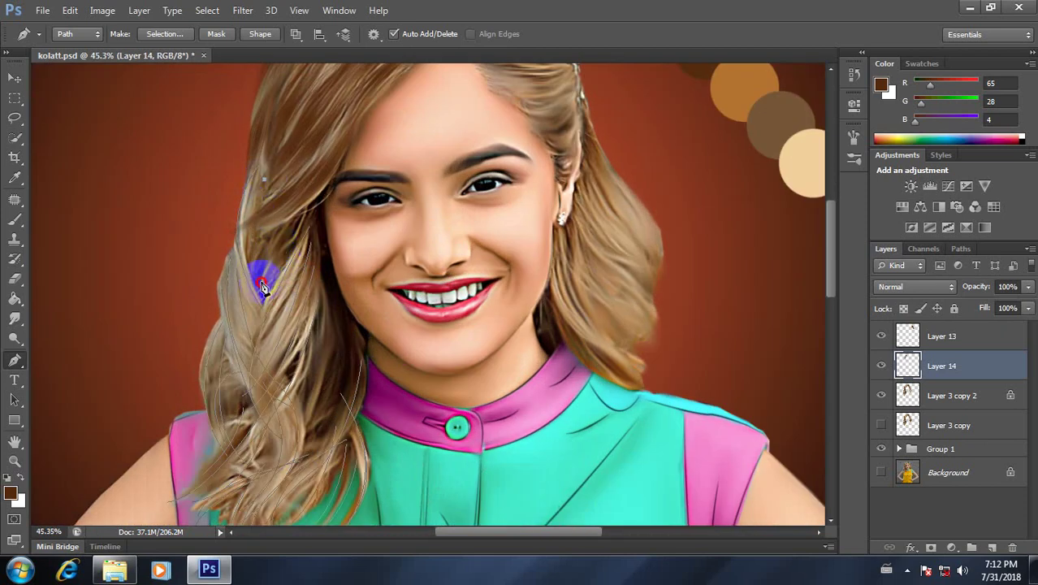
pyautogui.moveTo(299, 218); pyautogui.dragTo(259, 278)
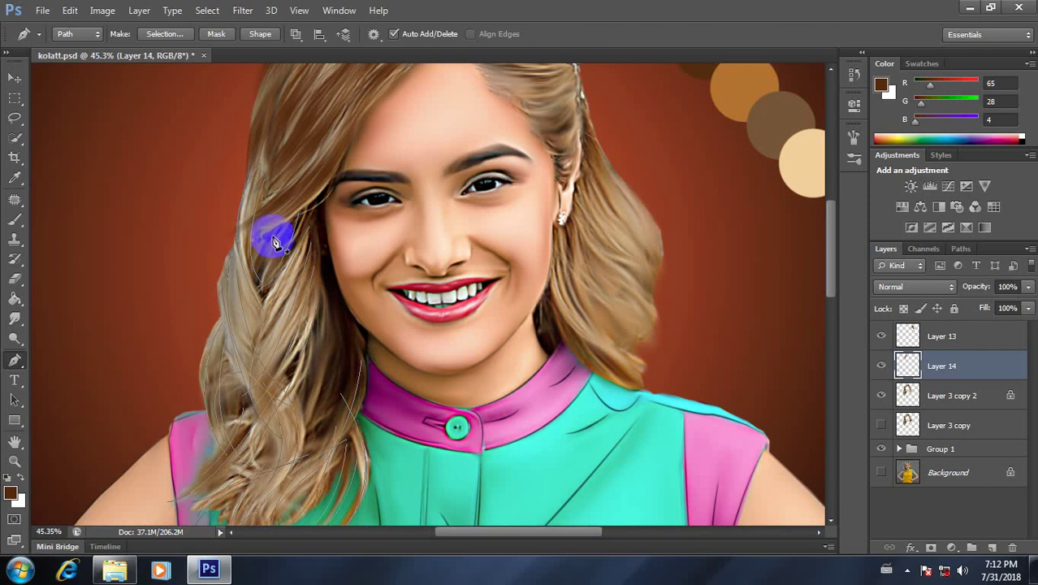
pyautogui.moveTo(290, 218); pyautogui.dragTo(254, 315)
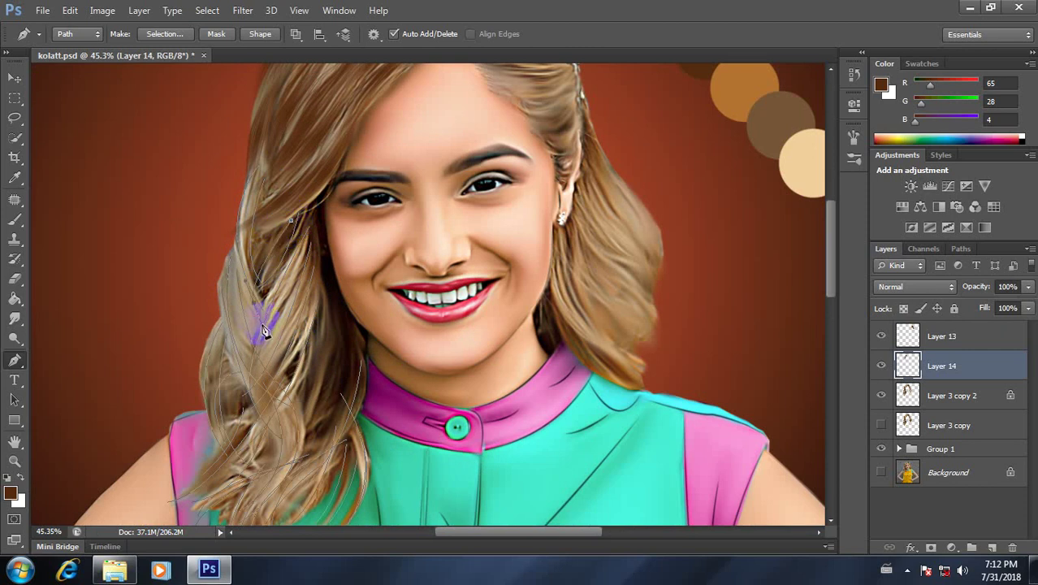
pyautogui.moveTo(321, 307); pyautogui.dragTo(330, 386)
pyautogui.click(273, 466)
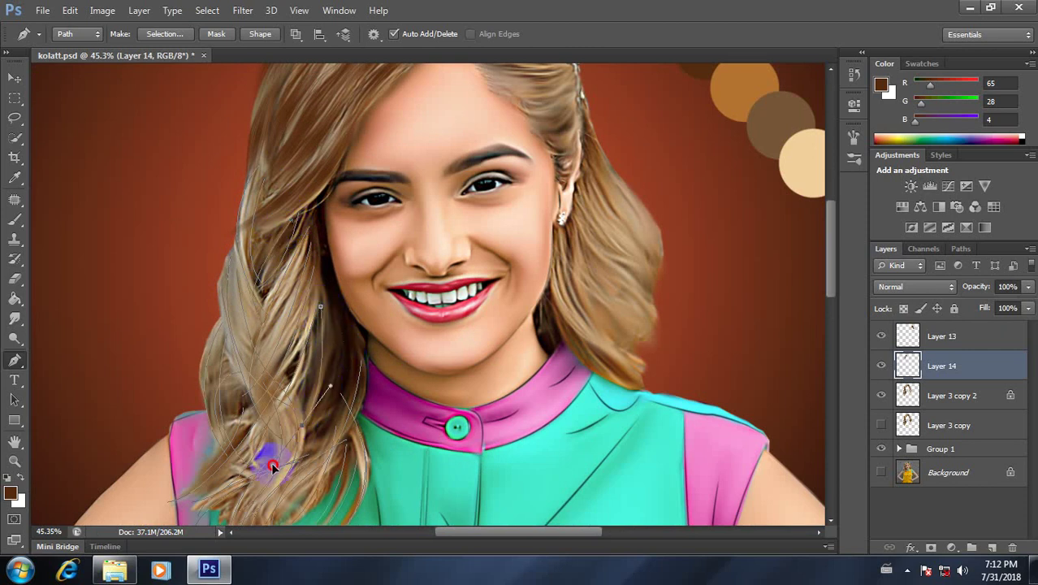
# Start another strand, remove its last segment, and pan up to the head top.
pyautogui.click(316, 221)
pyautogui.moveTo(333, 372)
pyautogui.mouseDown()
pyautogui.moveTo(317, 432)
pyautogui.moveTo(341, 432)
pyautogui.moveTo(342, 406)
pyautogui.mouseUp()
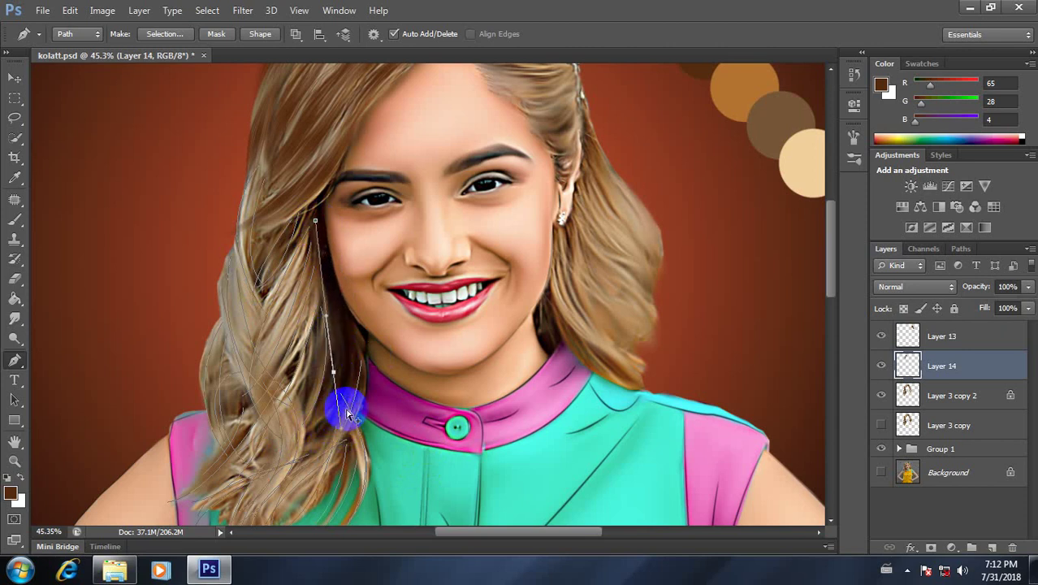
pyautogui.hotkey('ctrl', 'z')
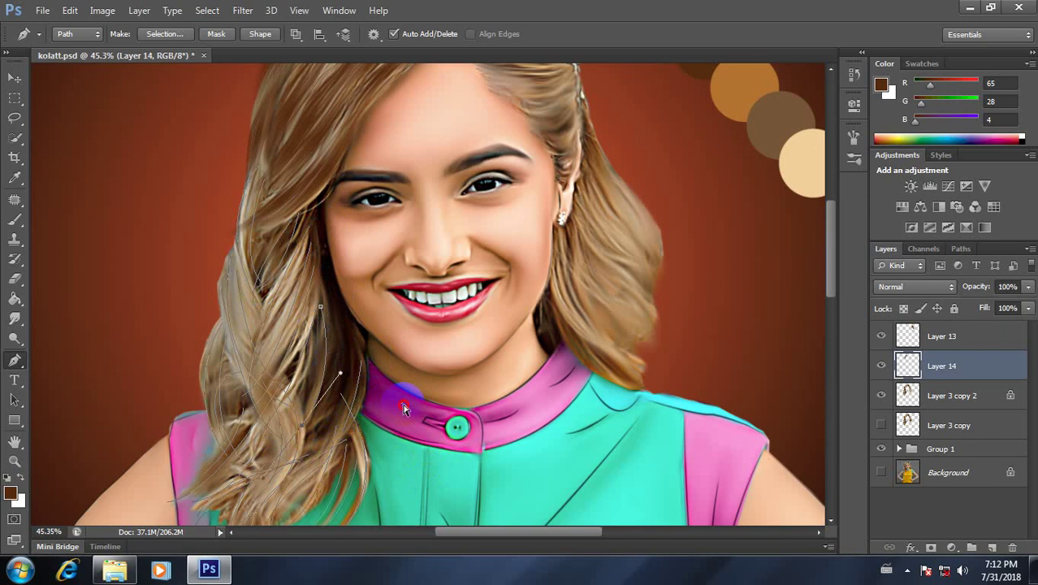
pyautogui.moveTo(622, 344)
pyautogui.mouseDown()
pyautogui.moveTo(487, 417)
pyautogui.moveTo(447, 250)
pyautogui.moveTo(387, 279)
pyautogui.mouseUp()
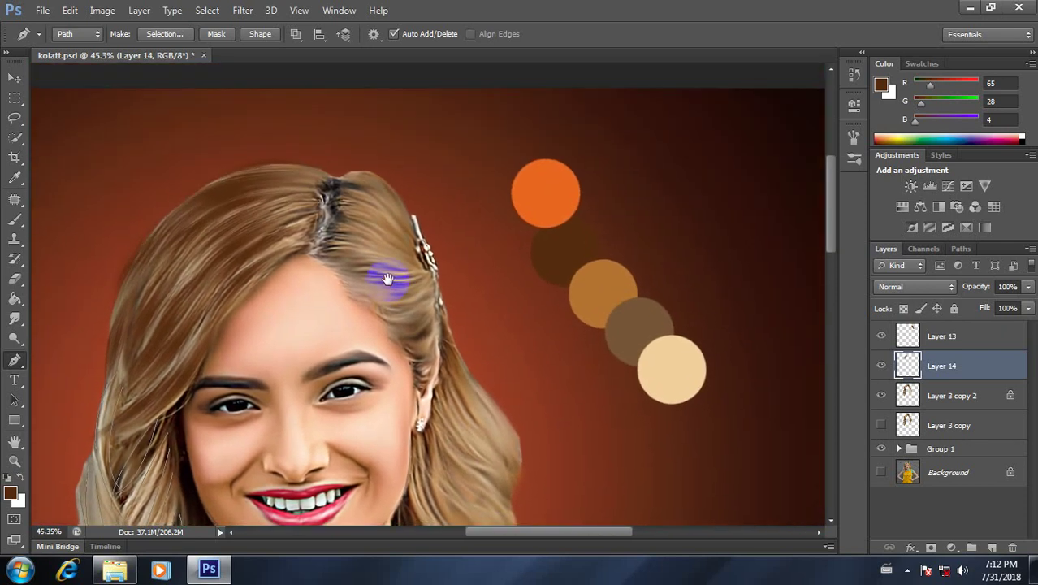
# Connect strand paths from the hair parting to the hair clip.
pyautogui.click(332, 184)
pyautogui.click(333, 187)
pyautogui.click(408, 243)
pyautogui.click(338, 204)
pyautogui.click(430, 276)
pyautogui.click(339, 218)
pyautogui.click(487, 286)
pyautogui.click(340, 218)
pyautogui.moveTo(431, 289); pyautogui.dragTo(490, 300)
# Draw another strand from the parting hairline, curving past the clip to the ear.
pyautogui.click(323, 272)
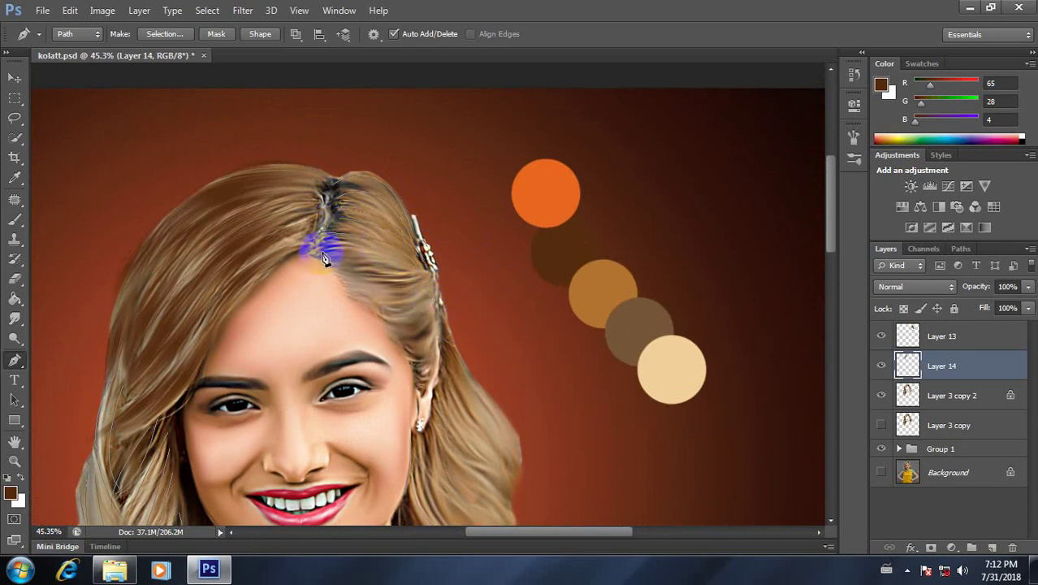
pyautogui.moveTo(323, 259); pyautogui.dragTo(476, 290)
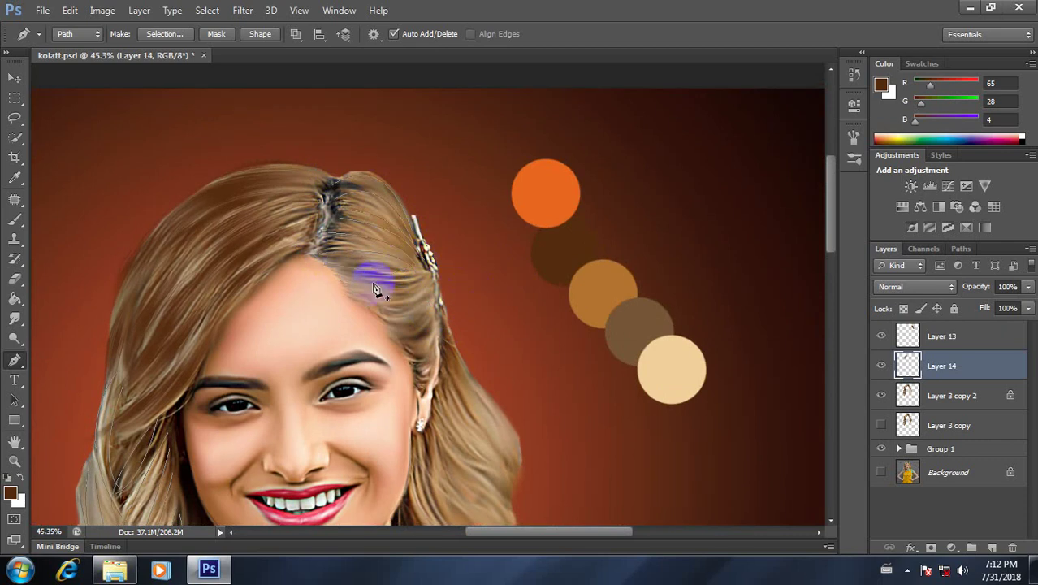
pyautogui.moveTo(419, 261)
pyautogui.mouseDown()
pyautogui.moveTo(412, 281)
pyautogui.moveTo(481, 278)
pyautogui.moveTo(361, 271)
pyautogui.moveTo(471, 273)
pyautogui.moveTo(406, 274)
pyautogui.moveTo(461, 262)
pyautogui.moveTo(352, 289)
pyautogui.mouseUp()
pyautogui.moveTo(342, 283)
pyautogui.mouseDown()
pyautogui.moveTo(348, 298)
pyautogui.moveTo(428, 278)
pyautogui.moveTo(440, 250)
pyautogui.moveTo(445, 273)
pyautogui.moveTo(366, 315)
pyautogui.moveTo(440, 284)
pyautogui.moveTo(445, 255)
pyautogui.moveTo(475, 307)
pyautogui.moveTo(376, 322)
pyautogui.moveTo(445, 304)
pyautogui.moveTo(445, 273)
pyautogui.moveTo(413, 343)
pyautogui.moveTo(437, 303)
pyautogui.moveTo(461, 357)
pyautogui.moveTo(448, 329)
pyautogui.moveTo(452, 302)
pyautogui.mouseUp()
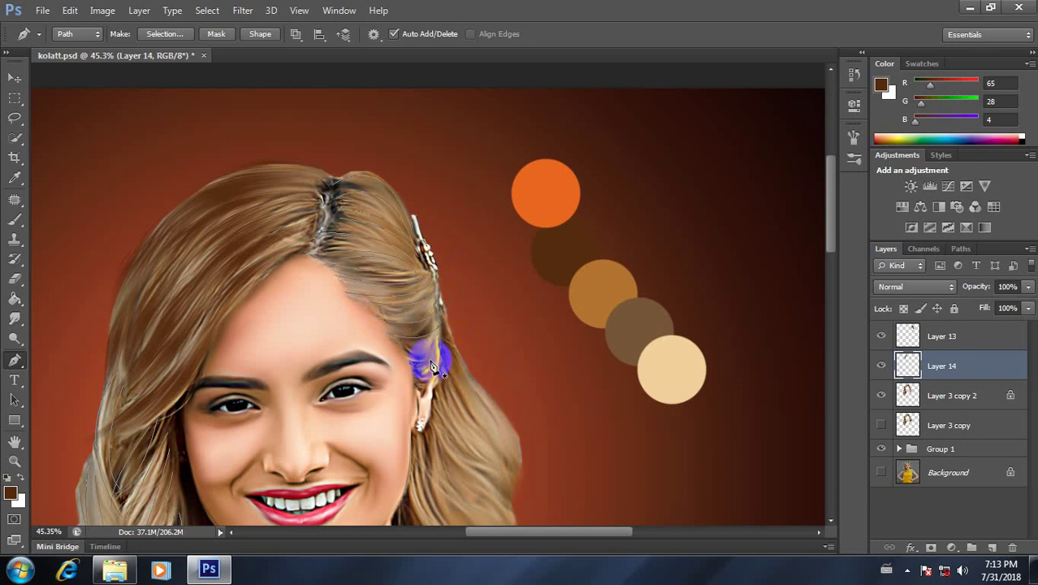
pyautogui.click(444, 335)
pyautogui.moveTo(446, 299)
pyautogui.mouseDown()
pyautogui.moveTo(450, 325)
pyautogui.moveTo(451, 304)
pyautogui.mouseUp()
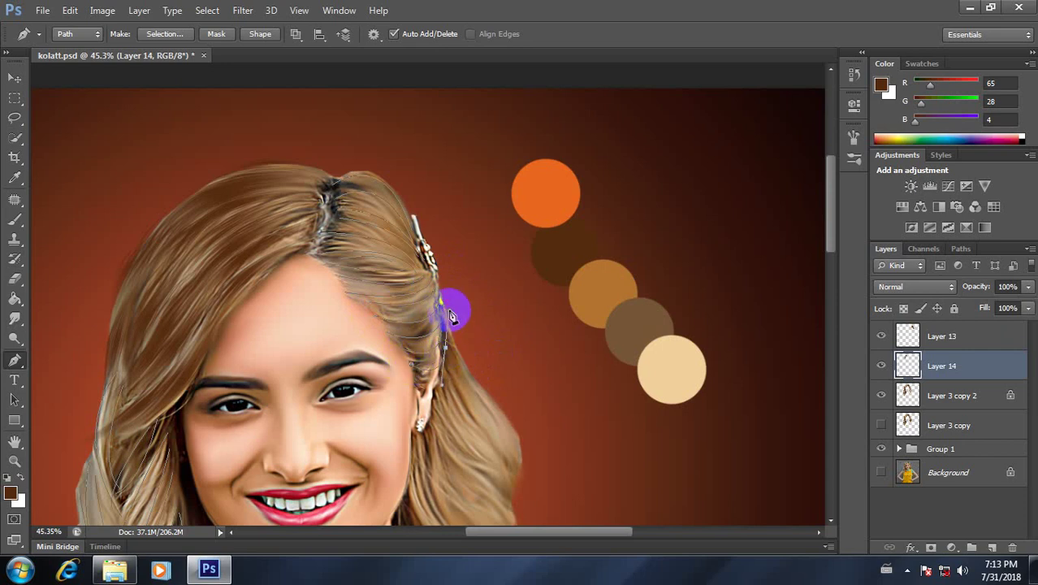
pyautogui.click(473, 400)
pyautogui.moveTo(466, 383); pyautogui.dragTo(416, 388)
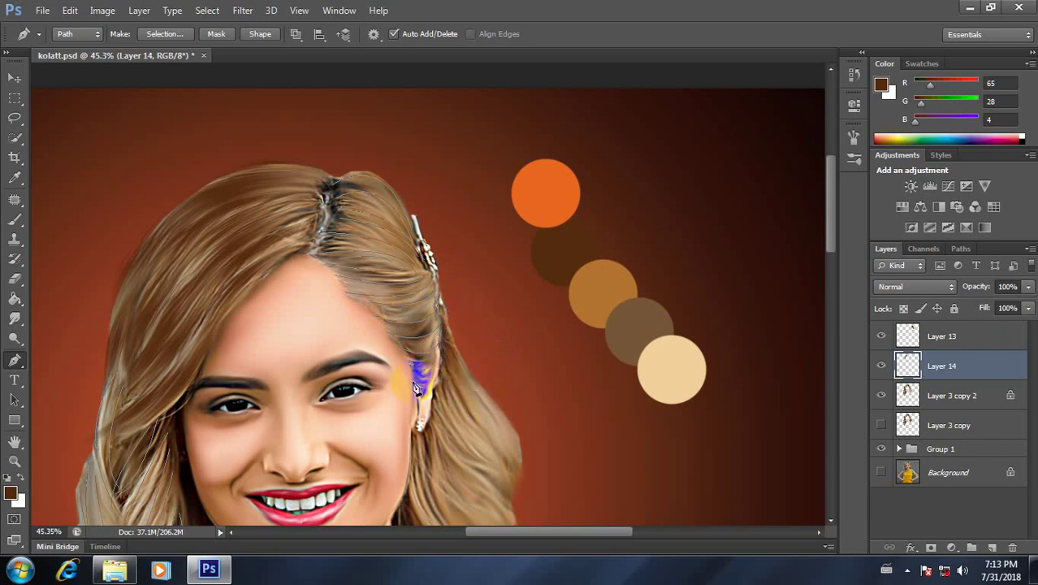
pyautogui.moveTo(435, 341)
pyautogui.mouseDown()
pyautogui.moveTo(471, 354)
pyautogui.moveTo(431, 388)
pyautogui.moveTo(439, 342)
pyautogui.mouseUp()
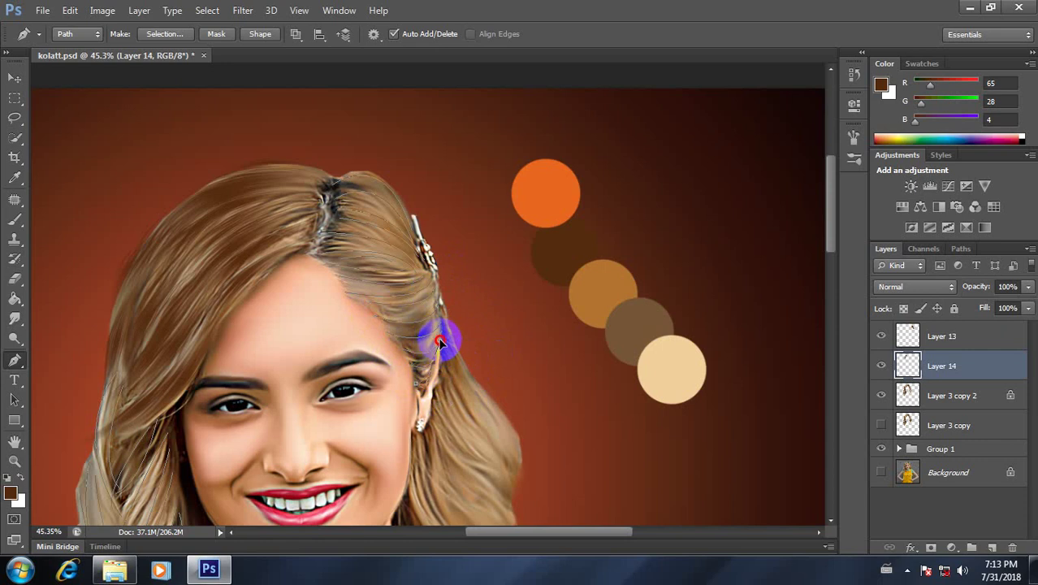
# Bring up Stroke Path for the new strand, set to Brush.
pyautogui.scroll(-3, 451, 374)
pyautogui.rightClick(399, 331)
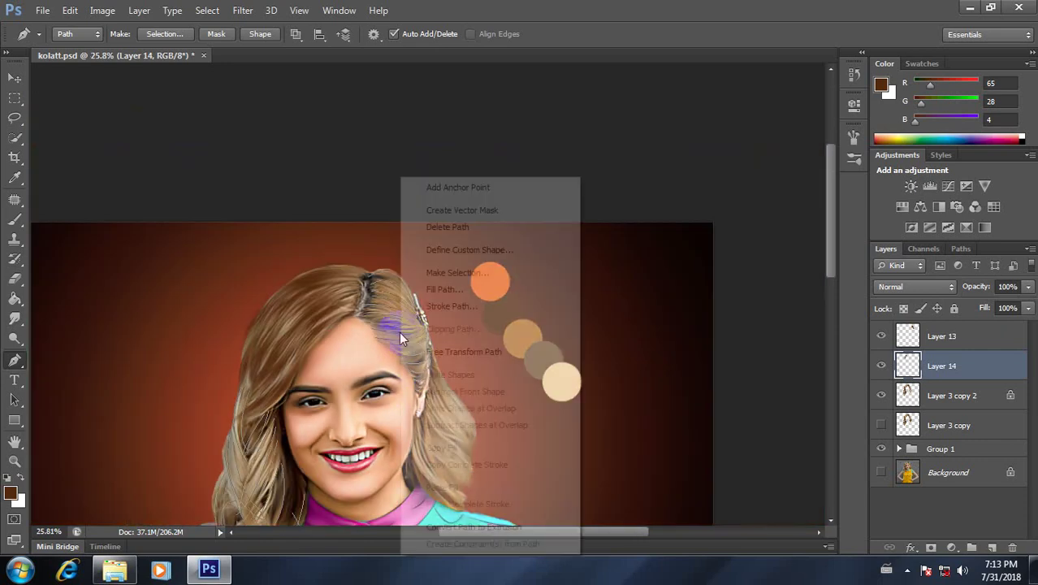
pyautogui.click(451, 307)
# Finish the pending brush stroke, recentre on the face, and undo the latest hair-strand strokes.
pyautogui.click(619, 194)
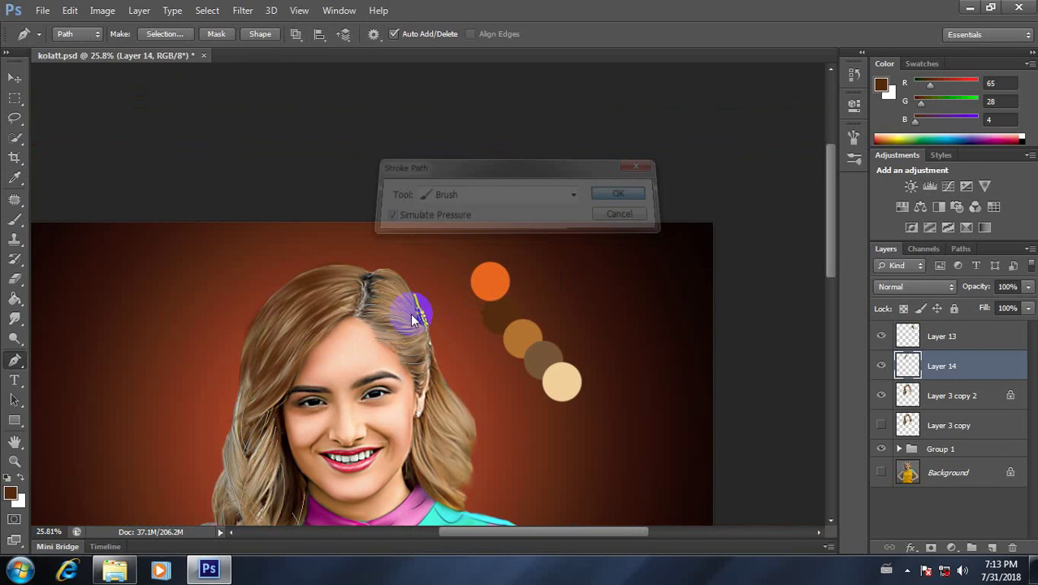
pyautogui.scroll(-2, 418, 223)
pyautogui.scroll(3, 418, 223)
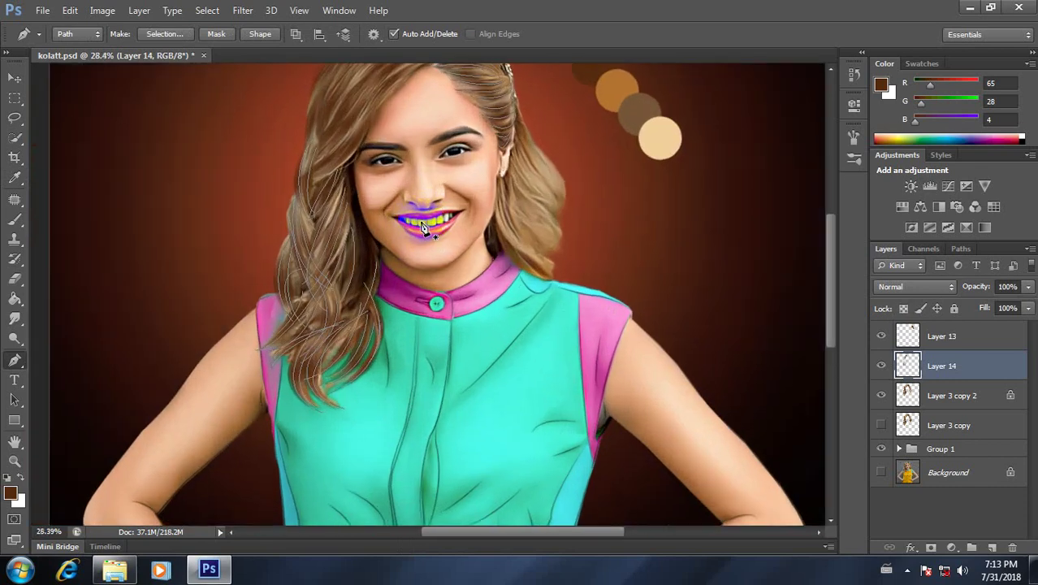
pyautogui.scroll(1, 474, 170)
pyautogui.moveTo(473, 170); pyautogui.dragTo(423, 286)
pyautogui.scroll(-1, 447, 167)
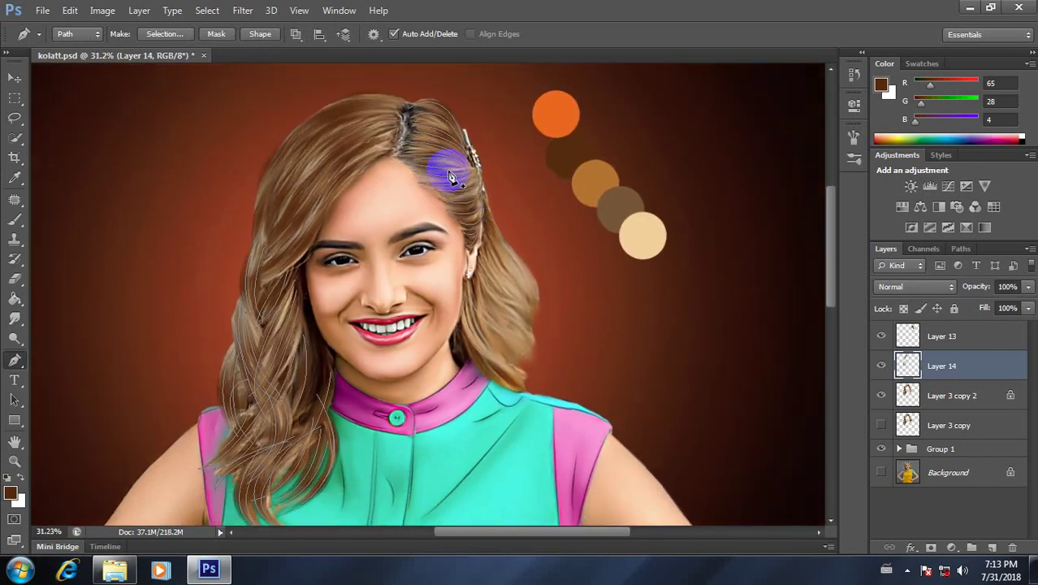
pyautogui.scroll(1, 454, 179)
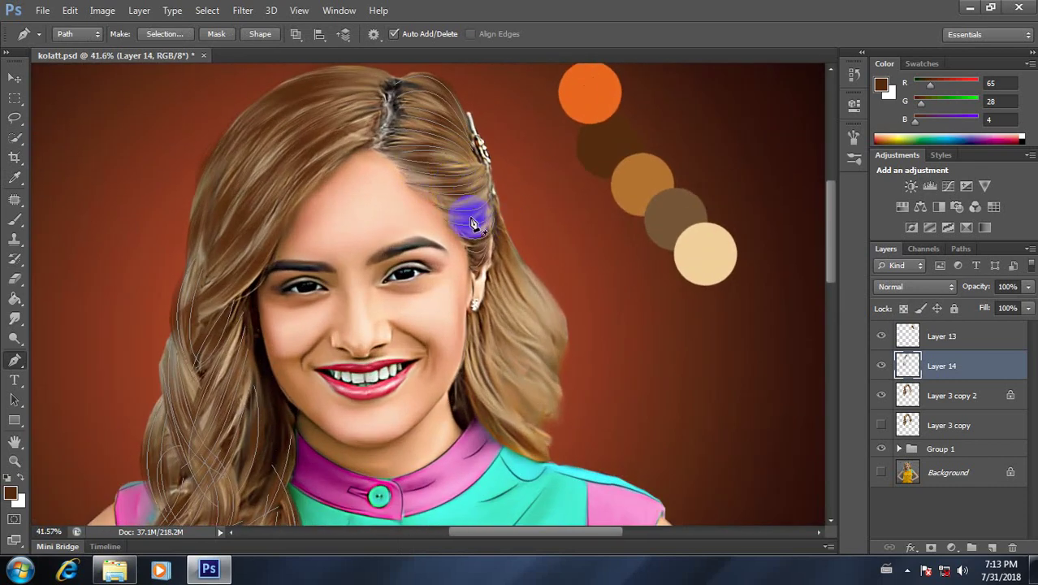
pyautogui.hotkey('ctrl', 'z')
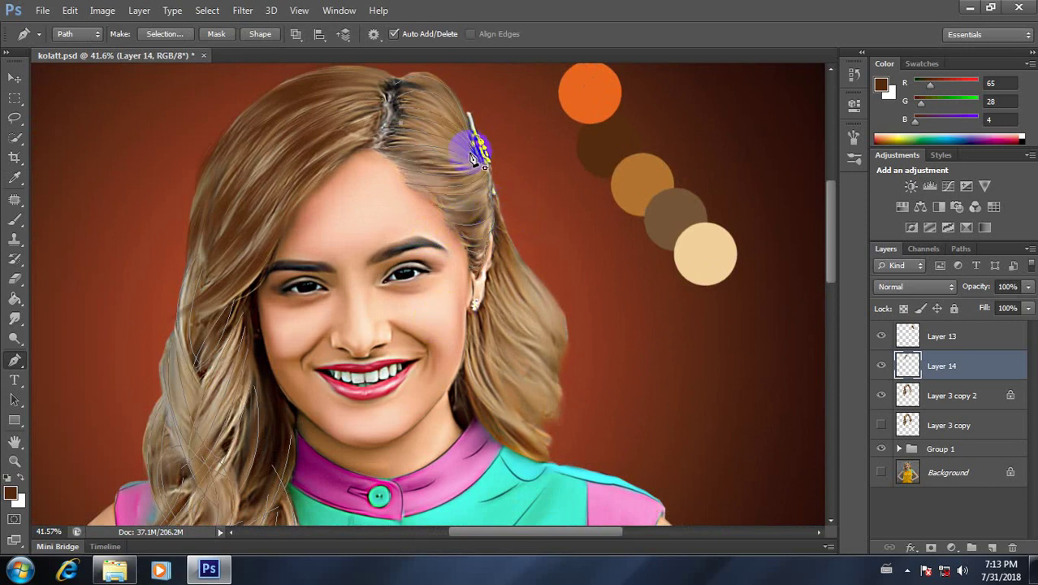
# Trace curved strand paths from the hair clip and parting down the right hair edge.
pyautogui.click(491, 186)
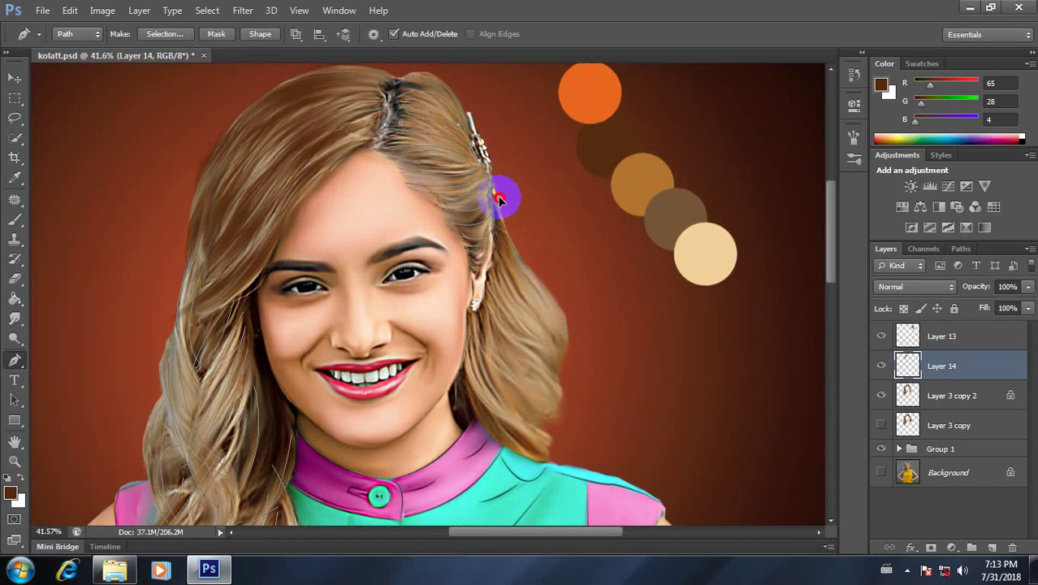
pyautogui.click(464, 144)
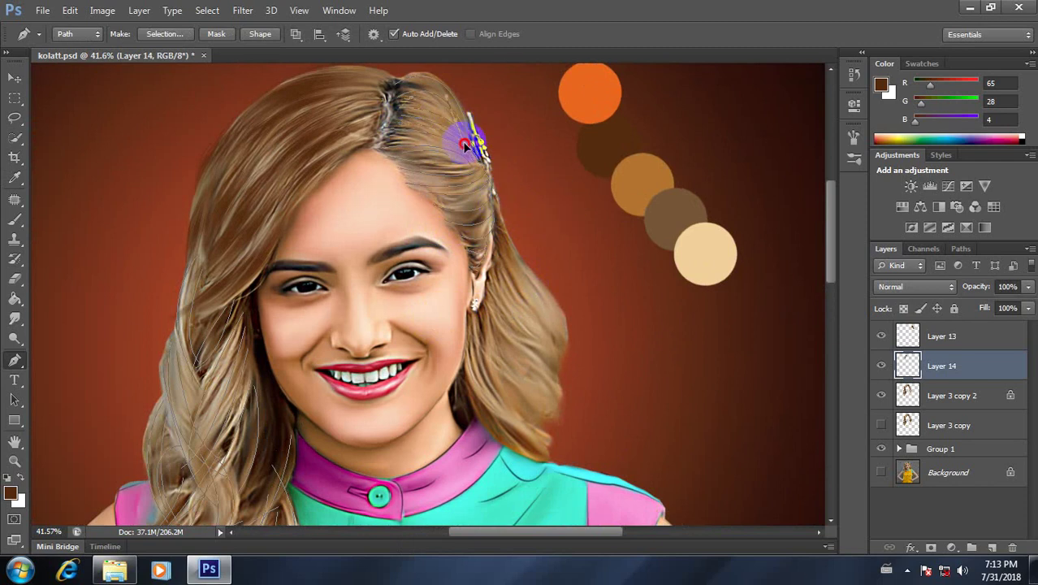
pyautogui.click(402, 85)
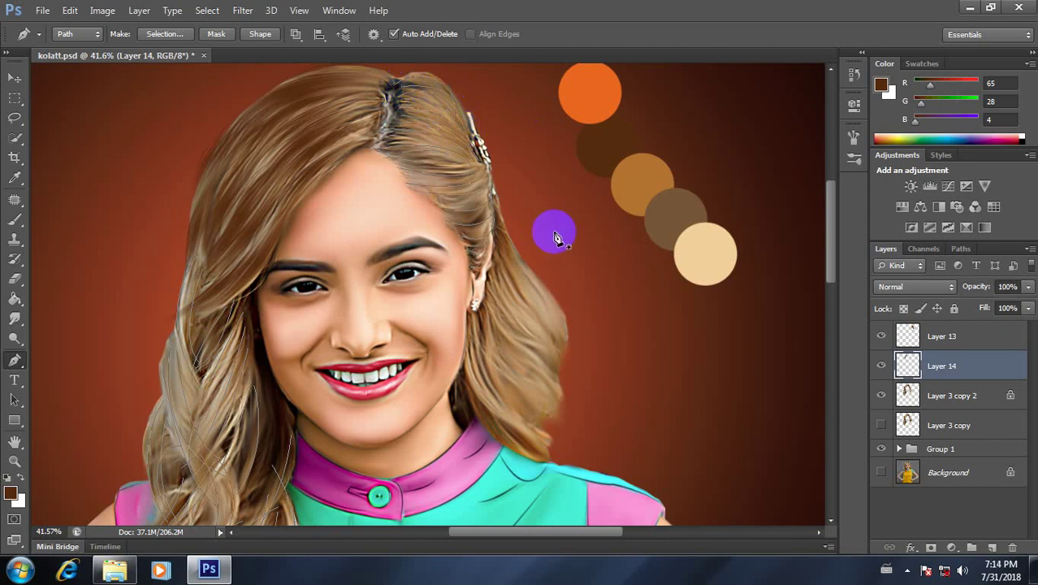
pyautogui.moveTo(538, 315); pyautogui.dragTo(400, 274)
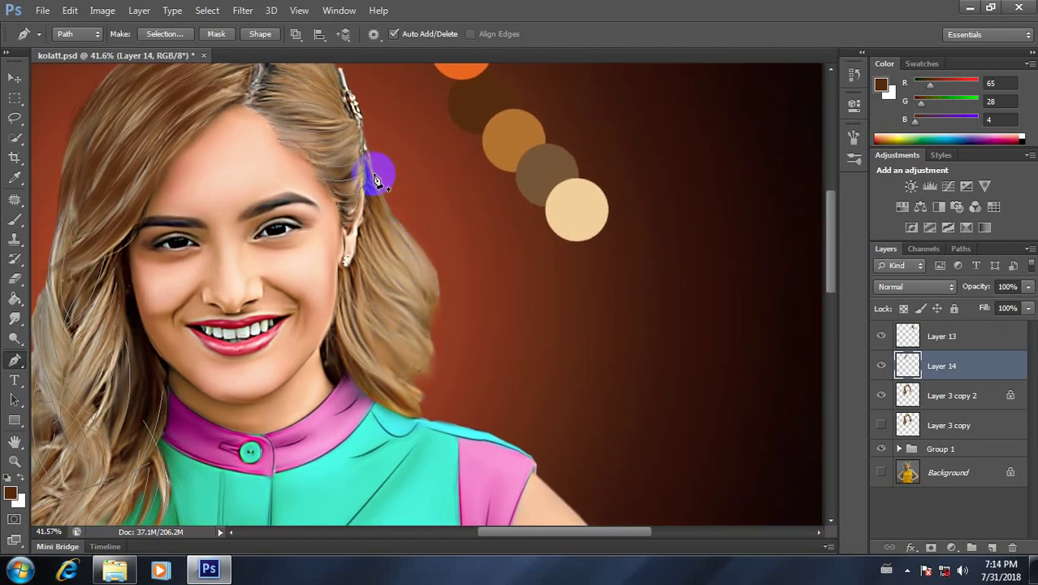
pyautogui.click(369, 166)
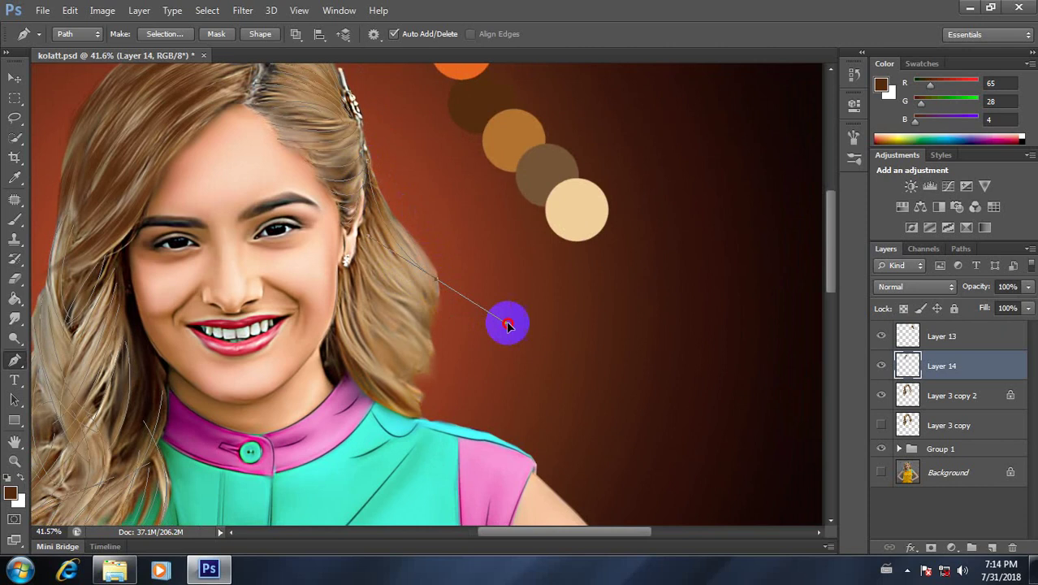
pyautogui.moveTo(436, 283); pyautogui.dragTo(515, 323)
pyautogui.click(381, 208)
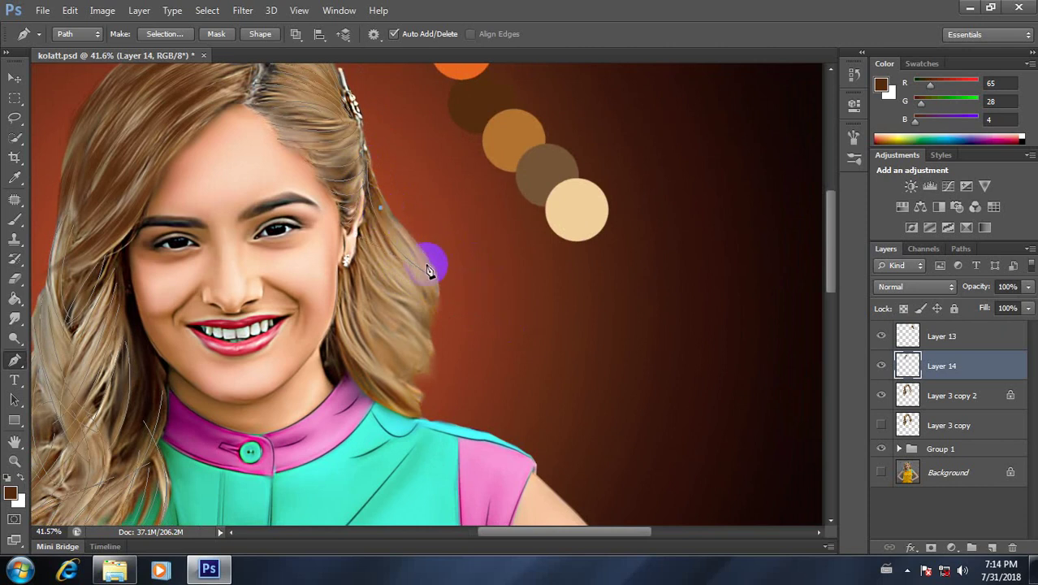
pyautogui.click(436, 314)
pyautogui.moveTo(445, 362); pyautogui.dragTo(475, 301)
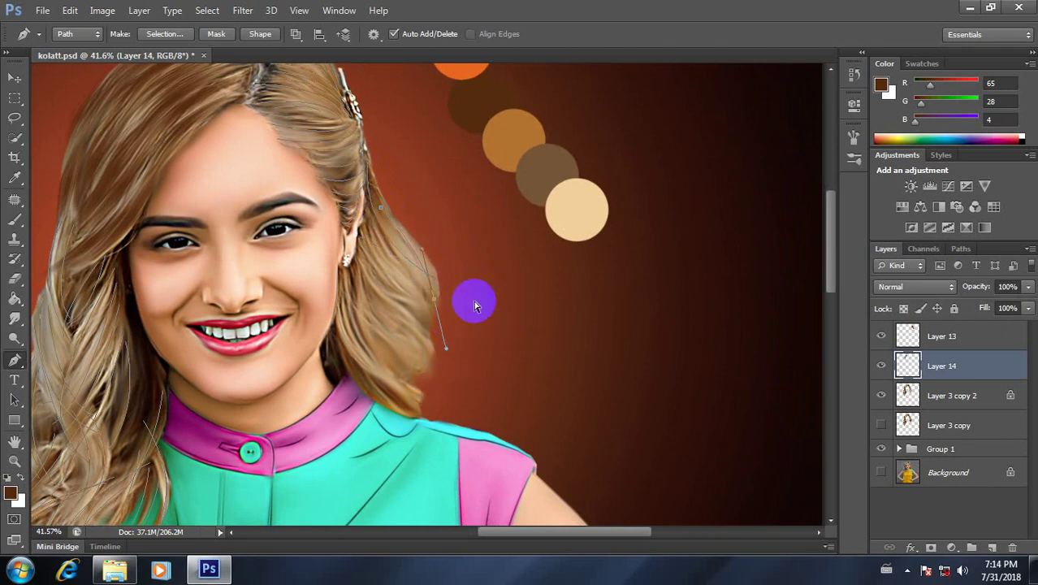
pyautogui.moveTo(377, 199)
pyautogui.mouseDown()
pyautogui.moveTo(443, 335)
pyautogui.moveTo(445, 371)
pyautogui.moveTo(424, 353)
pyautogui.moveTo(486, 313)
pyautogui.mouseUp()
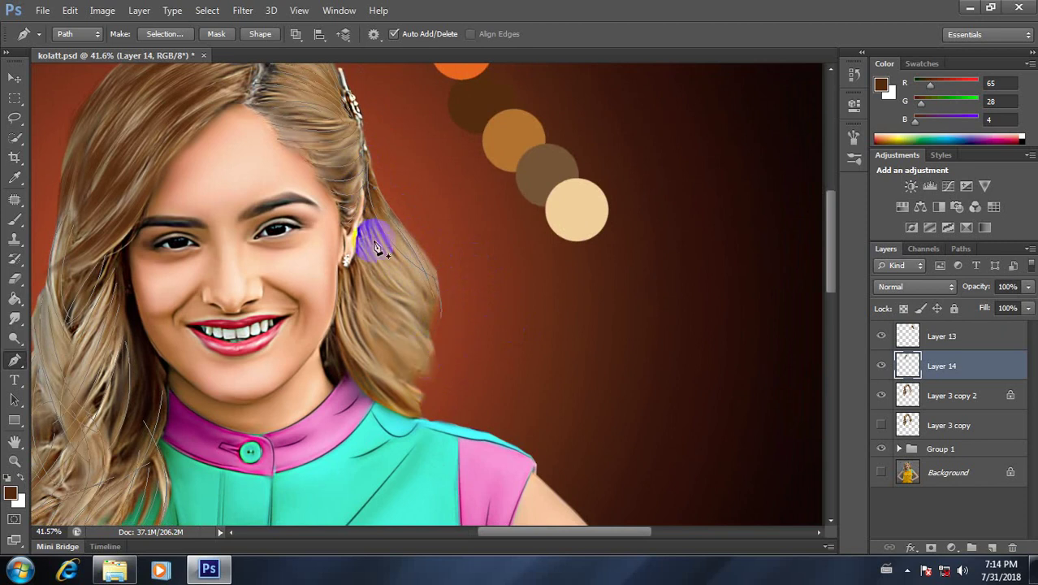
pyautogui.moveTo(366, 205); pyautogui.dragTo(380, 255)
# Draw more curved strand paths along the hair edge beside and below the ear.
pyautogui.click(435, 322)
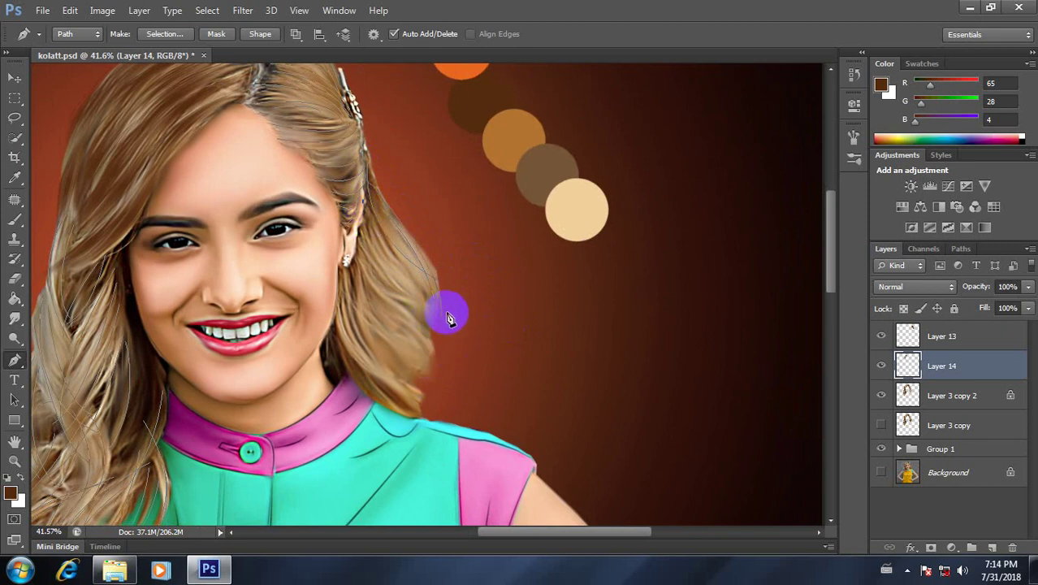
pyautogui.moveTo(436, 317); pyautogui.dragTo(387, 229)
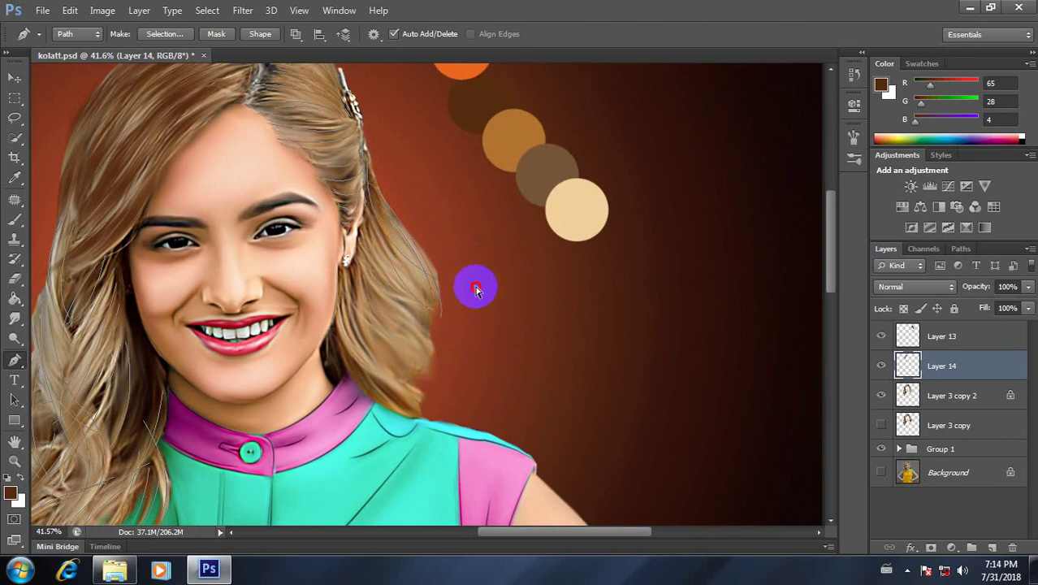
pyautogui.moveTo(440, 325)
pyautogui.mouseDown()
pyautogui.moveTo(480, 347)
pyautogui.moveTo(478, 358)
pyautogui.mouseUp()
pyautogui.click(371, 254)
pyautogui.click(365, 250)
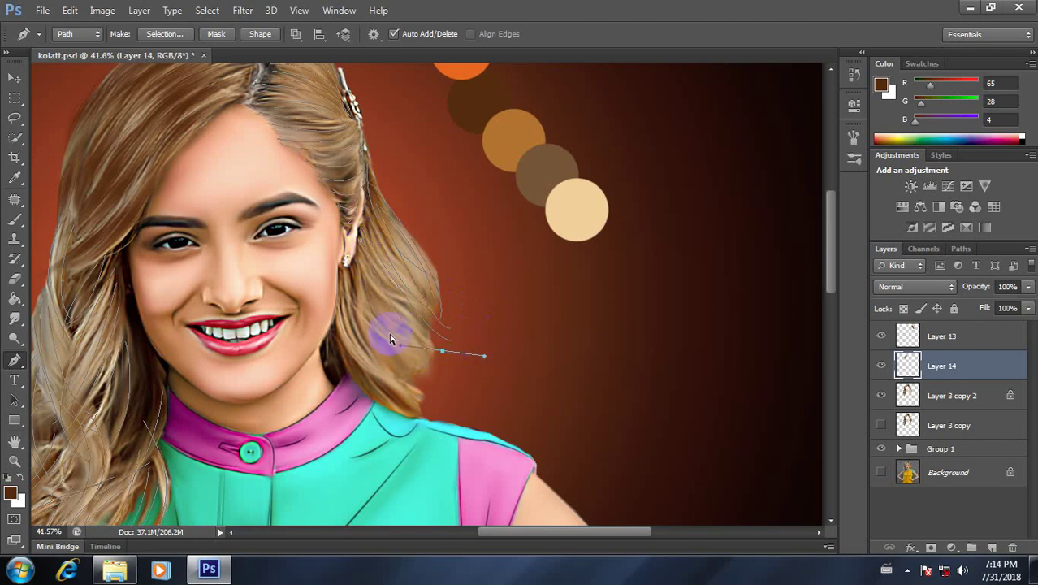
pyautogui.click(359, 255)
pyautogui.click(422, 354)
pyautogui.moveTo(422, 353); pyautogui.dragTo(490, 320)
pyautogui.click(384, 281)
pyautogui.click(437, 358)
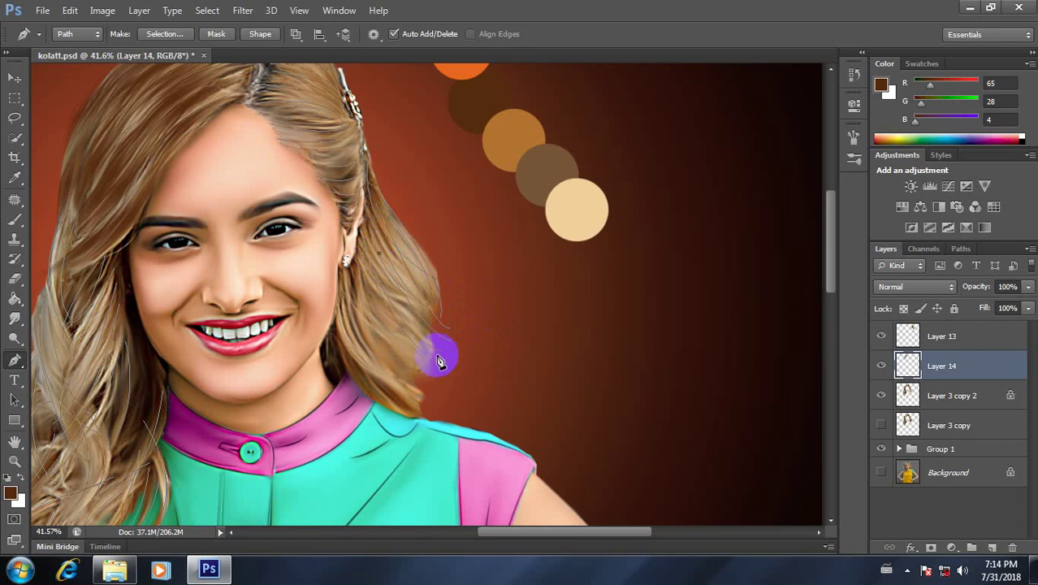
pyautogui.moveTo(410, 364); pyautogui.dragTo(378, 380)
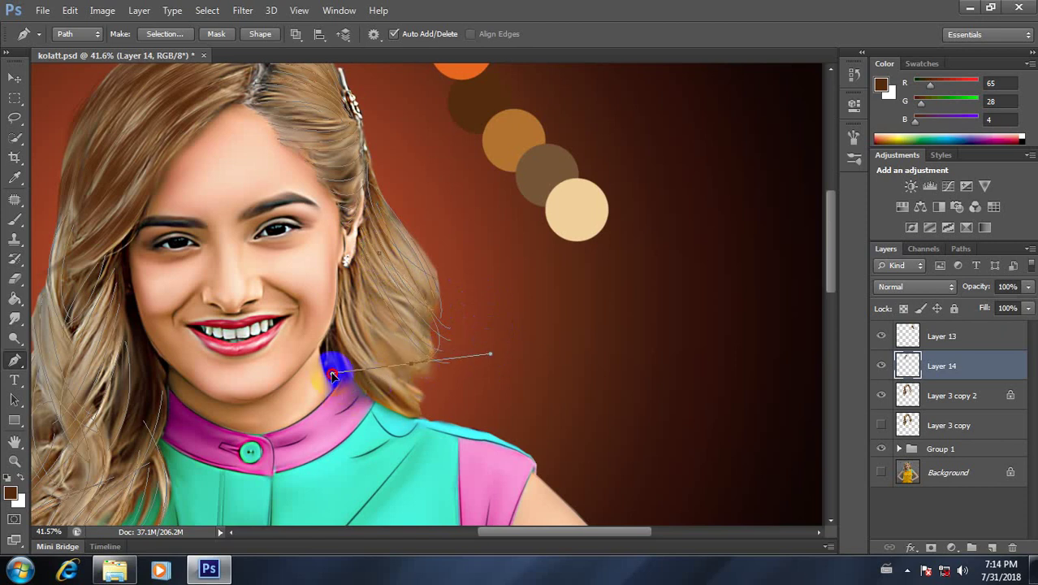
# Add curved strand paths anchored at the earring and bending toward the neck.
pyautogui.click(486, 371)
pyautogui.click(433, 353)
pyautogui.click(423, 318)
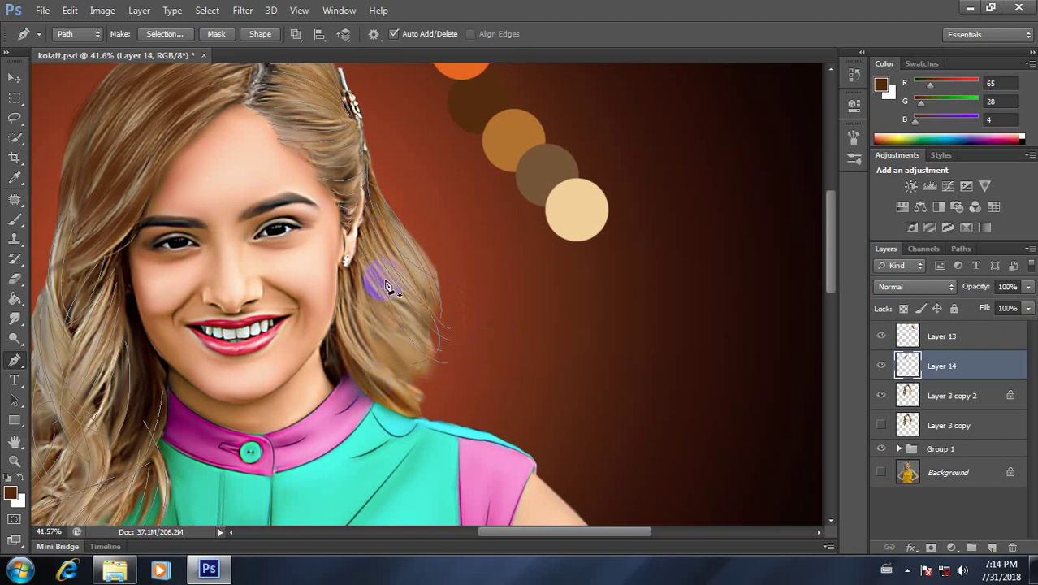
pyautogui.moveTo(414, 376); pyautogui.dragTo(335, 398)
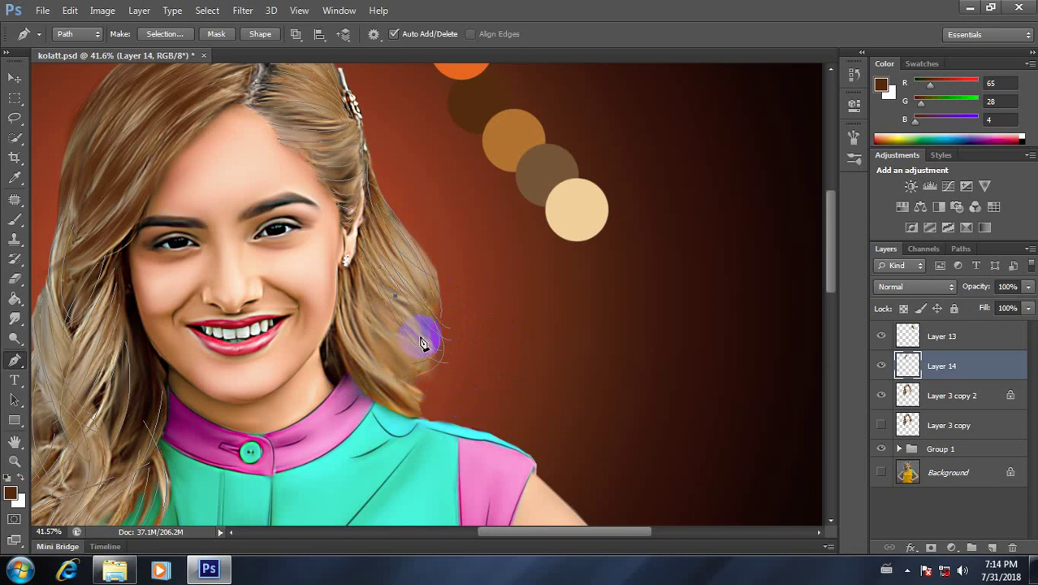
pyautogui.moveTo(414, 362); pyautogui.dragTo(369, 379)
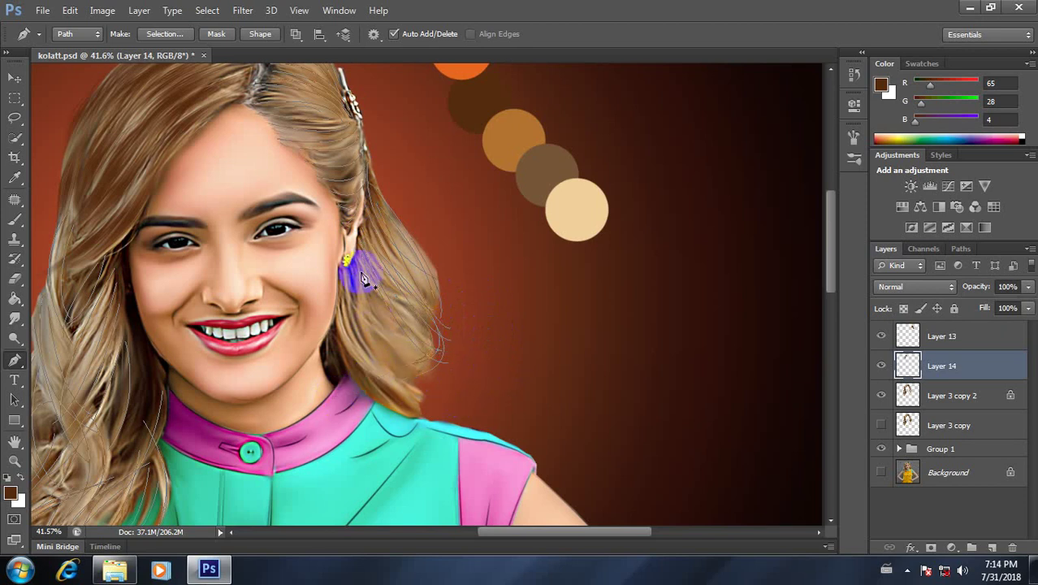
pyautogui.moveTo(357, 268); pyautogui.dragTo(370, 289)
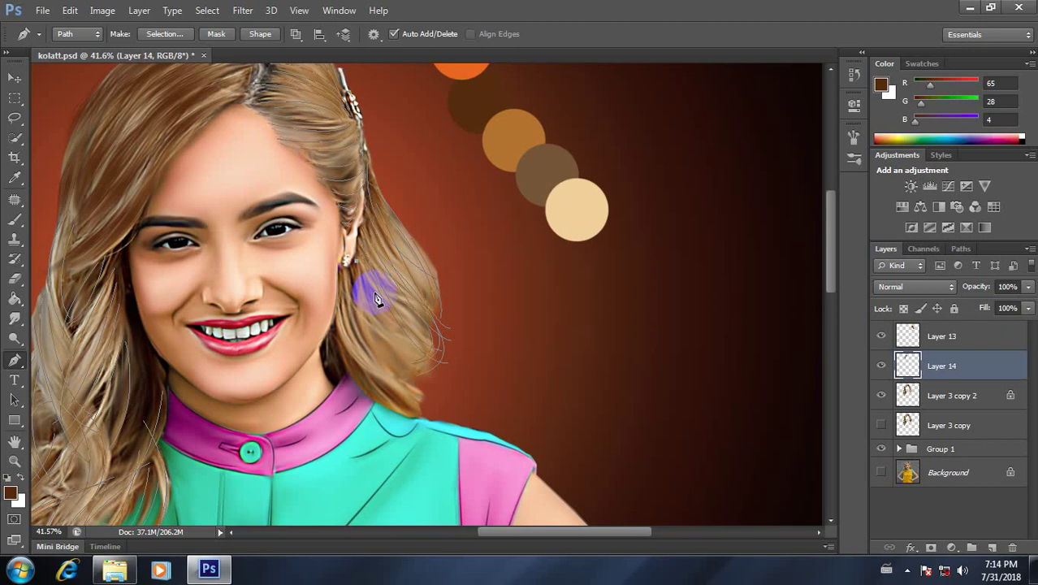
pyautogui.moveTo(445, 371); pyautogui.dragTo(479, 353)
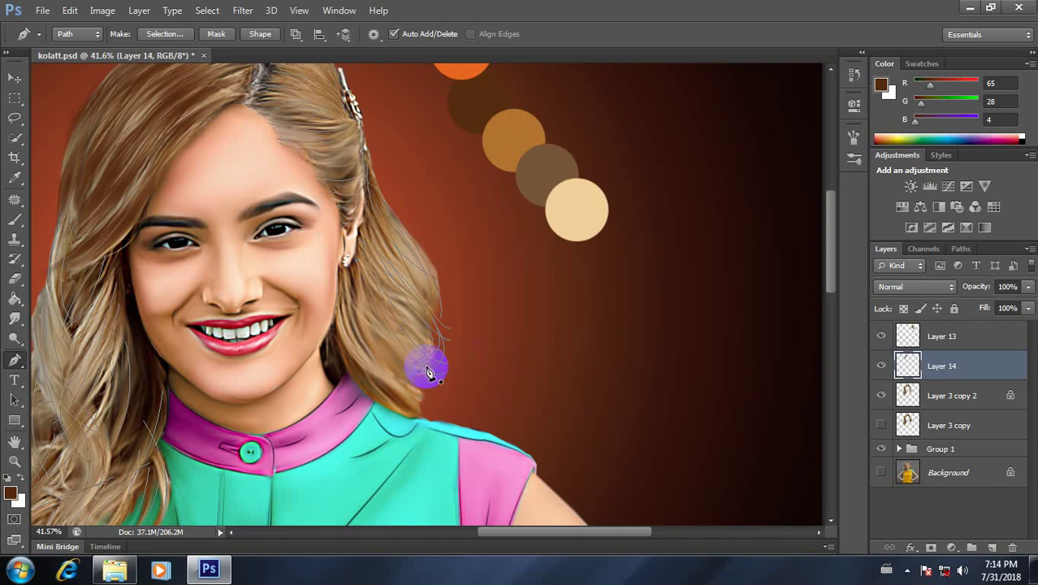
# Draw further short curved strands from the earring down near the neck.
pyautogui.click(355, 294)
pyautogui.click(394, 355)
pyautogui.click(357, 289)
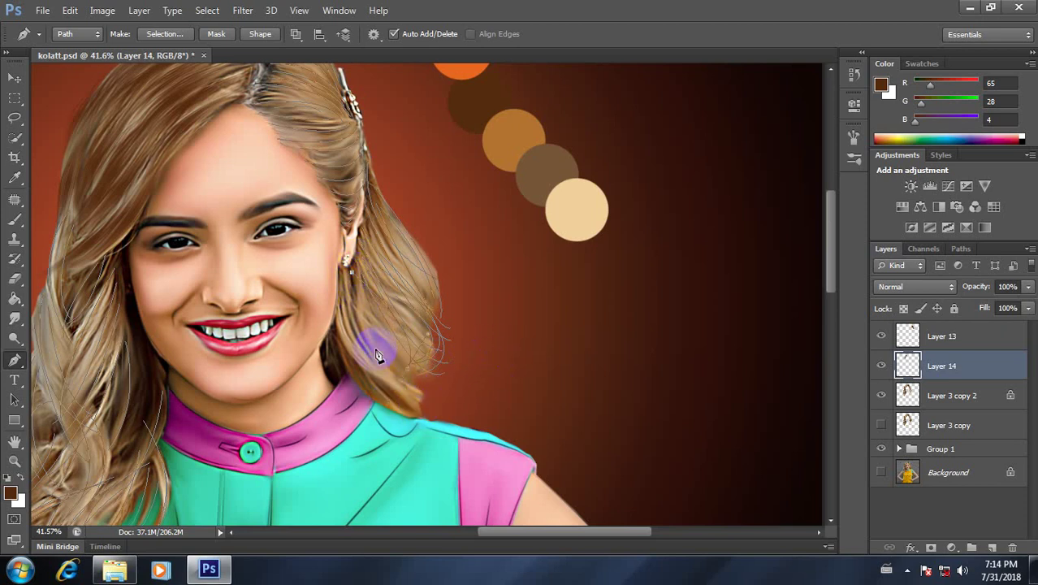
pyautogui.moveTo(412, 383); pyautogui.dragTo(464, 393)
pyautogui.click(359, 296)
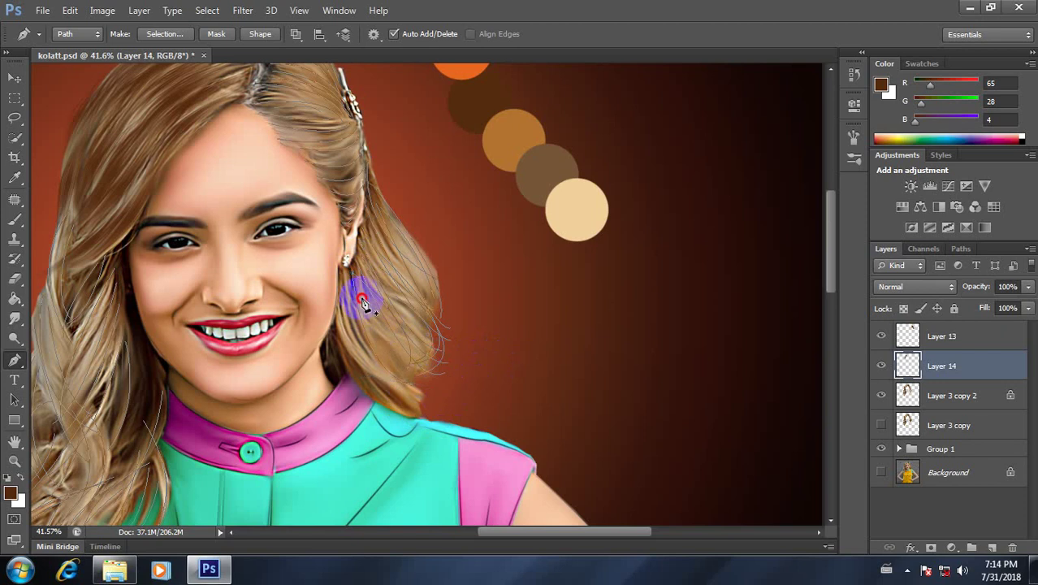
pyautogui.click(418, 388)
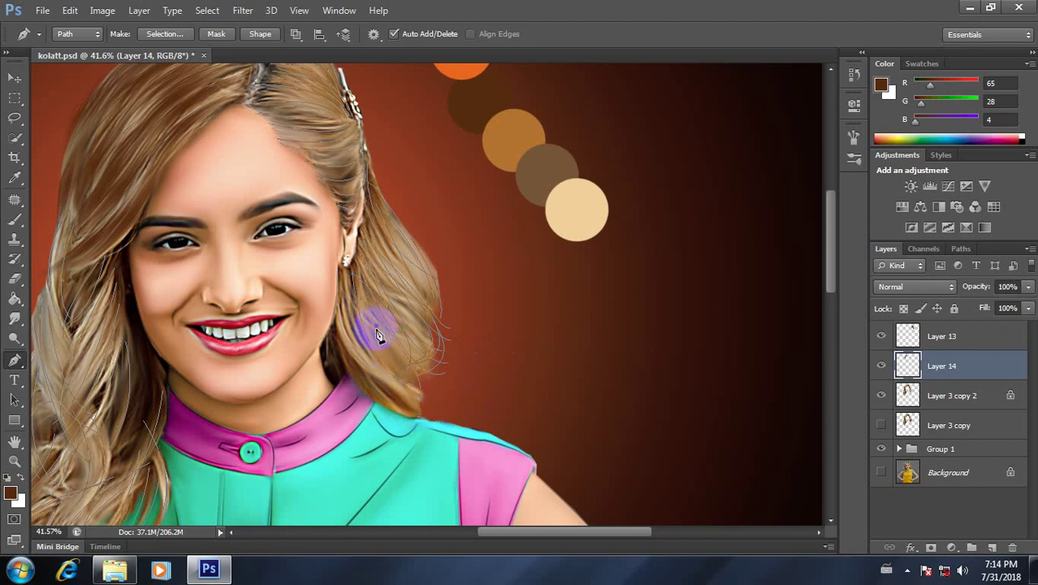
pyautogui.moveTo(429, 393)
pyautogui.mouseDown()
pyautogui.moveTo(457, 386)
pyautogui.moveTo(464, 397)
pyautogui.moveTo(447, 381)
pyautogui.moveTo(498, 348)
pyautogui.mouseUp()
# Trace curved strand paths from the earring along the neckline and right hair edge, discarding stray segments.
pyautogui.click(345, 283)
pyautogui.moveTo(428, 404); pyautogui.dragTo(475, 398)
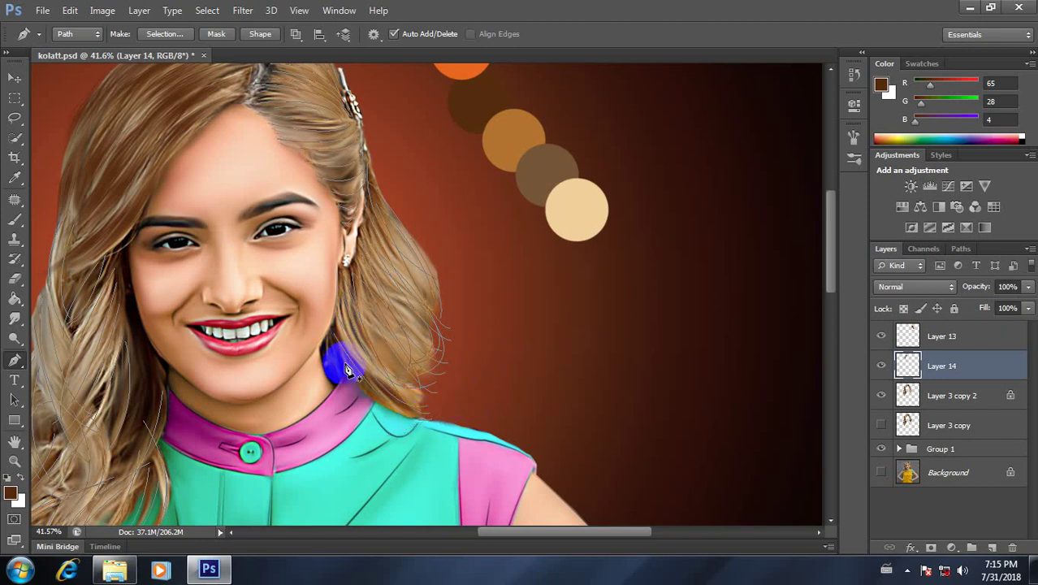
pyautogui.keyDown('alt'); pyautogui.click(433, 417); pyautogui.keyUp('alt')
pyautogui.moveTo(434, 434); pyautogui.dragTo(486, 412)
pyautogui.moveTo(406, 413); pyautogui.dragTo(487, 414)
pyautogui.press('Escape')
pyautogui.moveTo(326, 344)
pyautogui.mouseDown()
pyautogui.moveTo(341, 375)
pyautogui.moveTo(382, 394)
pyautogui.mouseUp()
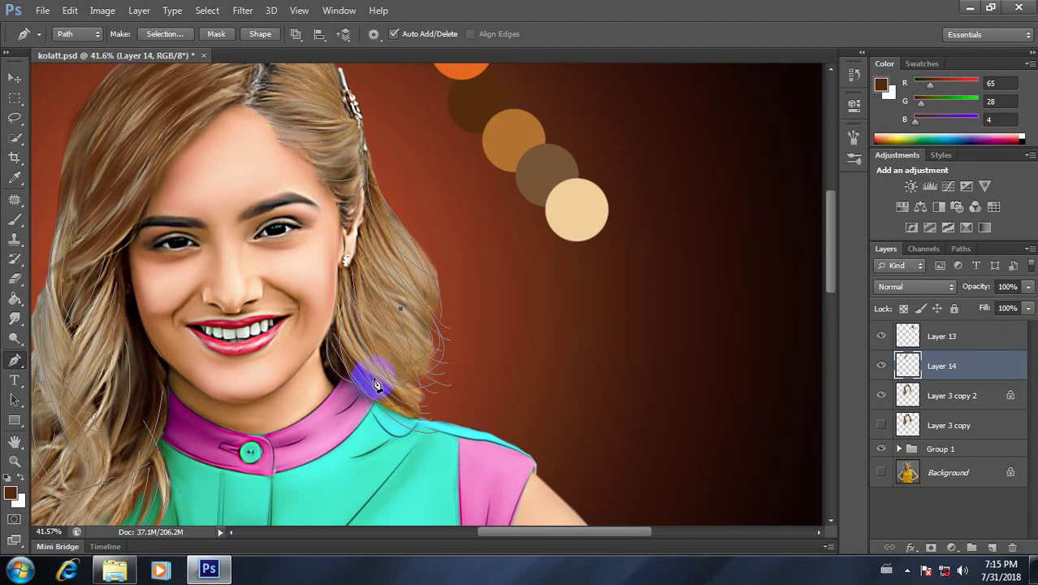
pyautogui.moveTo(372, 379); pyautogui.dragTo(280, 380)
pyautogui.press('Escape')
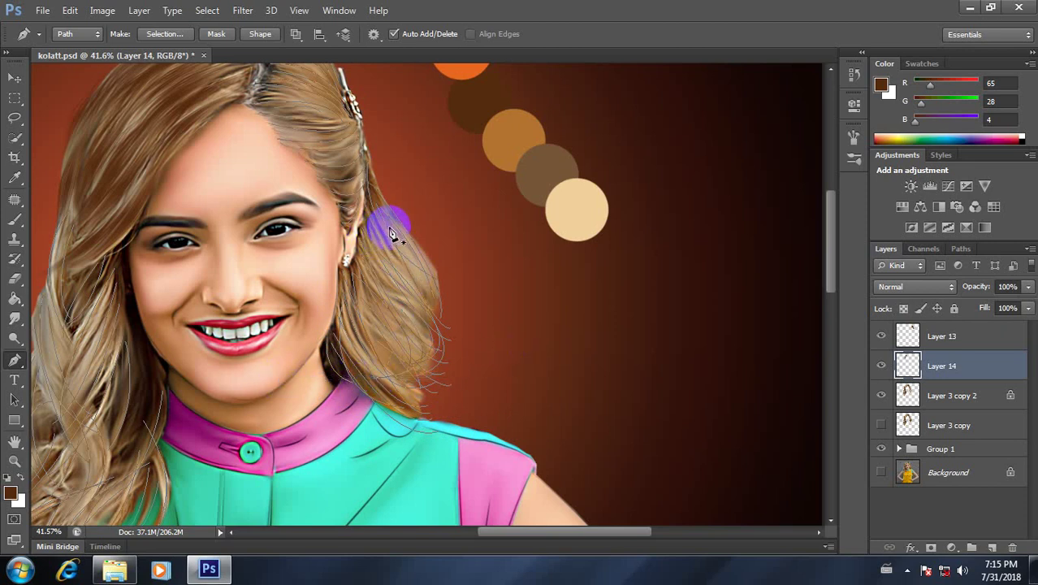
pyautogui.moveTo(423, 328); pyautogui.dragTo(399, 371)
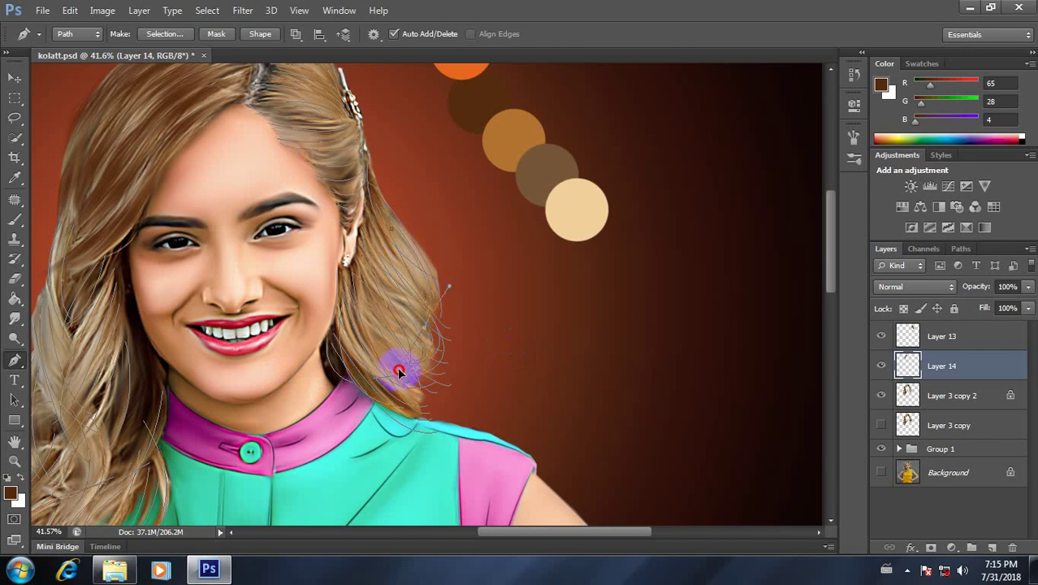
pyautogui.scroll(-3, 208, 247)
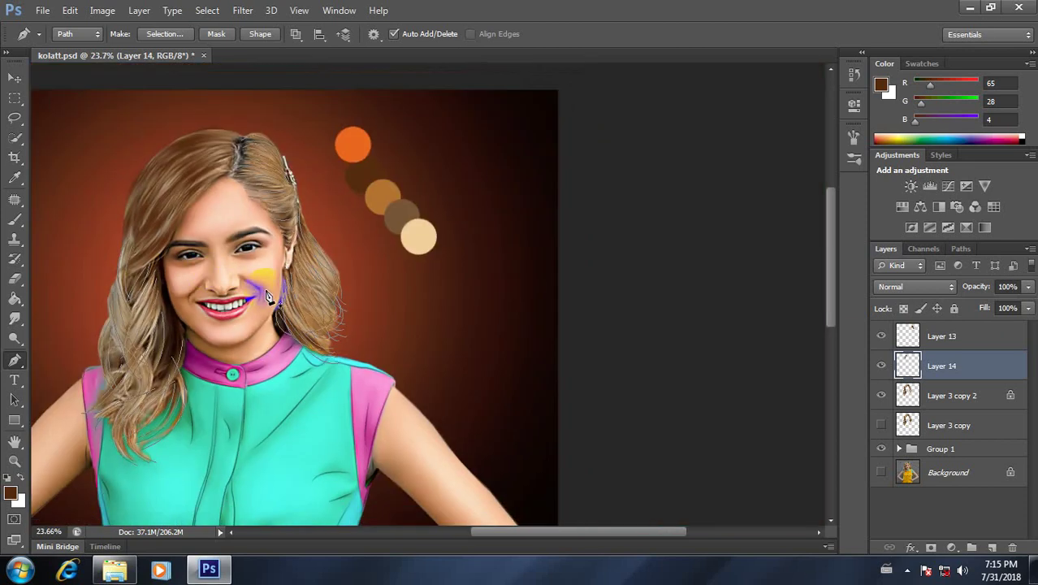
# Stroke both traced hair paths with the brush to paint thin strands.
pyautogui.rightClick(325, 286)
pyautogui.click(367, 305)
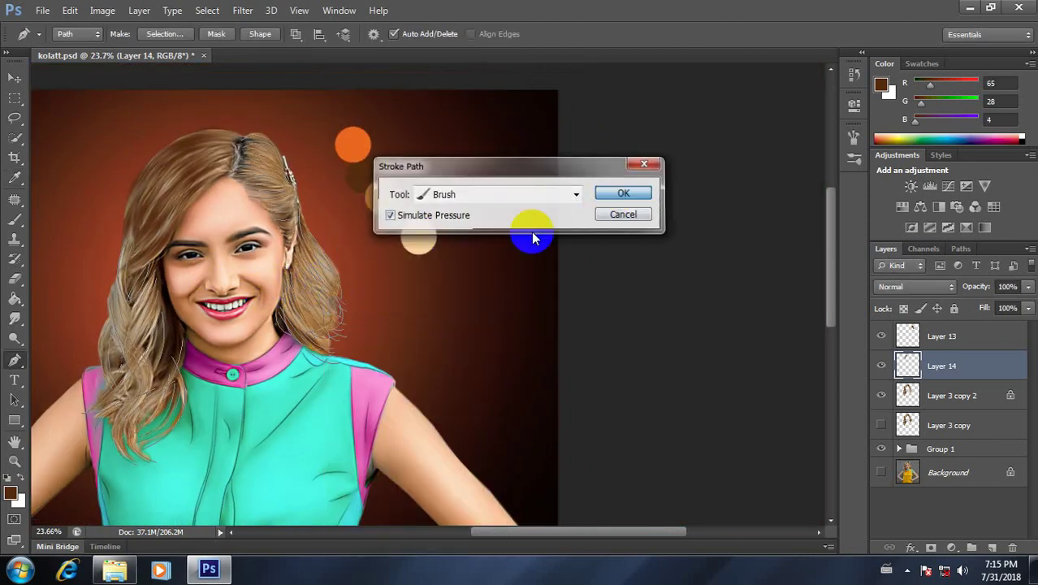
pyautogui.press('Return')
pyautogui.scroll(-1, 303, 331)
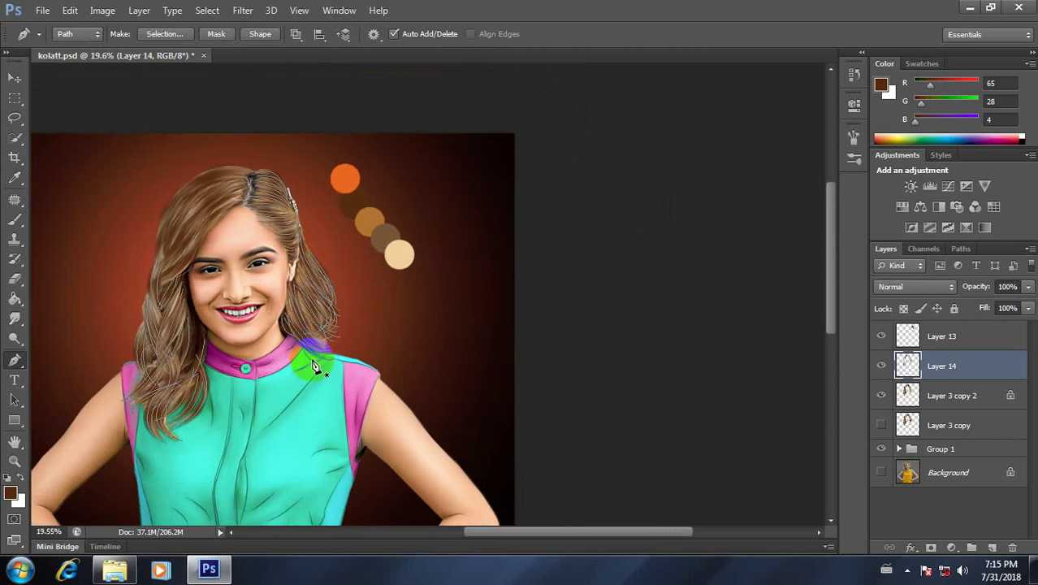
pyautogui.scroll(2, 311, 371)
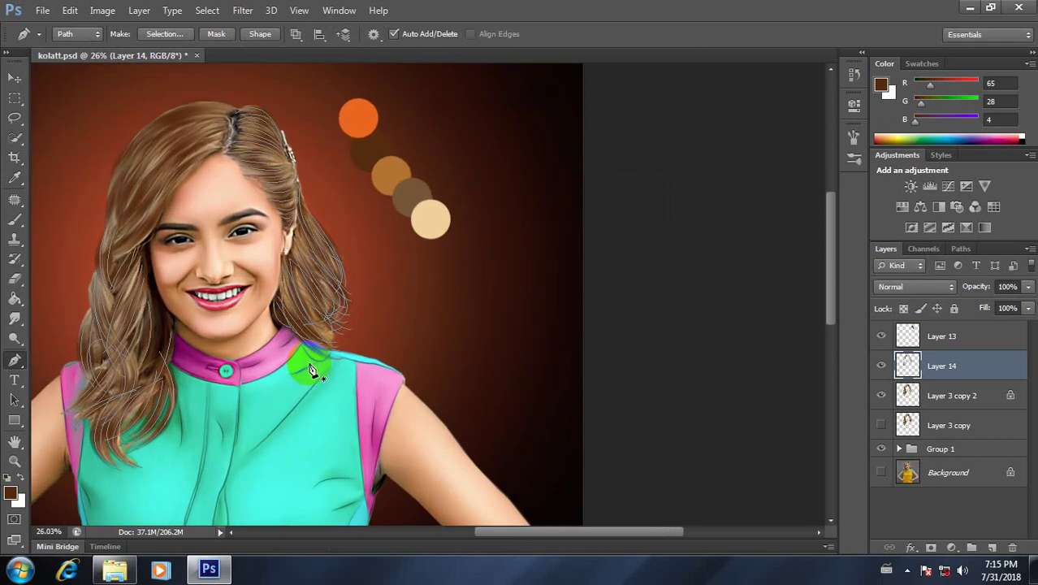
pyautogui.rightClick(307, 290)
pyautogui.click(367, 305)
pyautogui.click(615, 195)
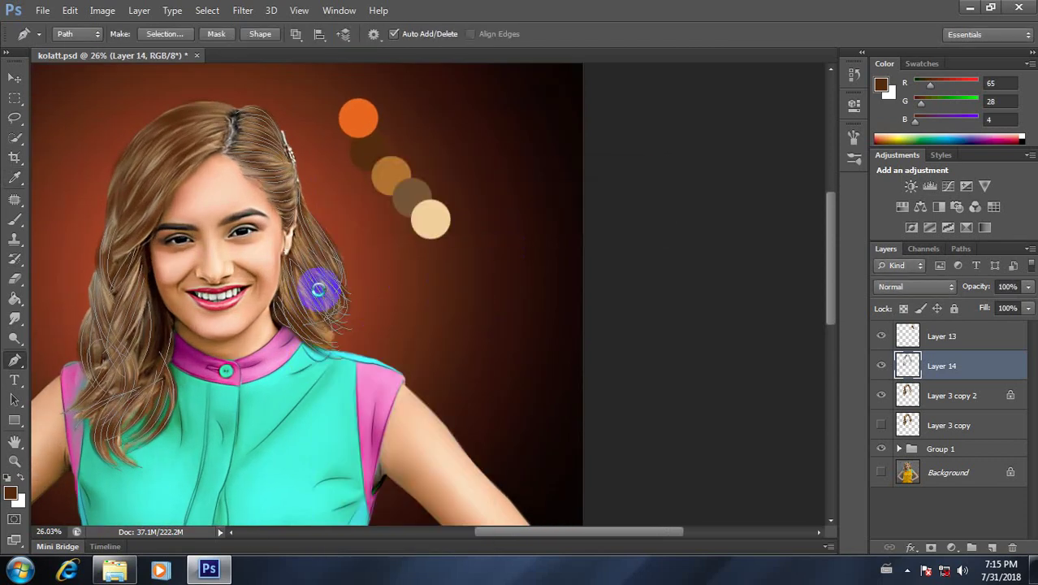
# Pan around the portrait to inspect the new strands and pick tools from the toolbar.
pyautogui.scroll(-1, 264, 298)
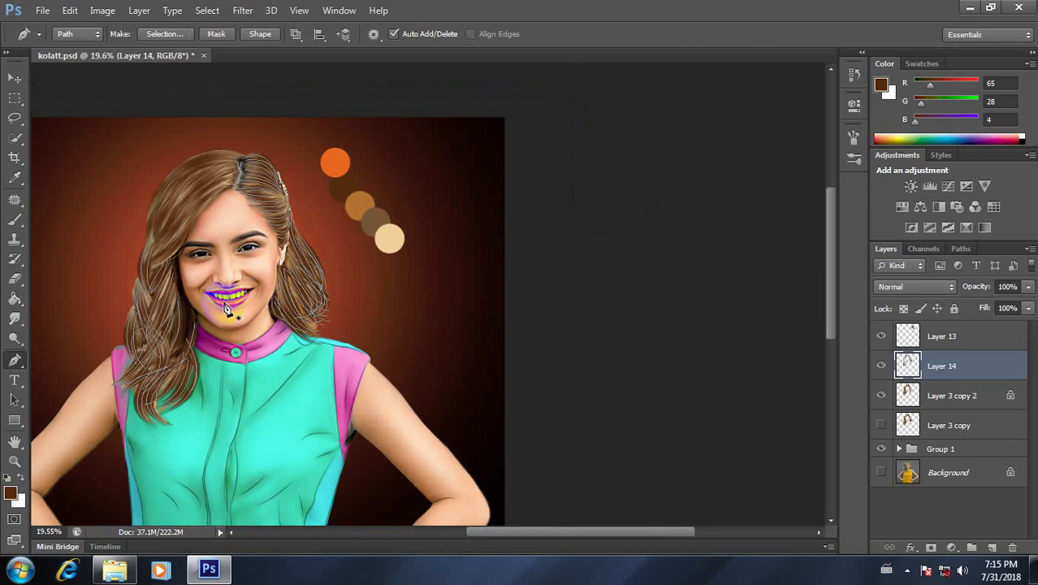
pyautogui.scroll(-1, 195, 315)
pyautogui.scroll(1, 325, 260)
pyautogui.scroll(1, 456, 232)
pyautogui.scroll(1, 392, 281)
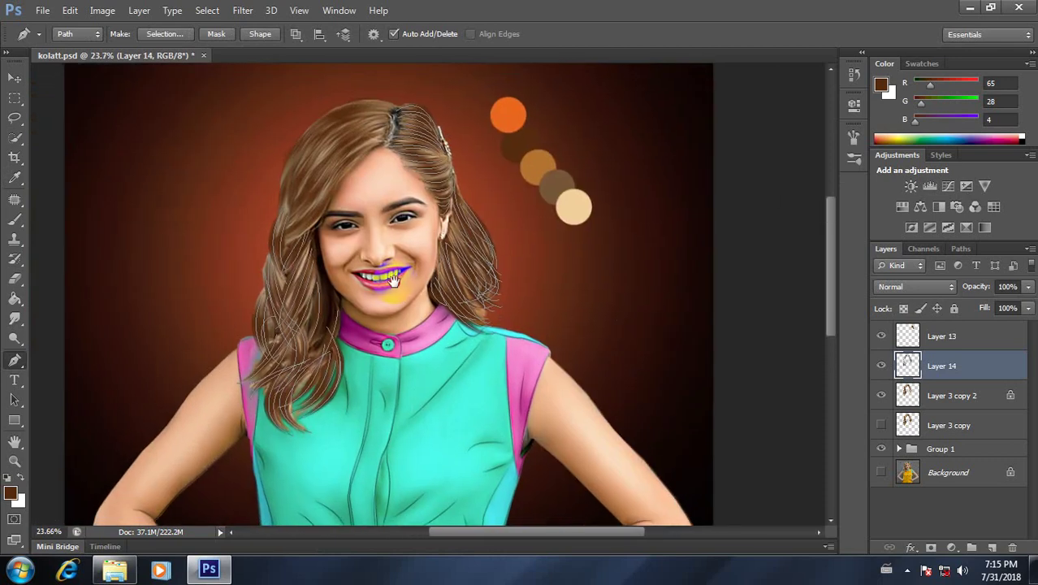
pyautogui.moveTo(392, 280); pyautogui.dragTo(389, 283)
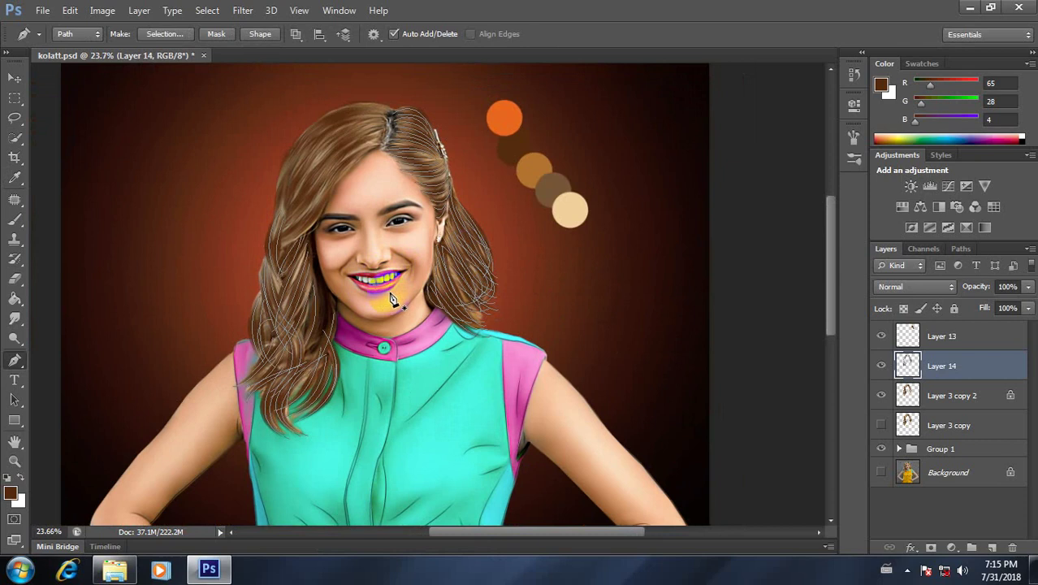
pyautogui.click(15, 77)
pyautogui.moveTo(458, 255)
pyautogui.mouseDown()
pyautogui.moveTo(442, 252)
pyautogui.moveTo(387, 325)
pyautogui.moveTo(412, 246)
pyautogui.mouseUp()
pyautogui.click(14, 360)
pyautogui.scroll(-2, 412, 242)
pyautogui.scroll(3, 413, 242)
pyautogui.scroll(2, 413, 242)
pyautogui.moveTo(438, 222); pyautogui.dragTo(466, 237)
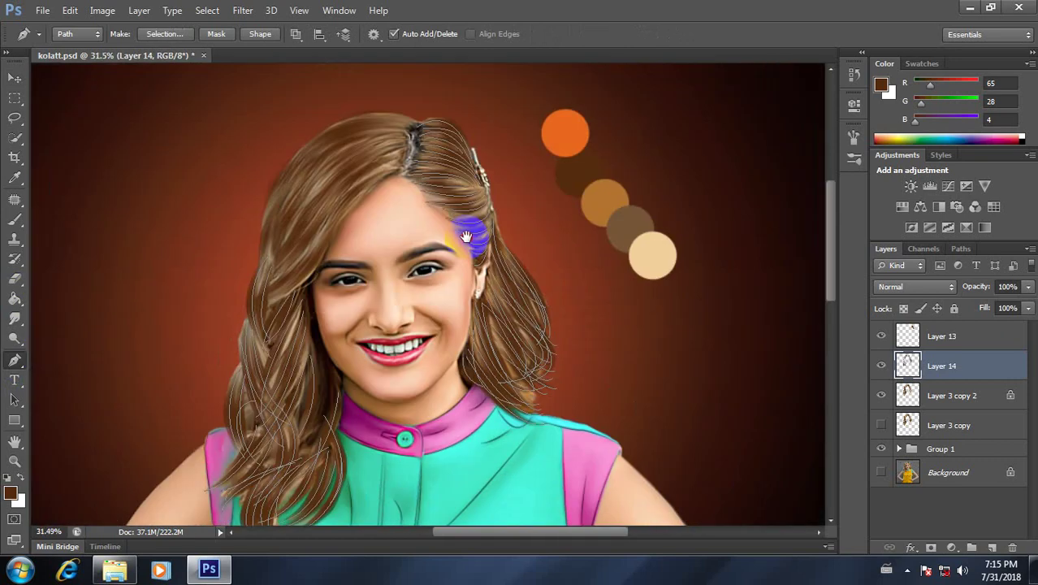
pyautogui.click(881, 366)
pyautogui.click(880, 365)
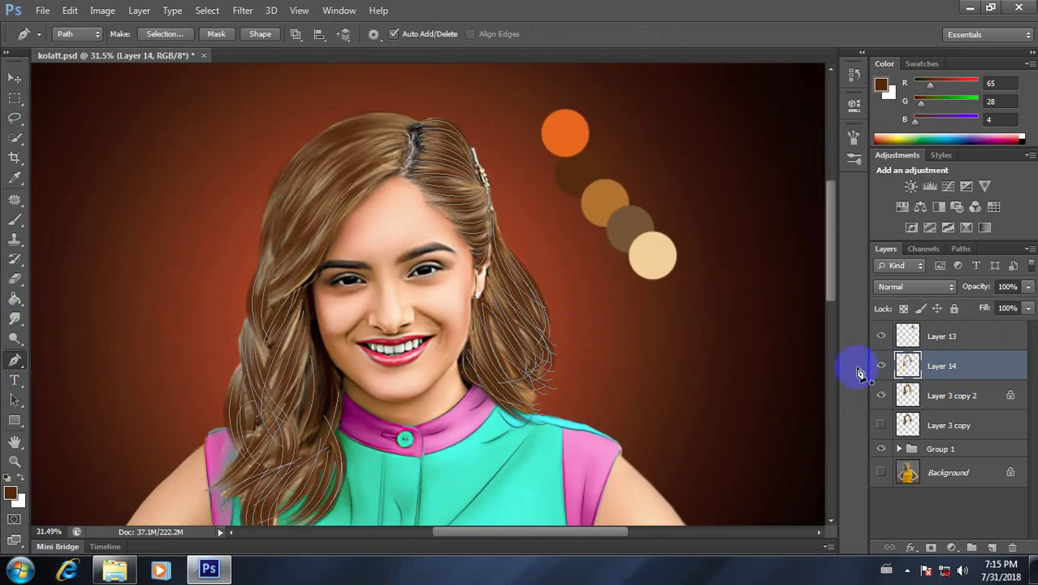
pyautogui.scroll(-2, 477, 362)
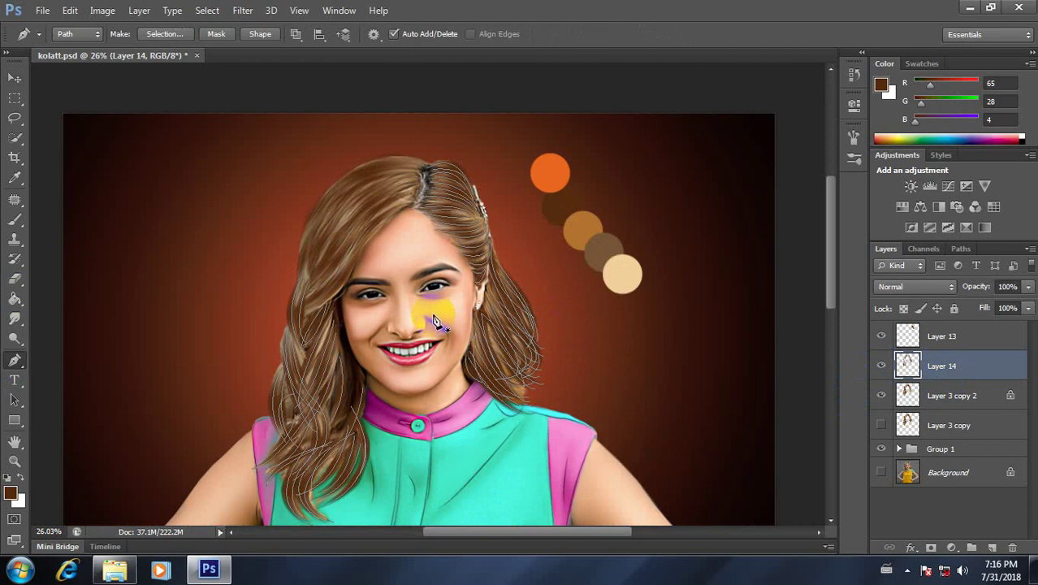
pyautogui.click(941, 398)
pyautogui.click(881, 395)
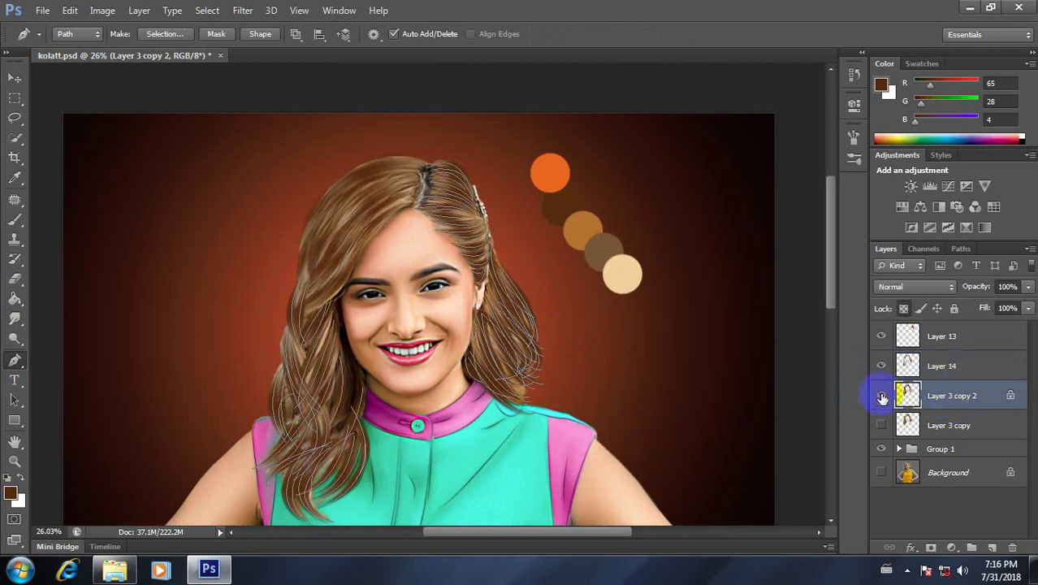
pyautogui.click(967, 395)
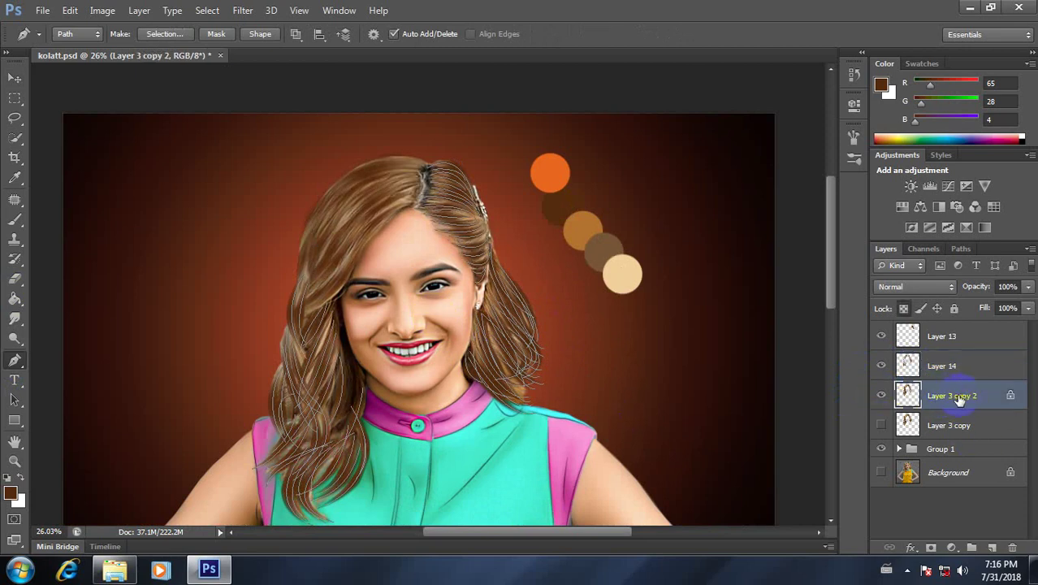
# Delete the hair-strand path outlines from the canvas.
pyautogui.rightClick(479, 247)
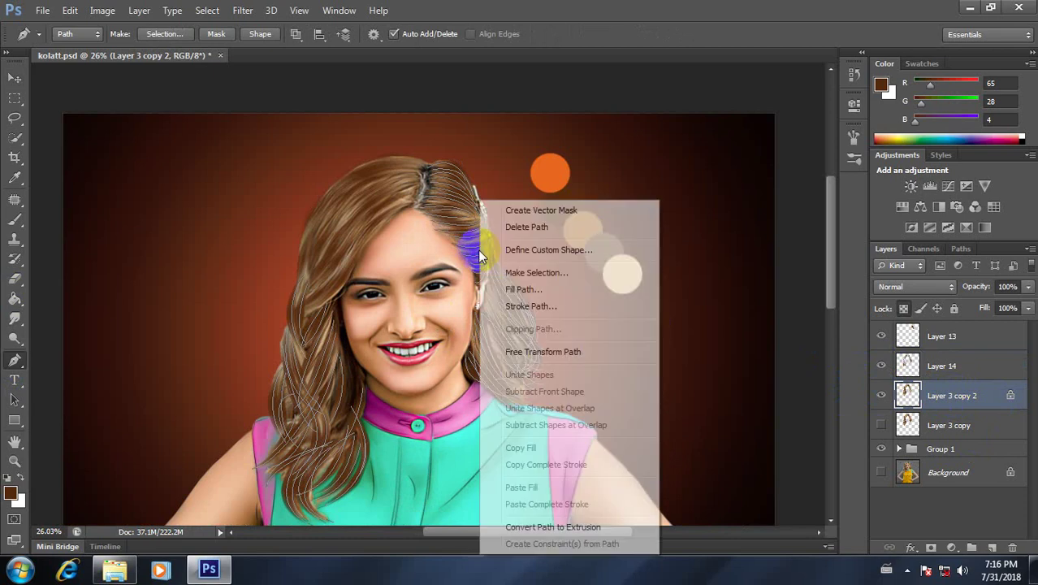
pyautogui.click(534, 228)
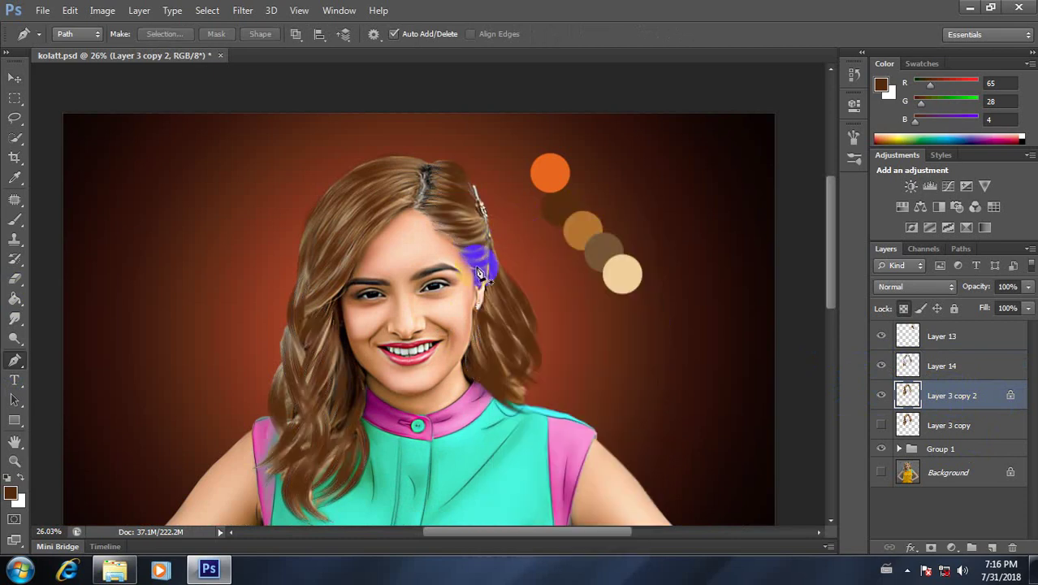
pyautogui.scroll(-3, 471, 259)
pyautogui.scroll(3, 455, 199)
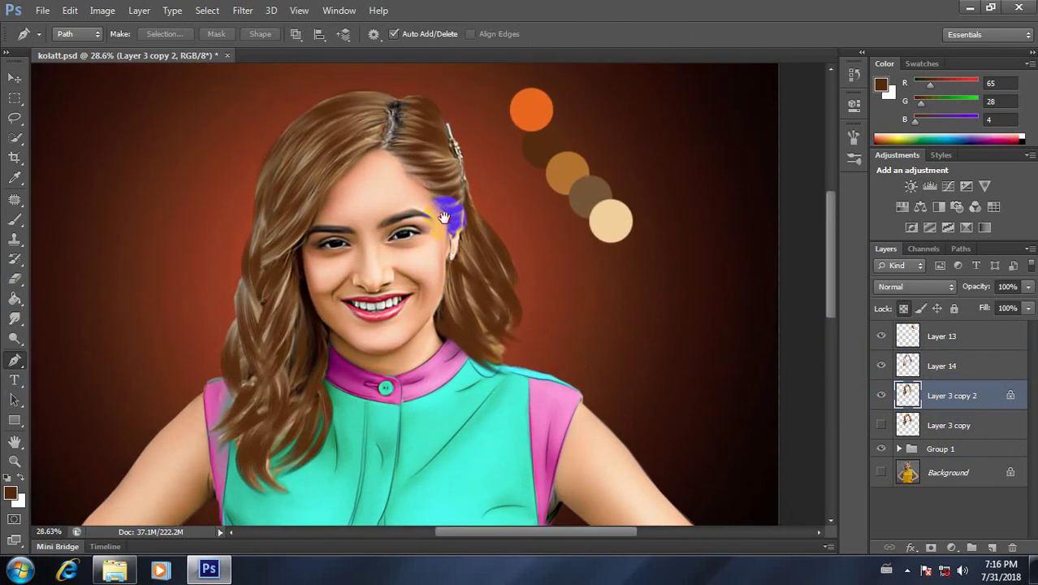
pyautogui.scroll(-1, 378, 203)
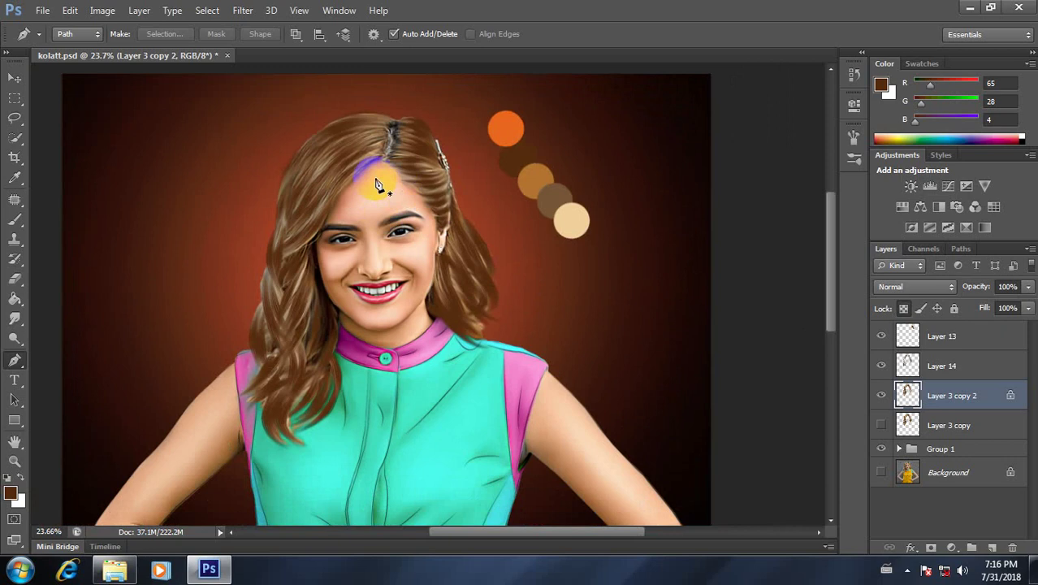
pyautogui.scroll(-1, 384, 189)
pyautogui.scroll(1, 403, 249)
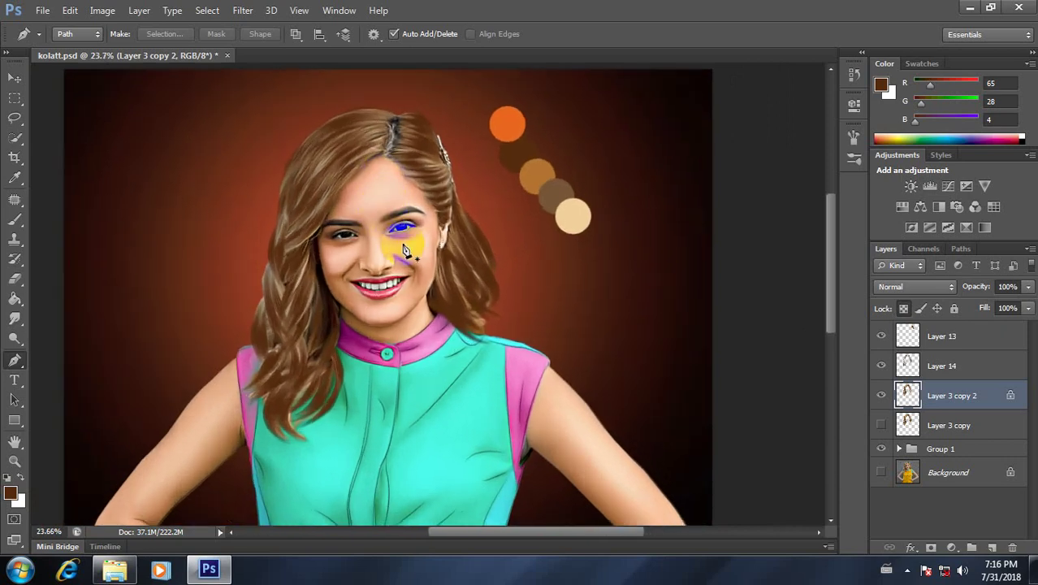
# Create a new empty layer above Layer 3 copy 2 and briefly toggle Layer 14's visibility.
pyautogui.click(904, 367)
pyautogui.click(954, 394)
pyautogui.click(991, 546)
pyautogui.click(881, 366)
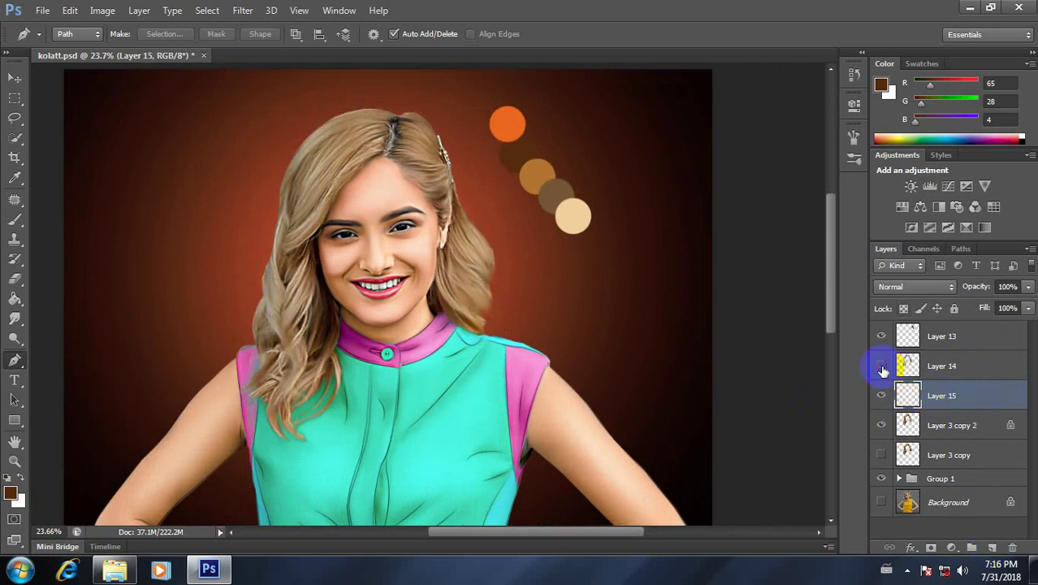
pyautogui.click(881, 368)
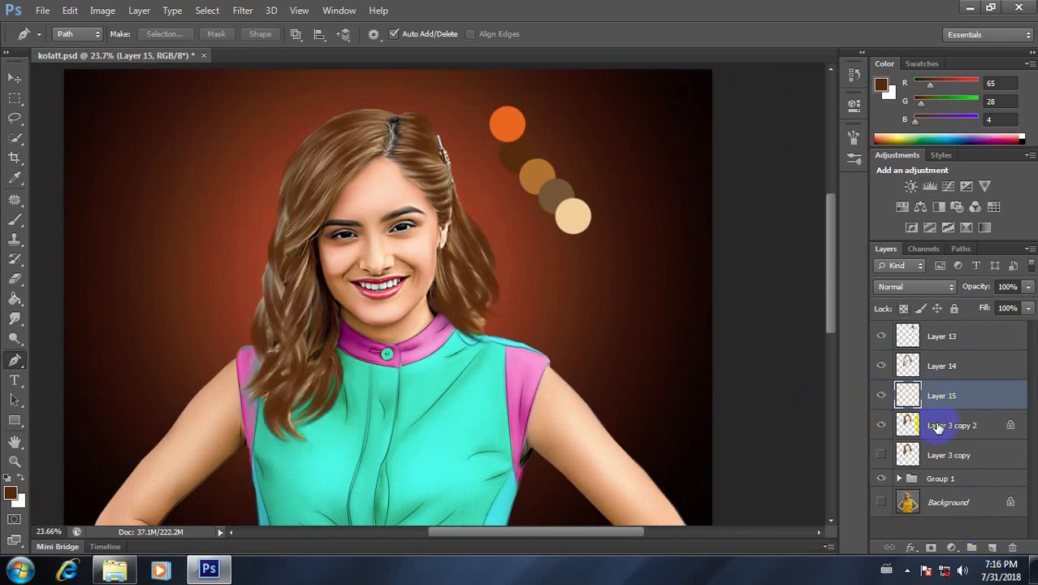
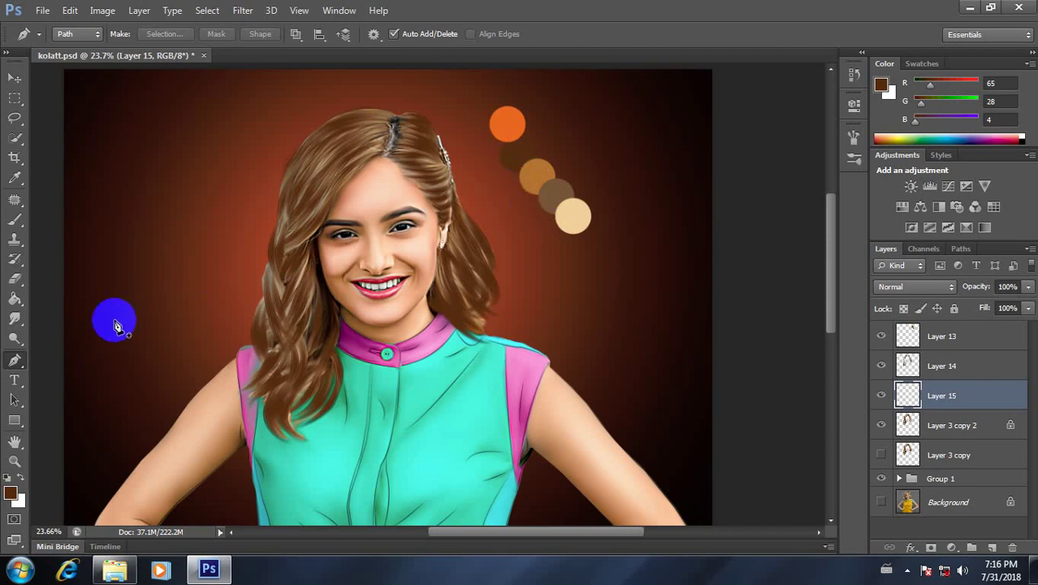
# Sample the light brown #a06524 palette dot beside the portrait as the foreground colour.
pyautogui.click(10, 492)
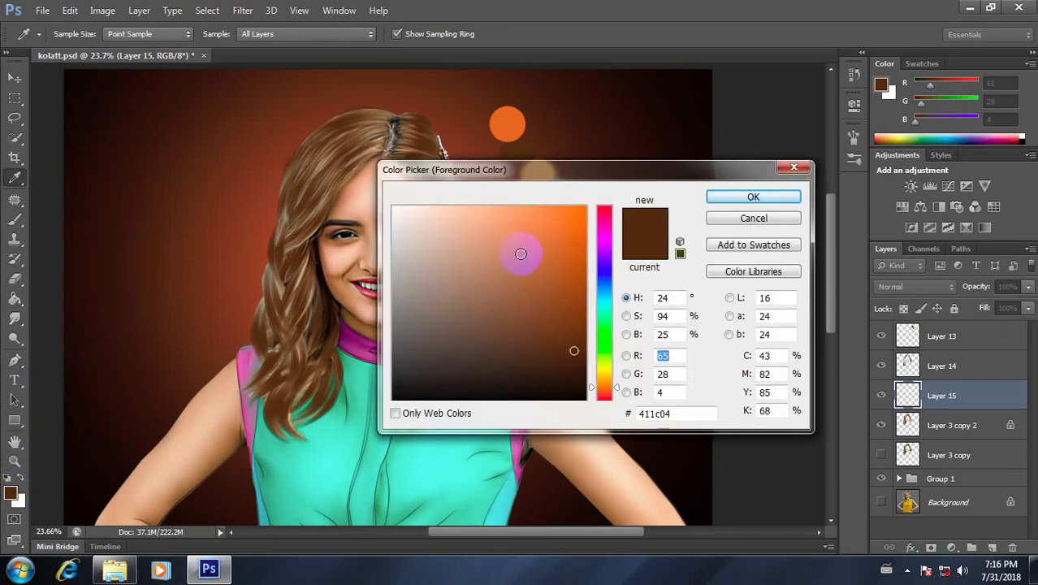
pyautogui.moveTo(539, 170)
pyautogui.mouseDown()
pyautogui.moveTo(764, 192)
pyautogui.moveTo(814, 129)
pyautogui.mouseUp()
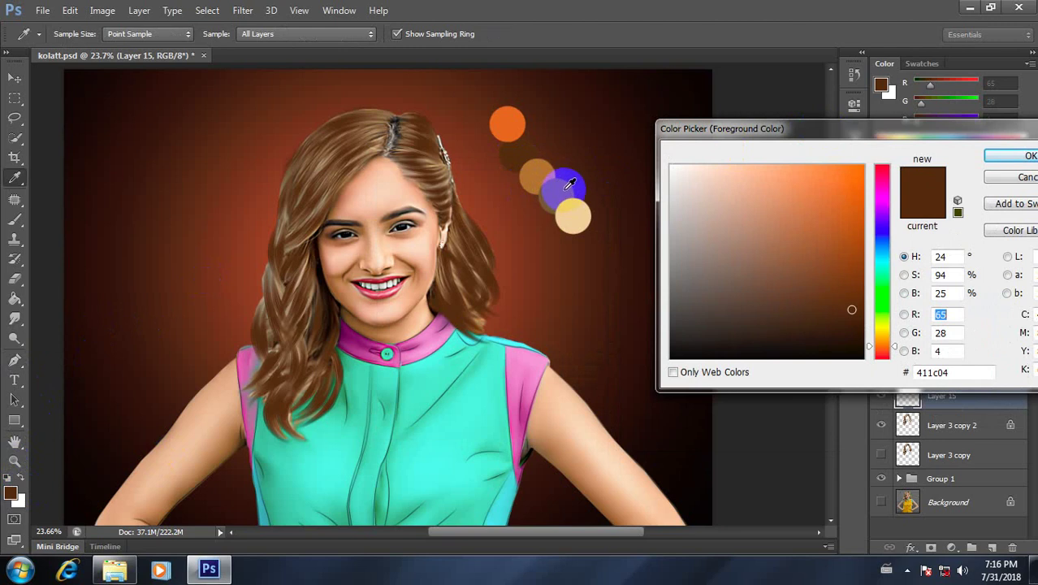
pyautogui.click(565, 186)
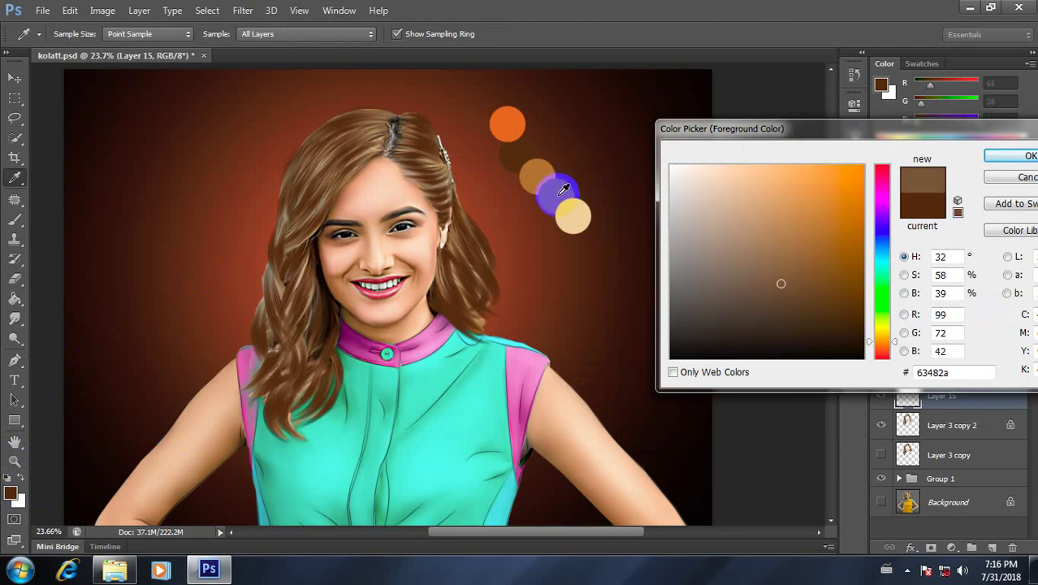
pyautogui.click(535, 170)
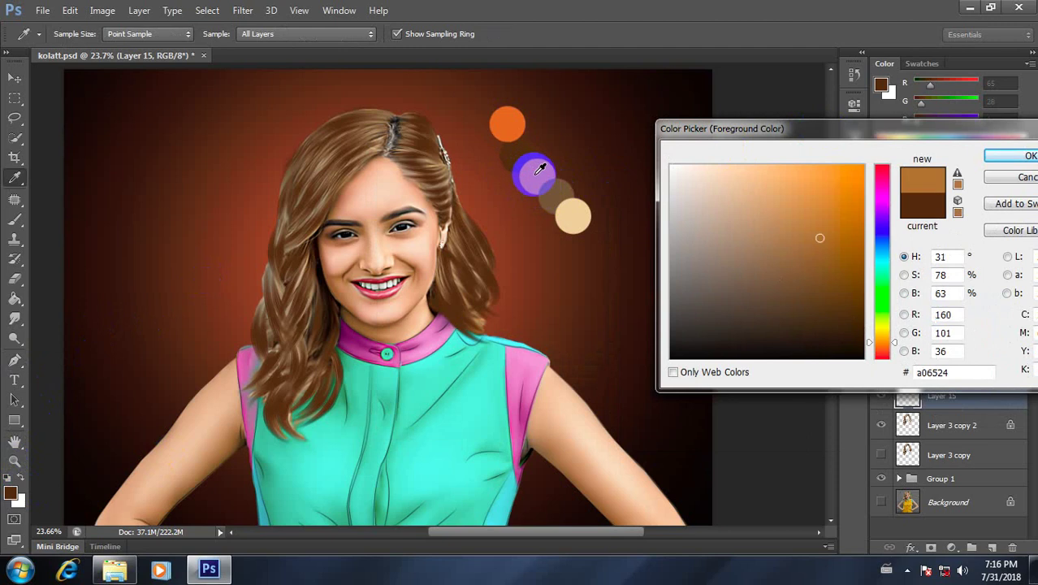
# Confirm the light brown colour and draw a first curved strand path from the hair parting.
pyautogui.click(1000, 155)
pyautogui.press('p')
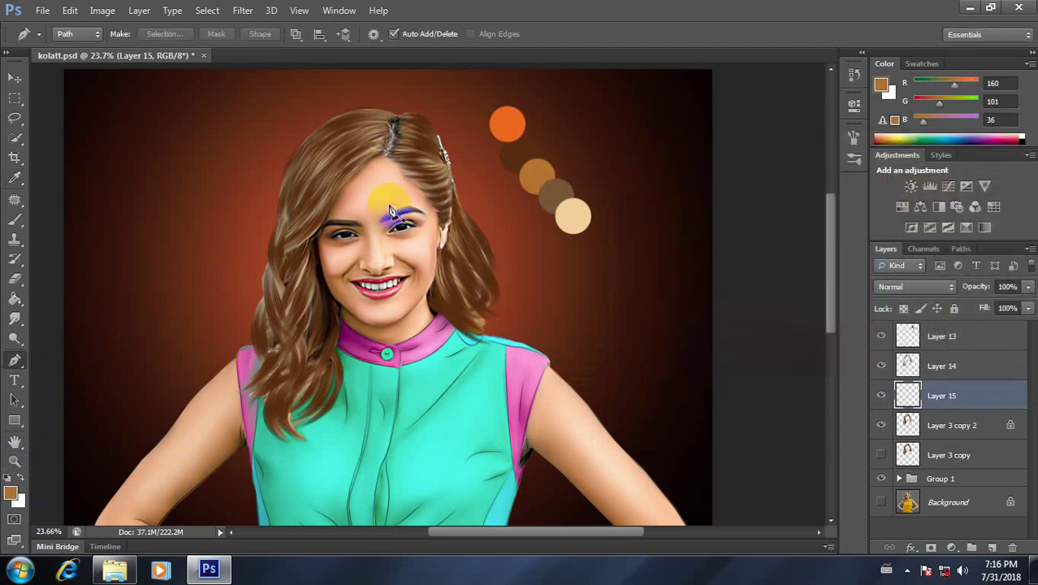
pyautogui.scroll(2, 390, 211)
pyautogui.scroll(1, 347, 252)
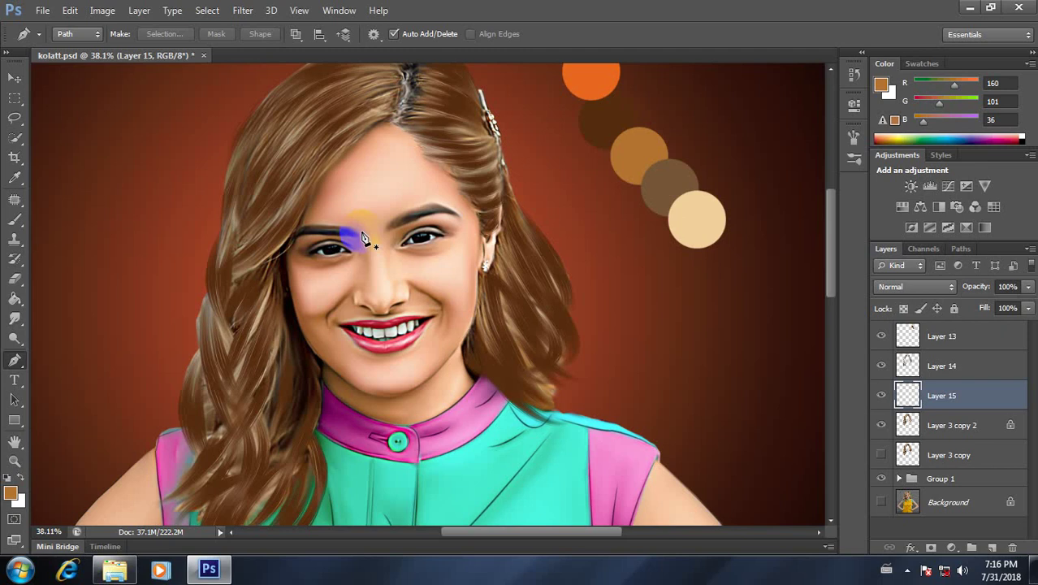
pyautogui.scroll(-1, 375, 236)
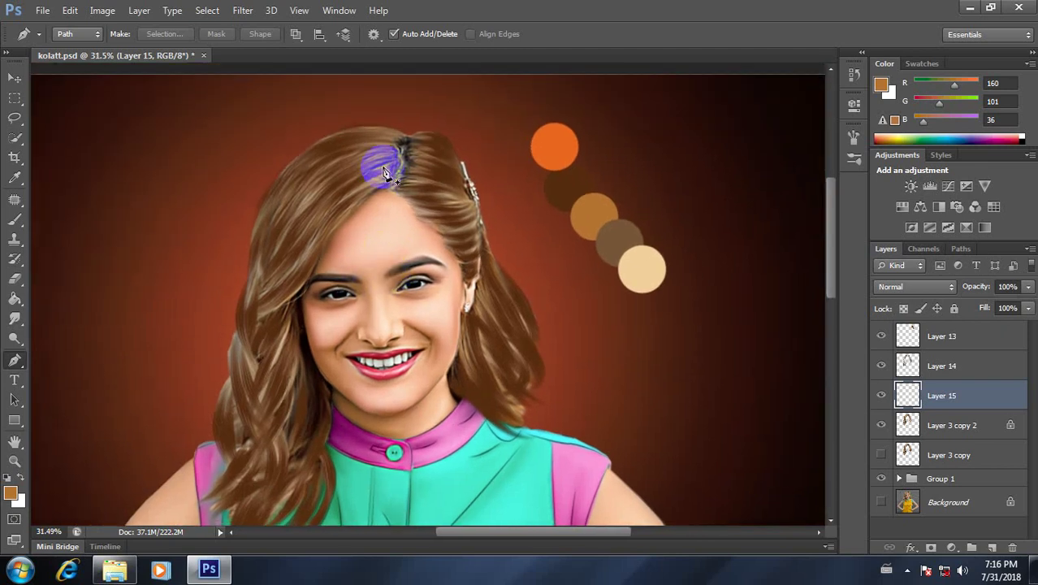
pyautogui.click(398, 163)
pyautogui.moveTo(265, 292); pyautogui.dragTo(268, 434)
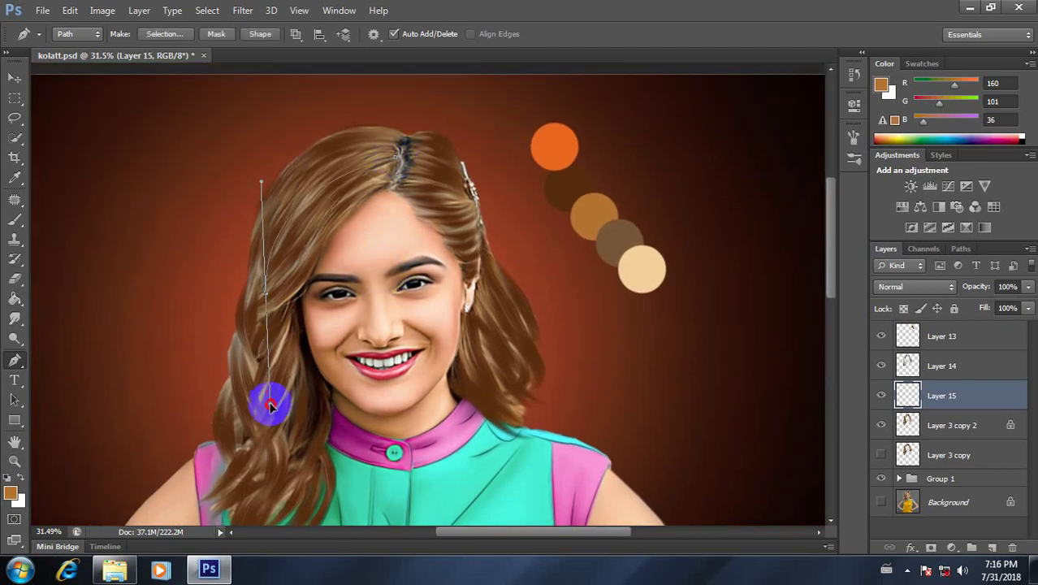
pyautogui.moveTo(287, 289); pyautogui.dragTo(268, 385)
pyautogui.click(382, 232)
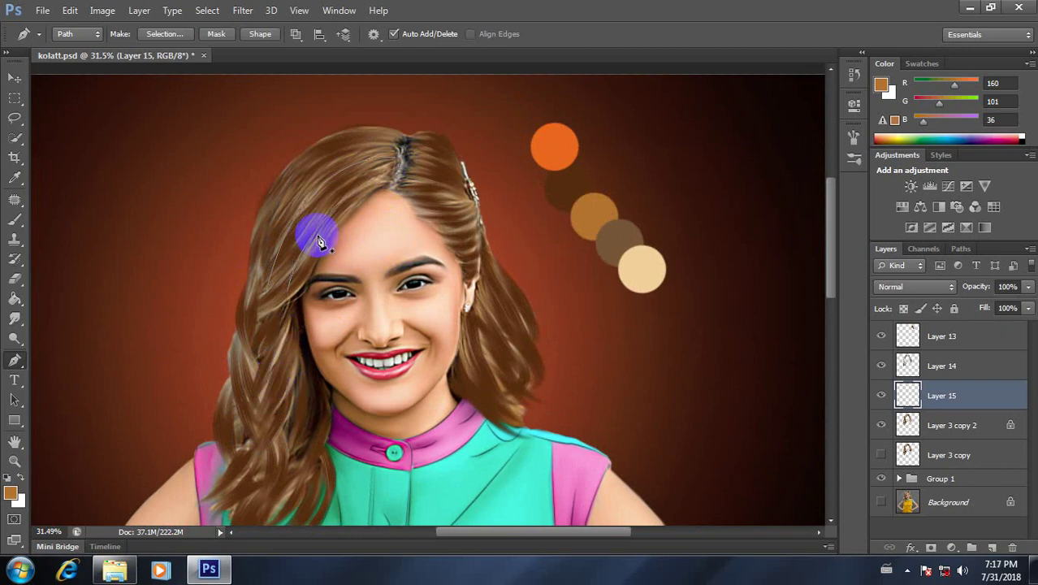
# Add more curved strand paths sweeping from the parting down the left hair.
pyautogui.moveTo(241, 303); pyautogui.dragTo(205, 310)
pyautogui.moveTo(329, 270); pyautogui.dragTo(201, 330)
pyautogui.click(392, 156)
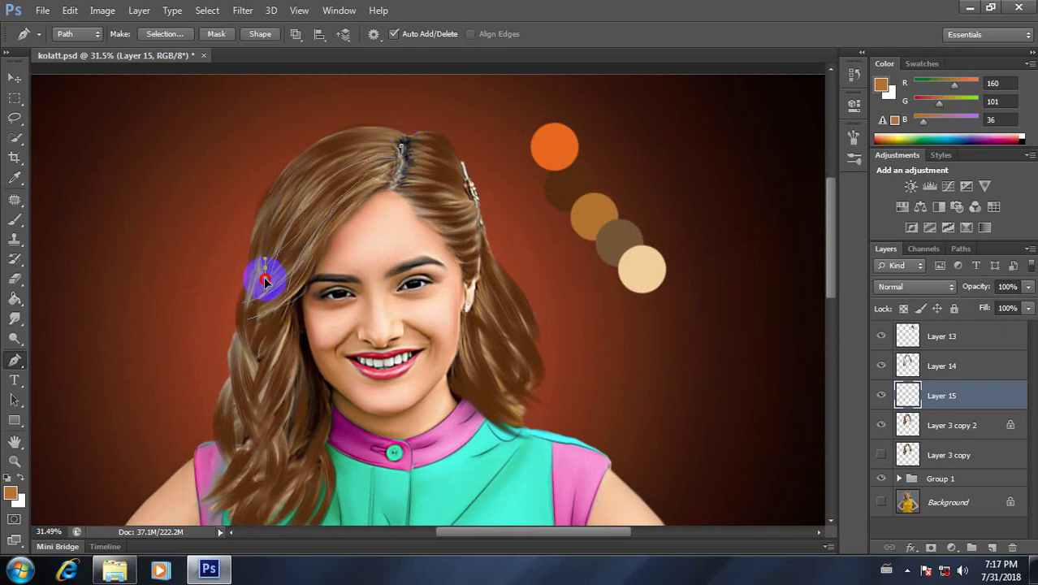
pyautogui.moveTo(401, 150); pyautogui.dragTo(252, 386)
pyautogui.click(394, 143)
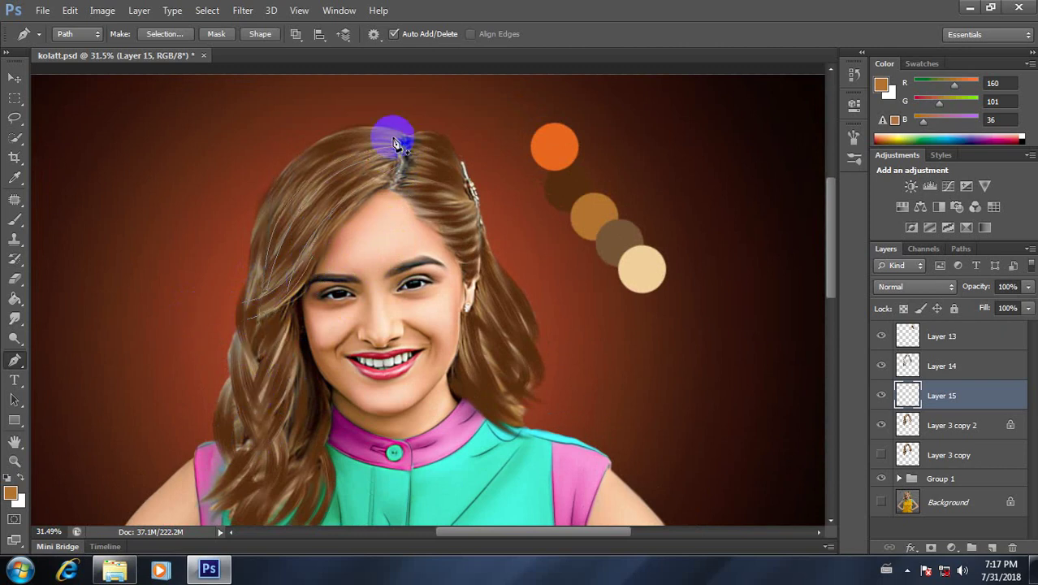
pyautogui.moveTo(265, 248); pyautogui.dragTo(263, 363)
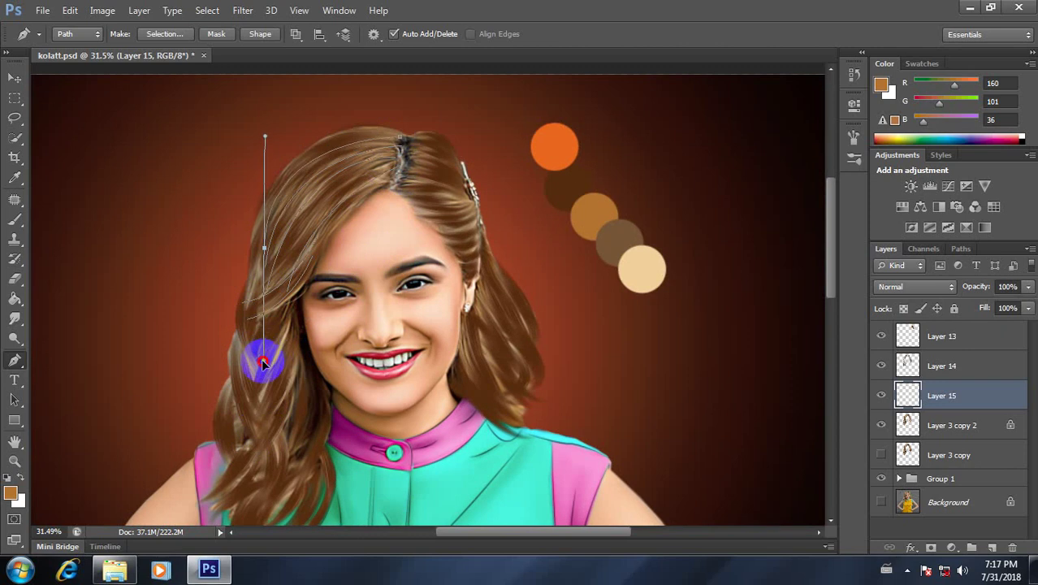
# Stroke the strand paths with the light brown brush, then delete the path.
pyautogui.rightClick(368, 177)
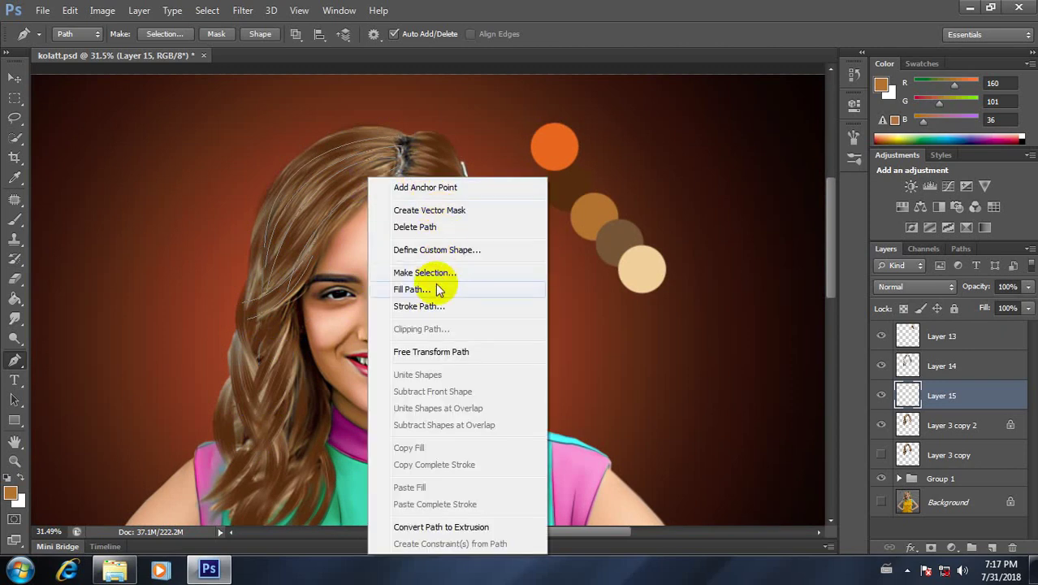
pyautogui.click(418, 306)
pyautogui.click(609, 195)
pyautogui.click(455, 217)
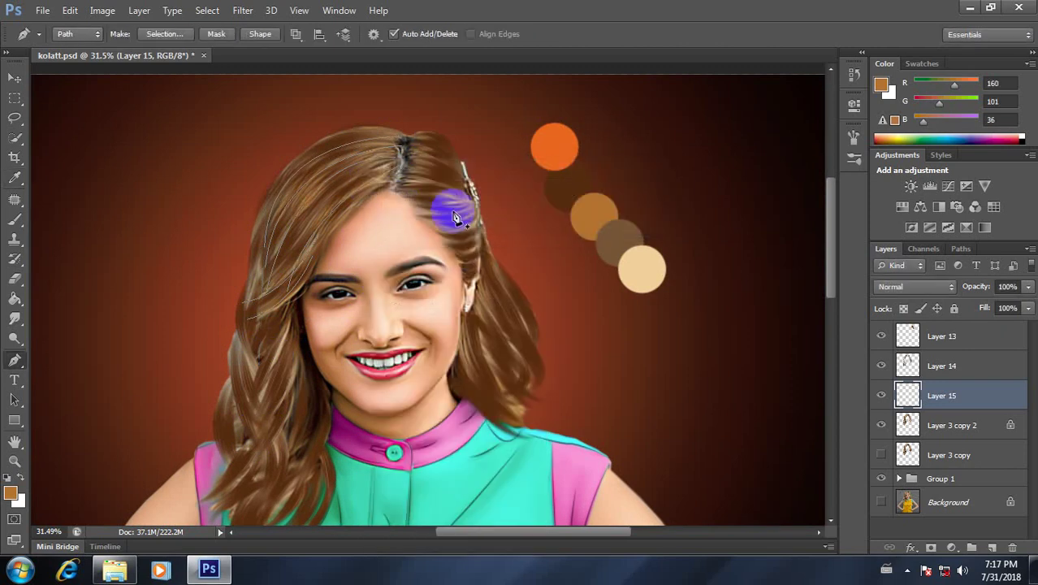
pyautogui.rightClick(399, 206)
pyautogui.click(464, 228)
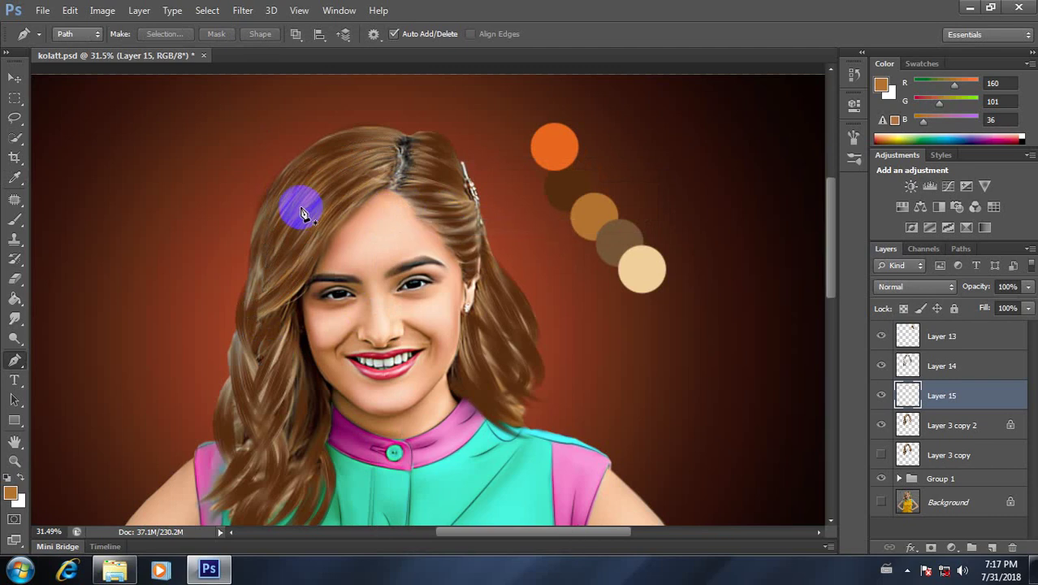
# Start a new strand path at the crown curving down onto the left hair.
pyautogui.scroll(-2, 297, 204)
pyautogui.scroll(1, 331, 241)
pyautogui.scroll(1, 341, 215)
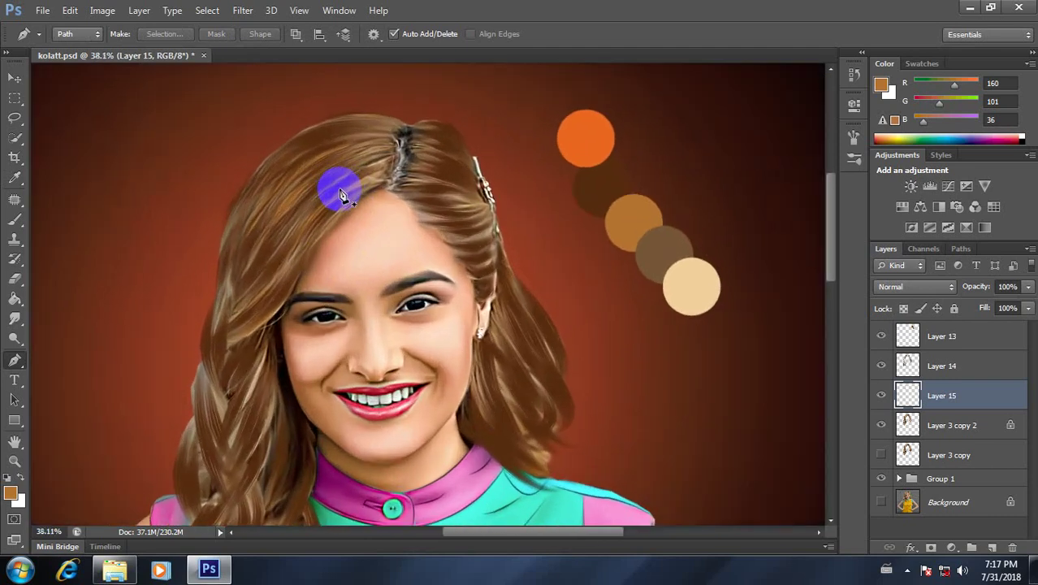
pyautogui.scroll(1, 340, 185)
pyautogui.click(408, 126)
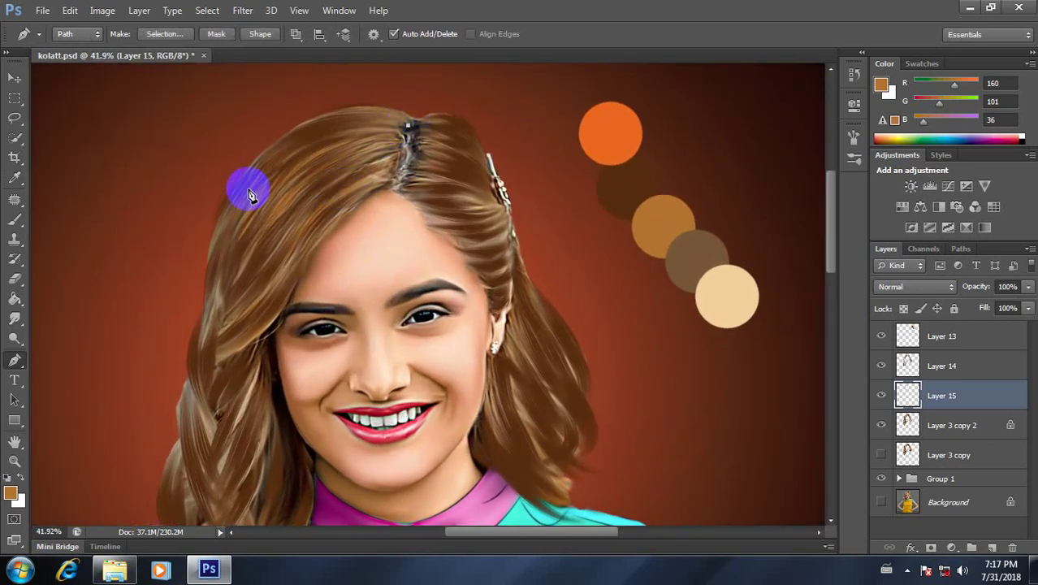
pyautogui.moveTo(225, 238); pyautogui.dragTo(187, 408)
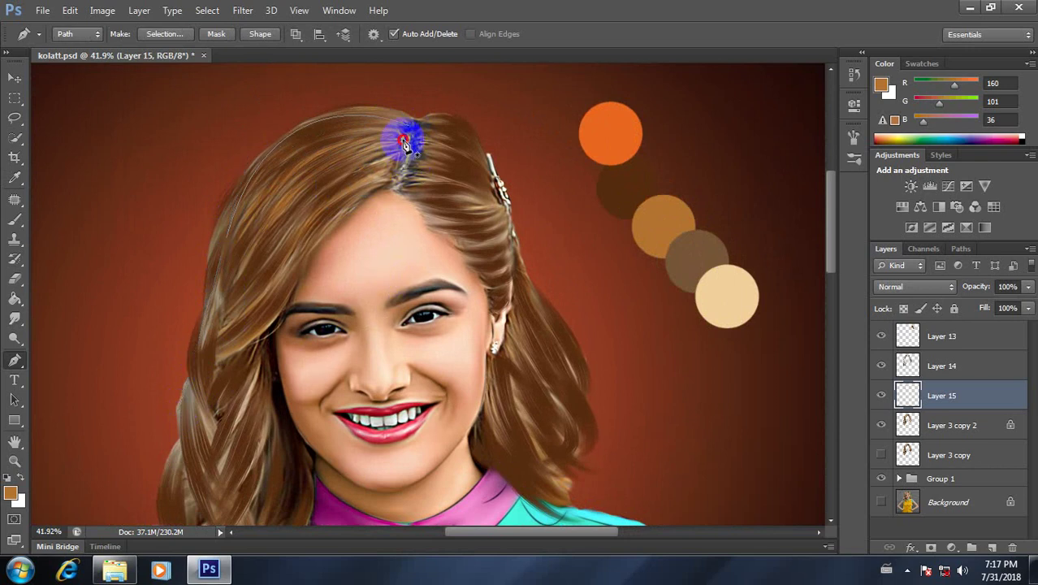
pyautogui.moveTo(430, 276); pyautogui.dragTo(481, 207)
pyautogui.moveTo(270, 246); pyautogui.dragTo(286, 296)
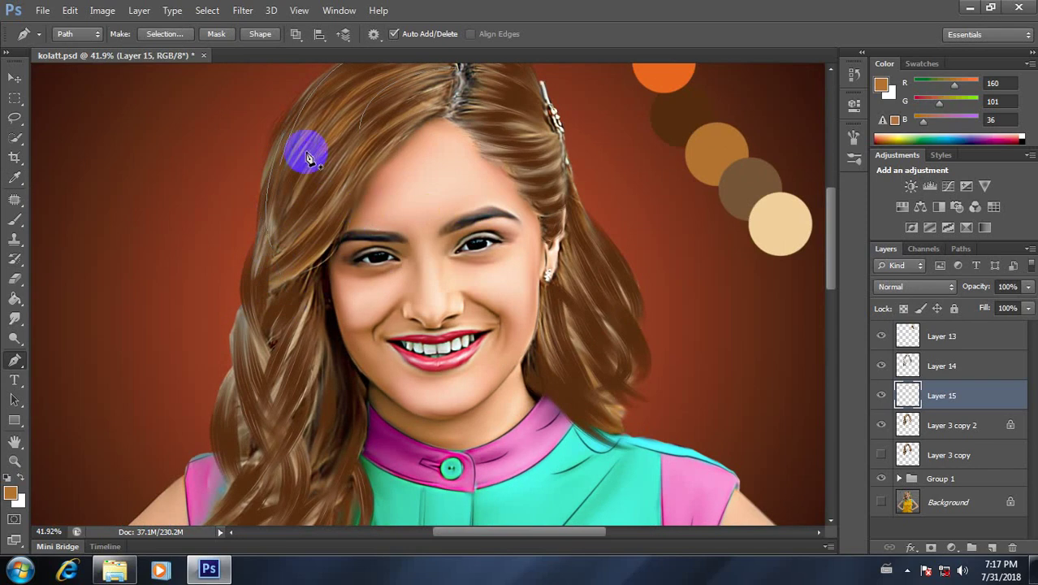
# Reshape the strand's curves and add another strand ending at the left hair edge.
pyautogui.moveTo(300, 151); pyautogui.dragTo(313, 131)
pyautogui.moveTo(270, 246); pyautogui.dragTo(290, 302)
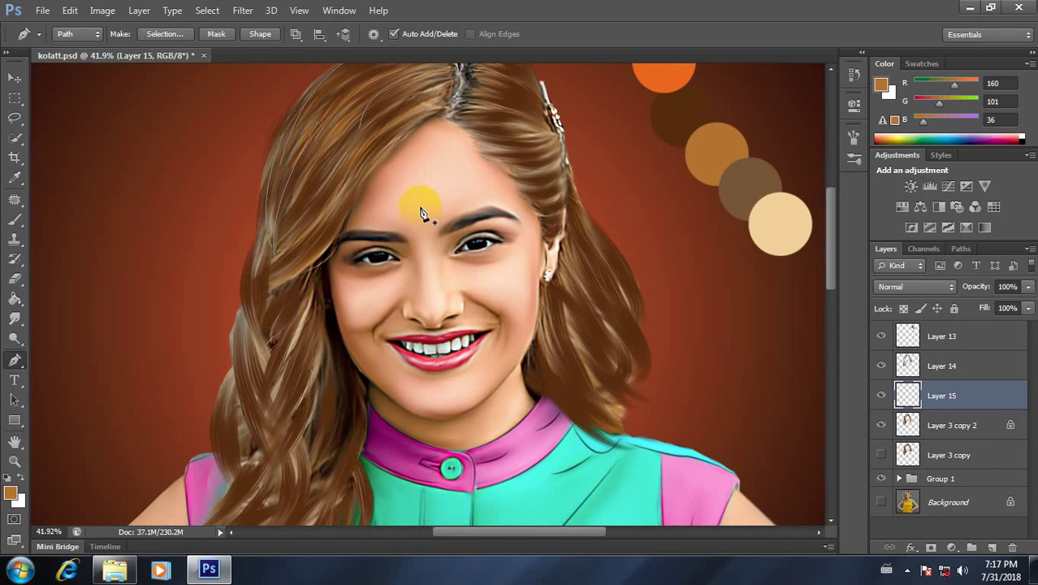
pyautogui.moveTo(278, 249); pyautogui.dragTo(228, 275)
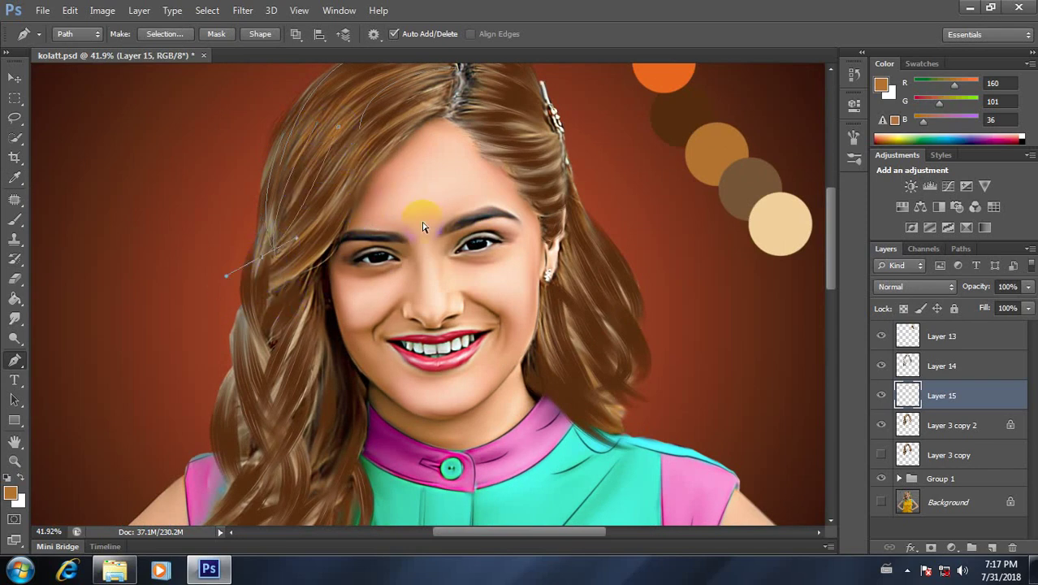
pyautogui.moveTo(363, 146); pyautogui.dragTo(207, 293)
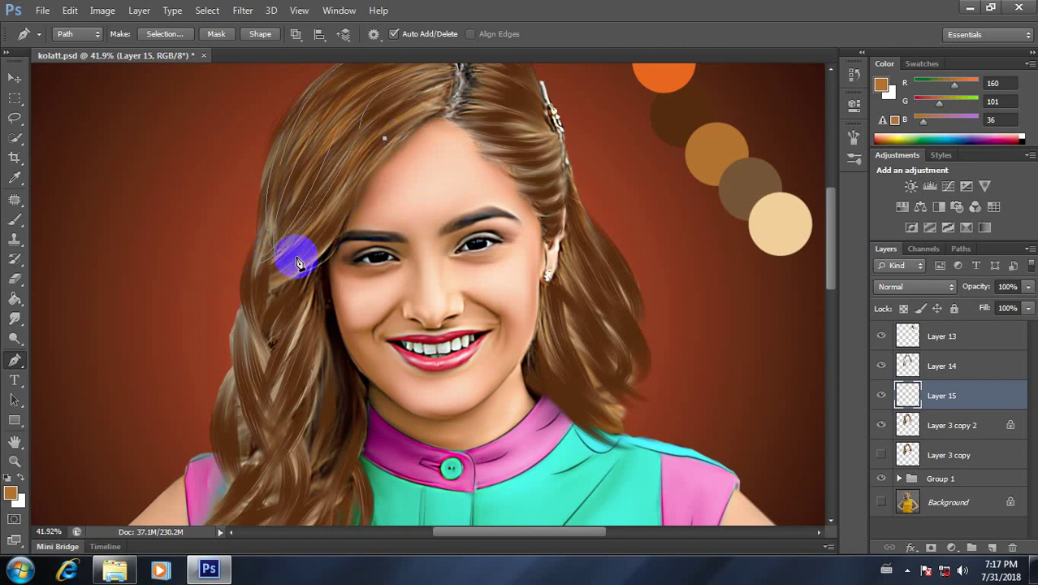
pyautogui.click(361, 236)
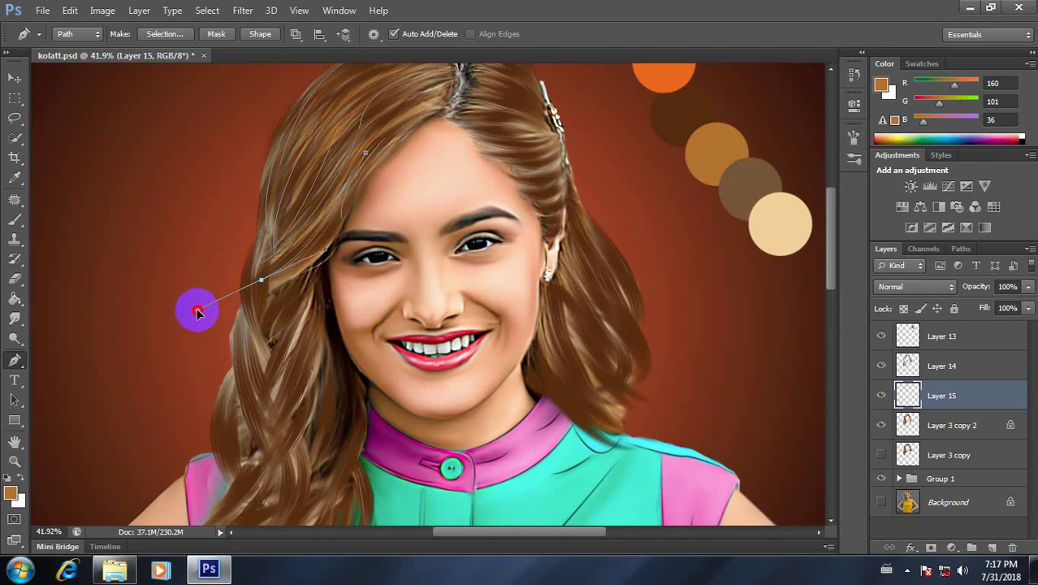
pyautogui.moveTo(248, 299); pyautogui.dragTo(211, 319)
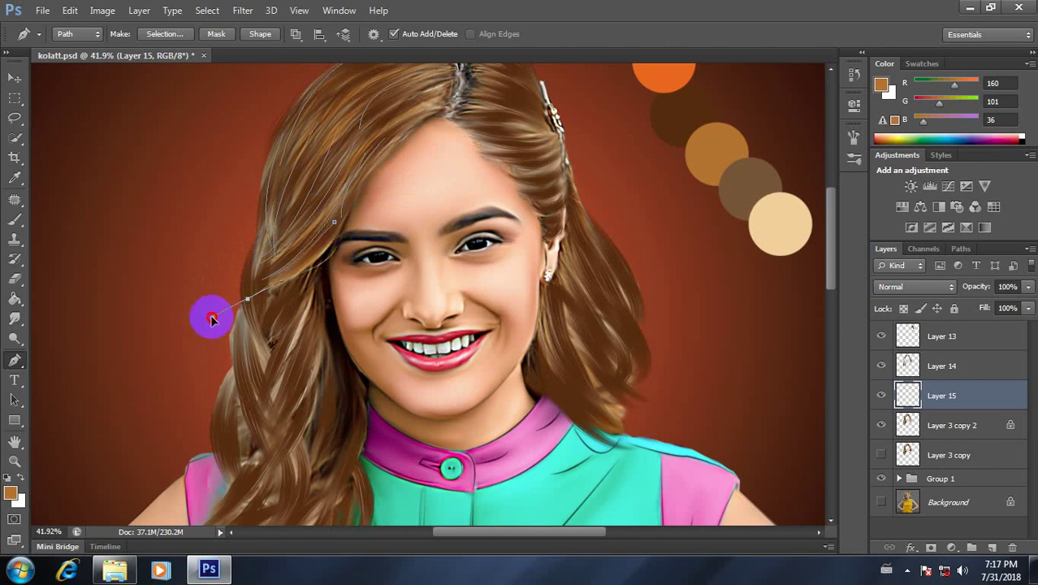
# Stroke the new strand paths with the light brown brush.
pyautogui.rightClick(379, 135)
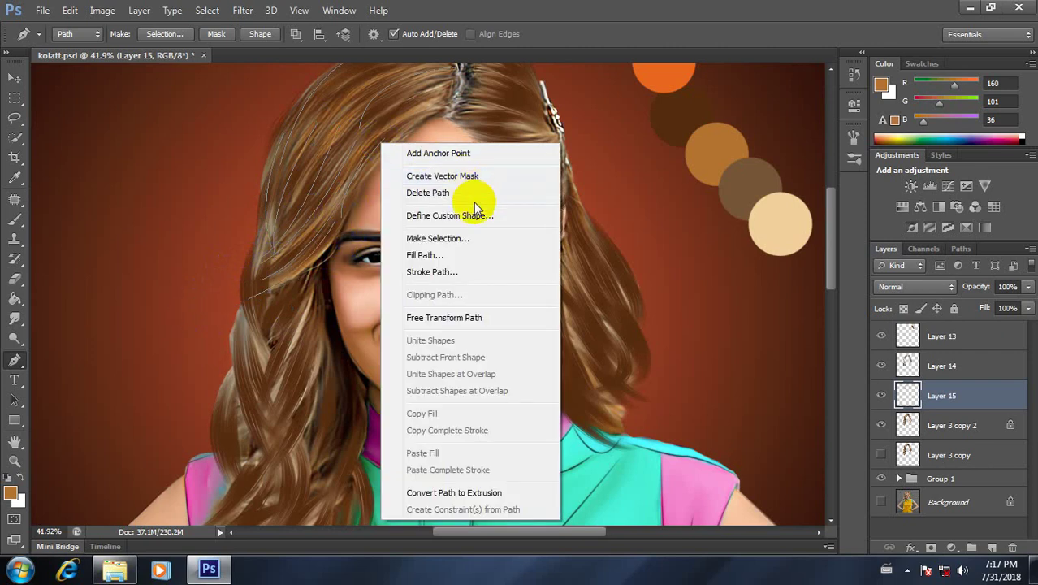
pyautogui.click(442, 271)
pyautogui.click(621, 192)
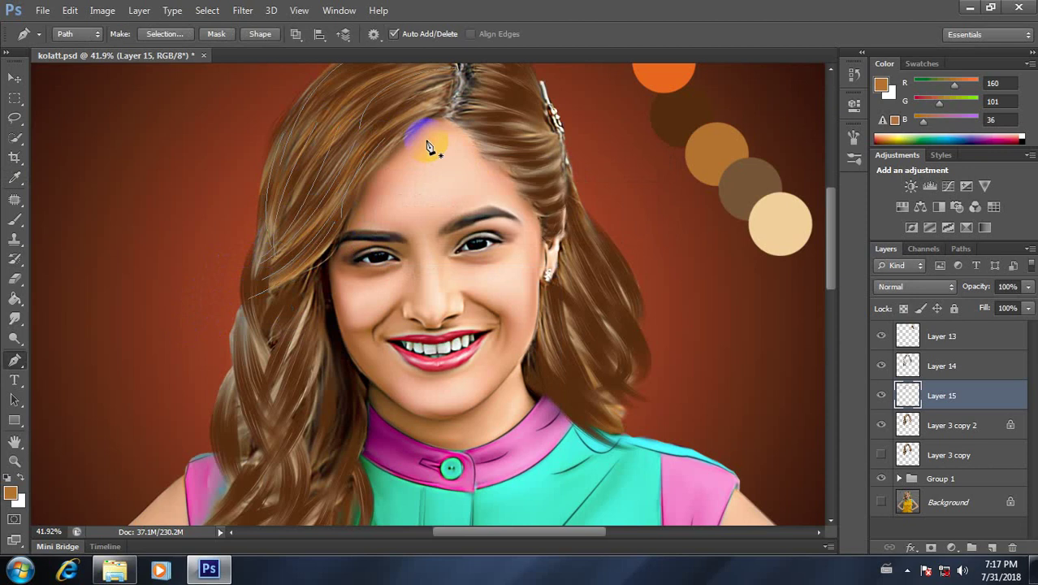
pyautogui.rightClick(421, 133)
# Remove the stroked path and draw a new curved strand down the left hair to the arm edge.
pyautogui.click(430, 164)
pyautogui.scroll(-3, 375, 171)
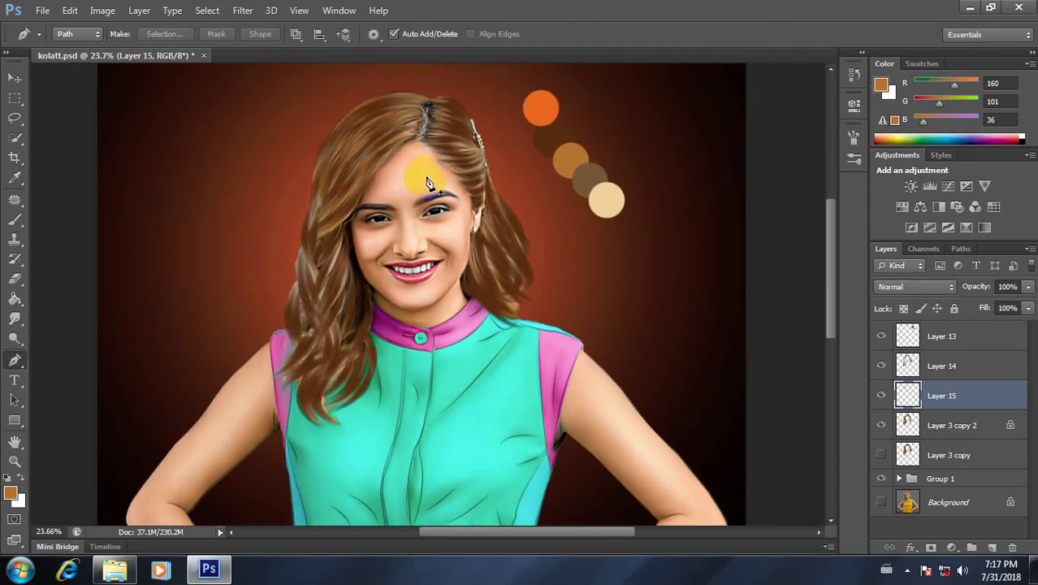
pyautogui.scroll(1, 428, 182)
pyautogui.scroll(1, 398, 235)
pyautogui.scroll(-1, 390, 227)
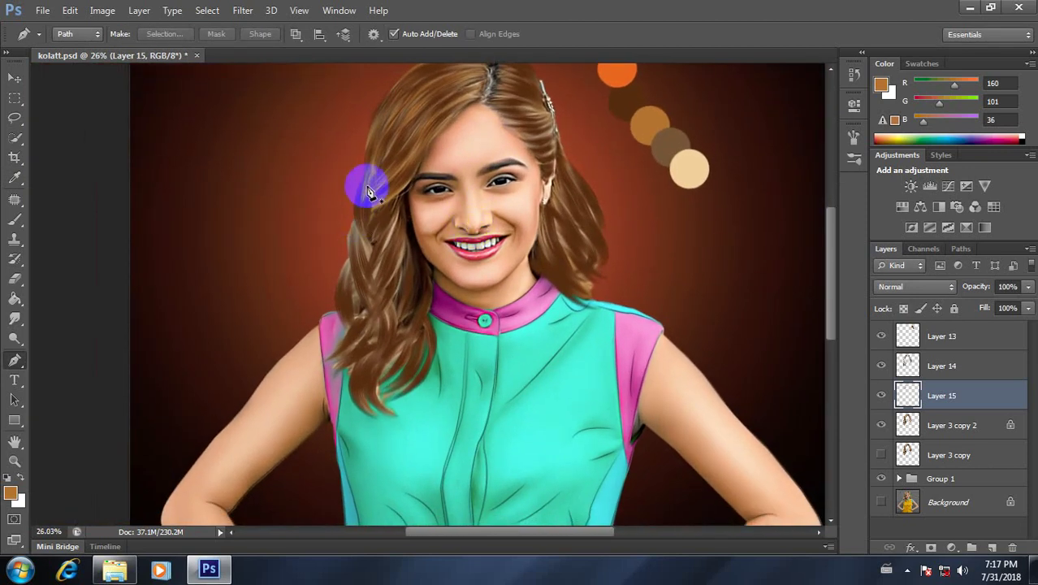
pyautogui.click(373, 162)
pyautogui.moveTo(373, 256); pyautogui.dragTo(403, 287)
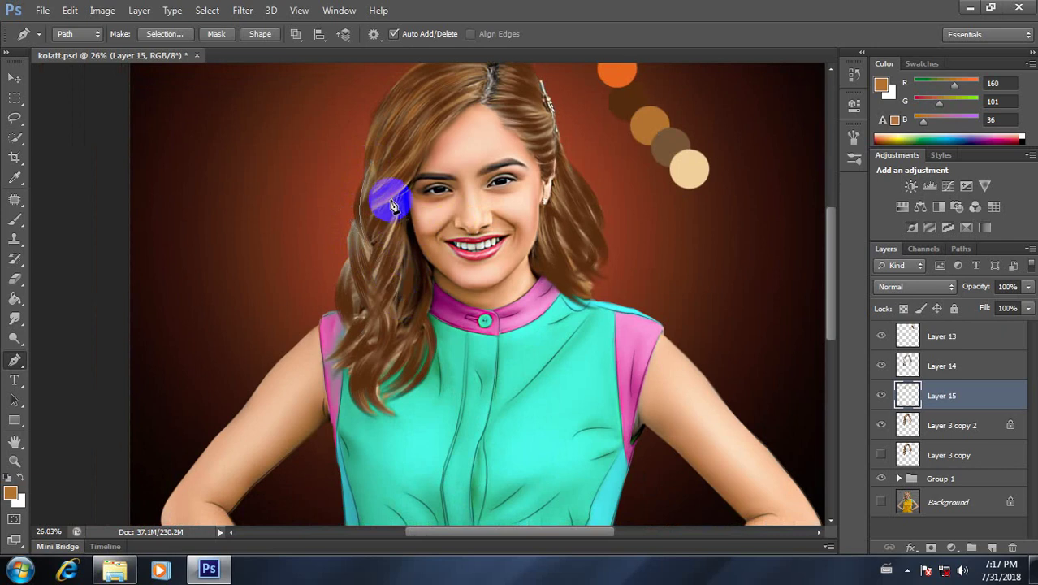
pyautogui.moveTo(392, 205); pyautogui.dragTo(362, 256)
pyautogui.moveTo(393, 210); pyautogui.dragTo(367, 280)
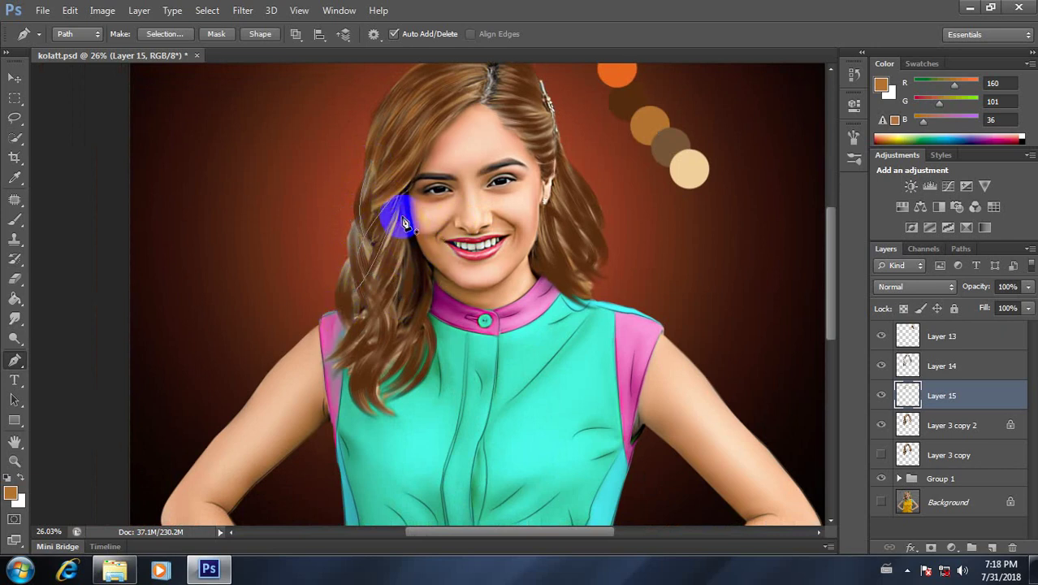
pyautogui.moveTo(362, 308); pyautogui.dragTo(328, 337)
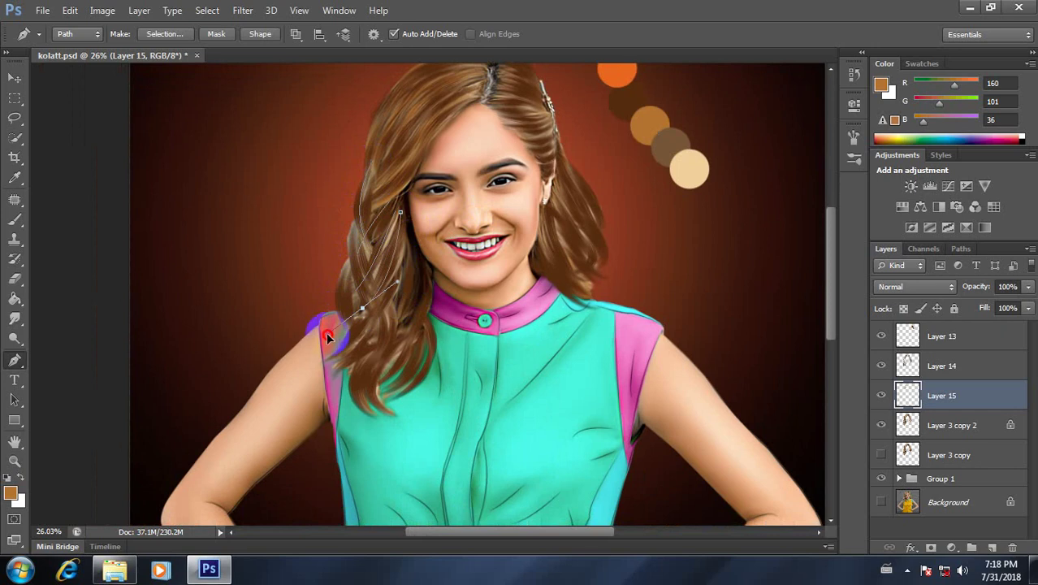
# Stroke that strand path with the brush, then delete the path.
pyautogui.rightClick(406, 234)
pyautogui.click(443, 301)
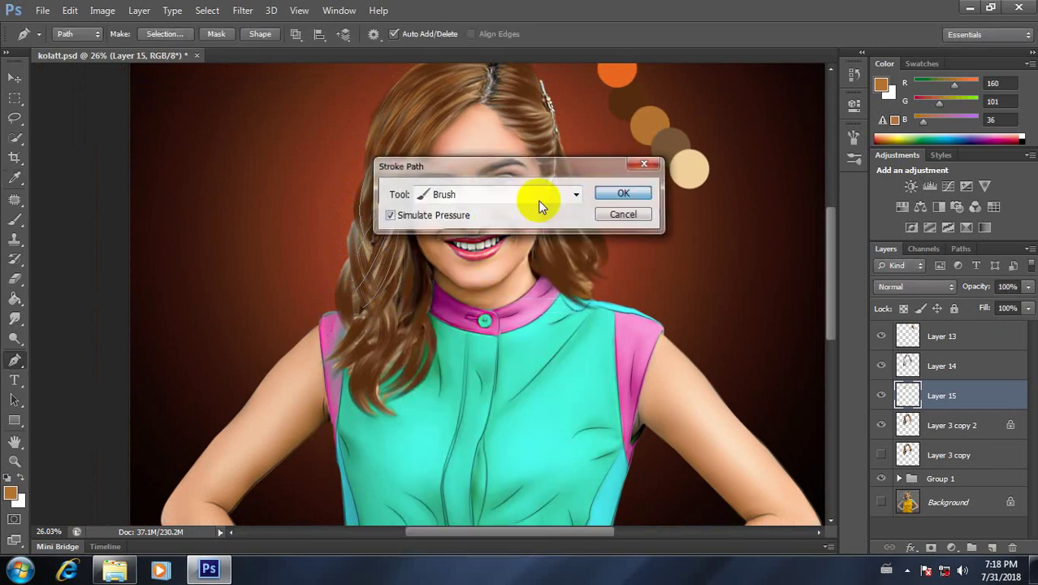
pyautogui.press('Return')
pyautogui.rightClick(434, 195)
pyautogui.click(458, 220)
# Draw another curved strand path running down the hair toward the shoulder.
pyautogui.scroll(-2, 416, 224)
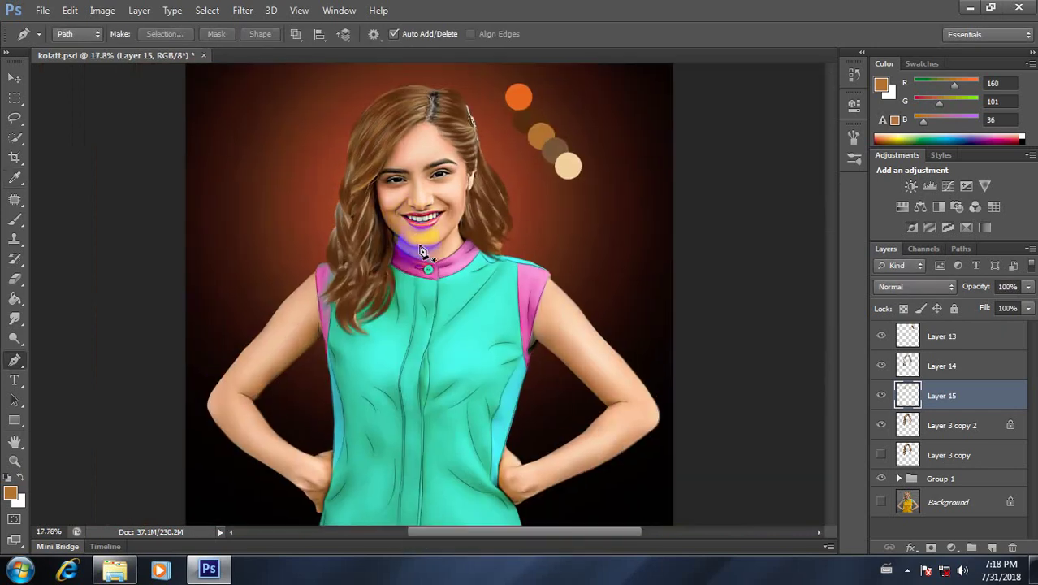
pyautogui.scroll(2, 415, 224)
pyautogui.scroll(2, 414, 221)
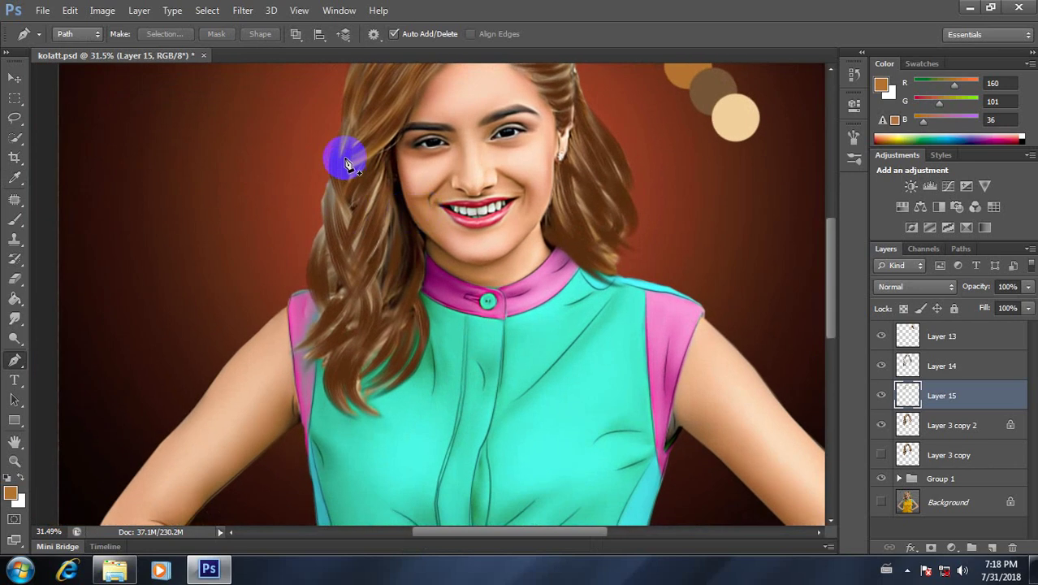
pyautogui.click(346, 138)
pyautogui.moveTo(365, 221)
pyautogui.mouseDown()
pyautogui.moveTo(402, 262)
pyautogui.moveTo(385, 182)
pyautogui.mouseUp()
pyautogui.moveTo(360, 272); pyautogui.dragTo(298, 323)
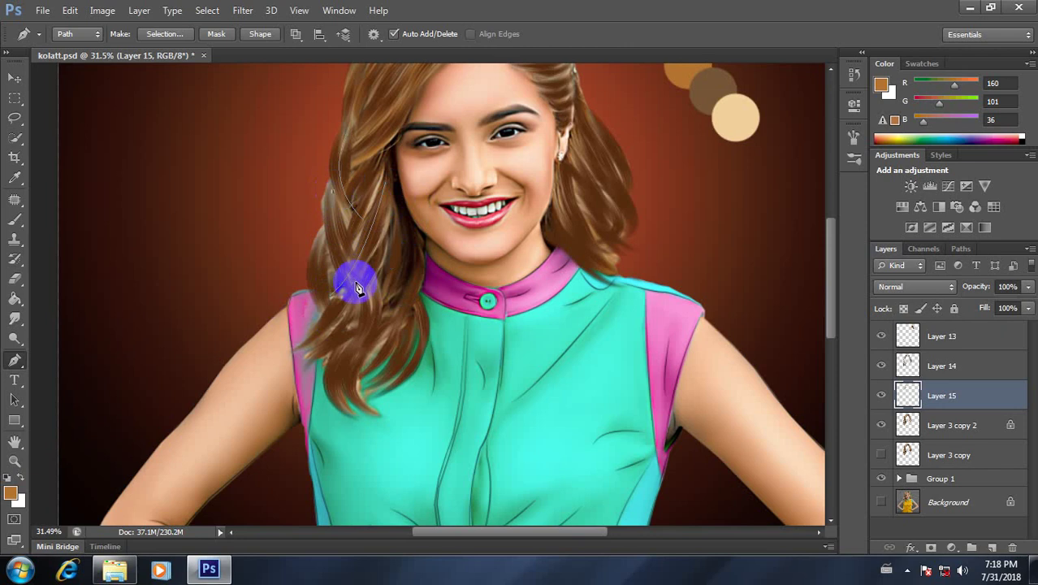
pyautogui.moveTo(361, 287)
pyautogui.mouseDown()
pyautogui.moveTo(391, 314)
pyautogui.moveTo(412, 261)
pyautogui.mouseUp()
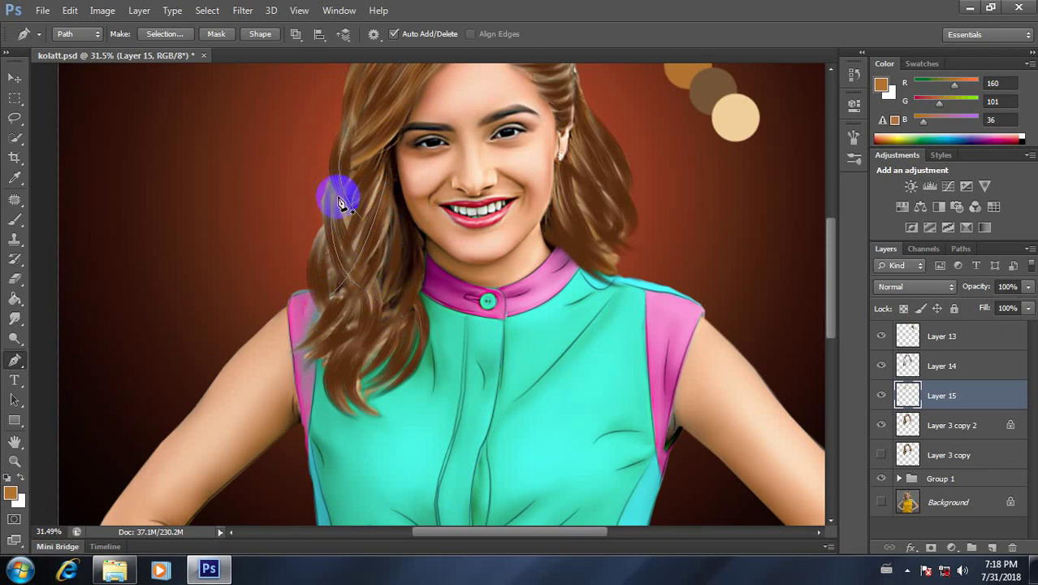
pyautogui.moveTo(339, 202); pyautogui.dragTo(353, 235)
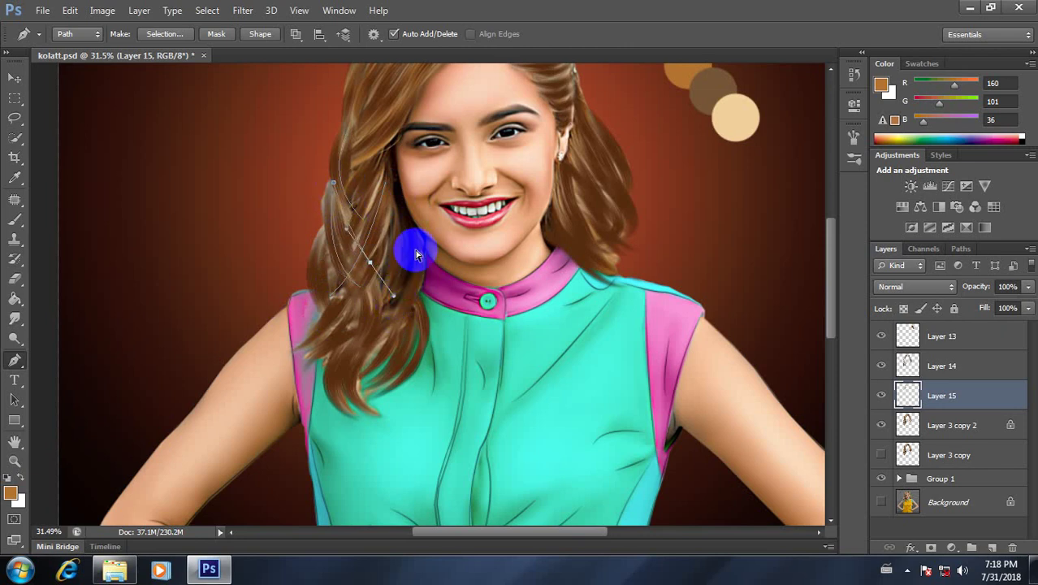
pyautogui.moveTo(378, 167); pyautogui.dragTo(324, 270)
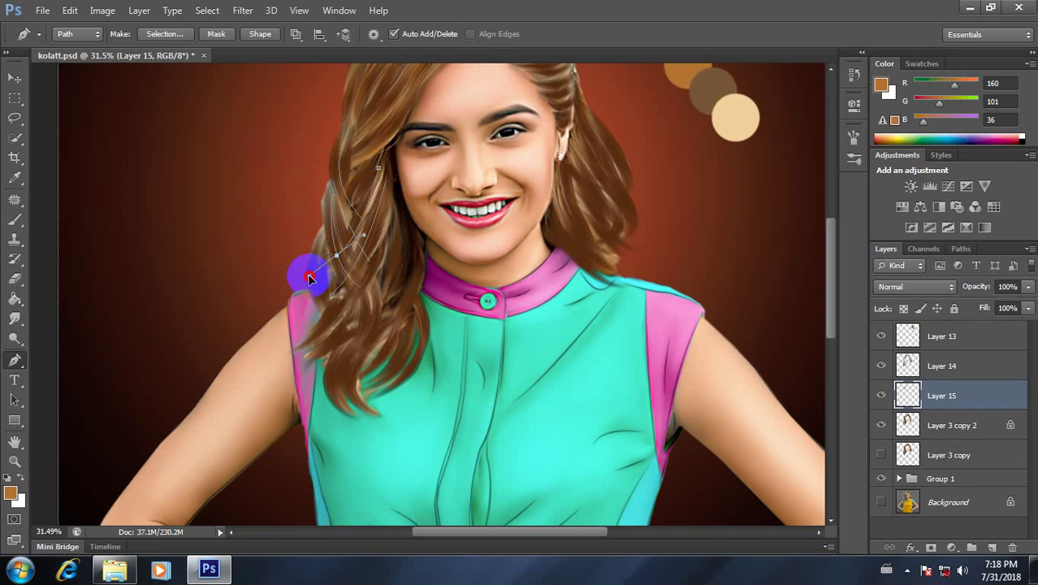
pyautogui.moveTo(388, 194); pyautogui.dragTo(345, 296)
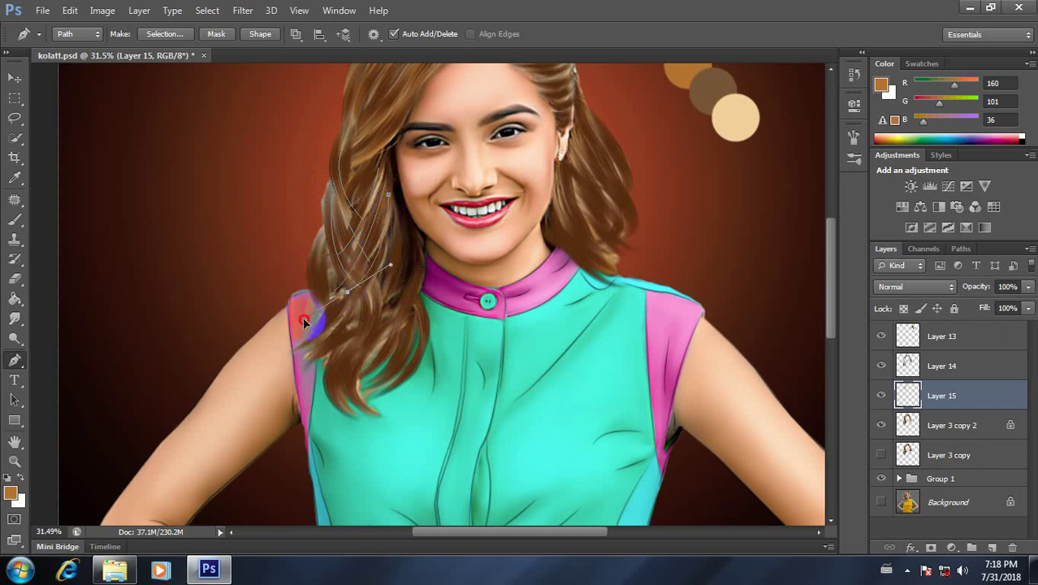
# Brush-stroke the shoulder strand onto the hair and delete its path.
pyautogui.rightClick(388, 195)
pyautogui.click(486, 305)
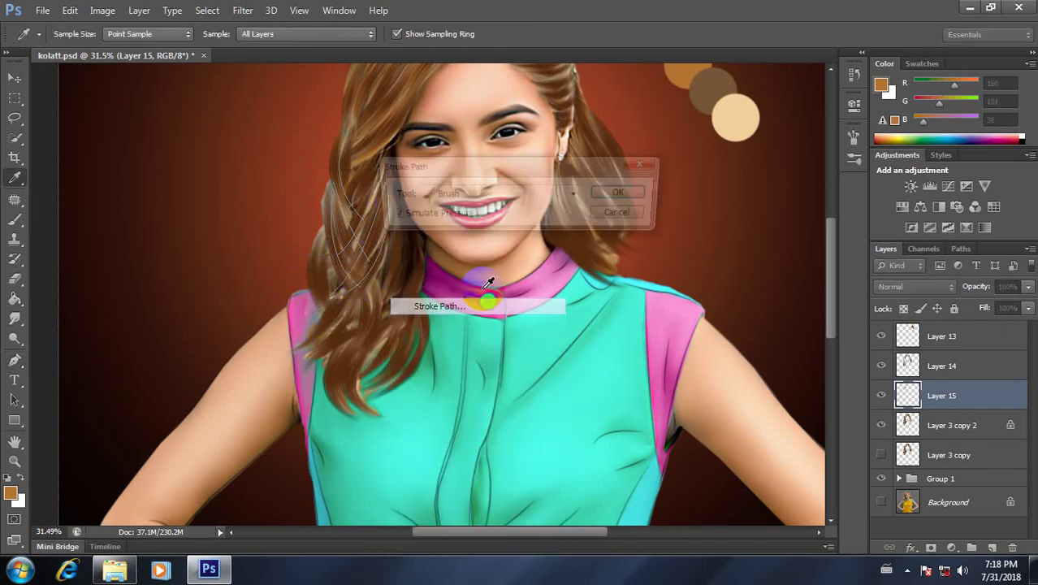
pyautogui.click(618, 191)
pyautogui.rightClick(420, 202)
pyautogui.click(454, 227)
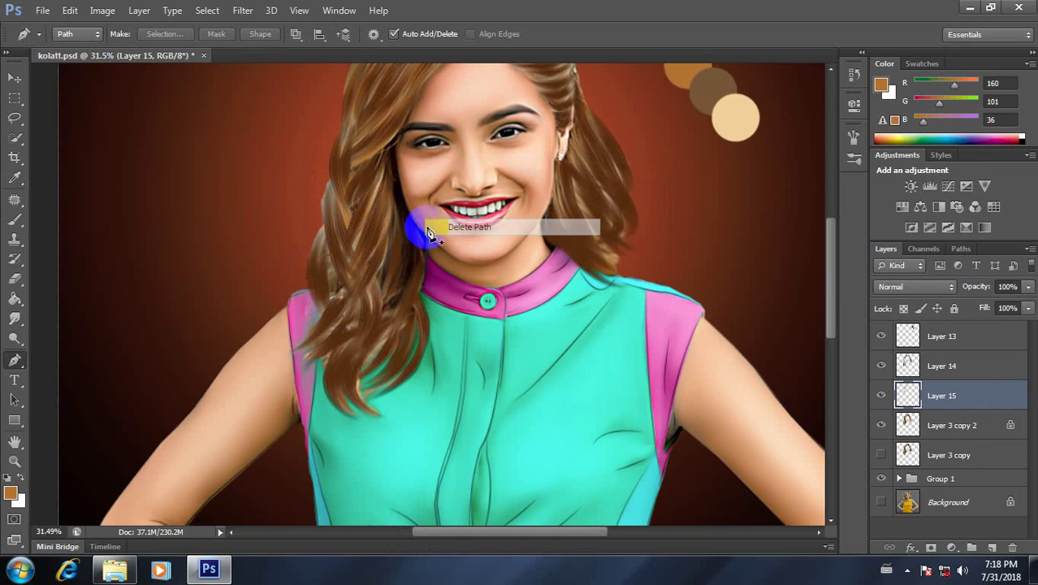
# Draw and reshape a long curved strand path reaching the hair tips.
pyautogui.scroll(-2, 394, 213)
pyautogui.scroll(3, 394, 231)
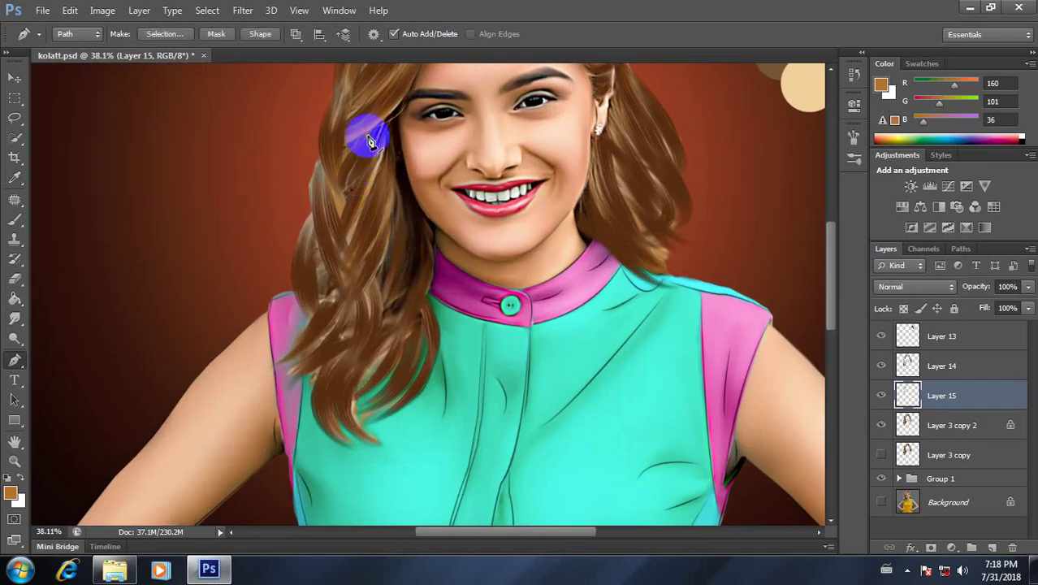
pyautogui.moveTo(370, 141); pyautogui.dragTo(332, 207)
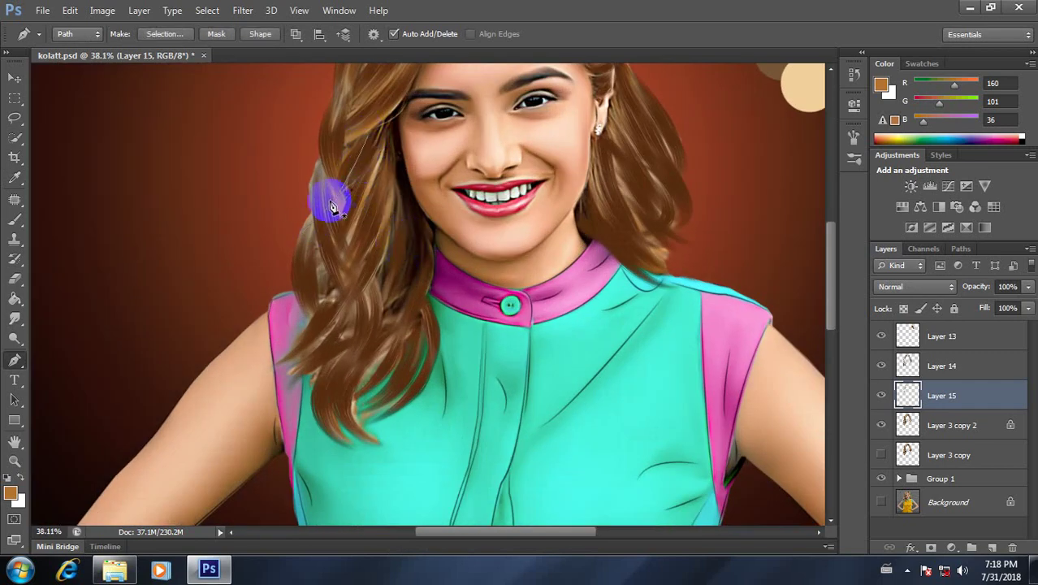
pyautogui.moveTo(360, 282); pyautogui.dragTo(413, 300)
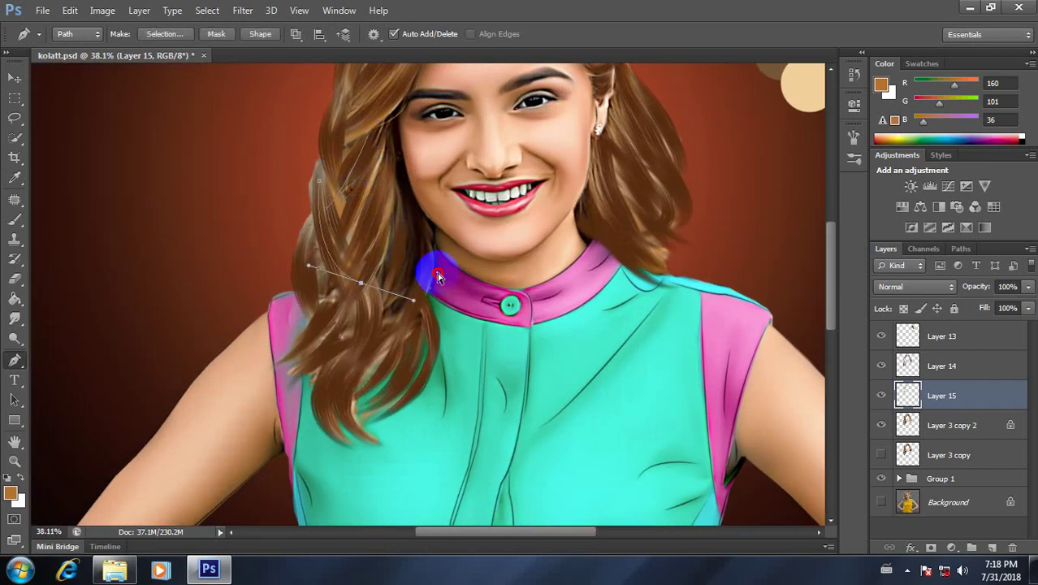
pyautogui.moveTo(399, 282); pyautogui.dragTo(409, 266)
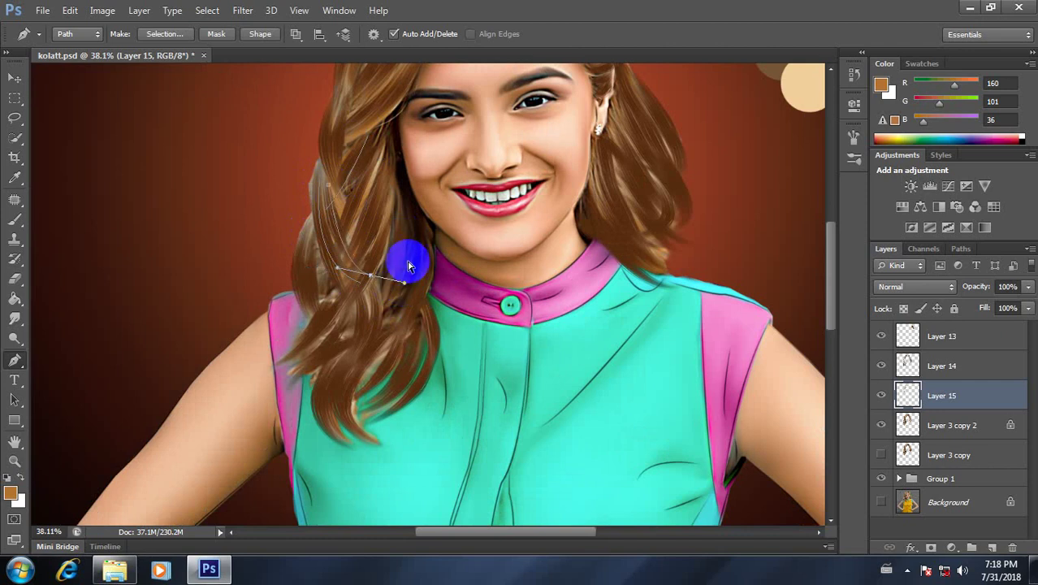
pyautogui.moveTo(329, 282); pyautogui.dragTo(290, 310)
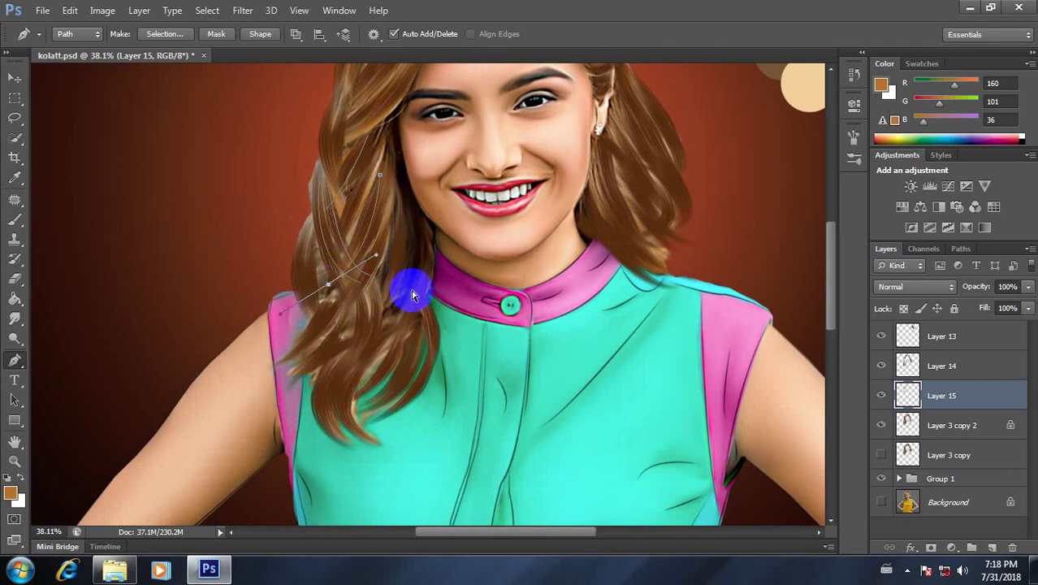
pyautogui.moveTo(379, 174); pyautogui.dragTo(394, 206)
pyautogui.moveTo(327, 284); pyautogui.dragTo(314, 370)
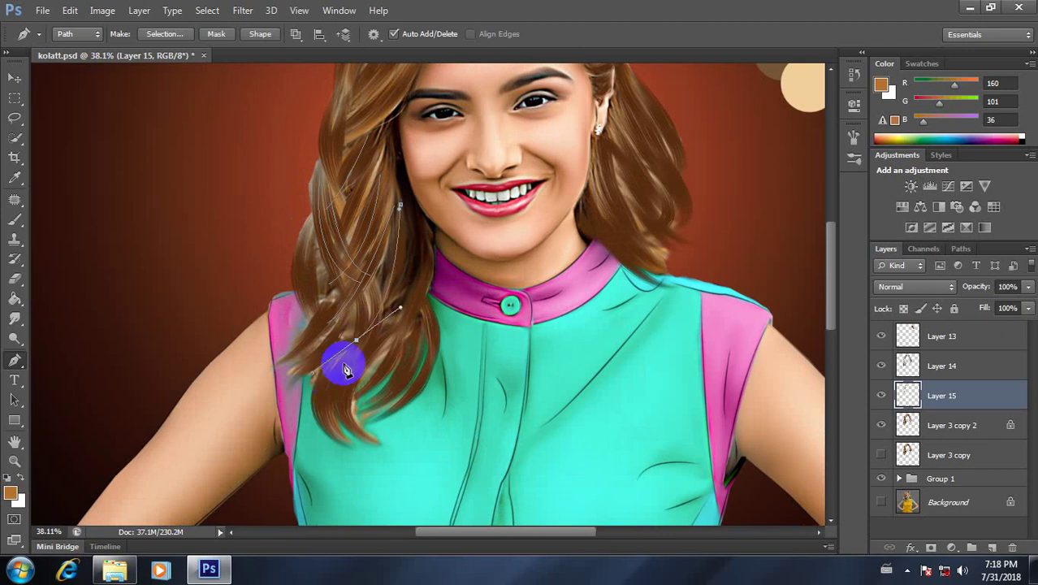
pyautogui.moveTo(417, 273); pyautogui.dragTo(399, 282)
pyautogui.moveTo(329, 364); pyautogui.dragTo(290, 376)
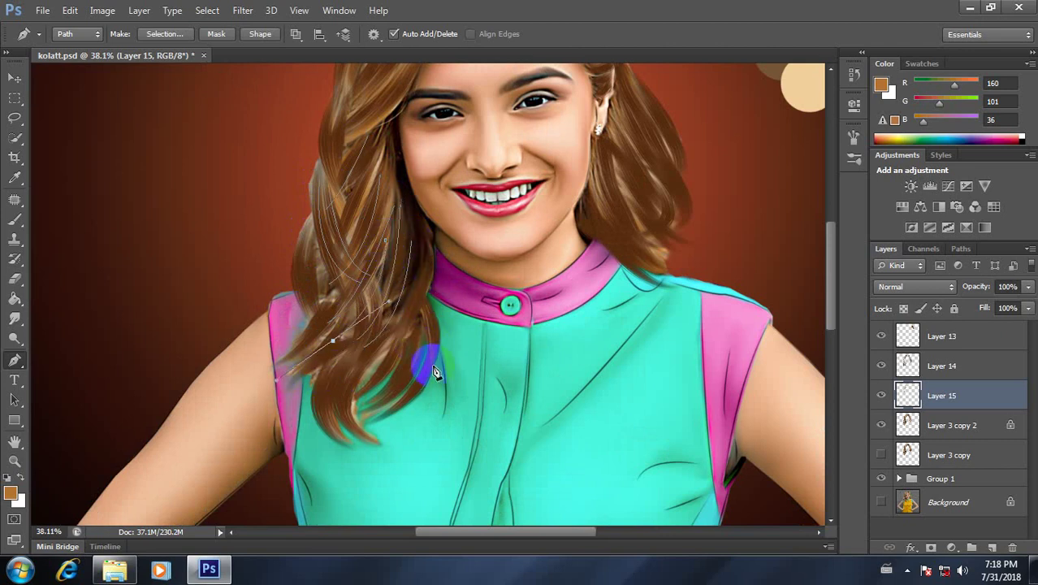
pyautogui.moveTo(401, 328); pyautogui.dragTo(376, 384)
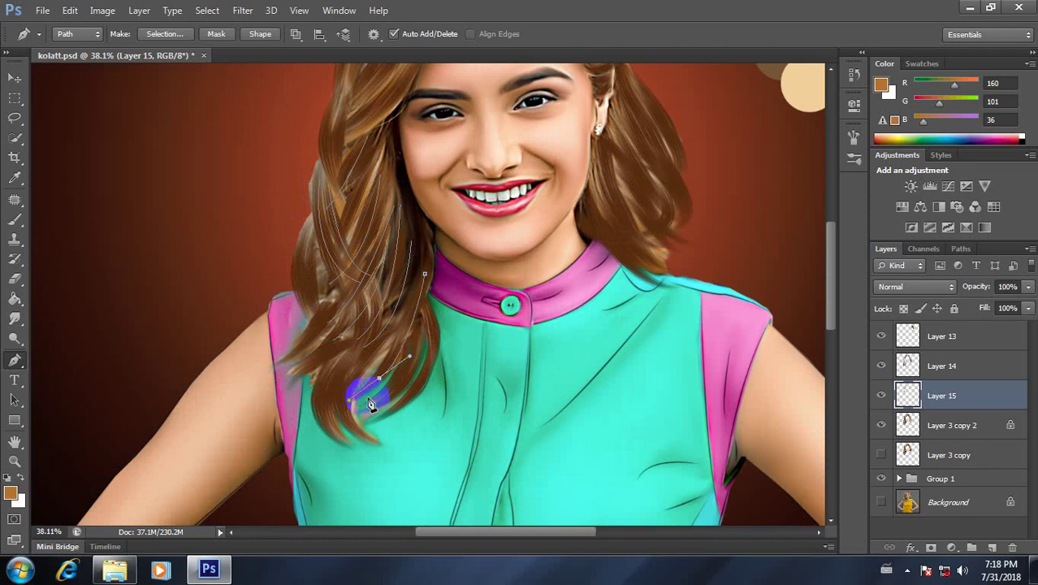
pyautogui.press('Escape')
# Add a second strand path curving from the hair toward the shirt.
pyautogui.click(402, 312)
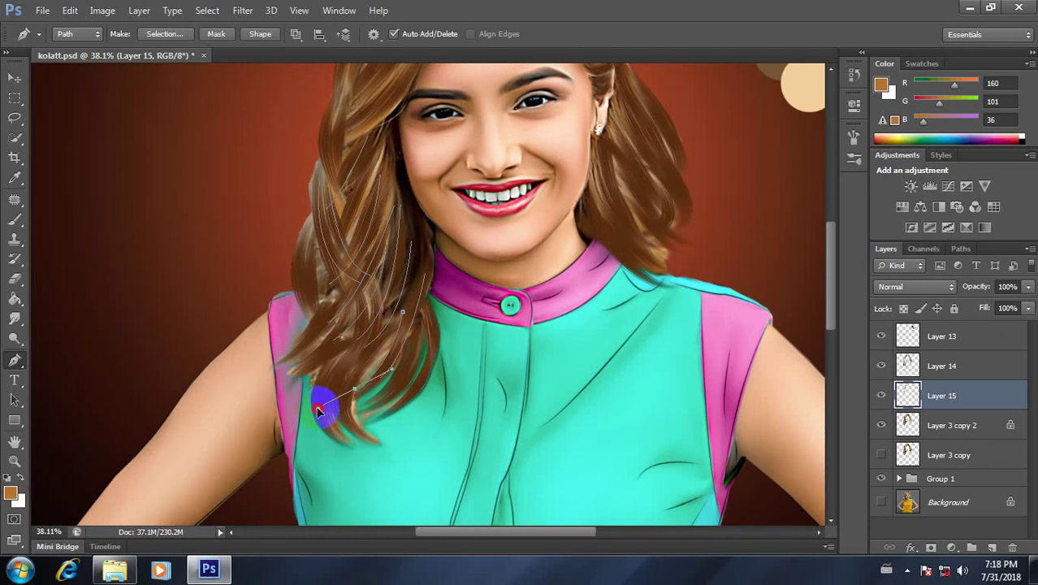
pyautogui.click(401, 334)
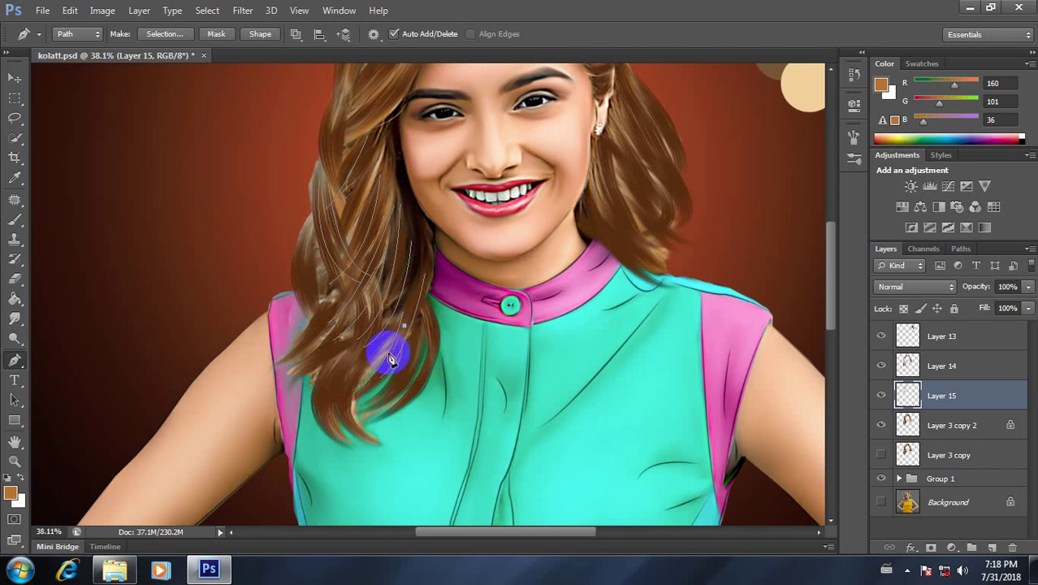
pyautogui.click(352, 427)
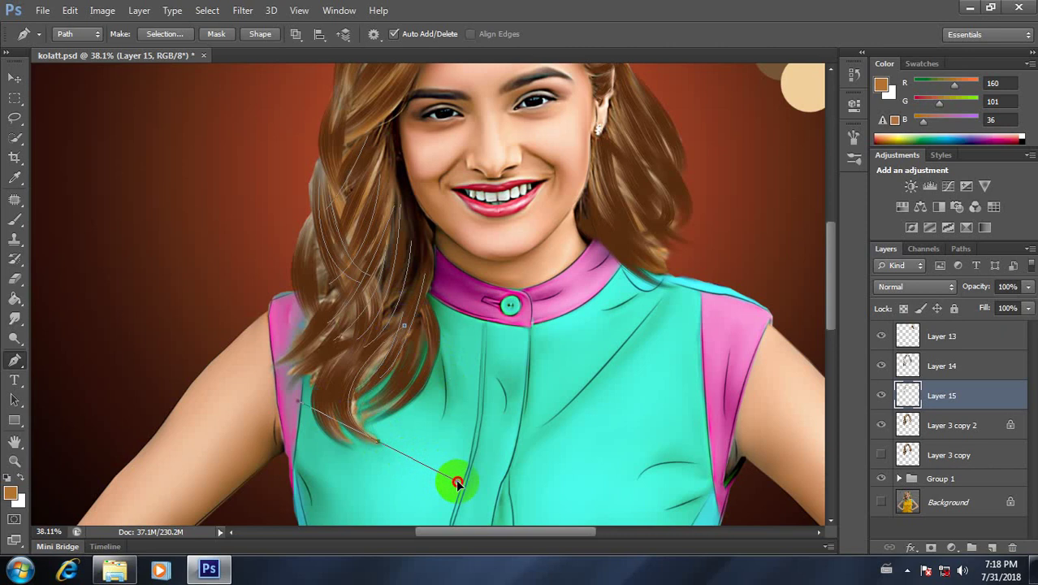
pyautogui.click(379, 370)
pyautogui.click(373, 393)
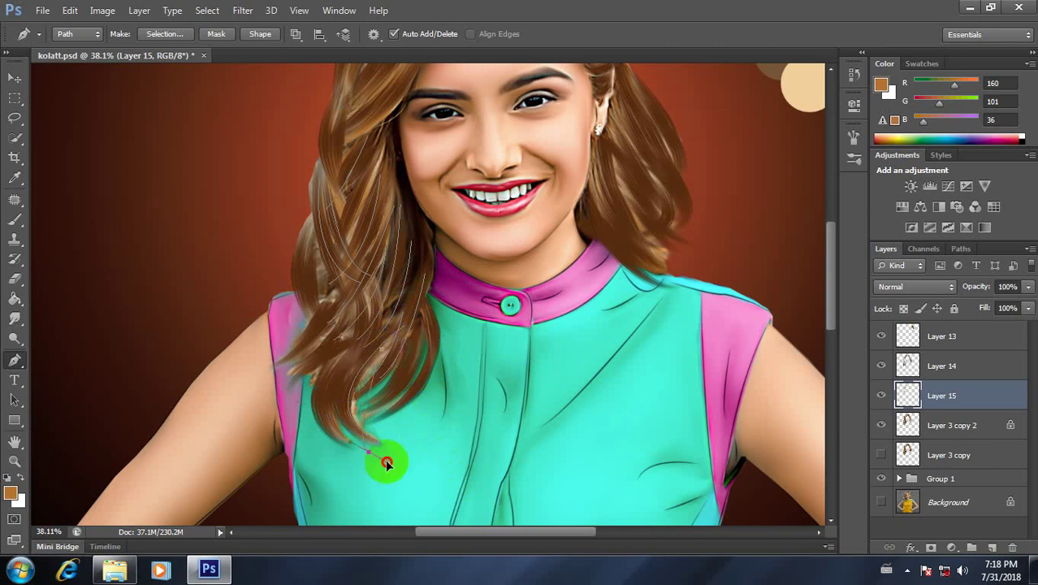
pyautogui.moveTo(386, 463); pyautogui.dragTo(415, 471)
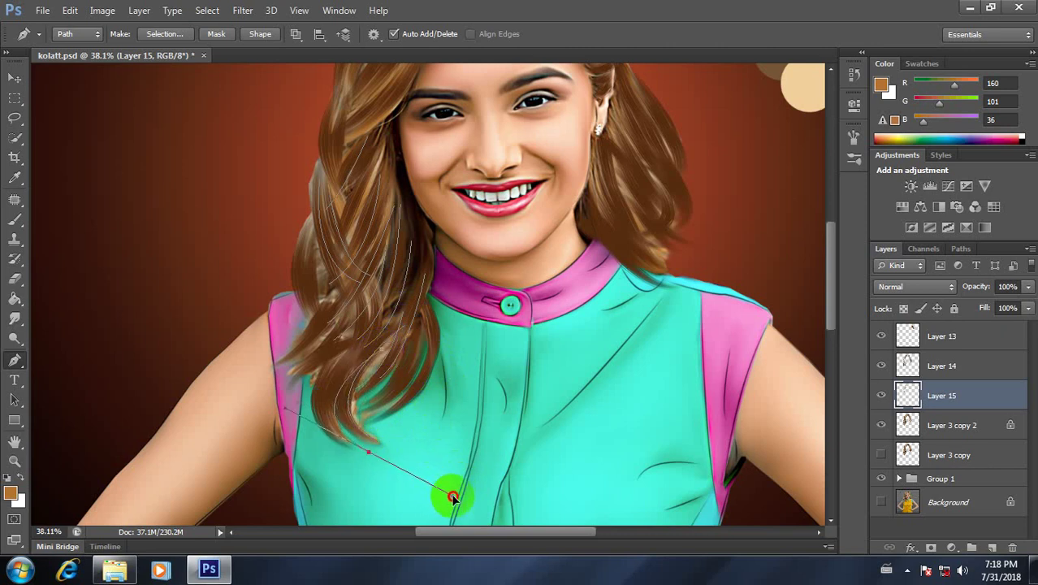
pyautogui.click(374, 328)
pyautogui.moveTo(350, 455); pyautogui.dragTo(446, 489)
pyautogui.click(349, 376)
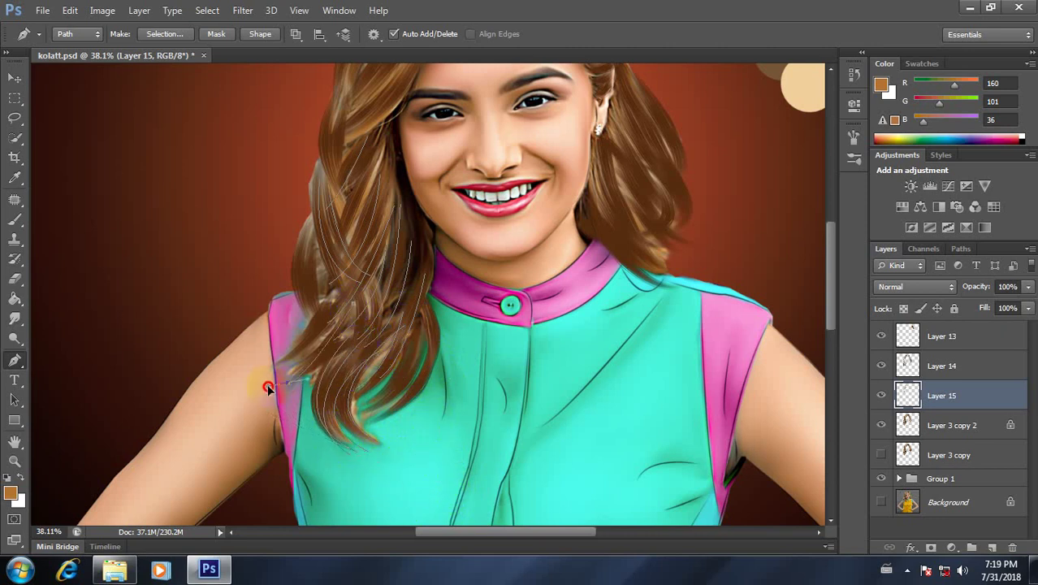
# Draw one more strand path on the hair near the sleeve.
pyautogui.moveTo(359, 371)
pyautogui.mouseDown()
pyautogui.moveTo(344, 317)
pyautogui.moveTo(288, 382)
pyautogui.mouseUp()
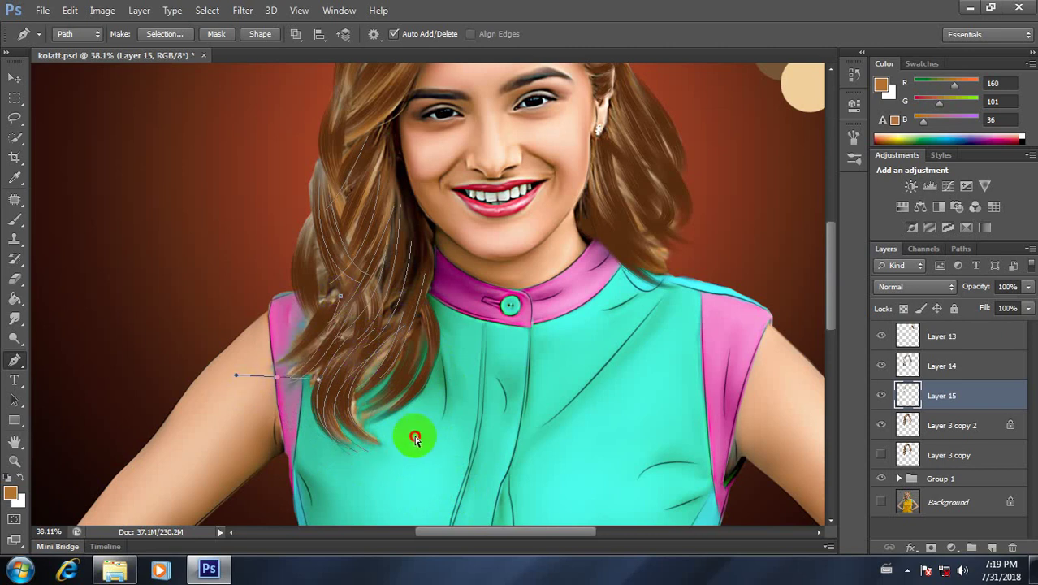
pyautogui.click(380, 312)
pyautogui.click(363, 303)
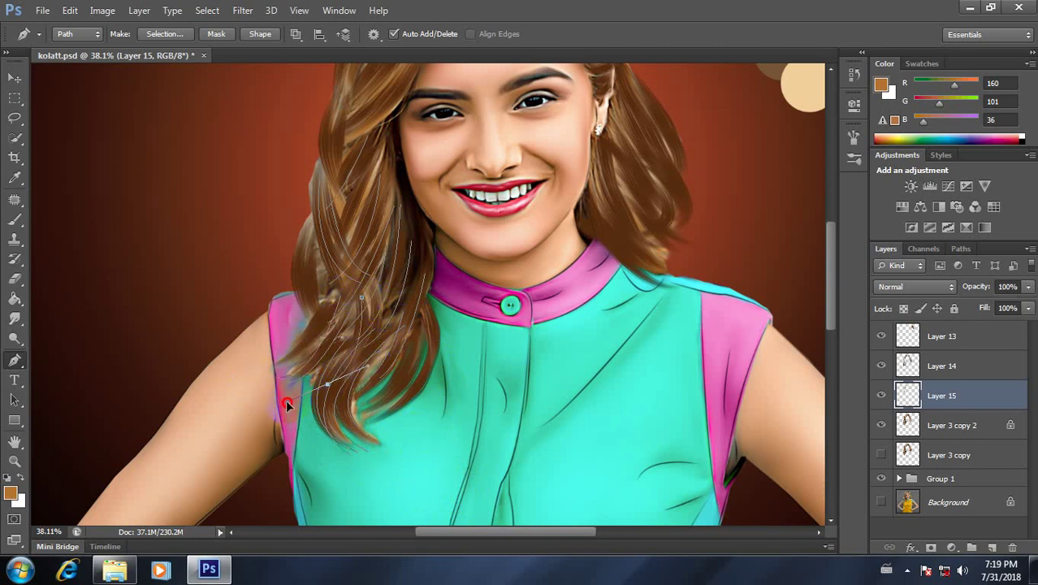
pyautogui.click(386, 288)
pyautogui.click(370, 349)
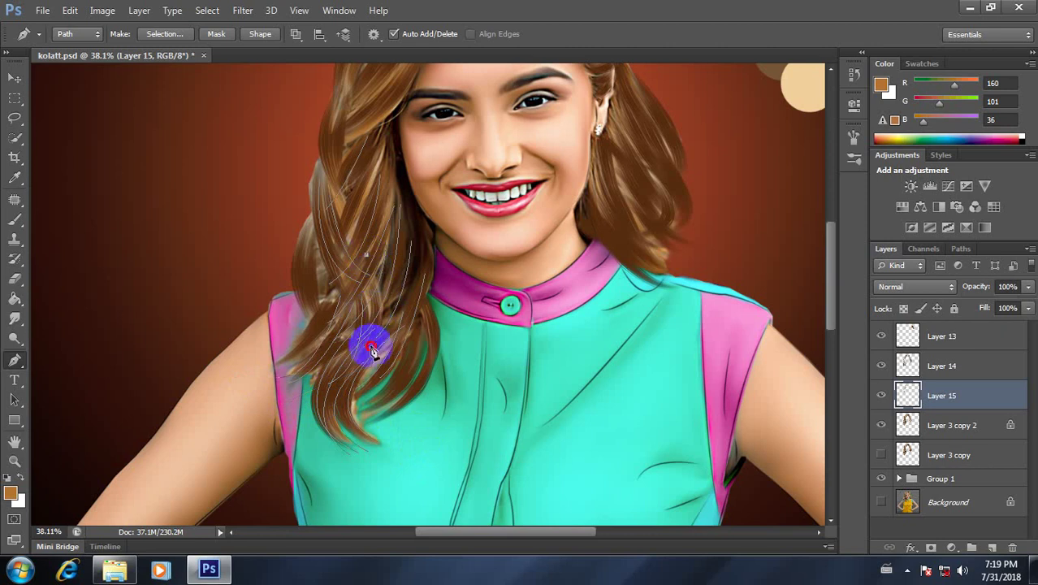
# Stroke these strand paths with the brush and delete the paths.
pyautogui.rightClick(370, 308)
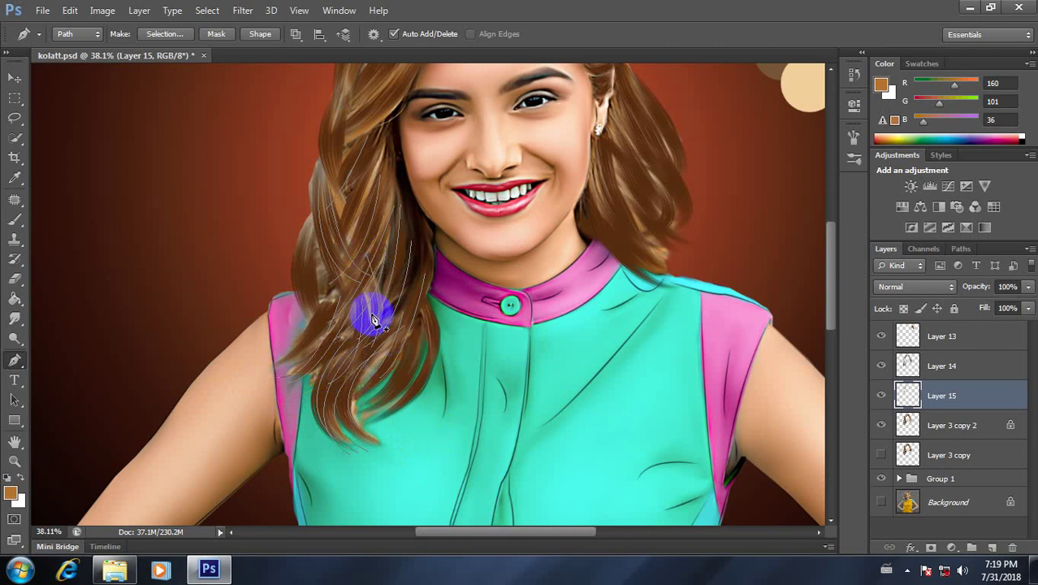
pyautogui.click(422, 306)
pyautogui.click(615, 194)
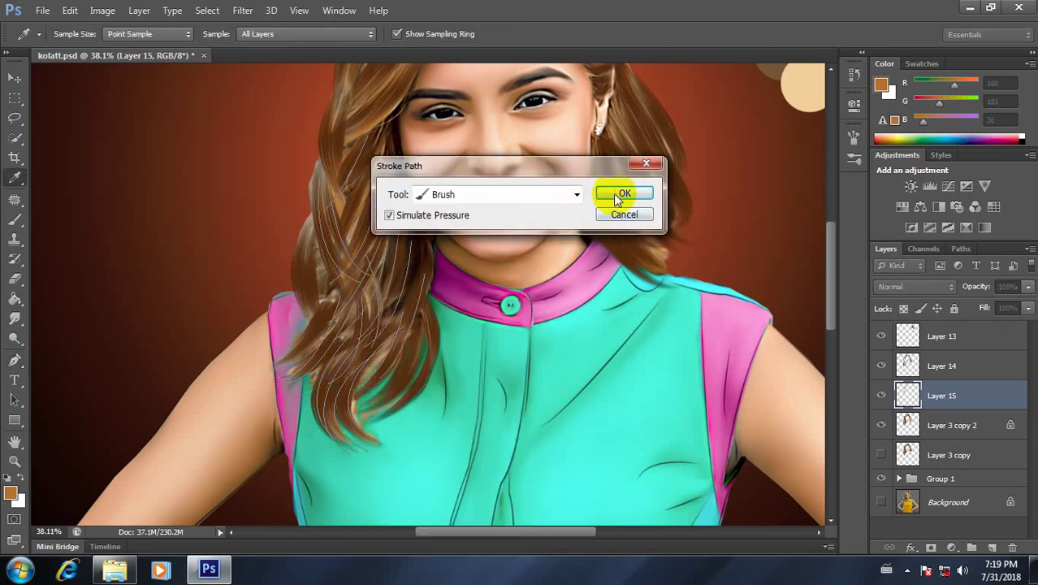
pyautogui.rightClick(387, 291)
pyautogui.click(430, 225)
# Fit the image on screen, zoom in, and draw a closed strand path from the collar edge.
pyautogui.hotkey('ctrl', '0')
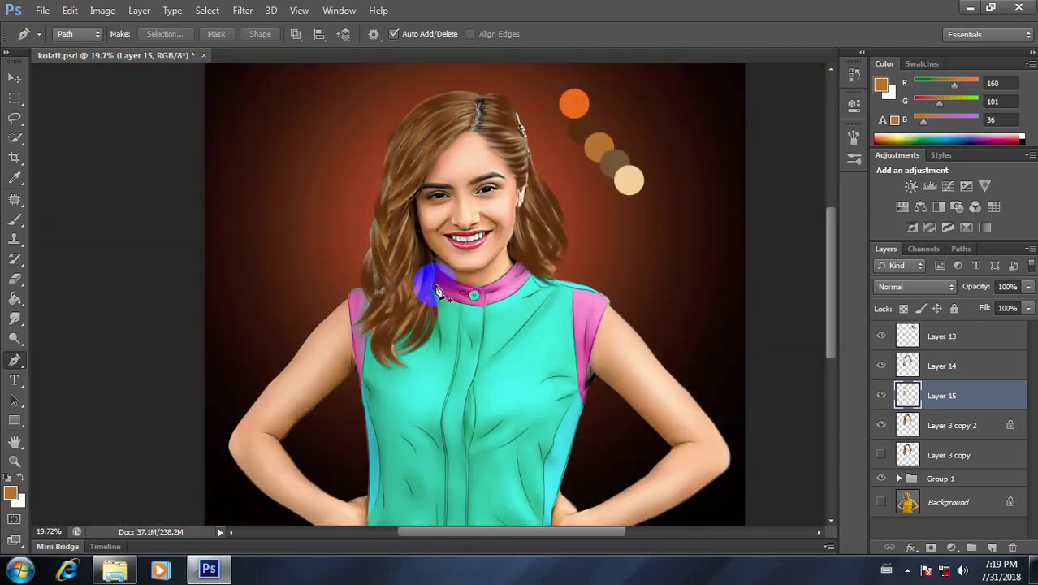
pyautogui.scroll(3, 359, 289)
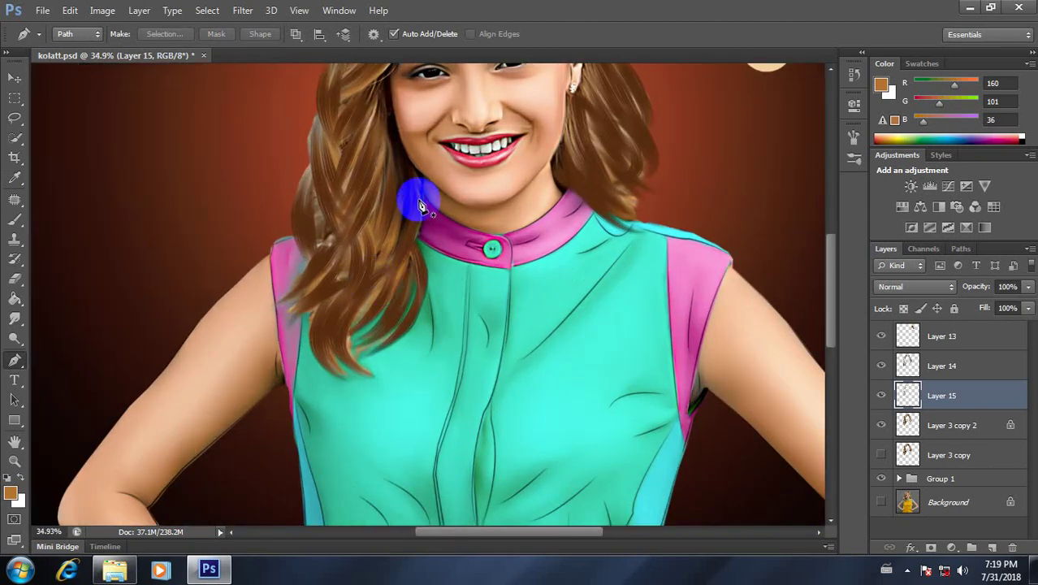
pyautogui.click(412, 244)
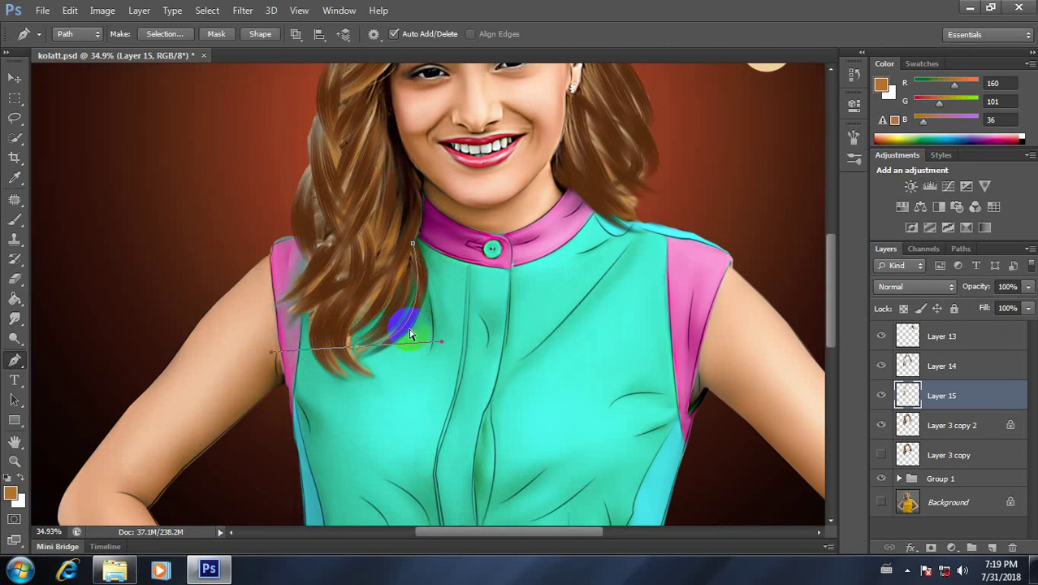
pyautogui.moveTo(410, 333); pyautogui.dragTo(414, 288)
pyautogui.click(386, 333)
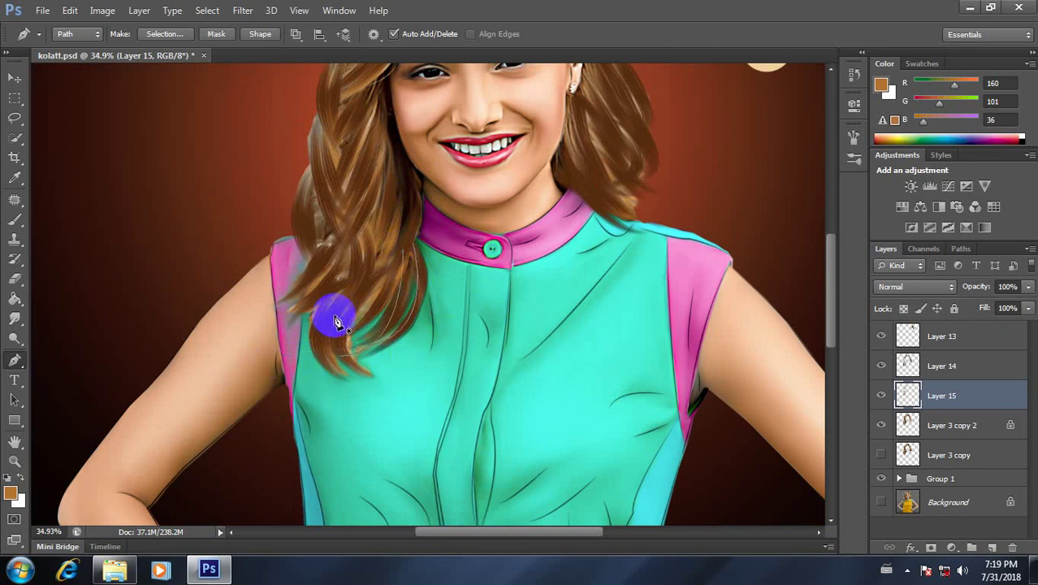
pyautogui.moveTo(367, 386); pyautogui.dragTo(452, 390)
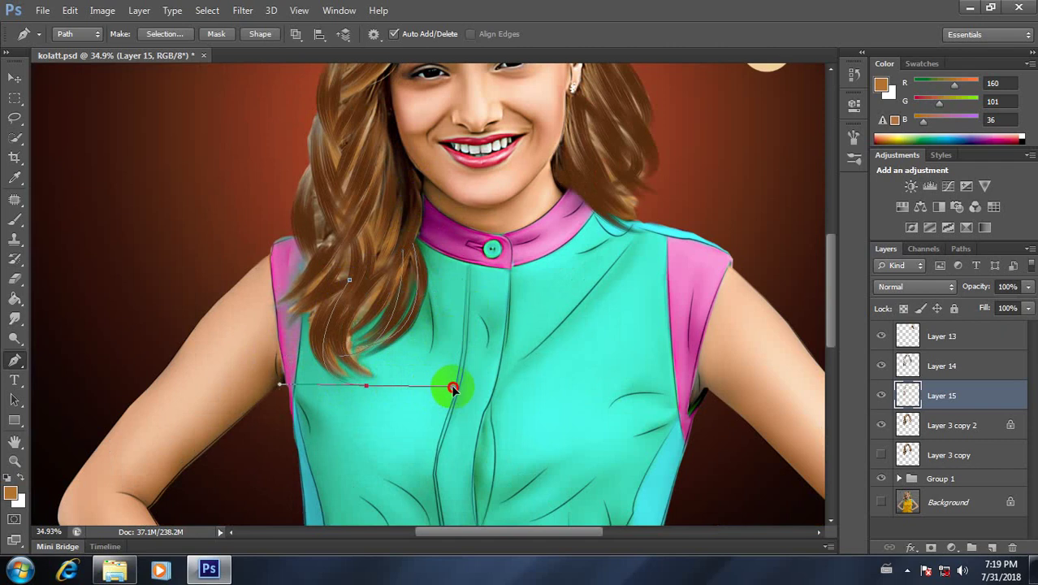
pyautogui.click(355, 280)
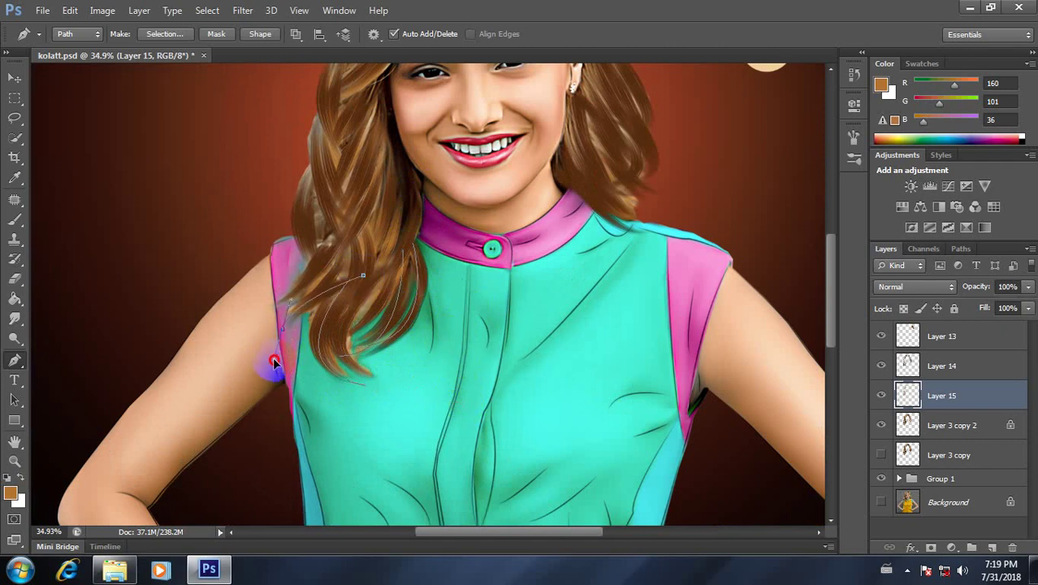
# Draw several more curved strand paths following the lower left locks of hair.
pyautogui.moveTo(335, 291); pyautogui.dragTo(309, 308)
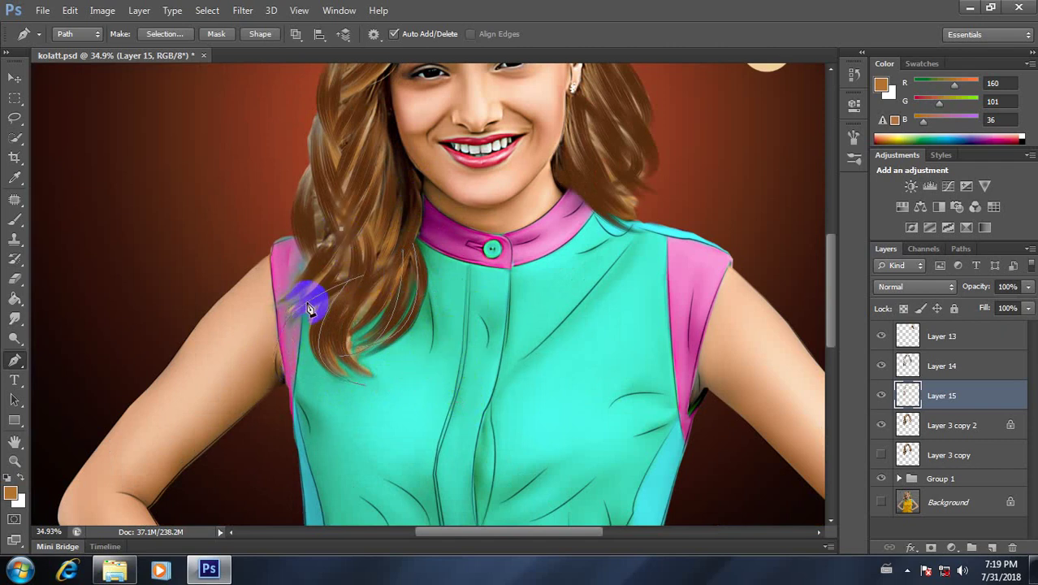
pyautogui.moveTo(348, 236); pyautogui.dragTo(337, 203)
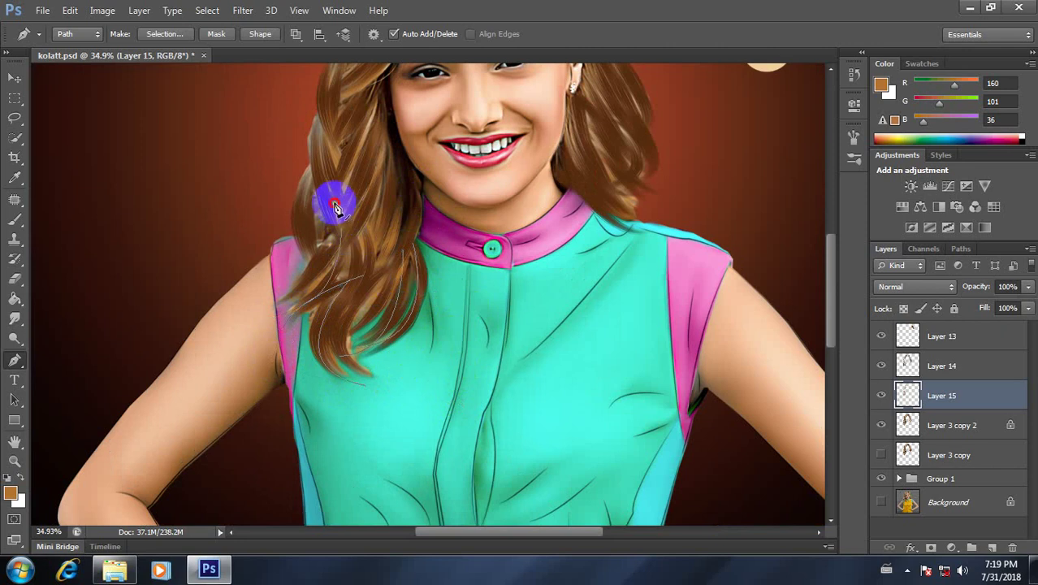
pyautogui.click(299, 297)
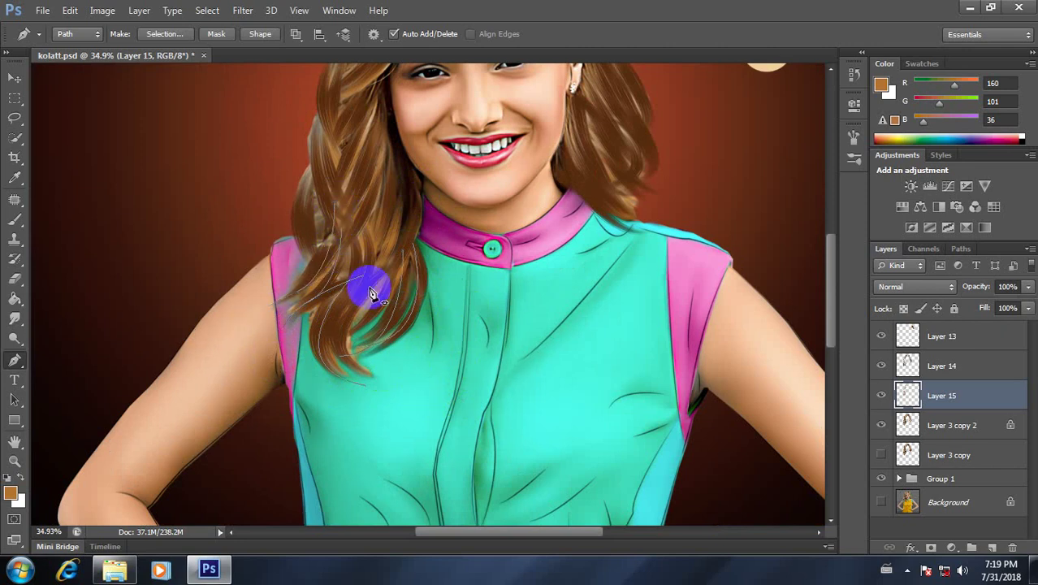
pyautogui.click(314, 165)
pyautogui.moveTo(329, 280); pyautogui.dragTo(359, 315)
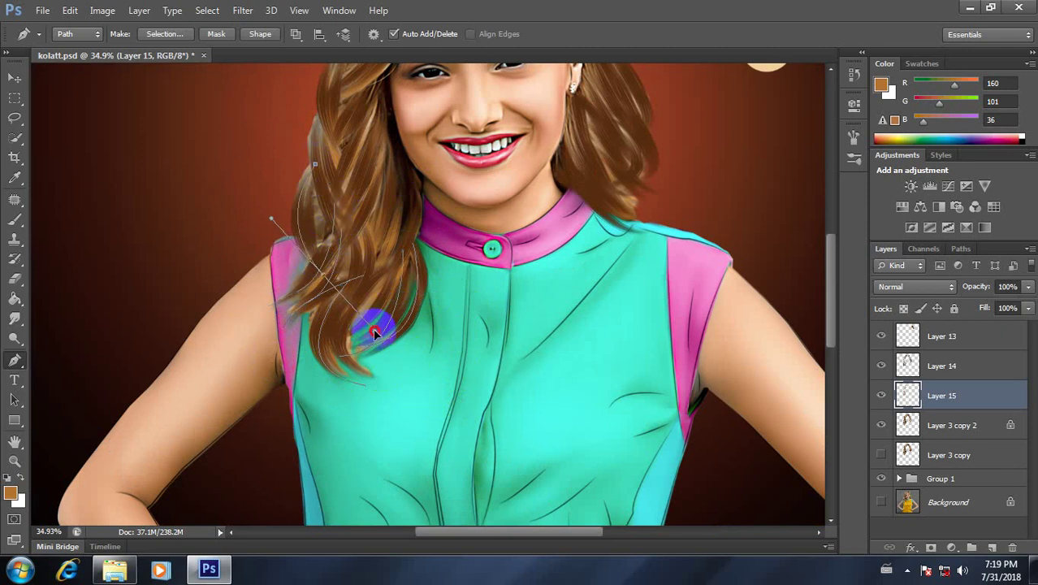
pyautogui.click(348, 161)
pyautogui.moveTo(305, 230); pyautogui.dragTo(270, 245)
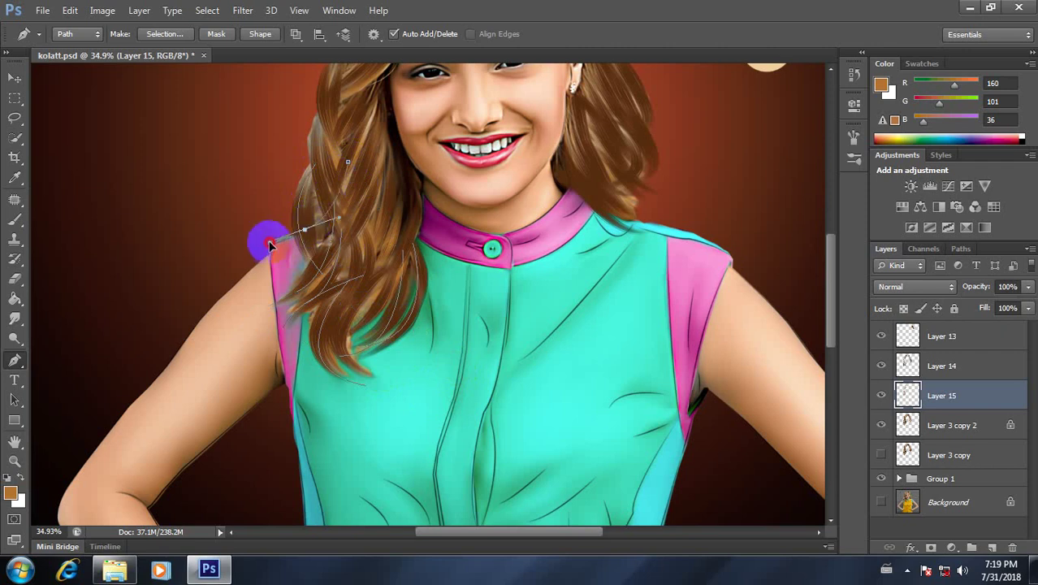
pyautogui.click(317, 153)
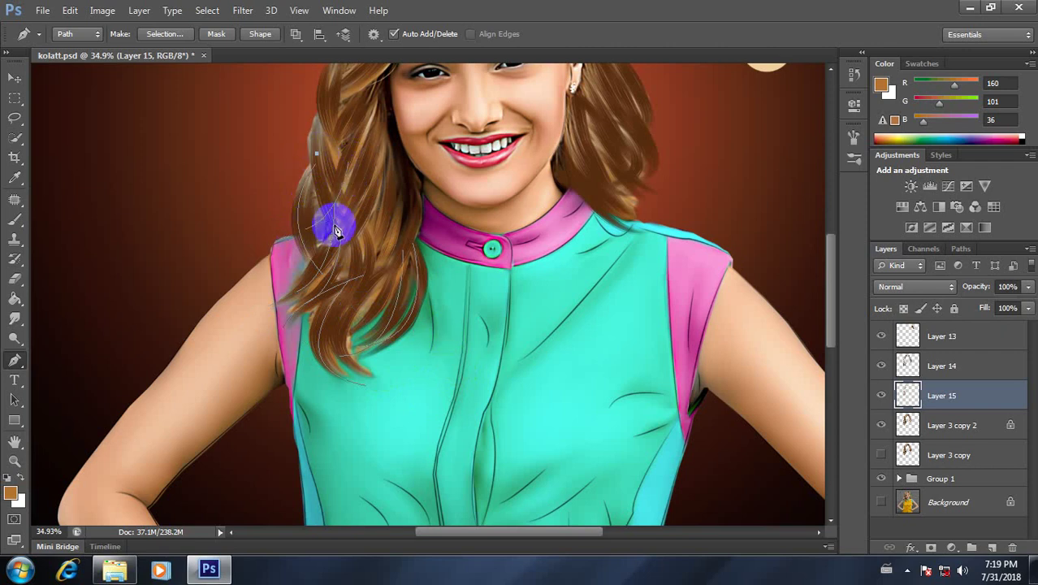
pyautogui.moveTo(345, 239); pyautogui.dragTo(390, 261)
pyautogui.keyDown('ctrl'); pyautogui.click(317, 209); pyautogui.keyUp('ctrl')
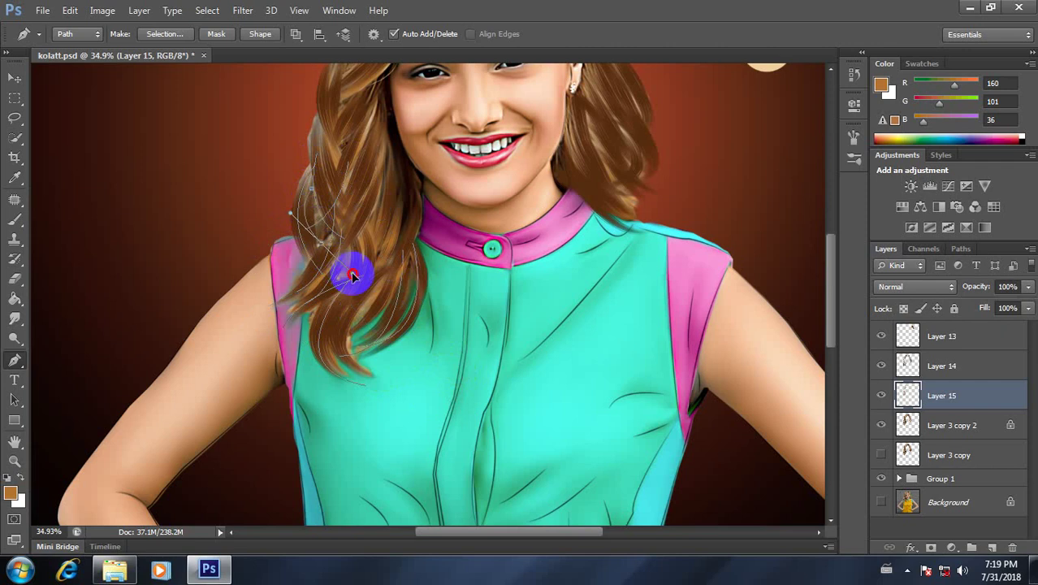
# Stroke the strand paths with the light brown brush.
pyautogui.rightClick(358, 202)
pyautogui.click(410, 306)
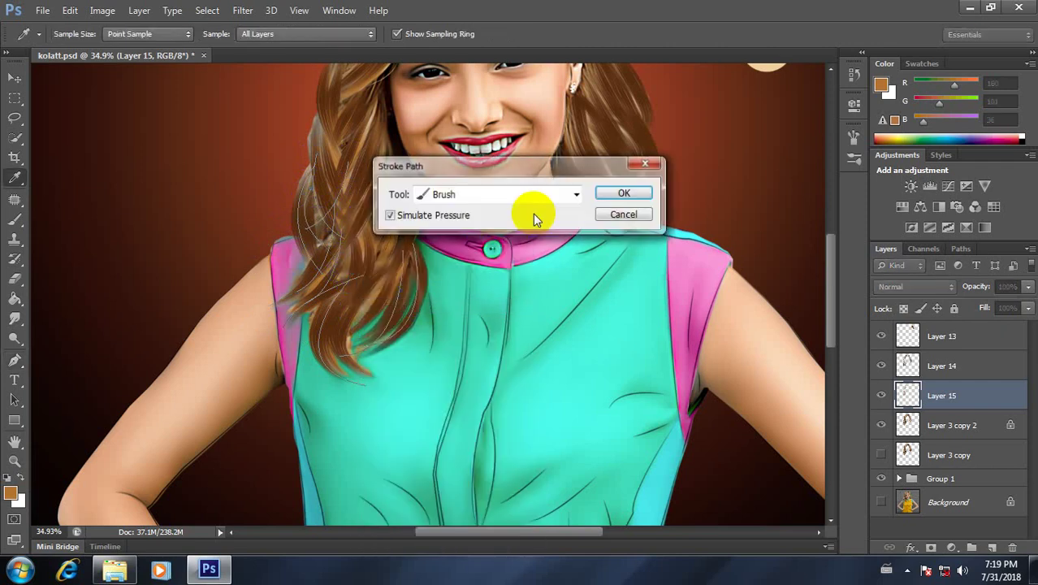
pyautogui.click(601, 192)
pyautogui.rightClick(342, 236)
# Delete the leftover stroked path and bring the face and left hair into view.
pyautogui.click(390, 221)
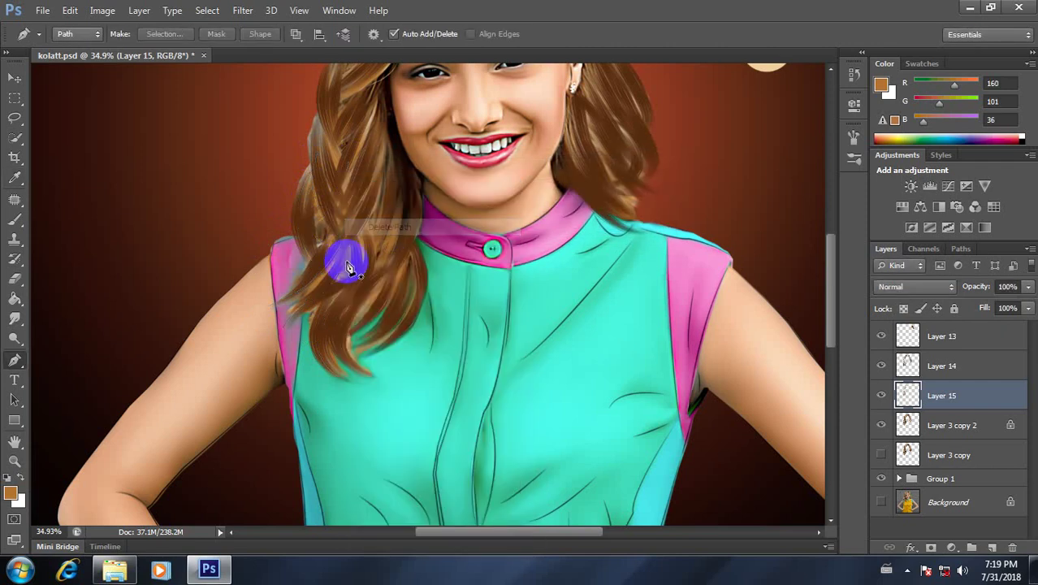
pyautogui.scroll(-2, 347, 259)
pyautogui.scroll(-2, 352, 259)
pyautogui.scroll(2, 471, 217)
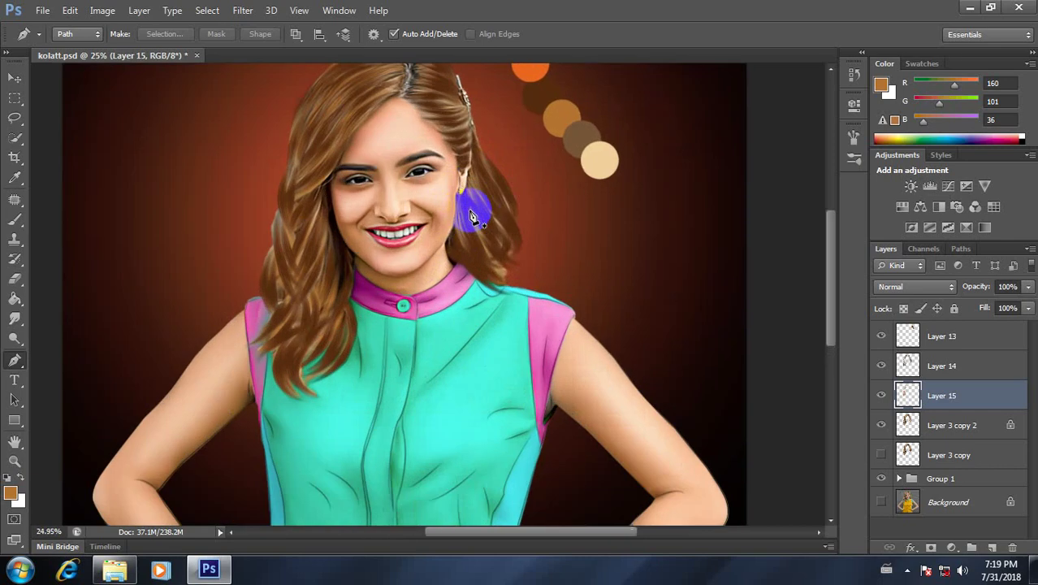
pyautogui.scroll(-2, 461, 209)
pyautogui.scroll(2, 459, 213)
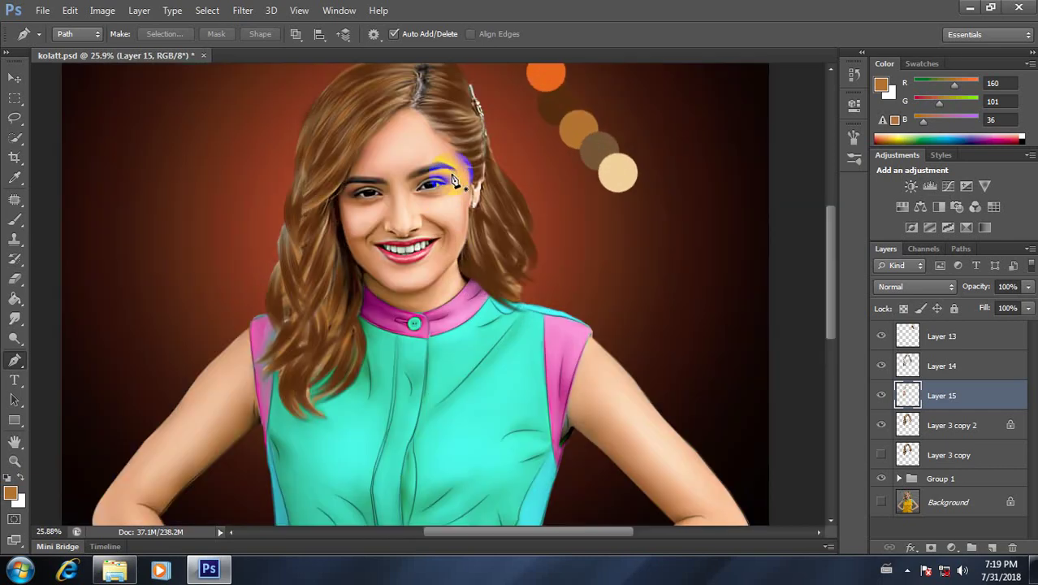
pyautogui.scroll(1, 455, 208)
pyautogui.scroll(-1, 447, 199)
pyautogui.moveTo(428, 242); pyautogui.dragTo(424, 160)
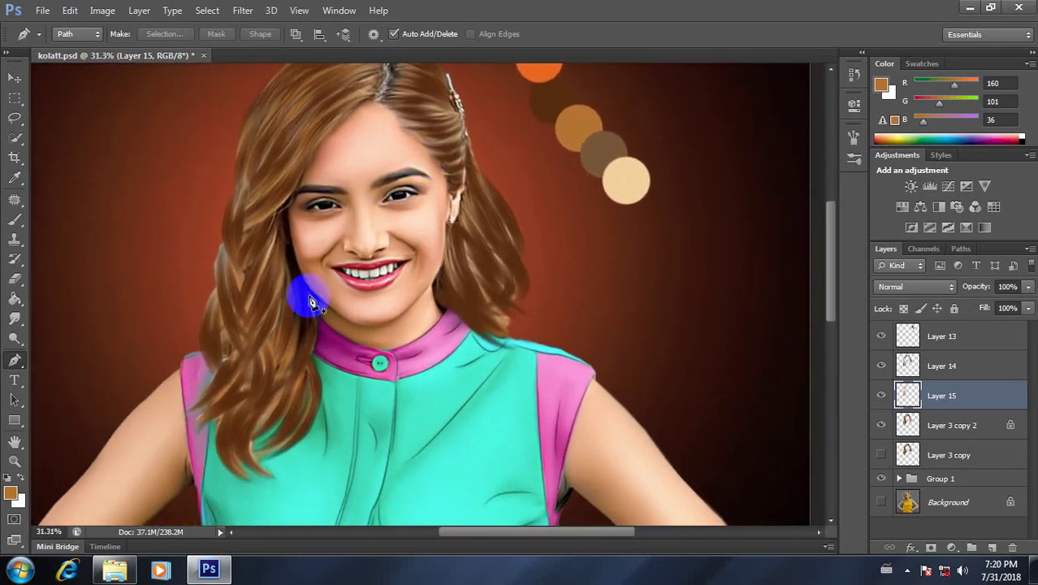
# Draw a curved strand path on the upper left hair, stroke it light brown, then delete the path.
pyautogui.click(234, 226)
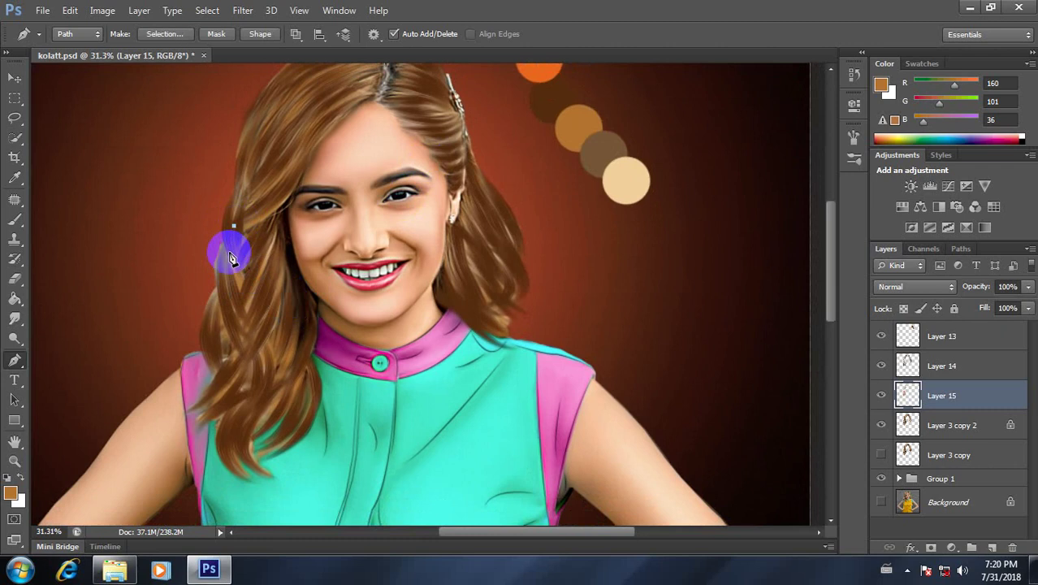
pyautogui.moveTo(229, 296); pyautogui.dragTo(234, 322)
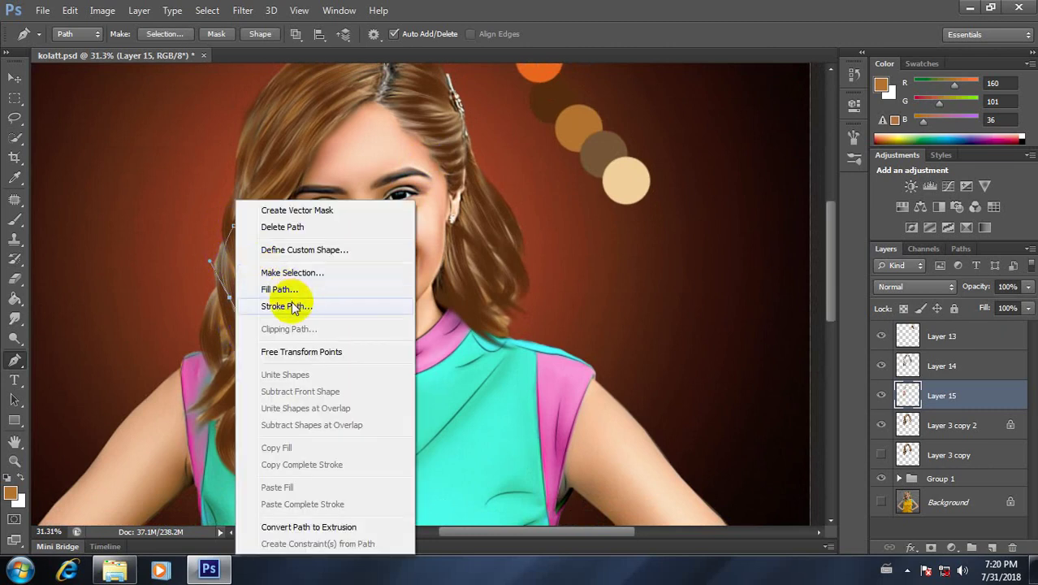
pyautogui.click(301, 305)
pyautogui.click(622, 194)
pyautogui.rightClick(298, 257)
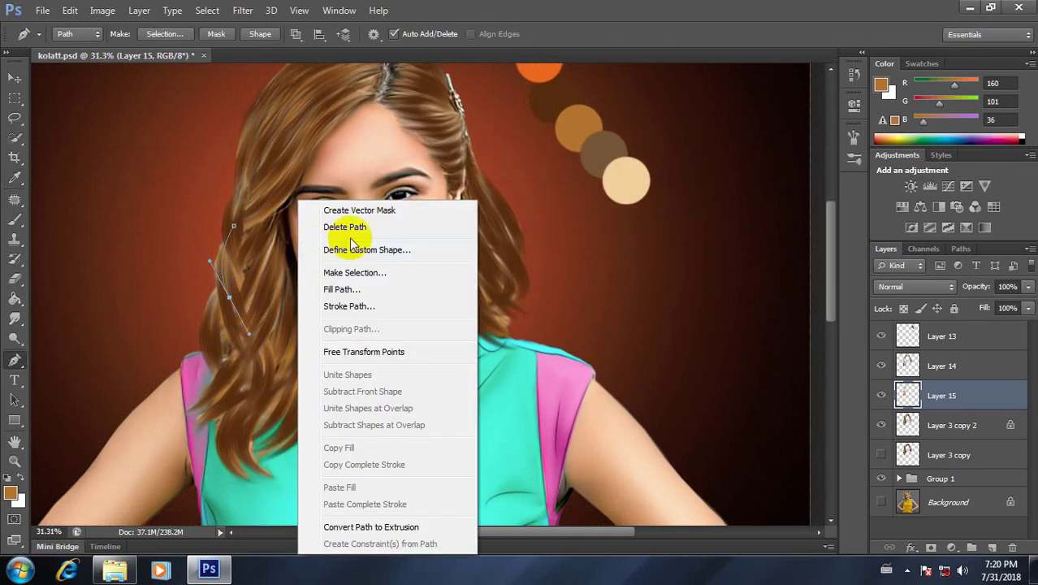
pyautogui.click(347, 225)
# Zoom out to view the whole figure and reveal the hidden system tray icons.
pyautogui.scroll(1, 284, 265)
pyautogui.scroll(1, 282, 267)
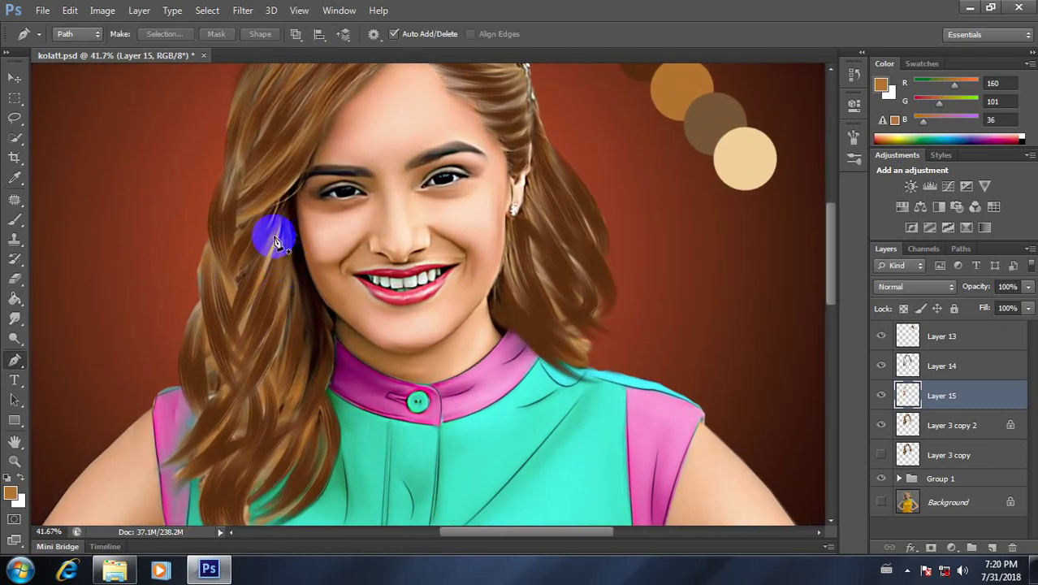
pyautogui.scroll(-2, 276, 223)
pyautogui.scroll(2, 386, 158)
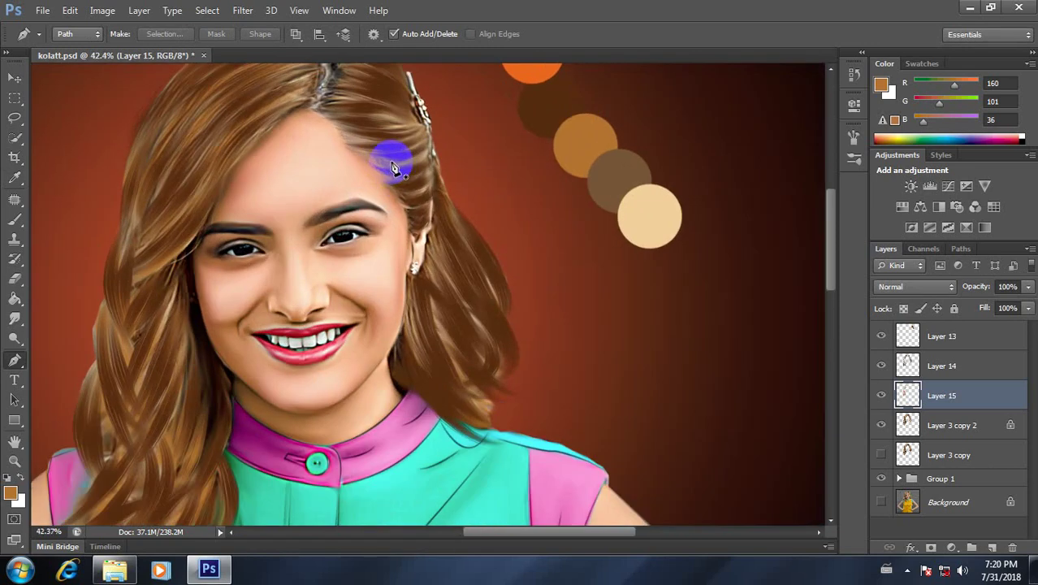
pyautogui.moveTo(495, 233); pyautogui.dragTo(471, 201)
pyautogui.scroll(-1, 470, 203)
pyautogui.scroll(-1, 471, 210)
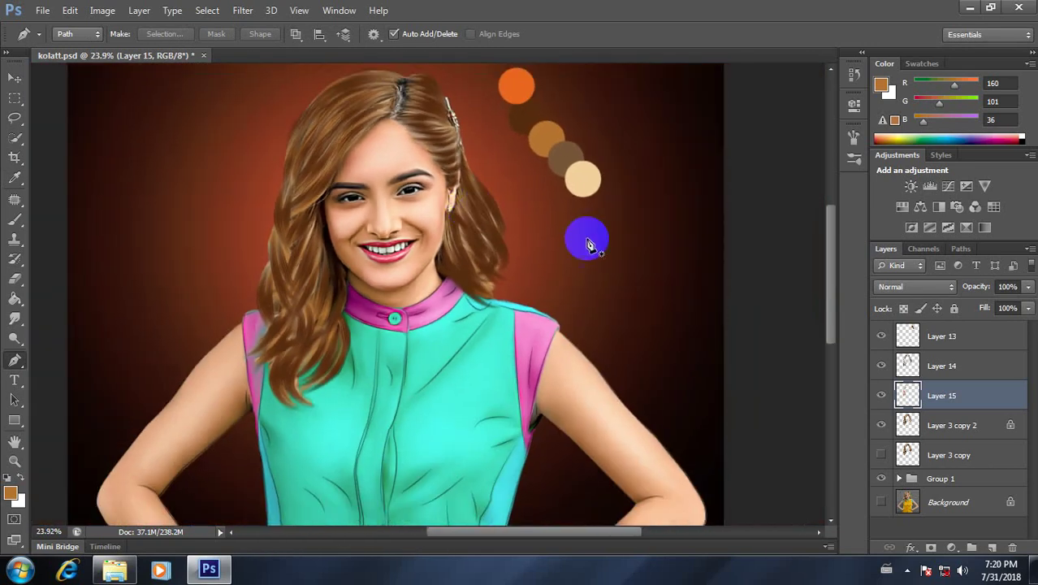
pyautogui.click(907, 569)
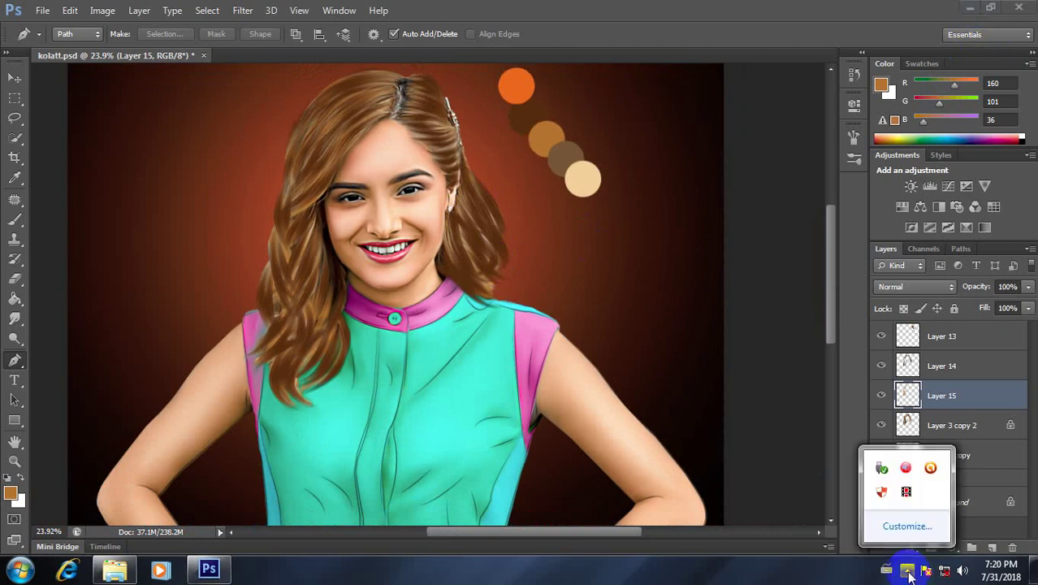